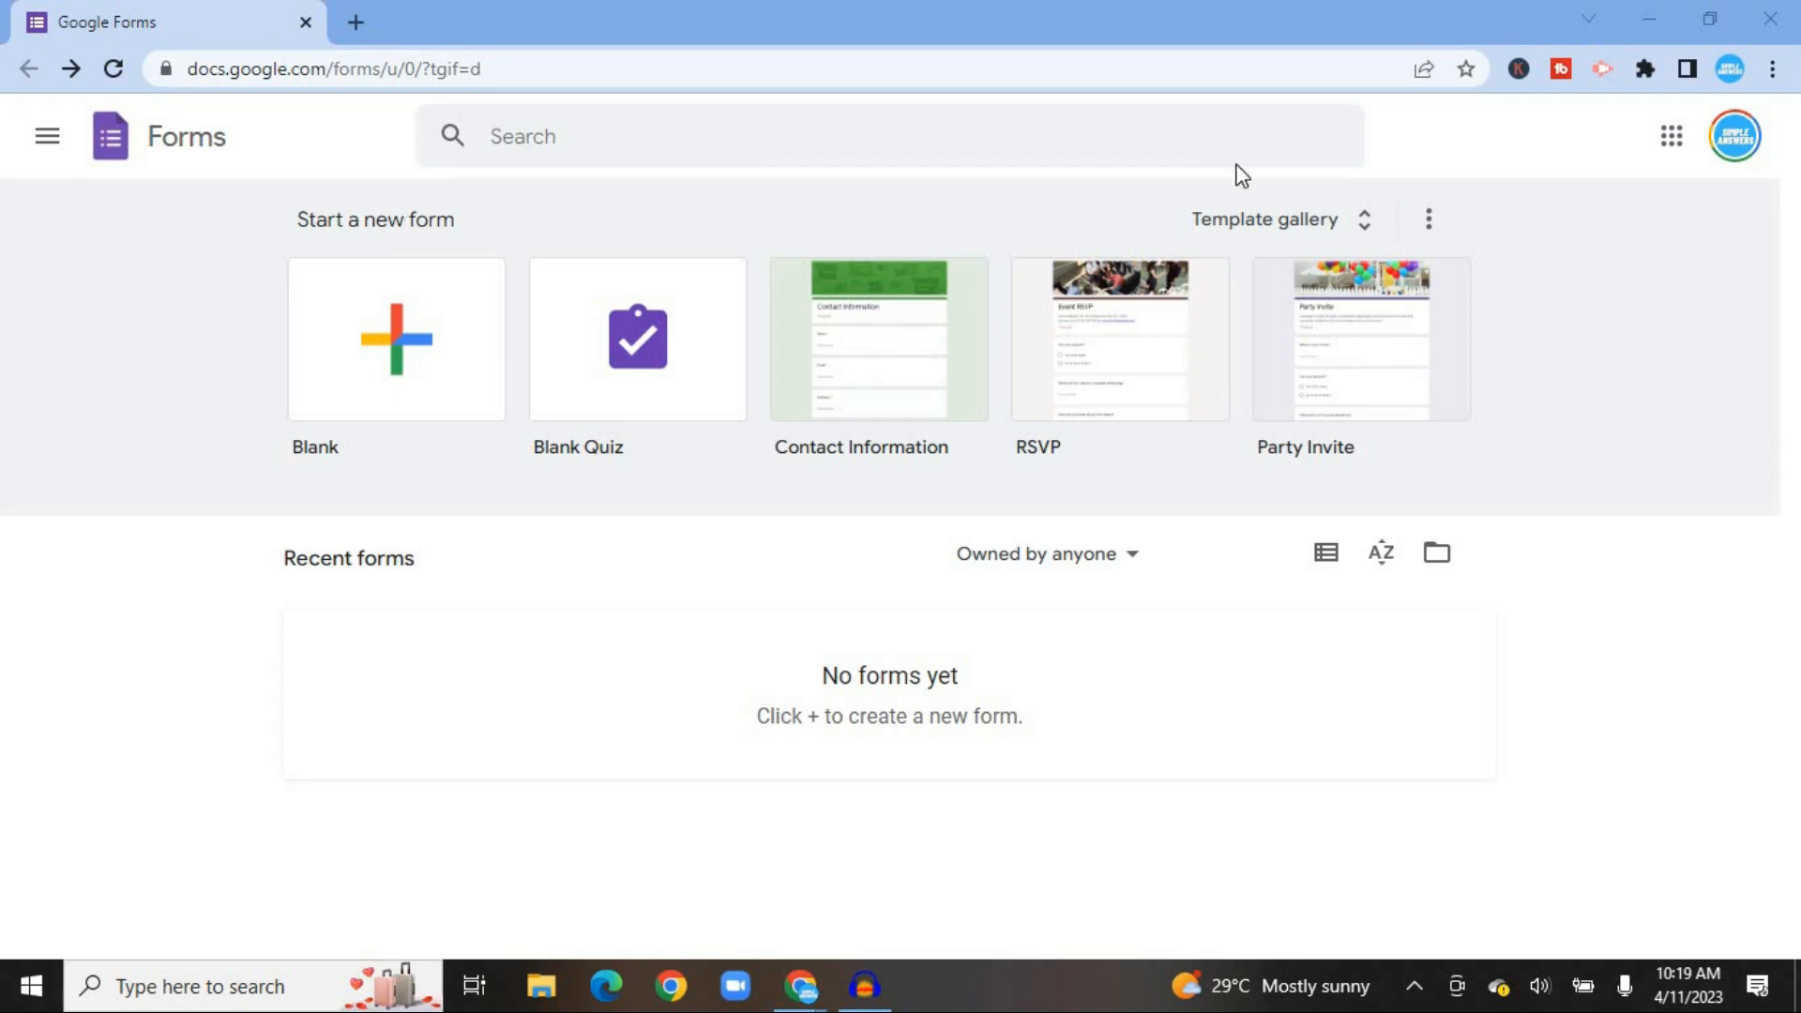
Step: Create a new form from the Blank Quiz template in the Education section of the template gallery
left_click(1299, 219)
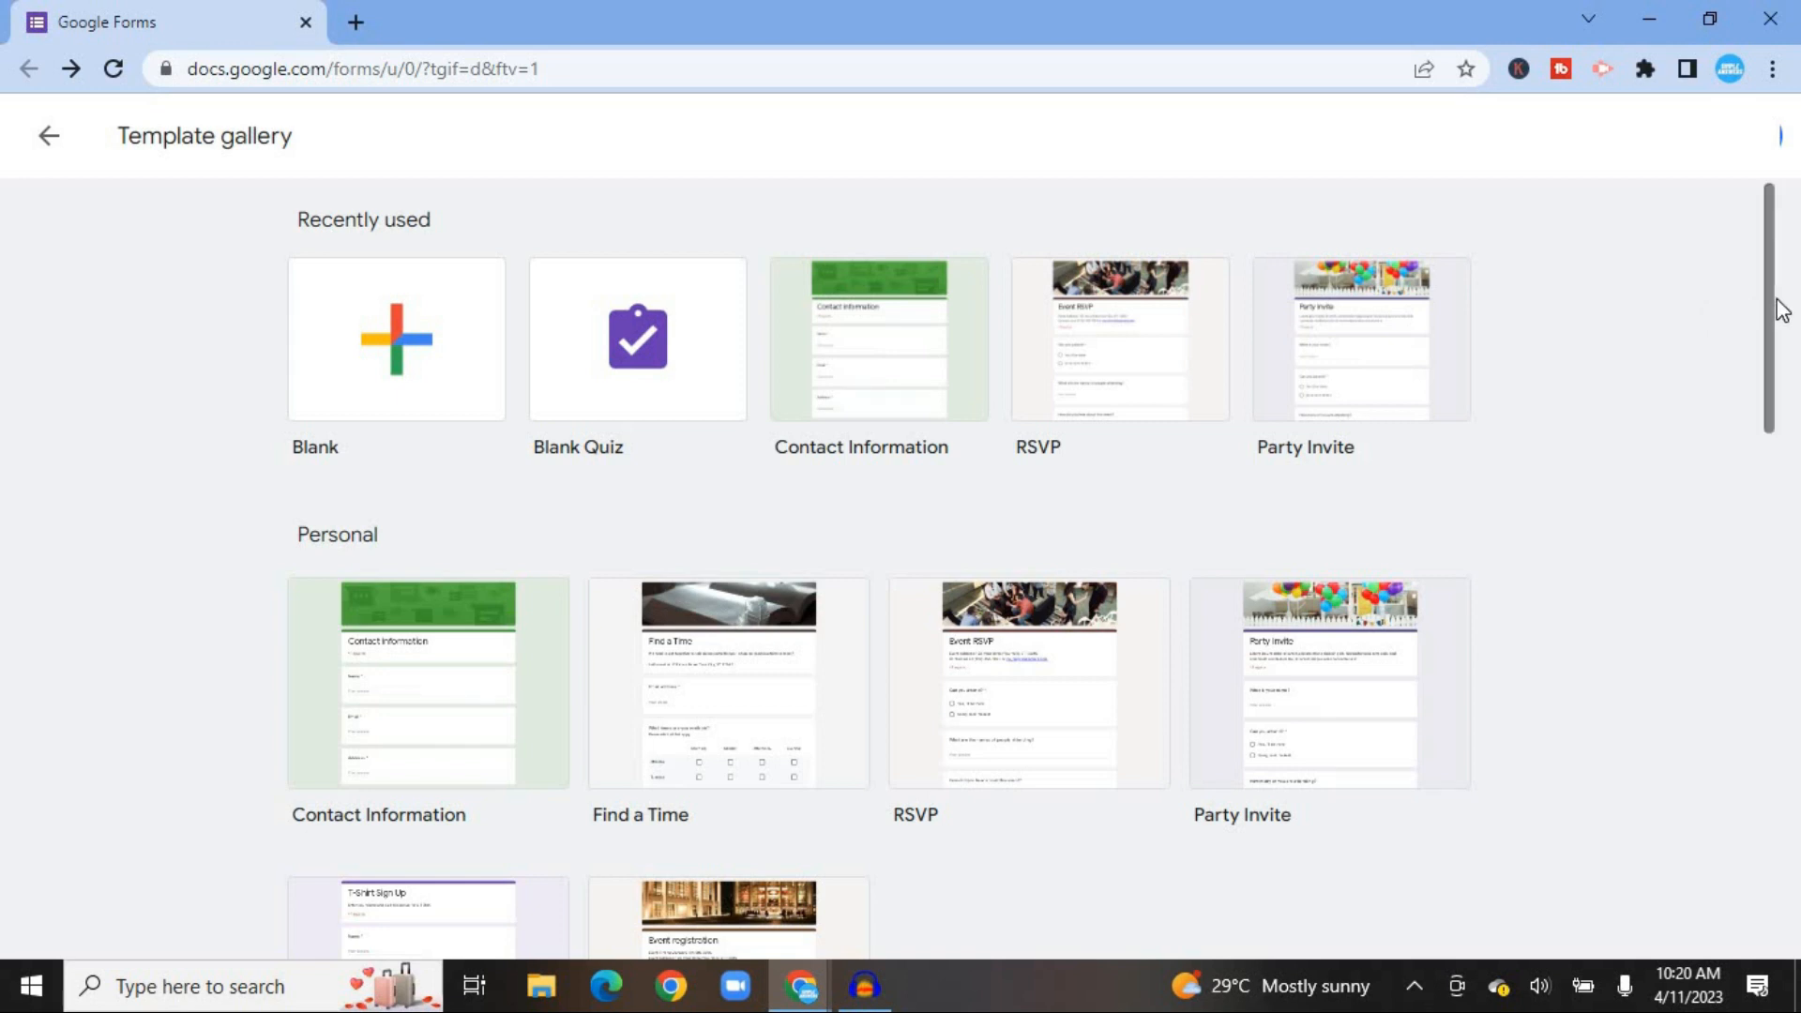
left_click_drag(1773, 296, 1765, 804)
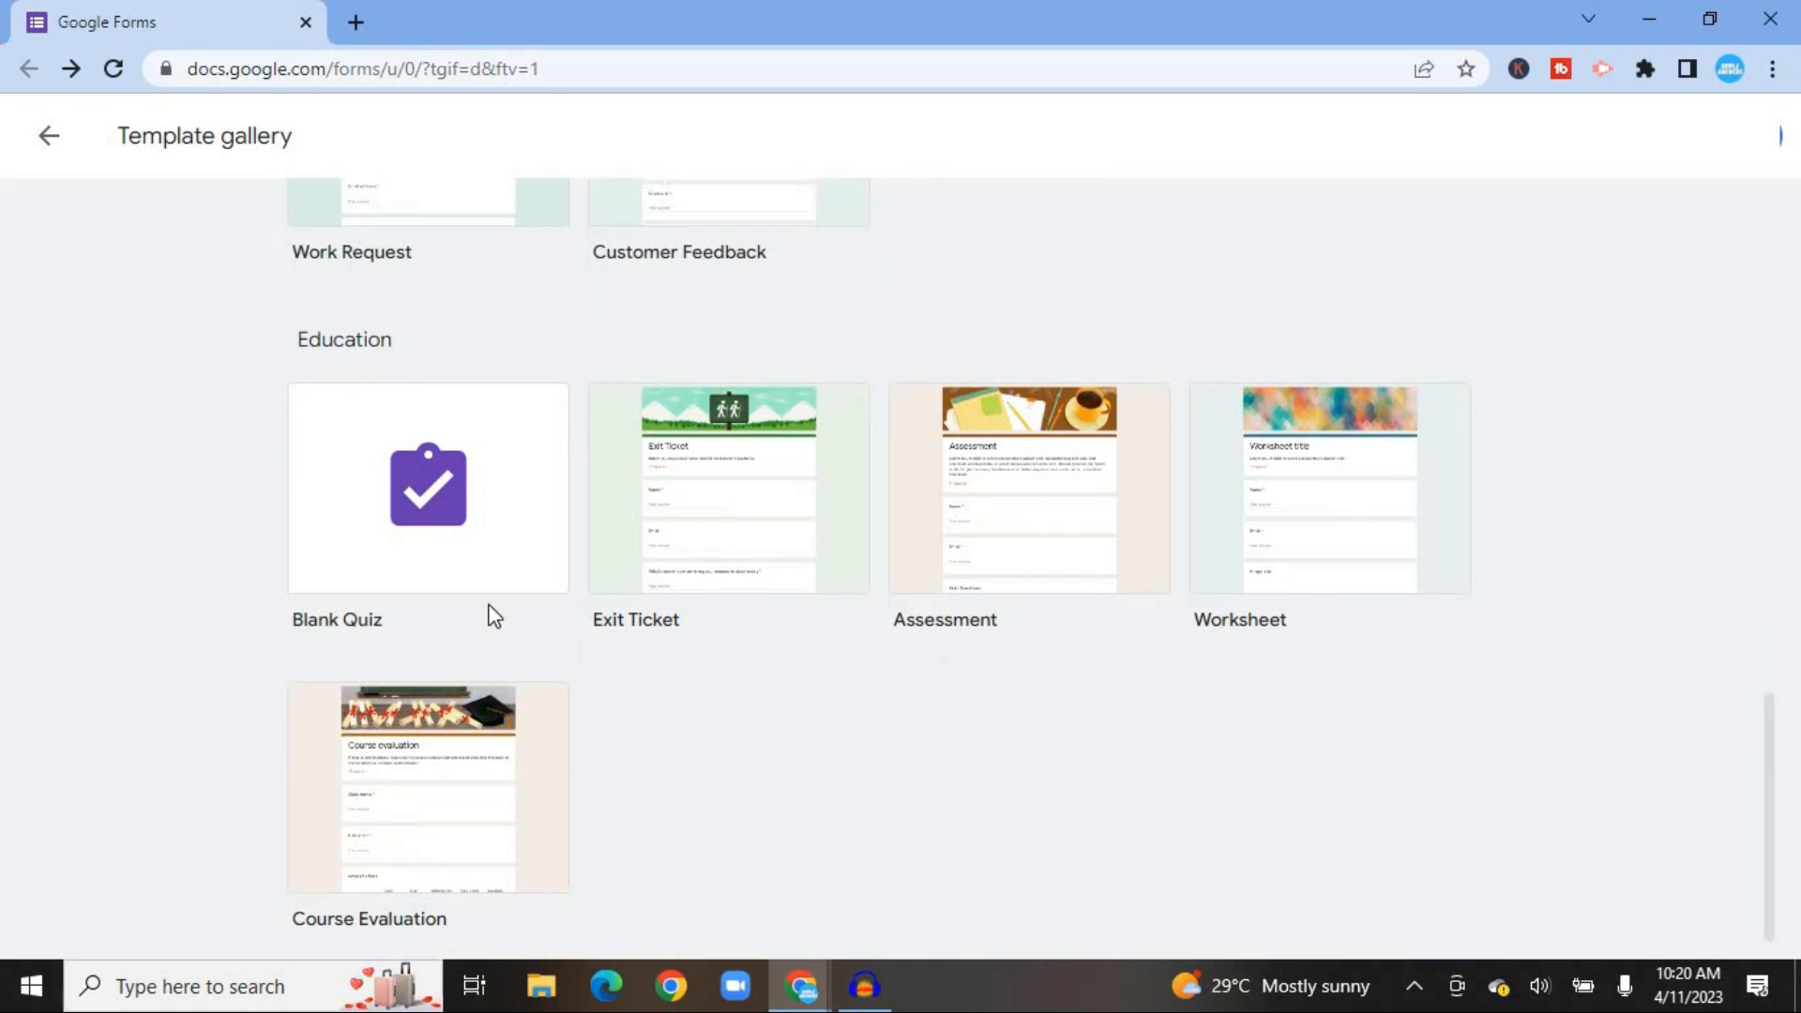
left_click(458, 559)
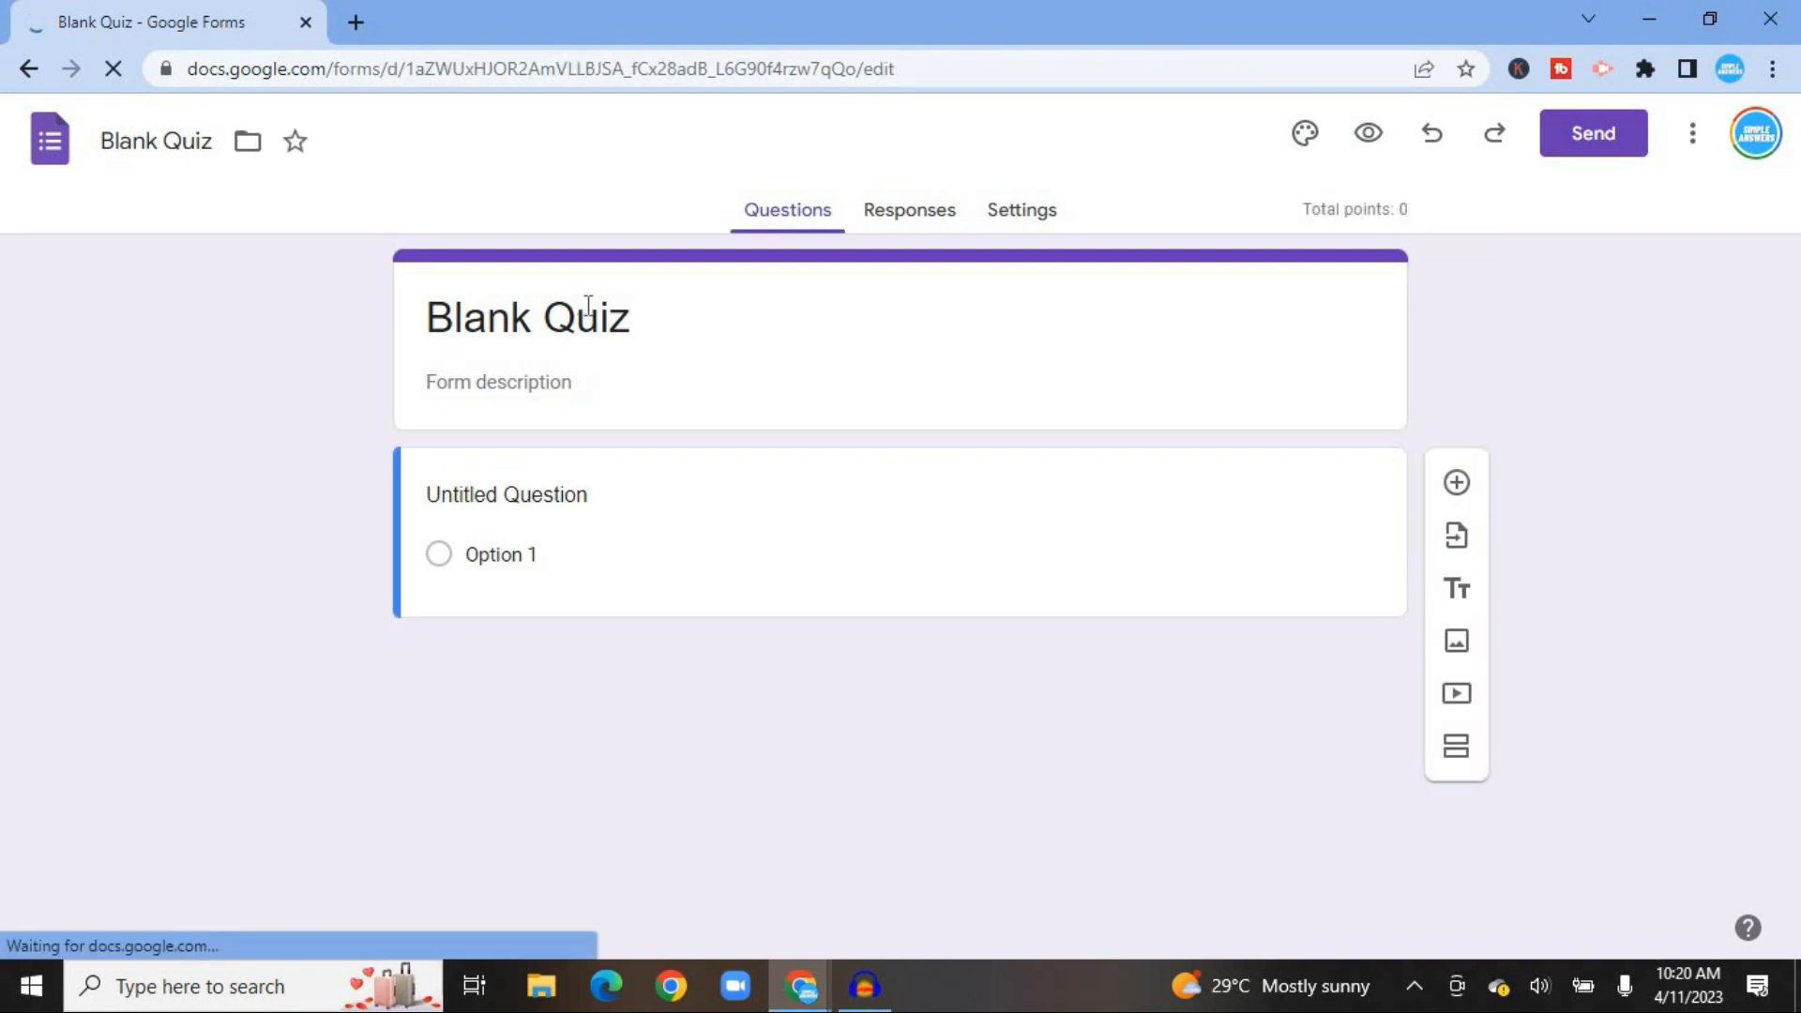
Step: Replace the quiz title with "Test"
left_click(622, 316)
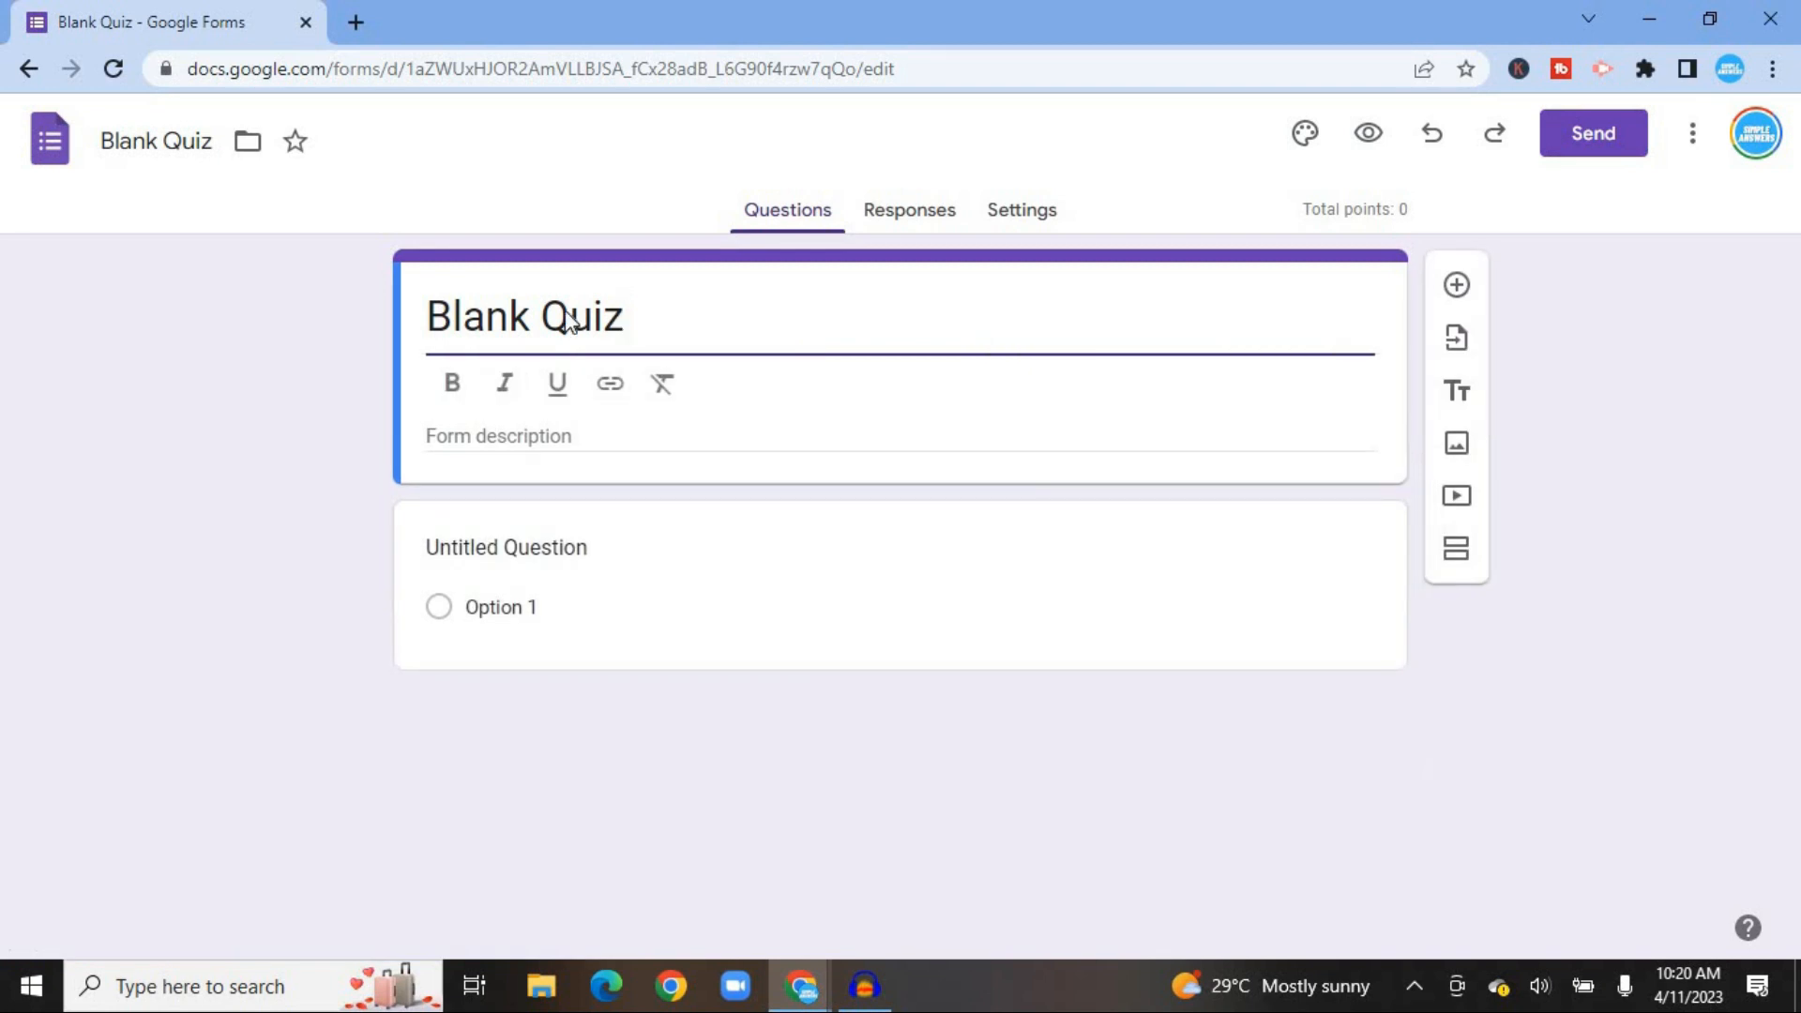
left_click_drag(621, 316, 410, 317)
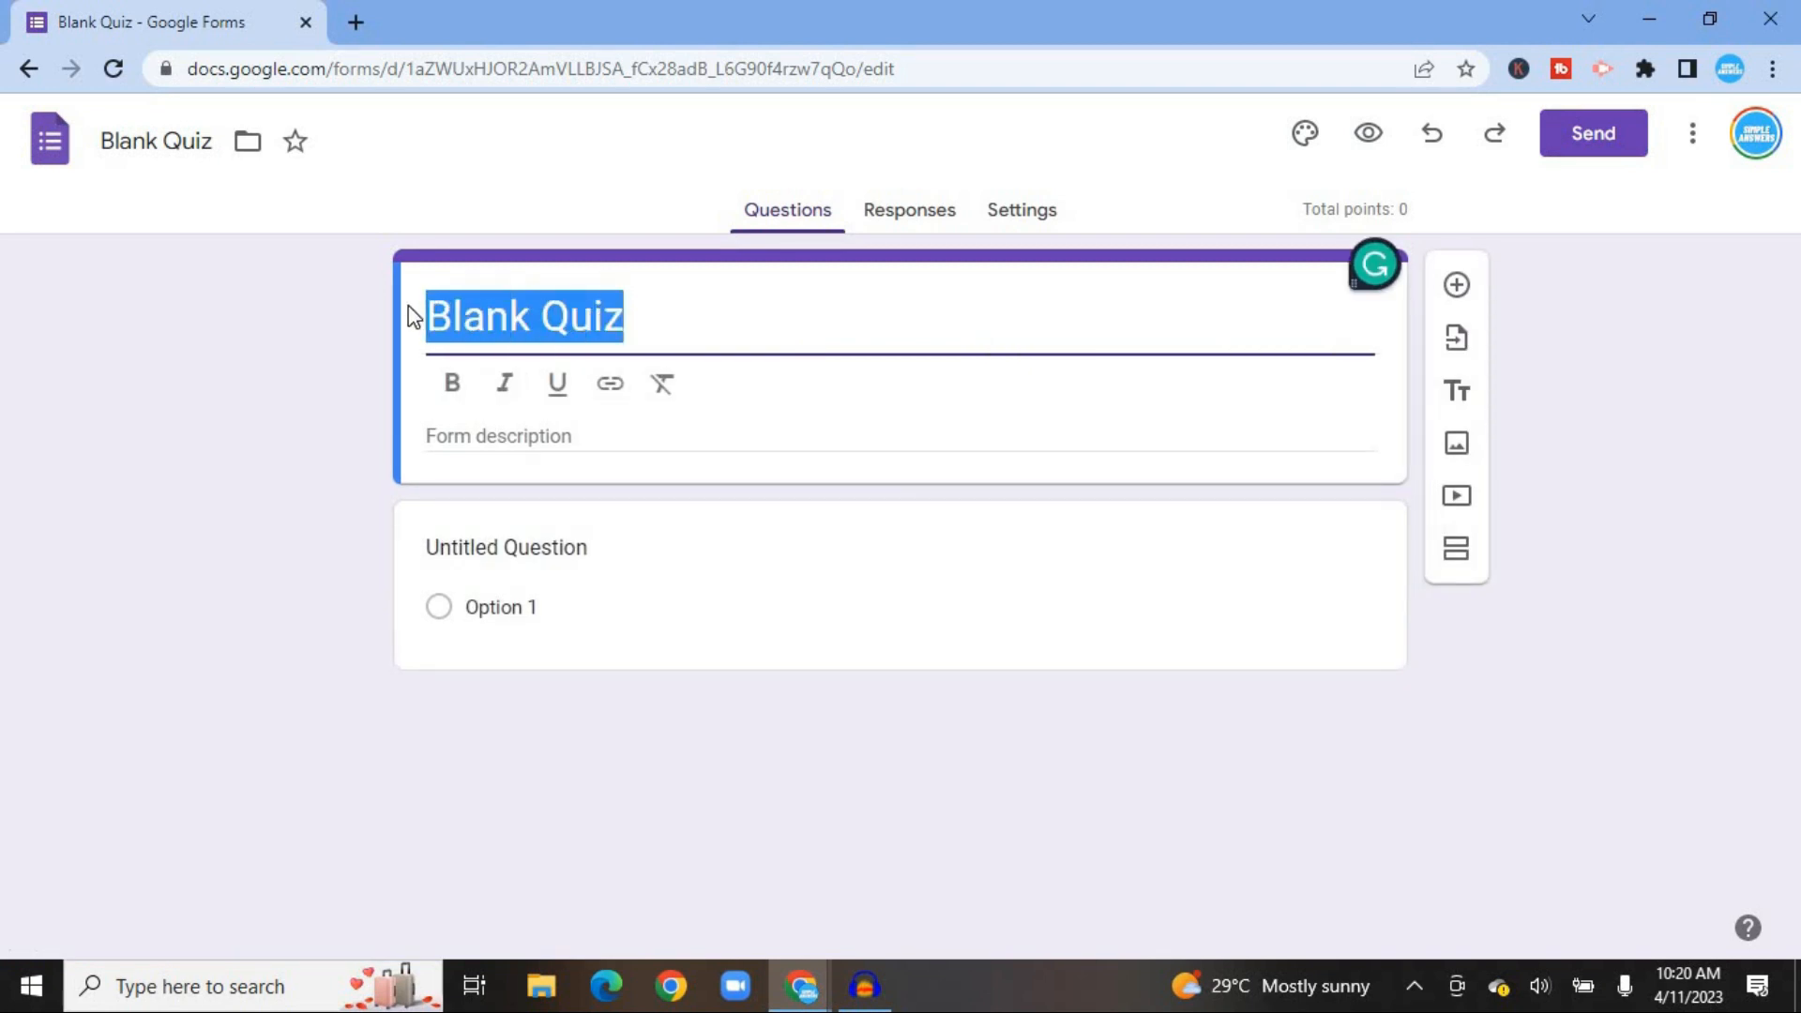
type("Test")
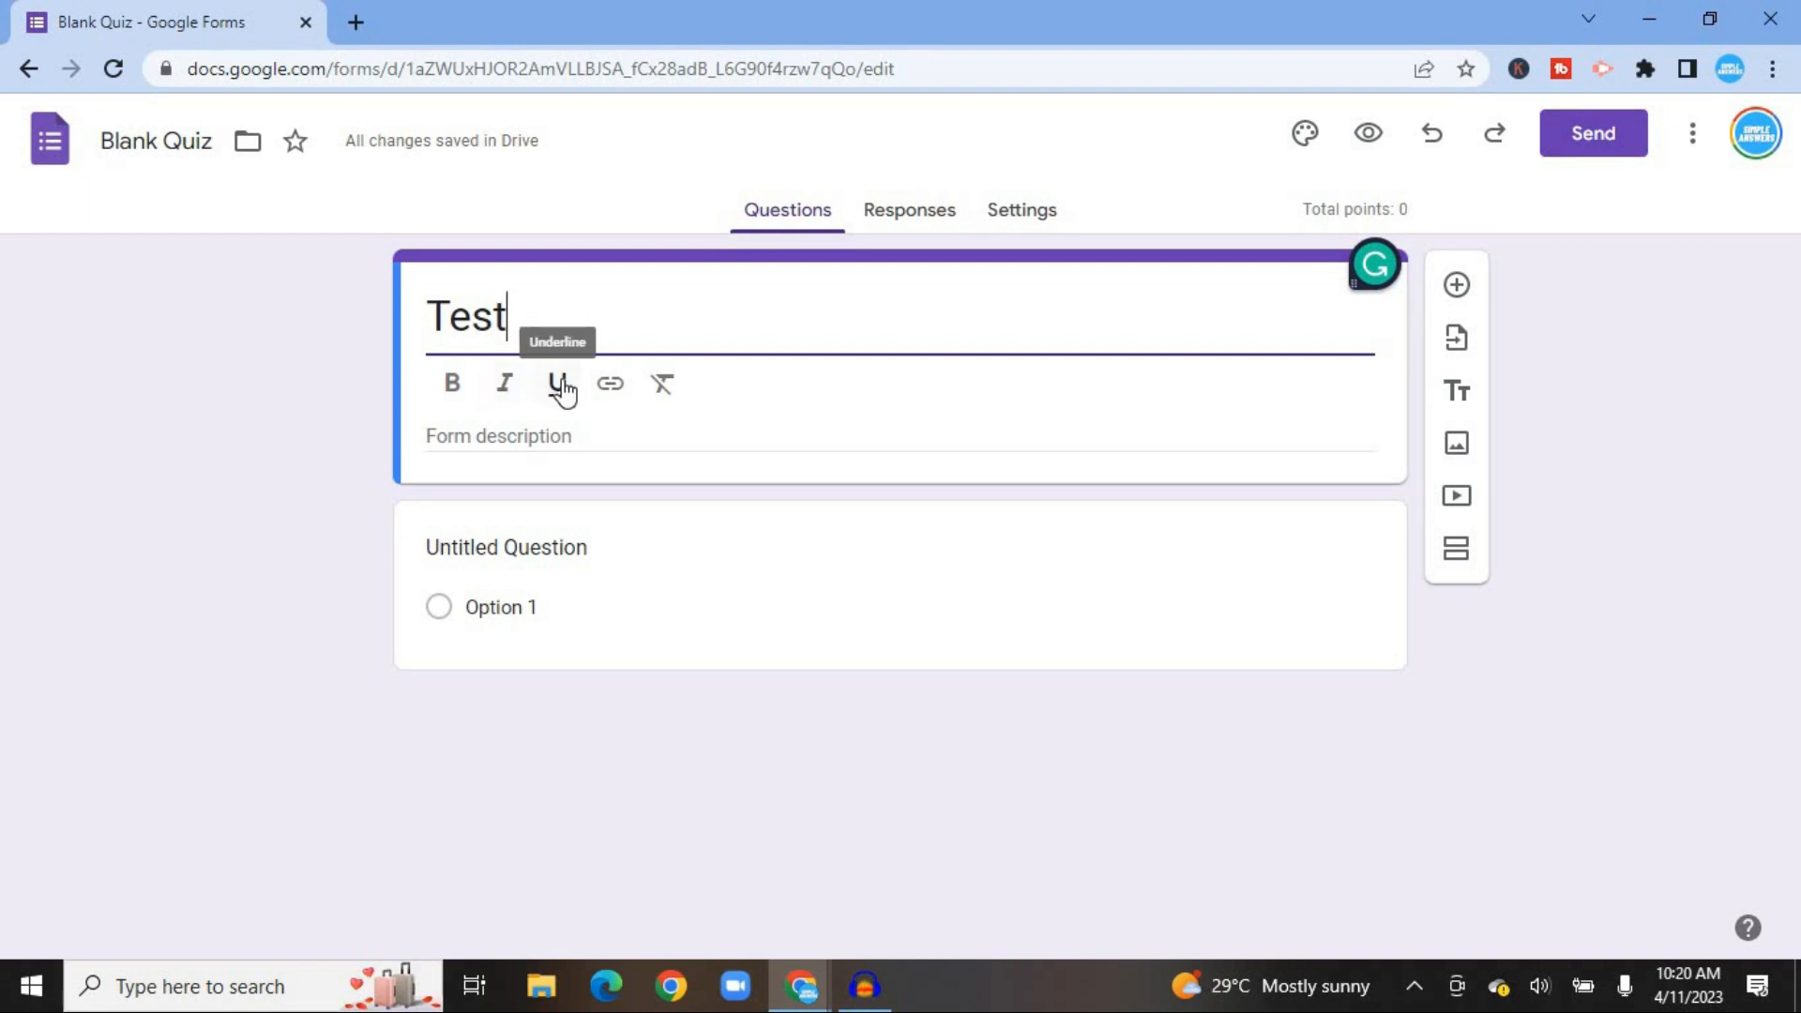
Step: Enter the form description "This is a mid week test."
left_click(568, 444)
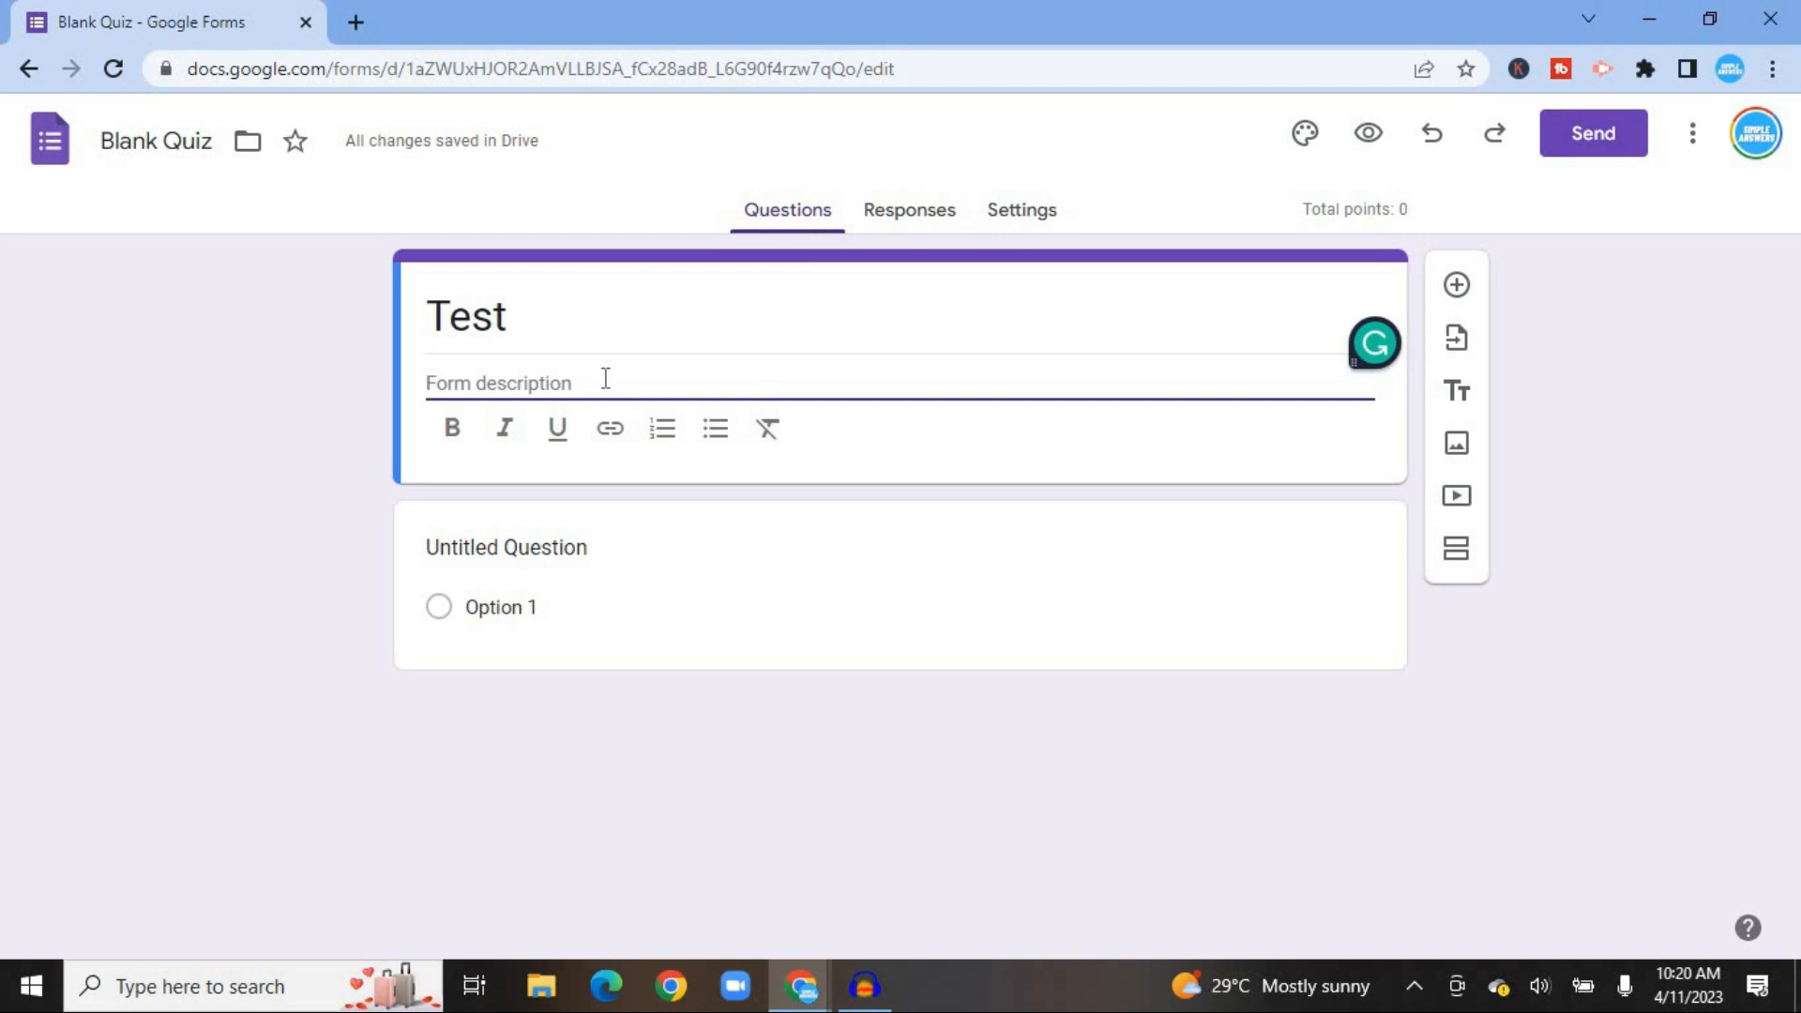
type("This")
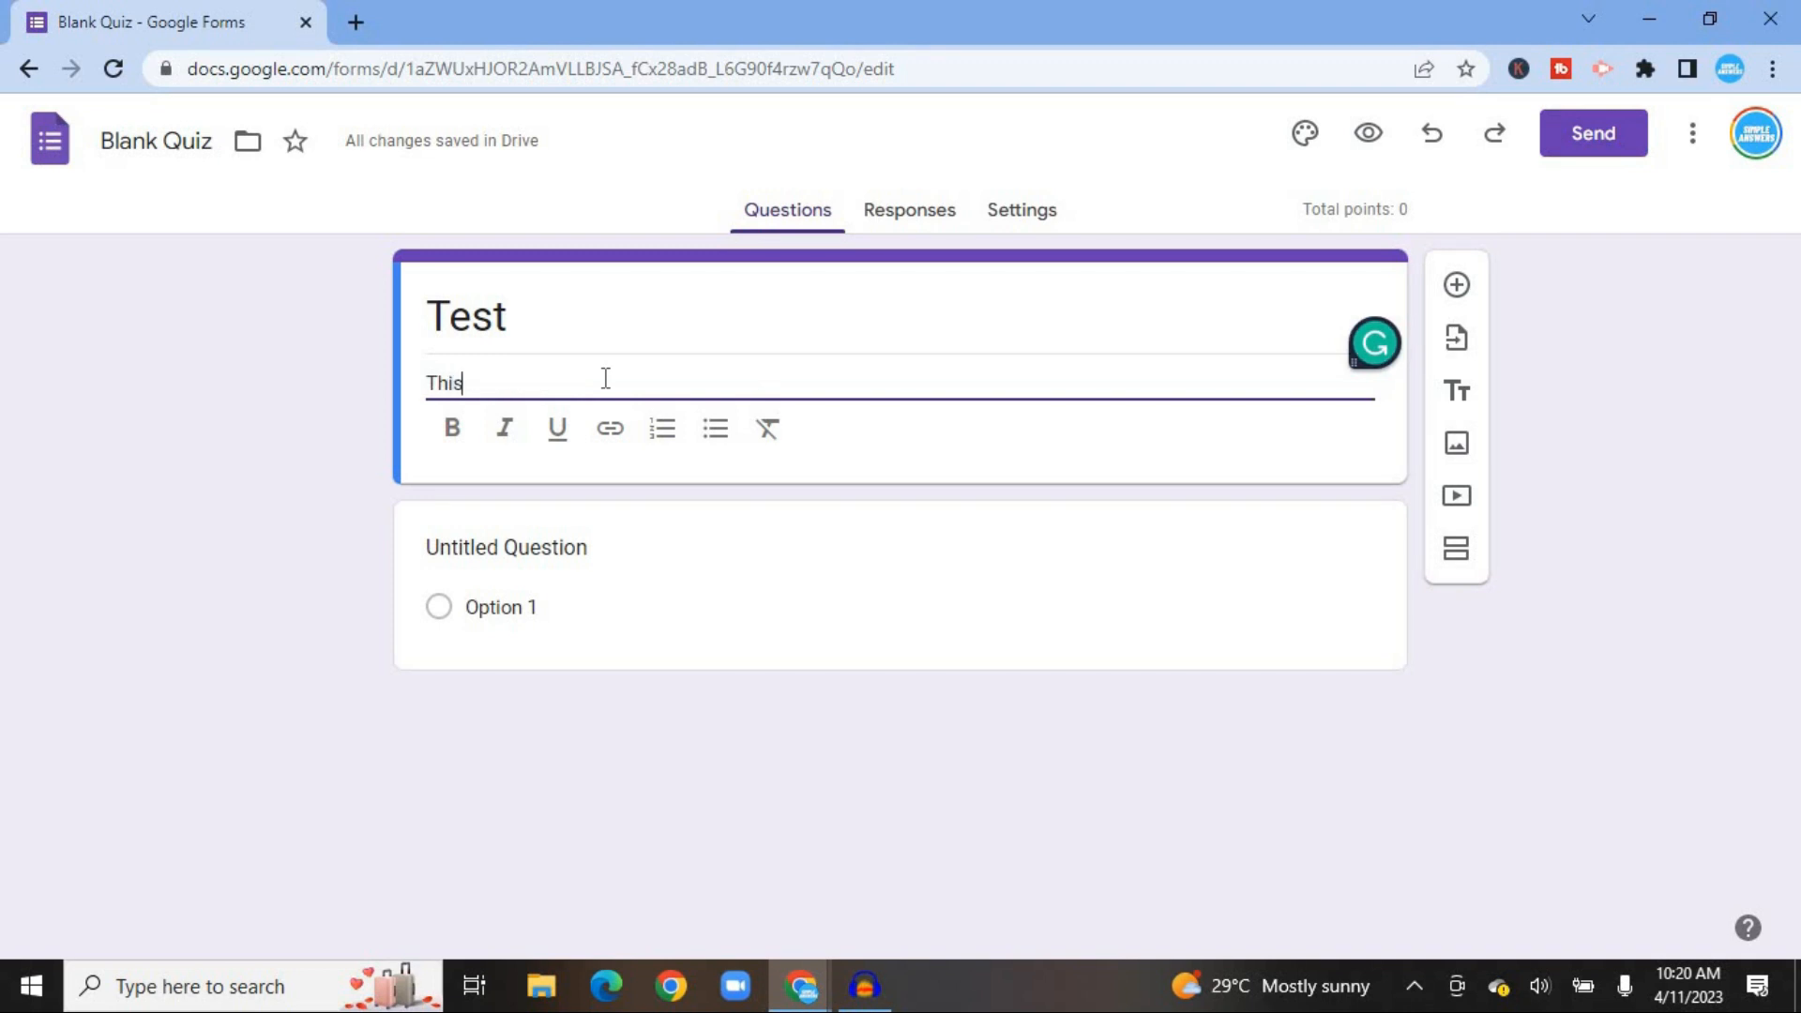
type(" is a")
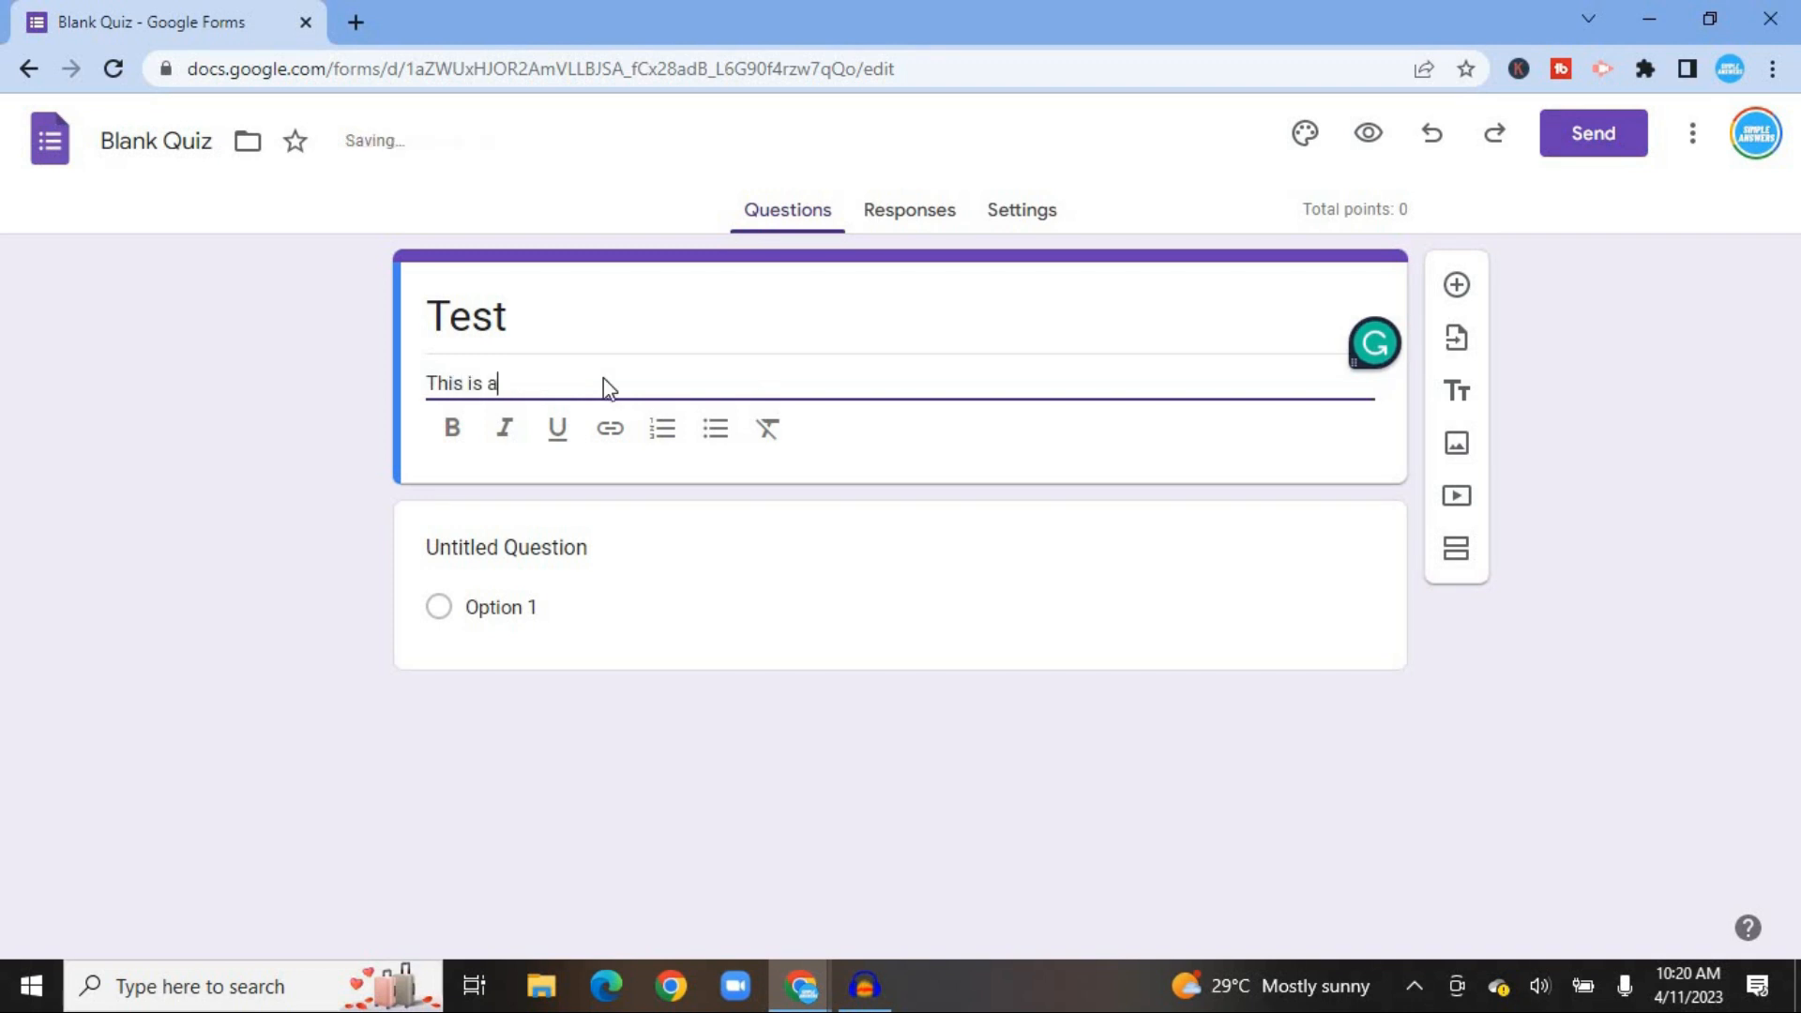
type(" mid week tes")
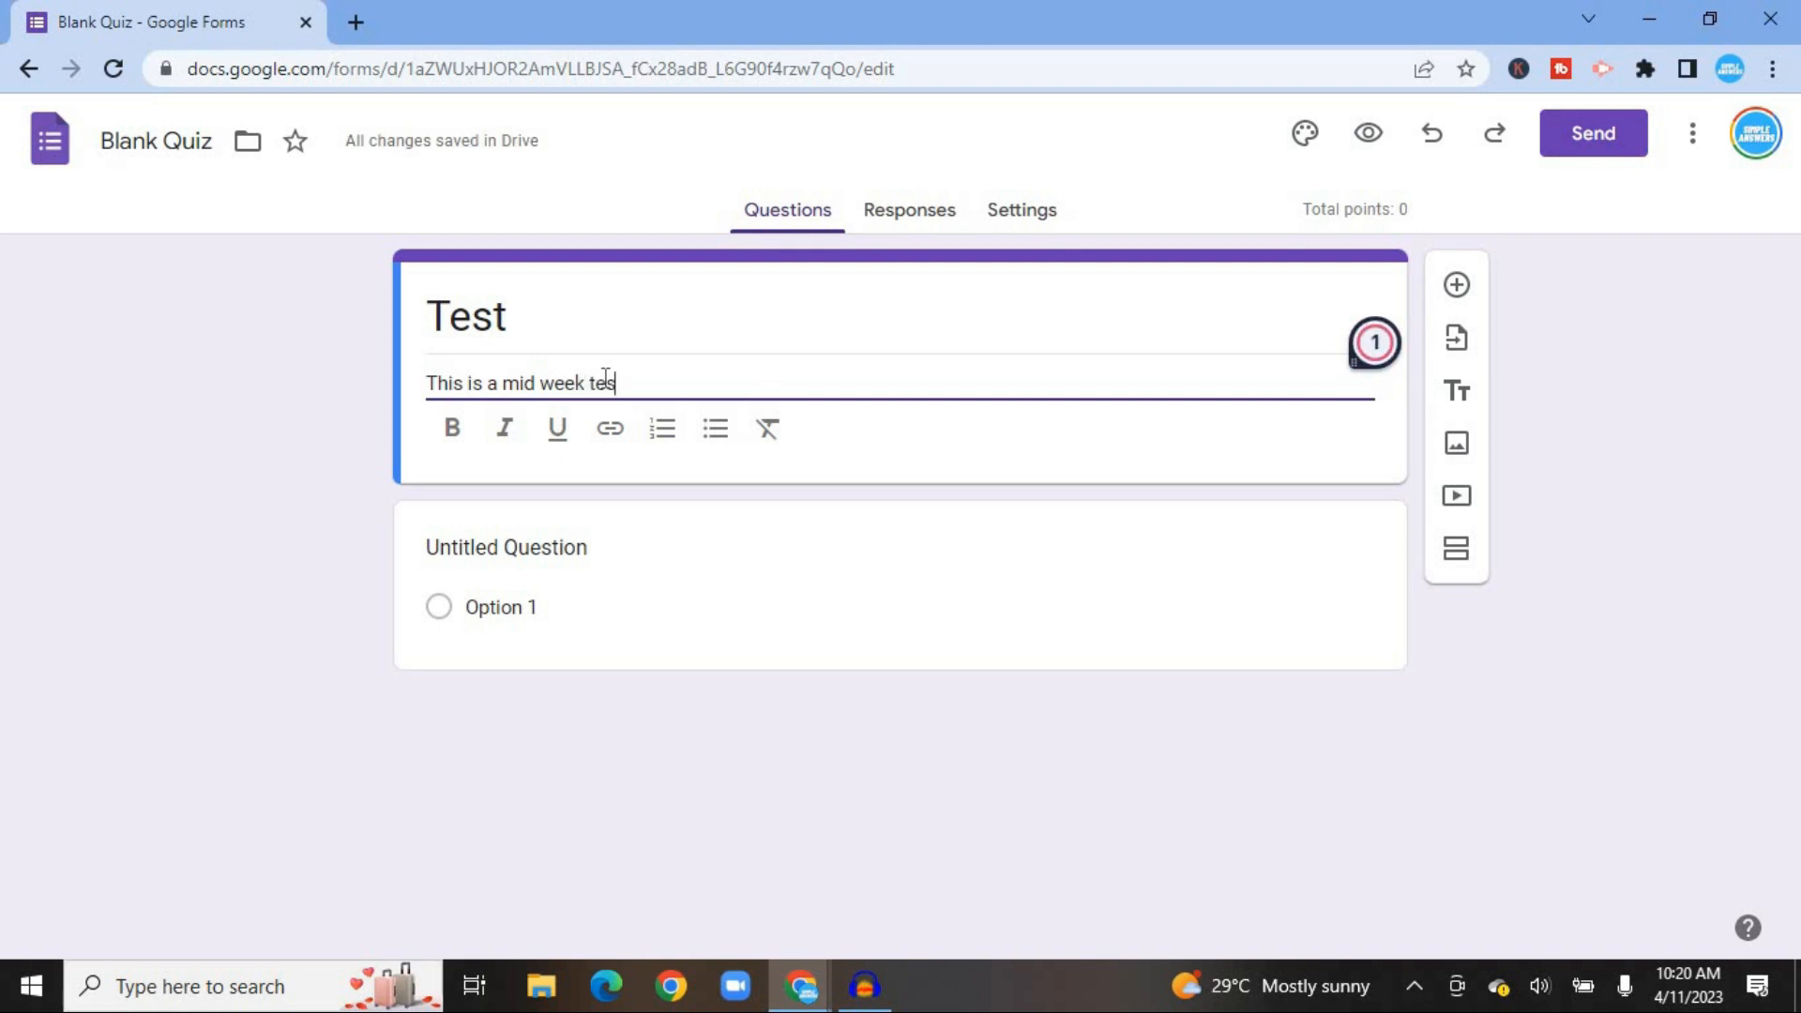
type("t.")
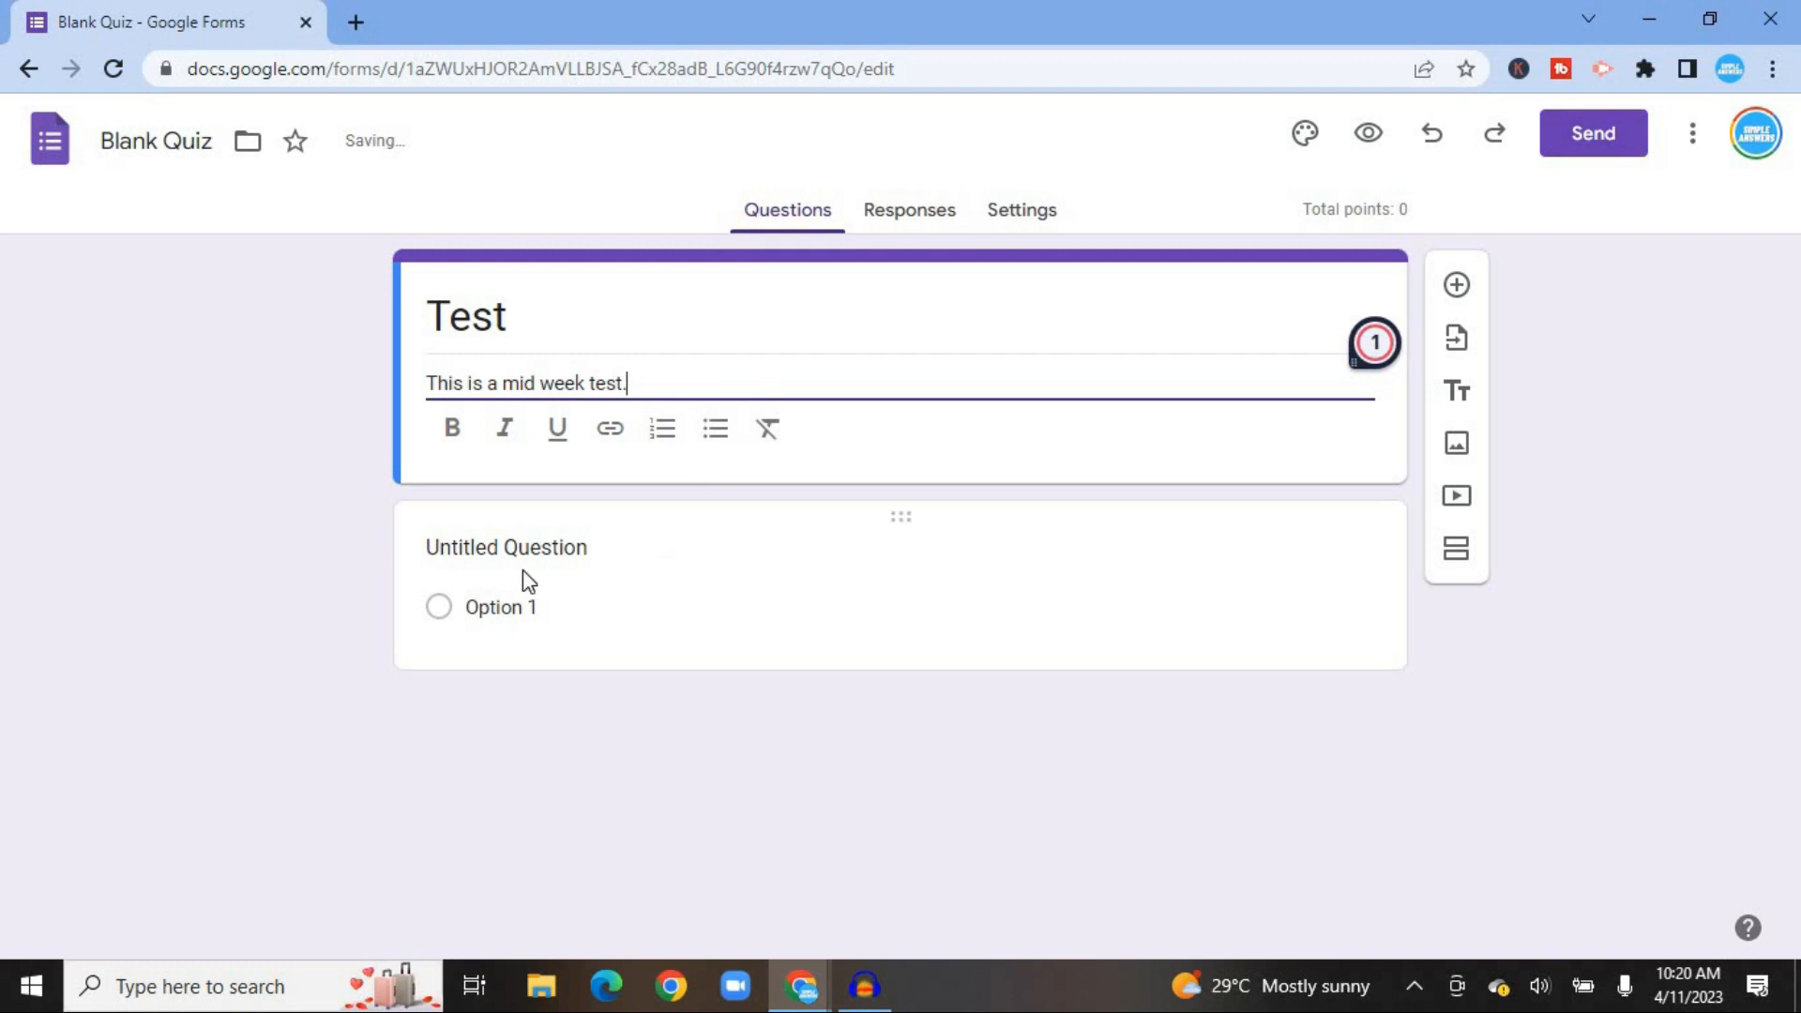
Step: Set the first question's text to "What is The Date?" and keep its type as multiple choice
left_click(522, 544)
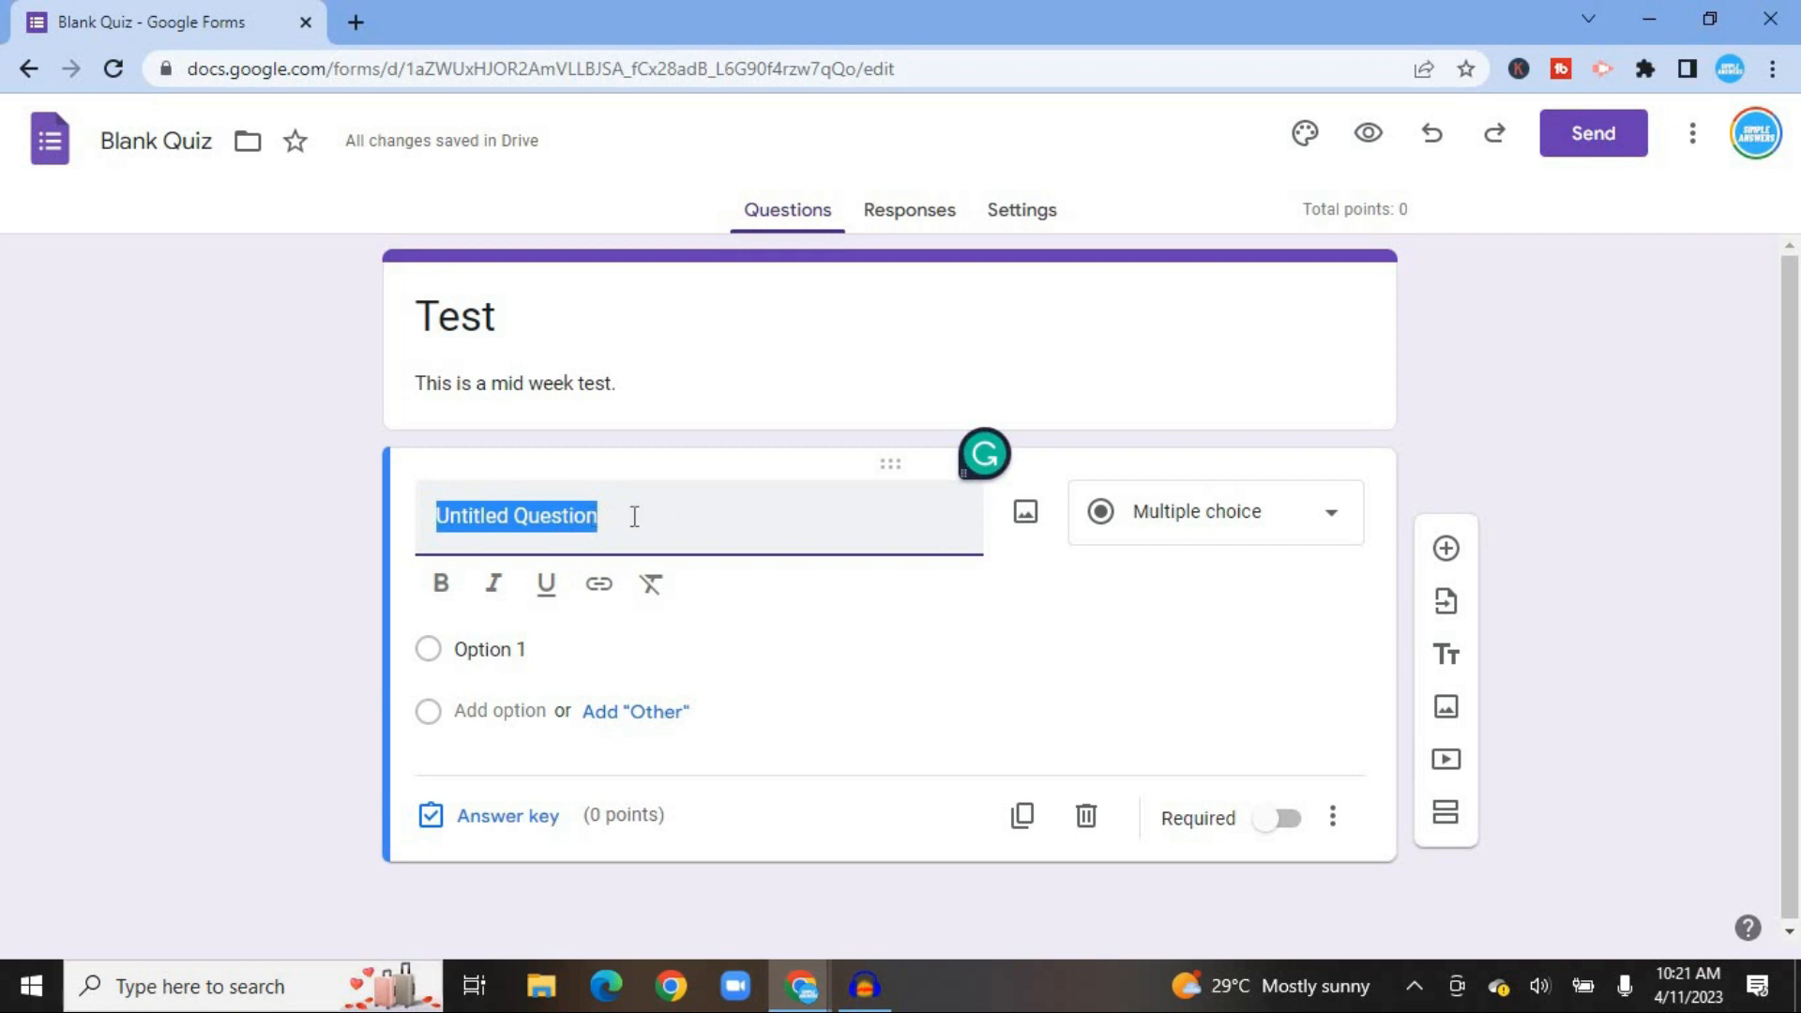
type("What ")
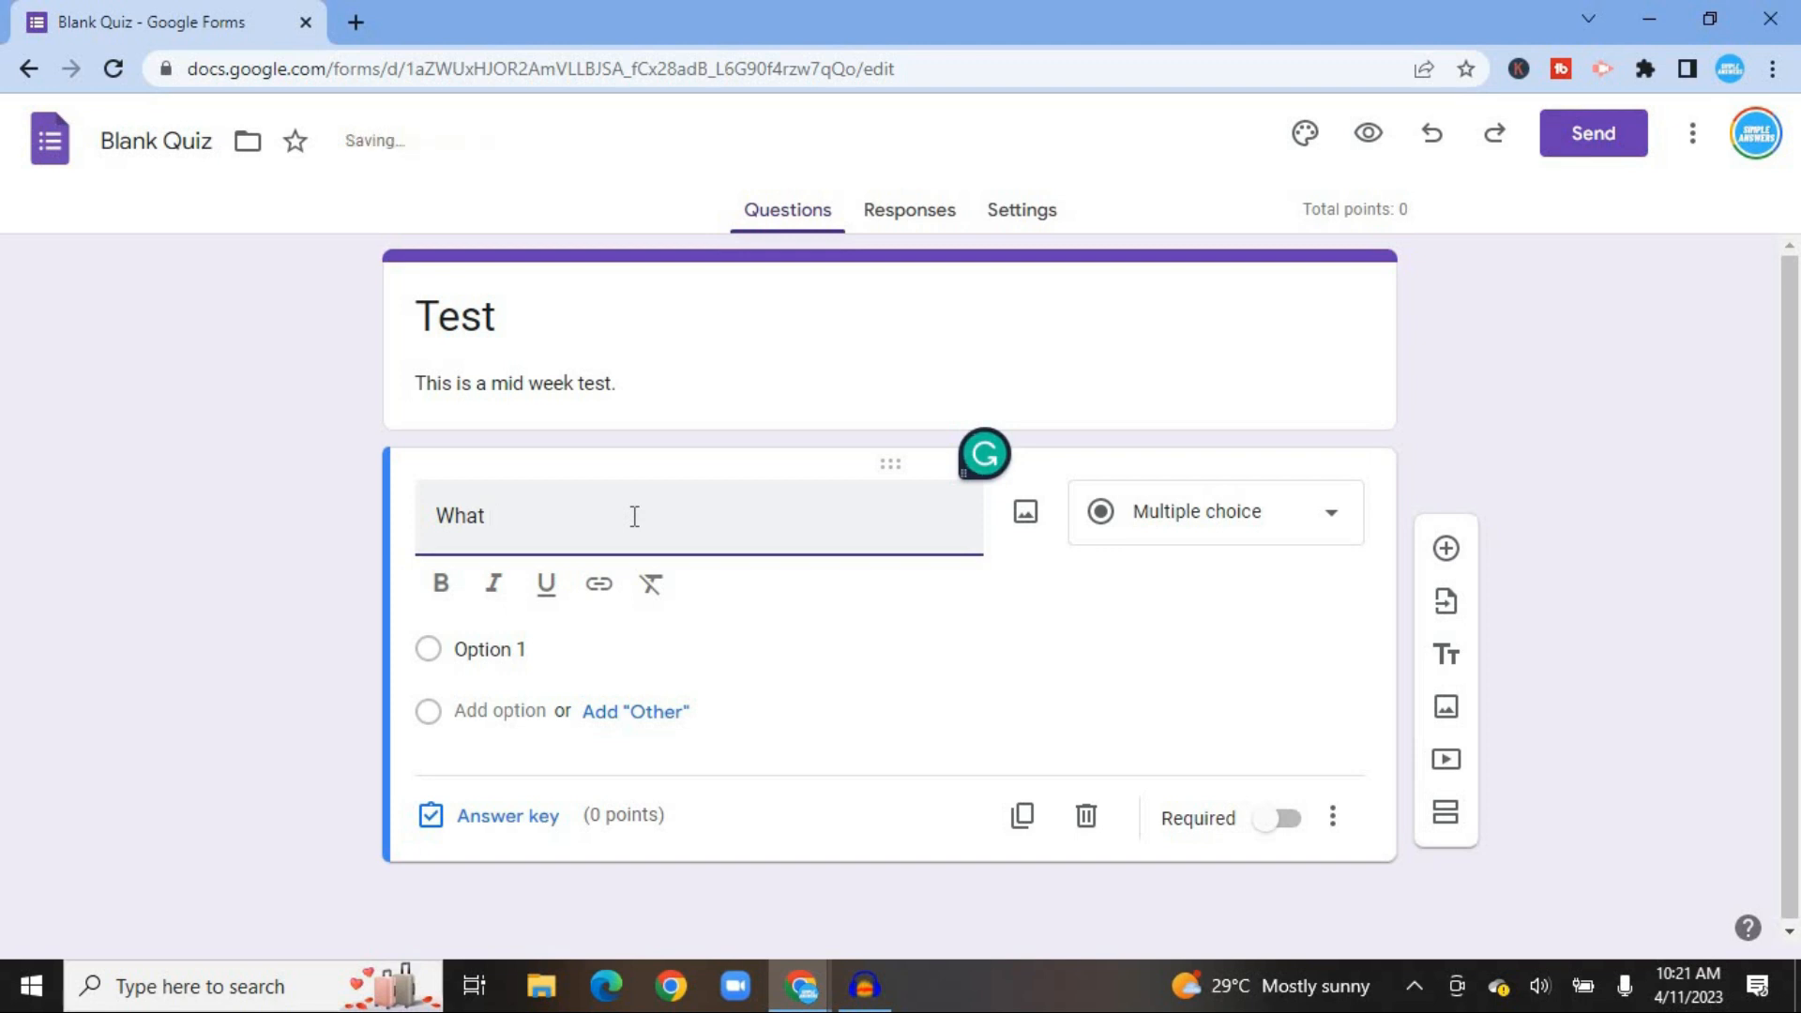
type("is The D")
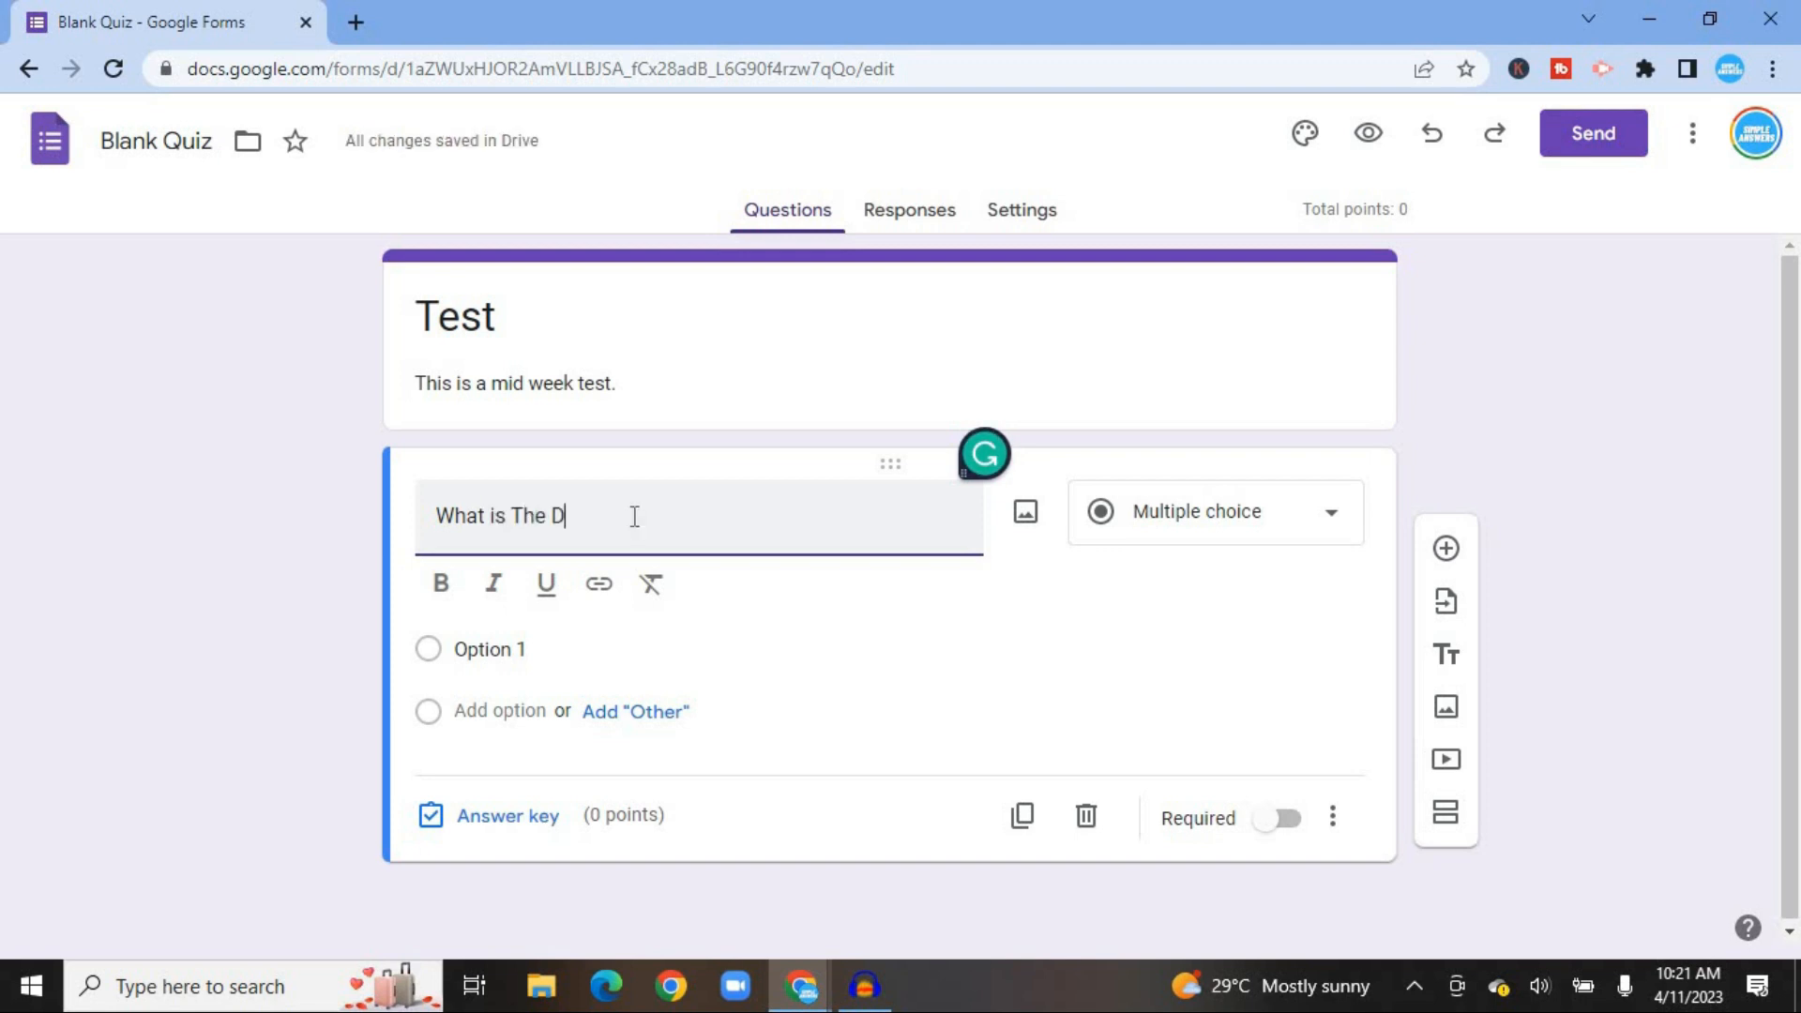
type("ate?")
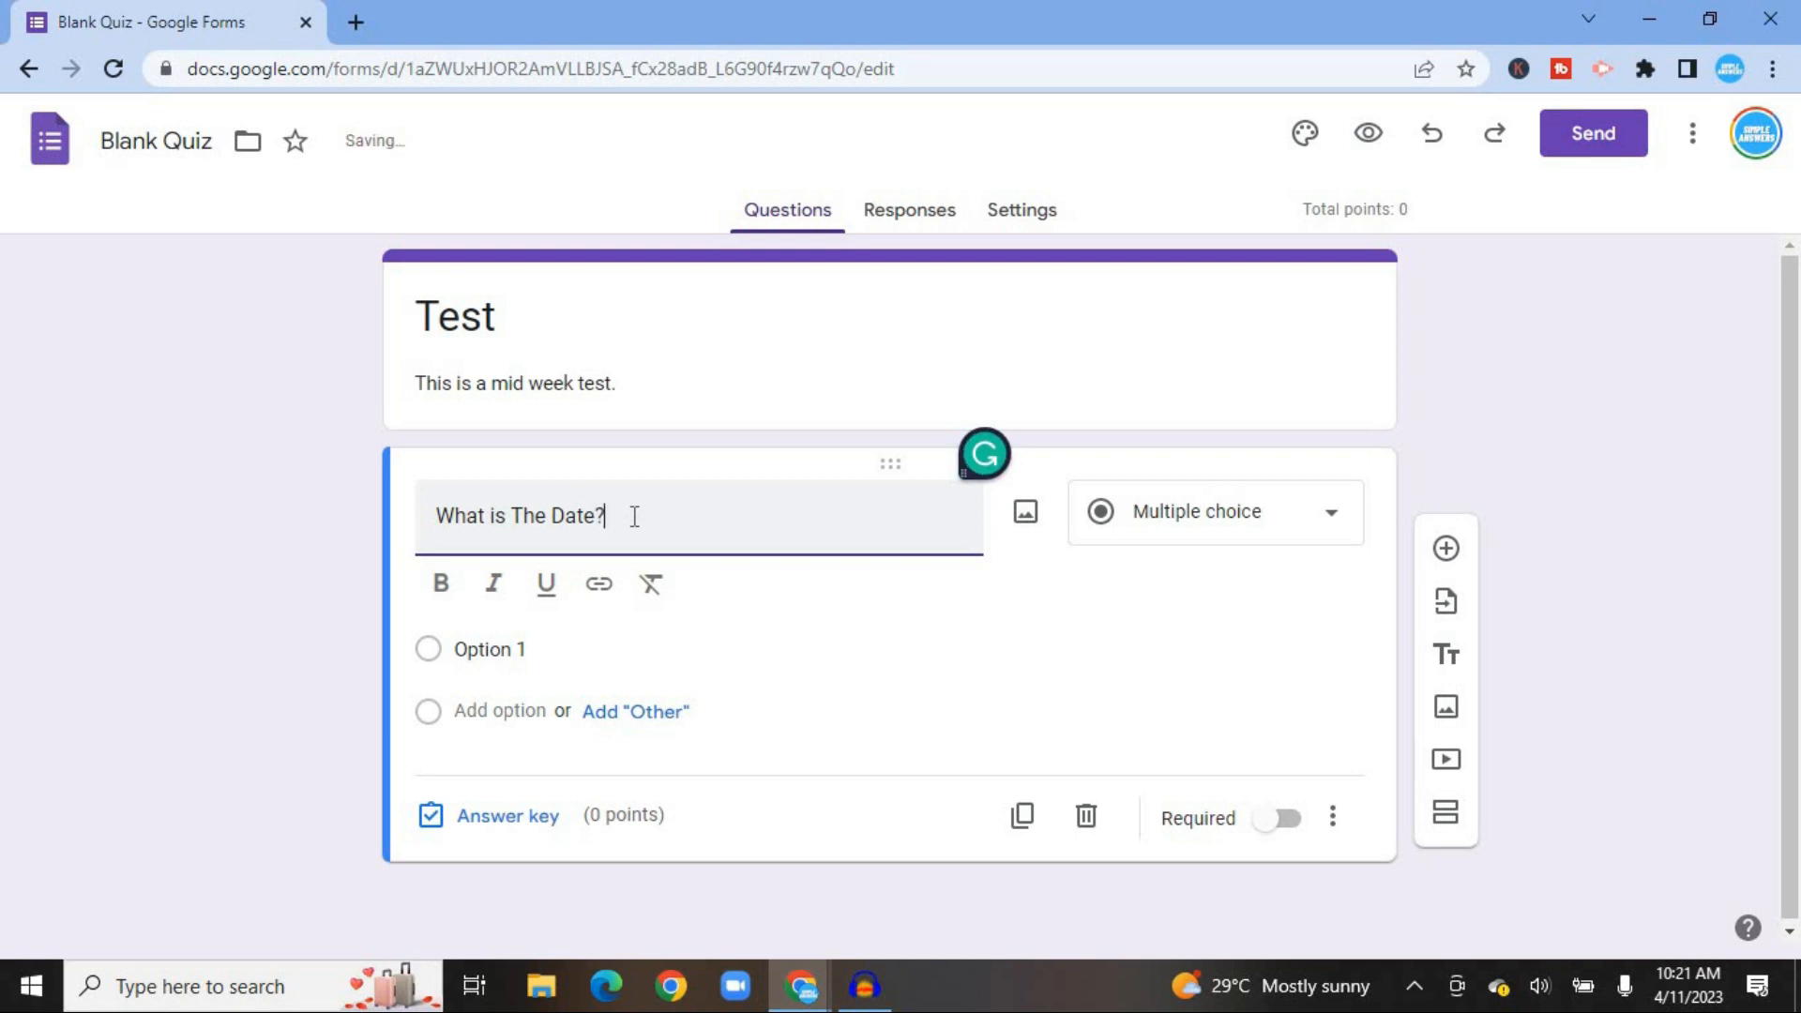
left_click(1304, 519)
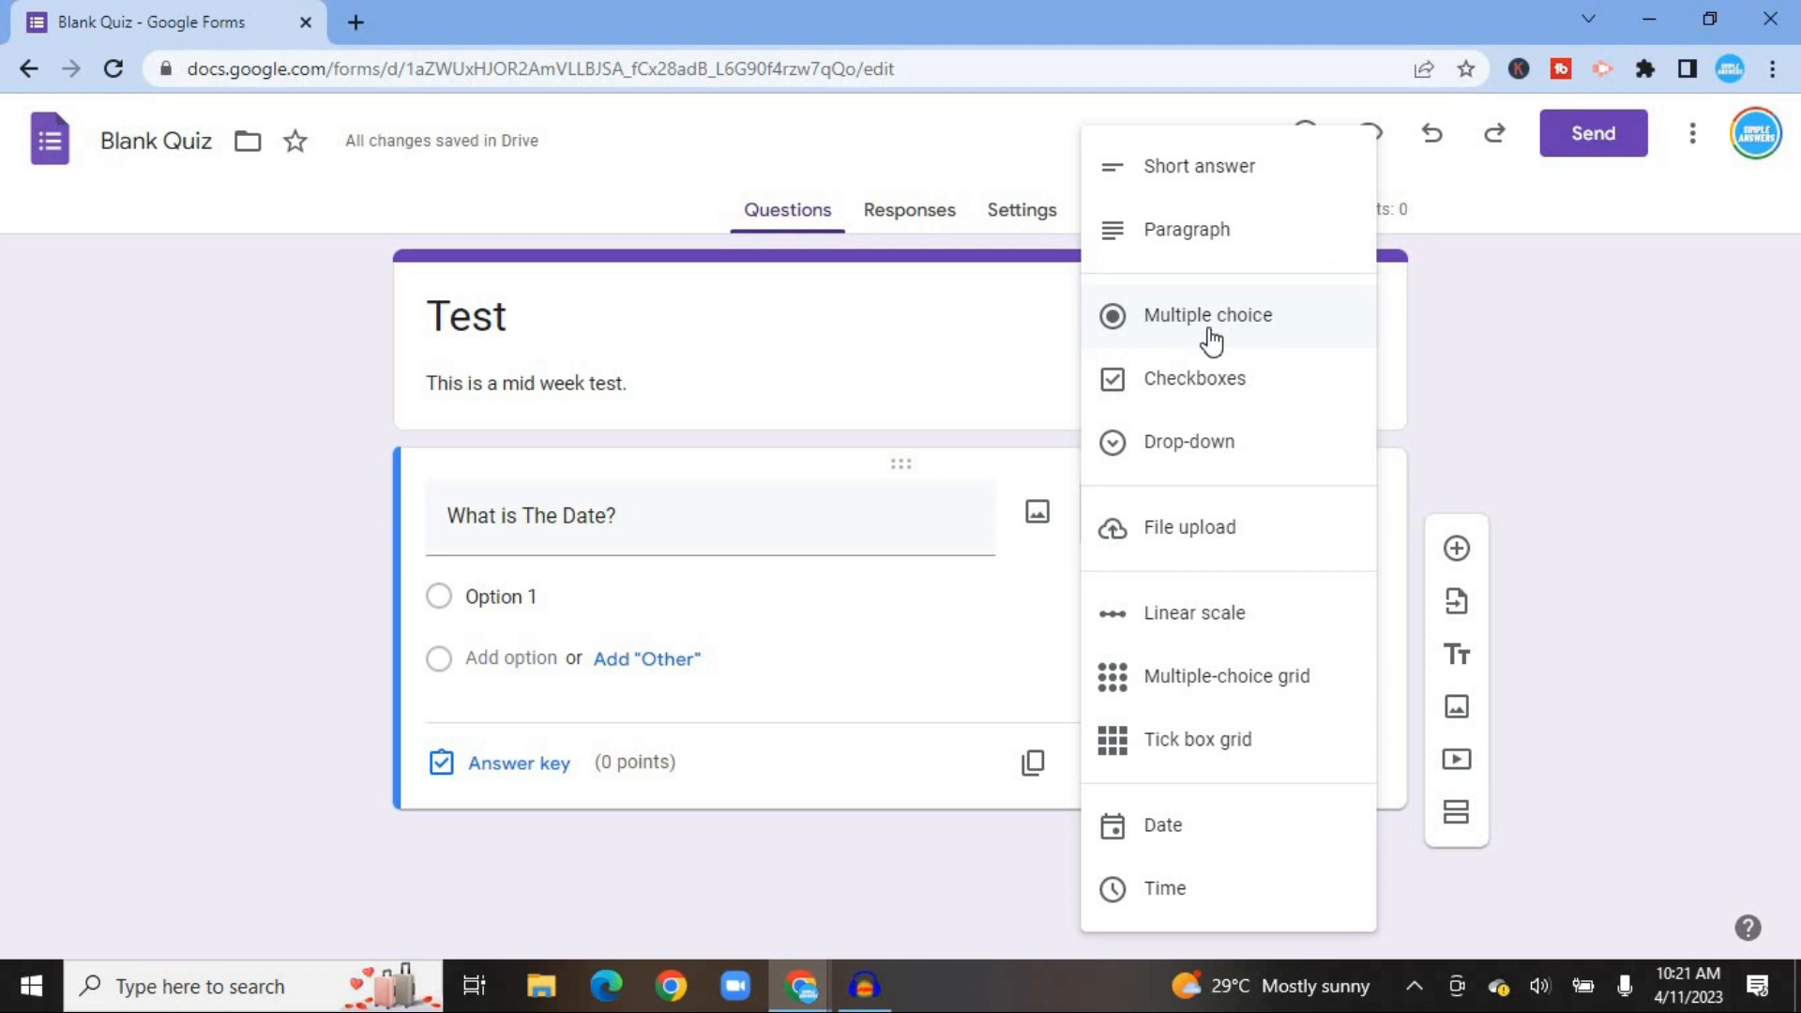
left_click(1023, 608)
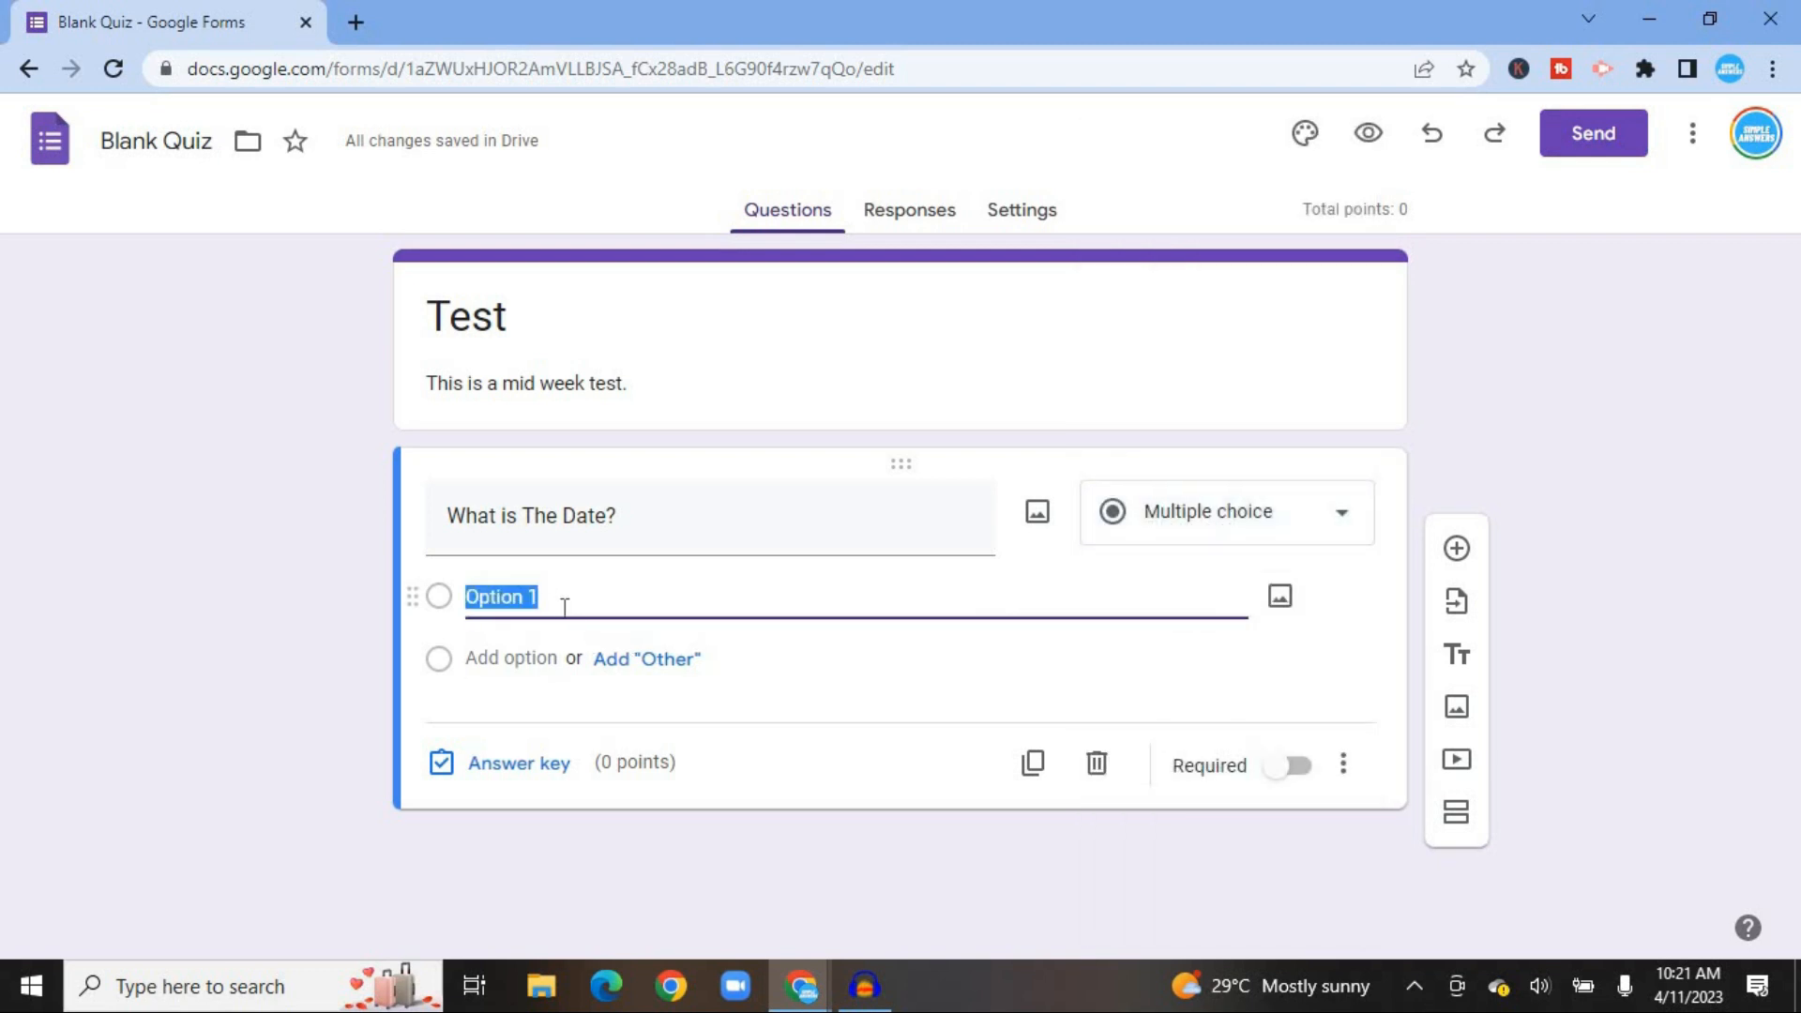
Step: Give the date question four answer options: 1, 52, 3 and 5, without an "Other" option
type("1")
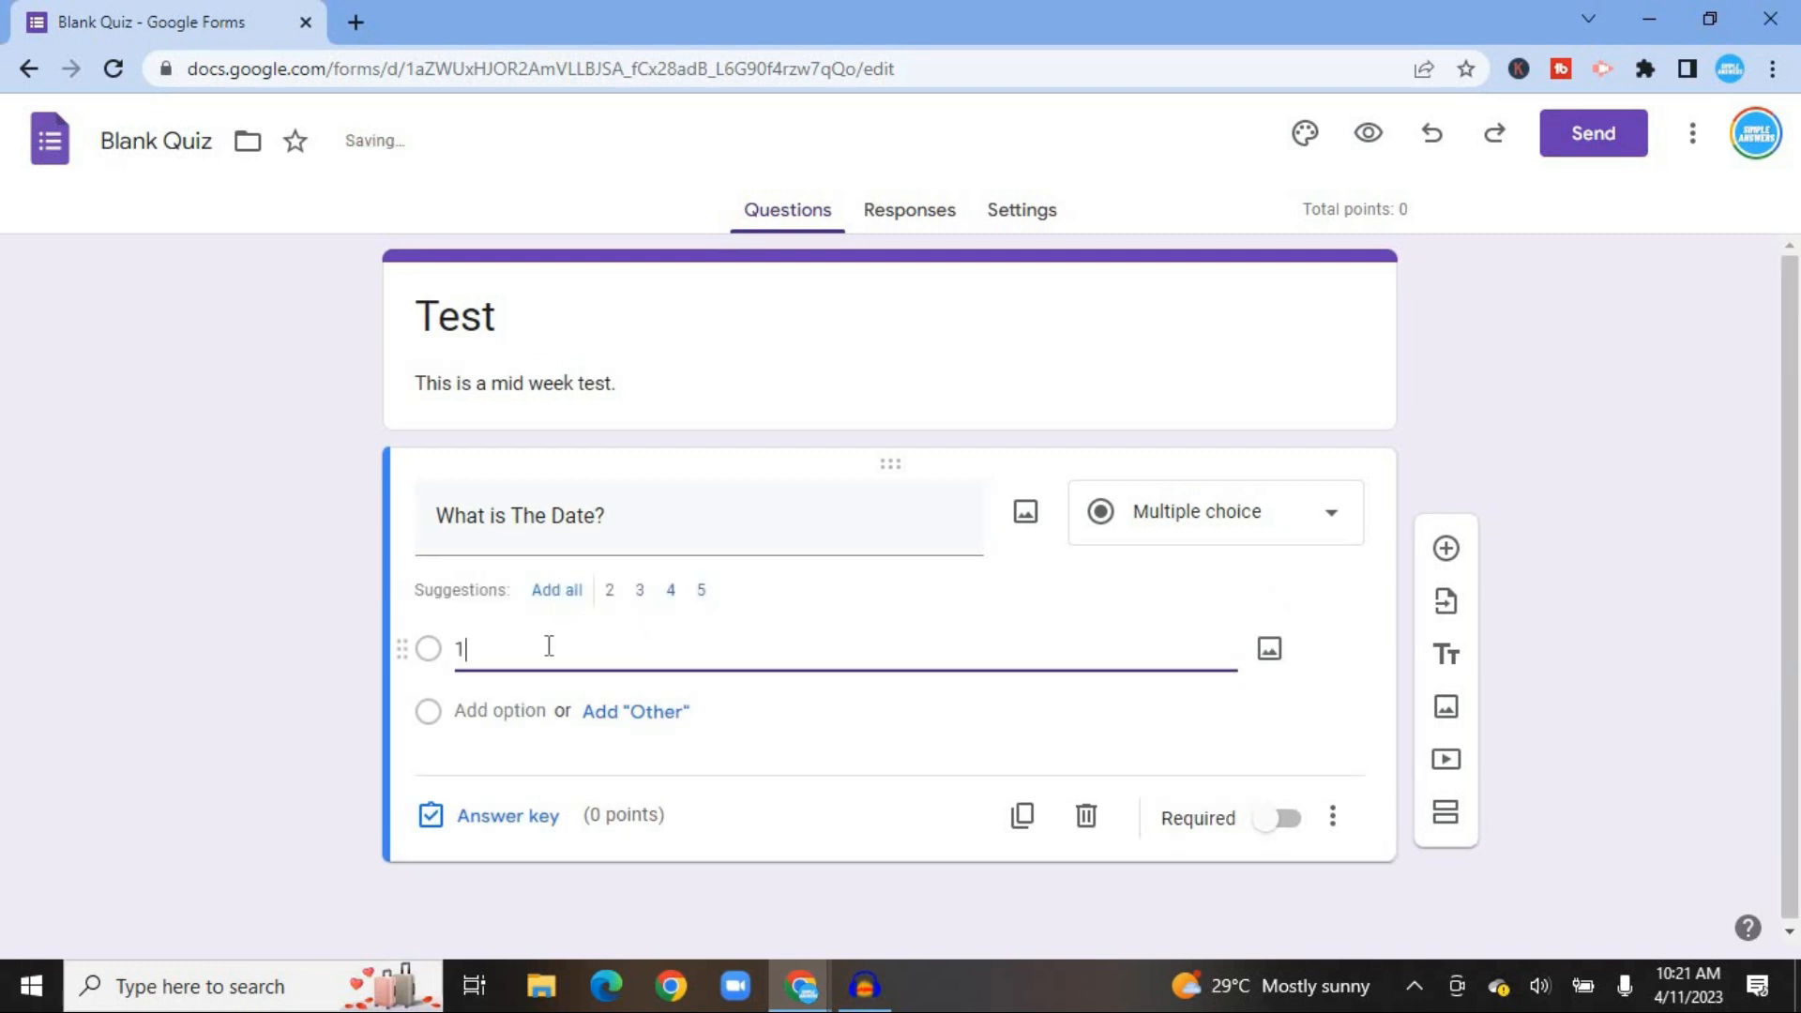
left_click(644, 715)
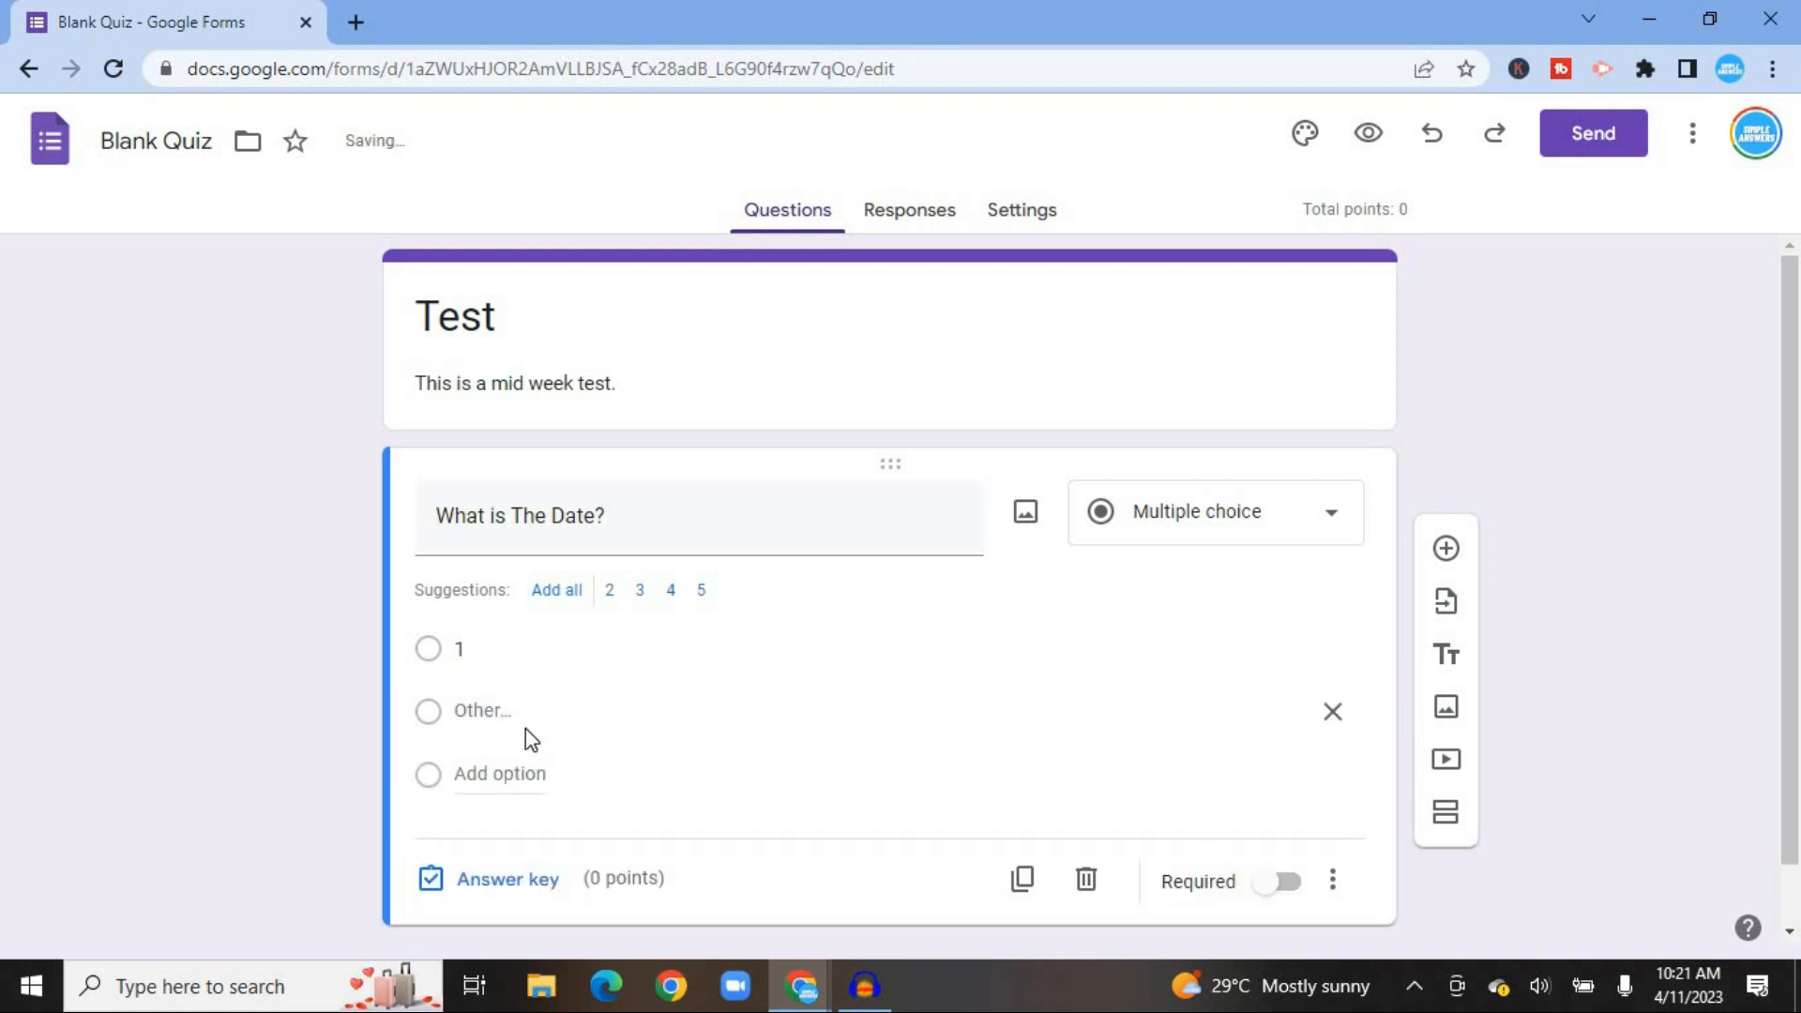
left_click(1333, 712)
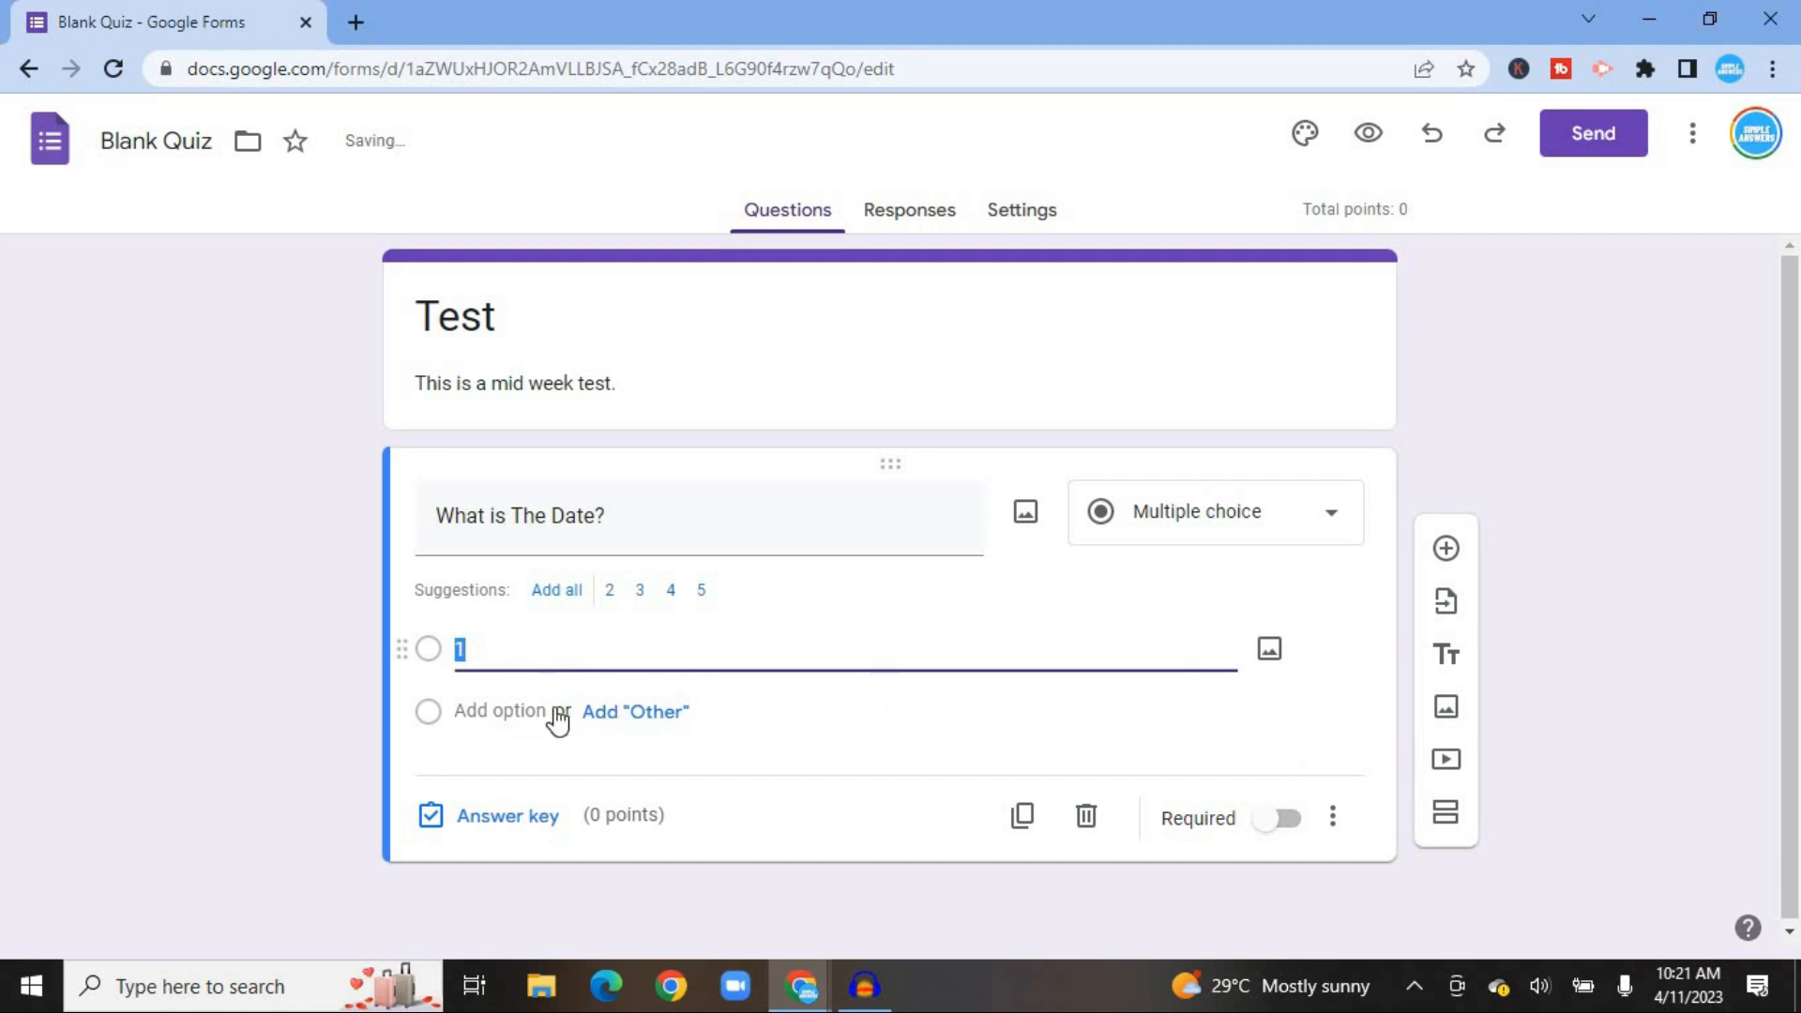
left_click(486, 713)
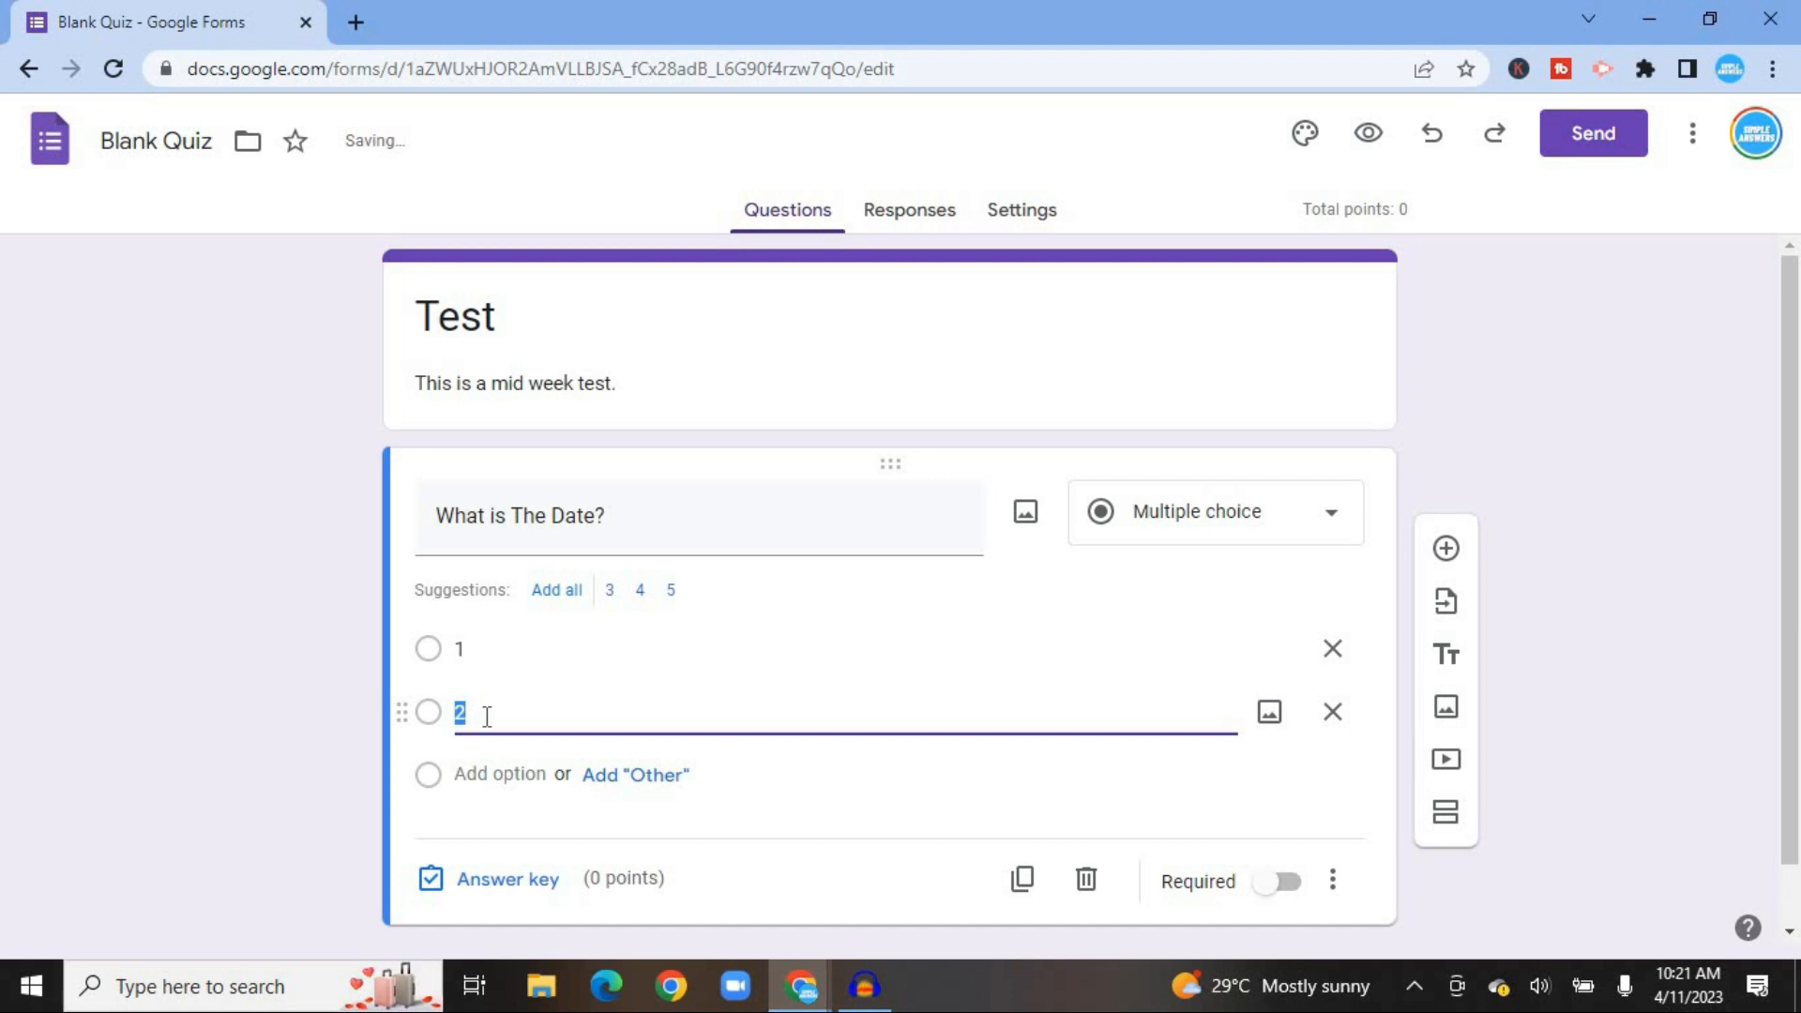
type("52")
left_click(481, 777)
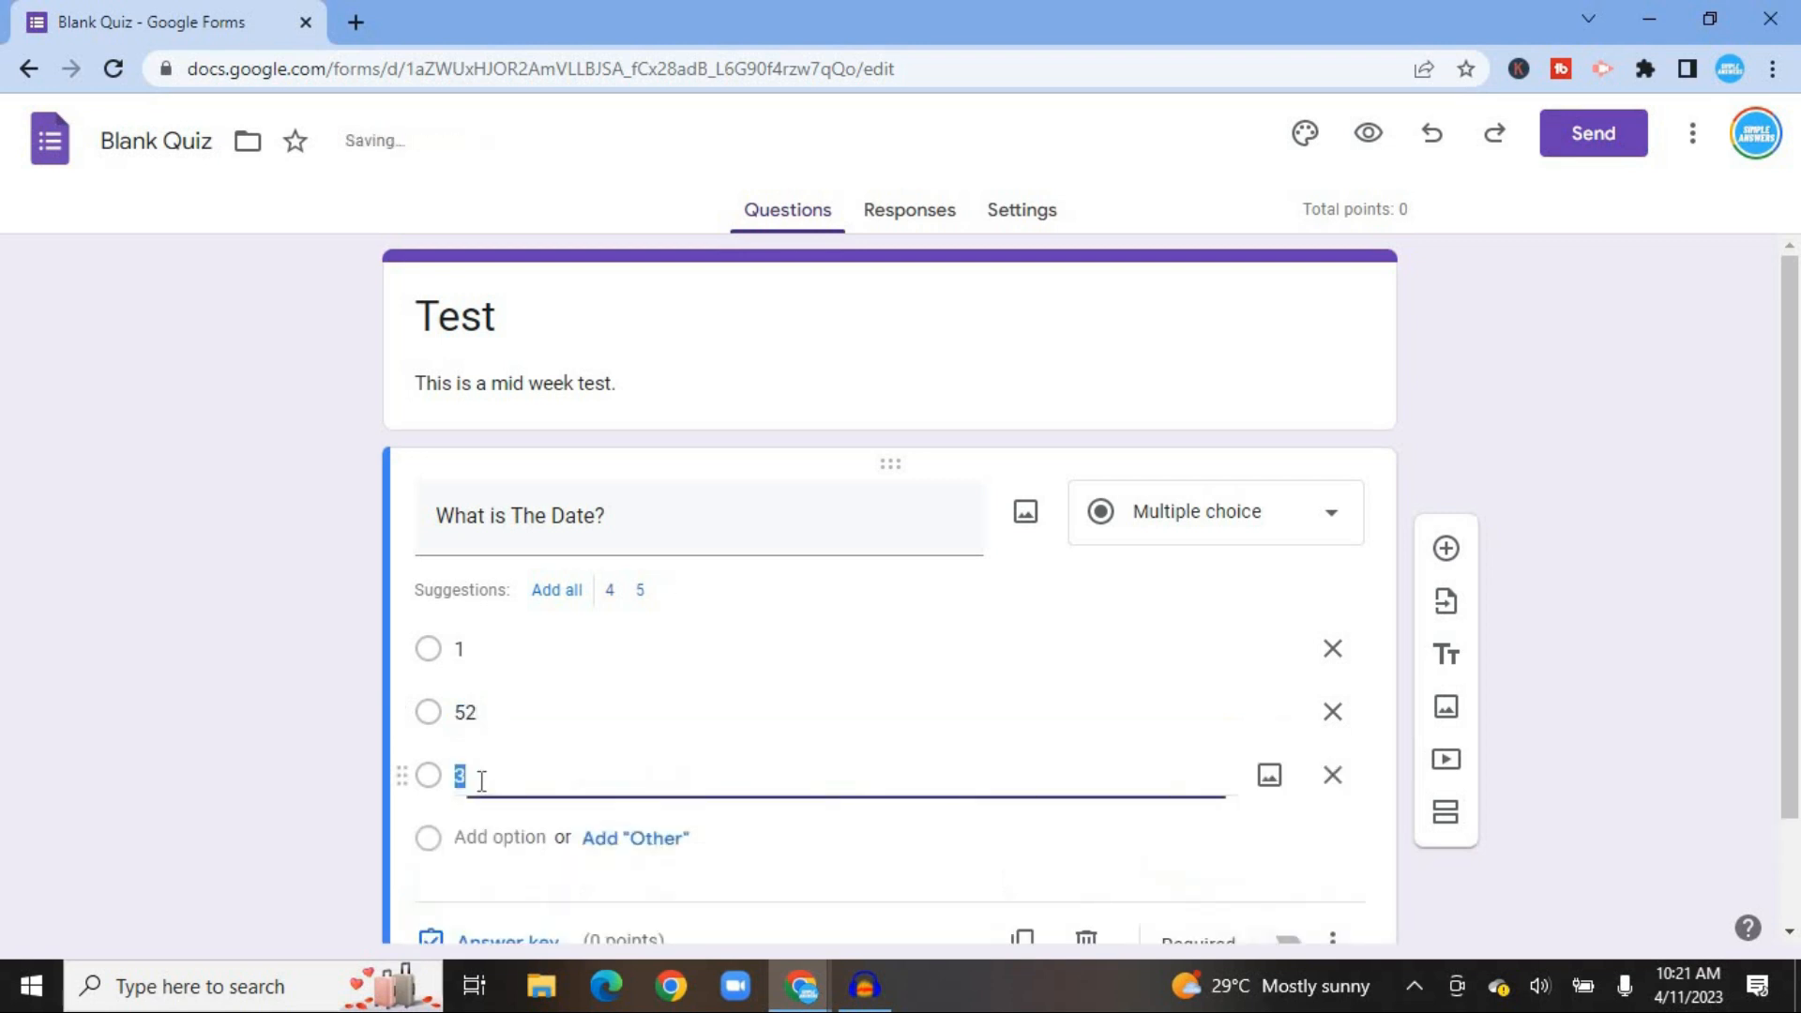
type("3")
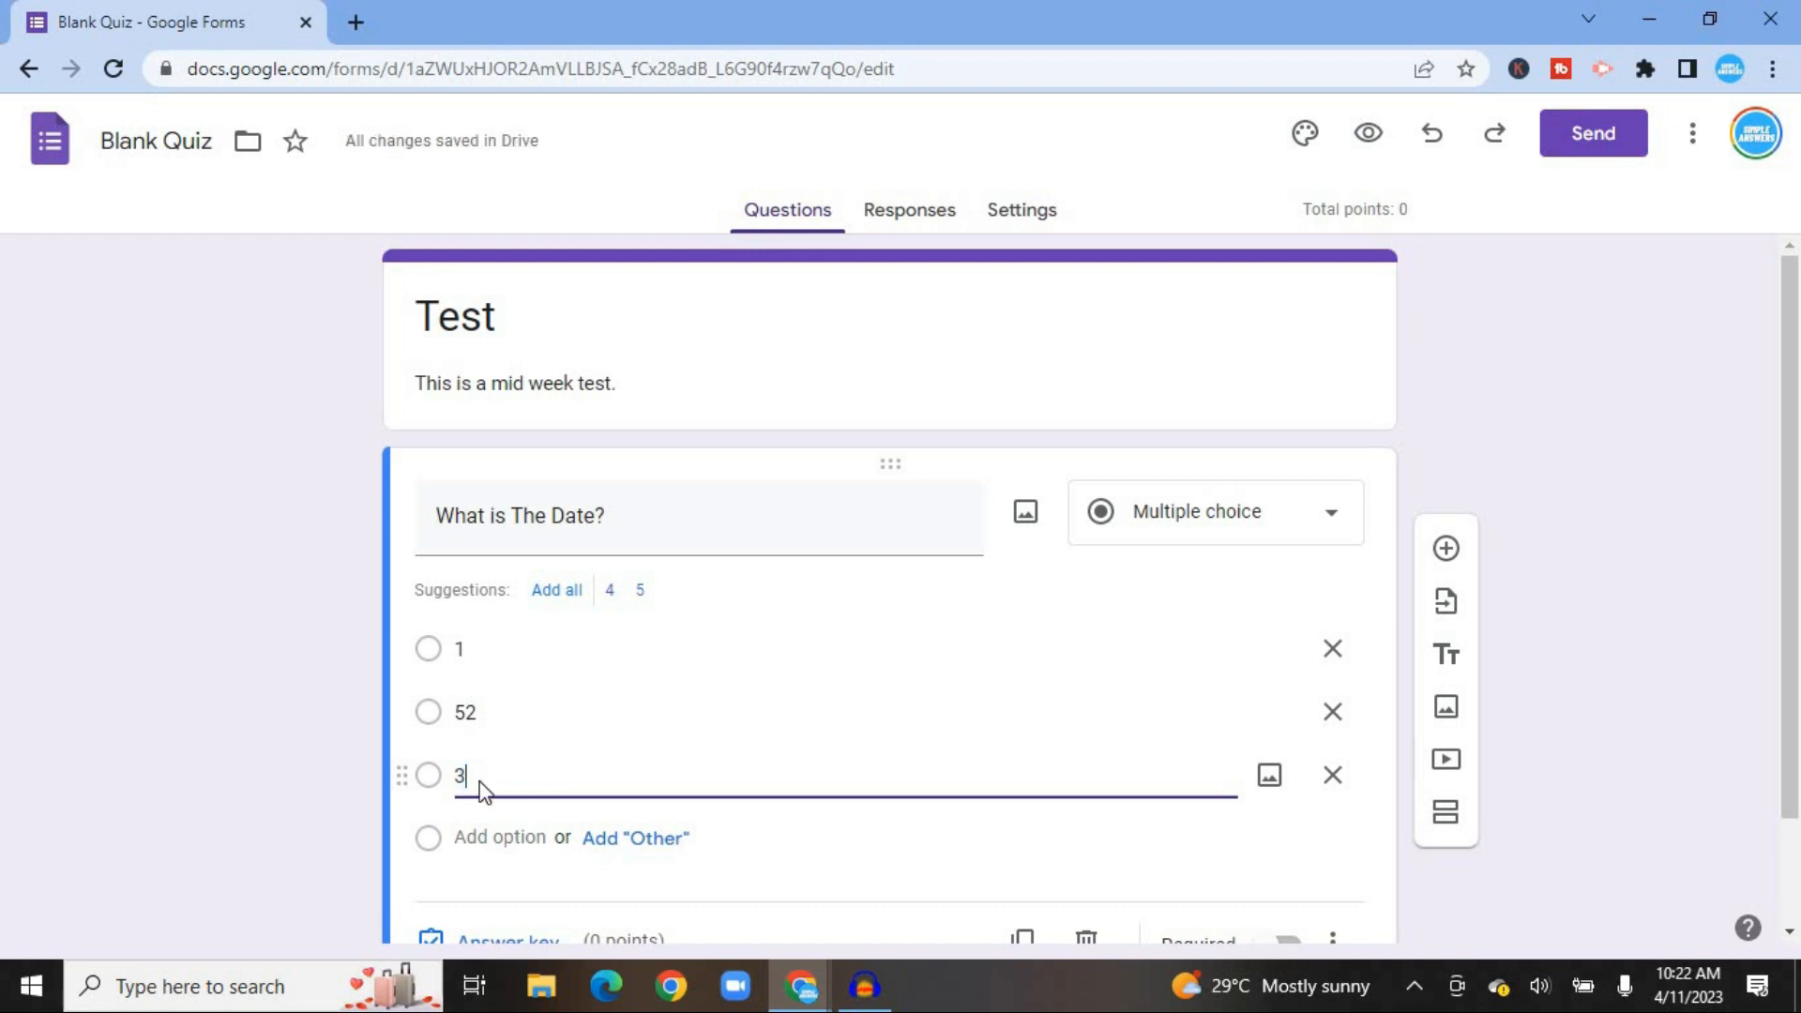
left_click(466, 833)
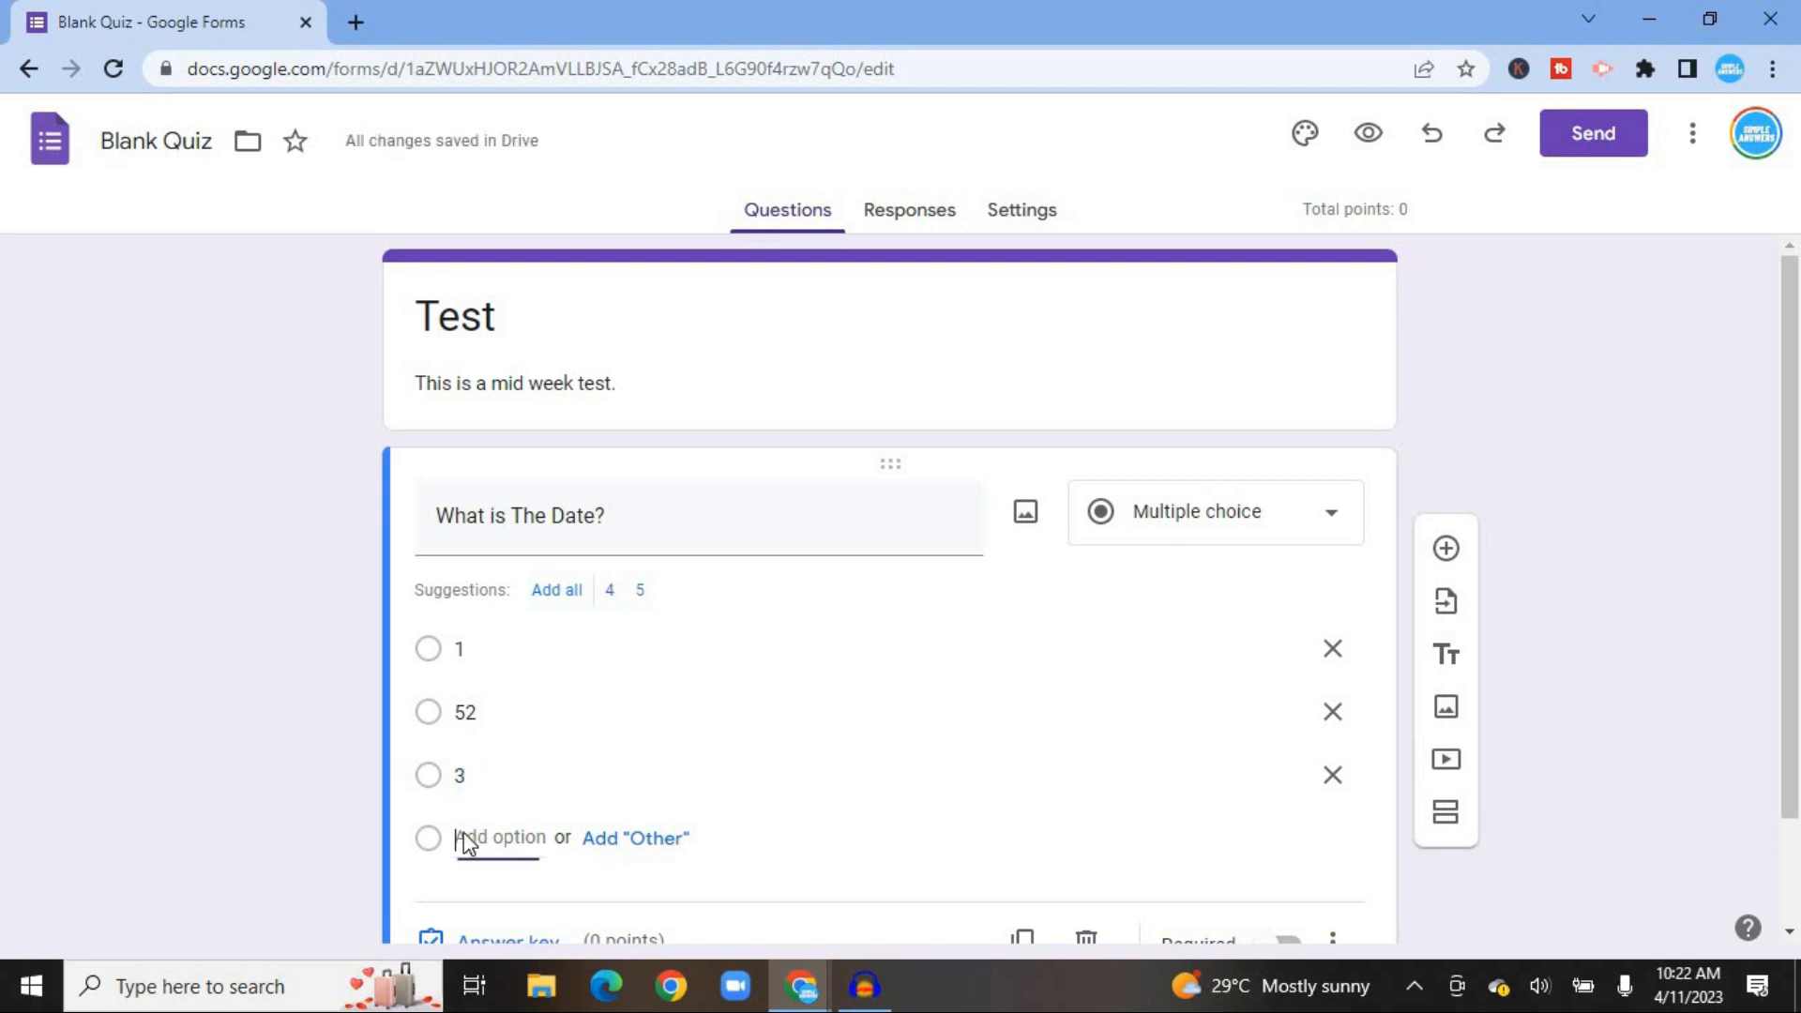
type("5")
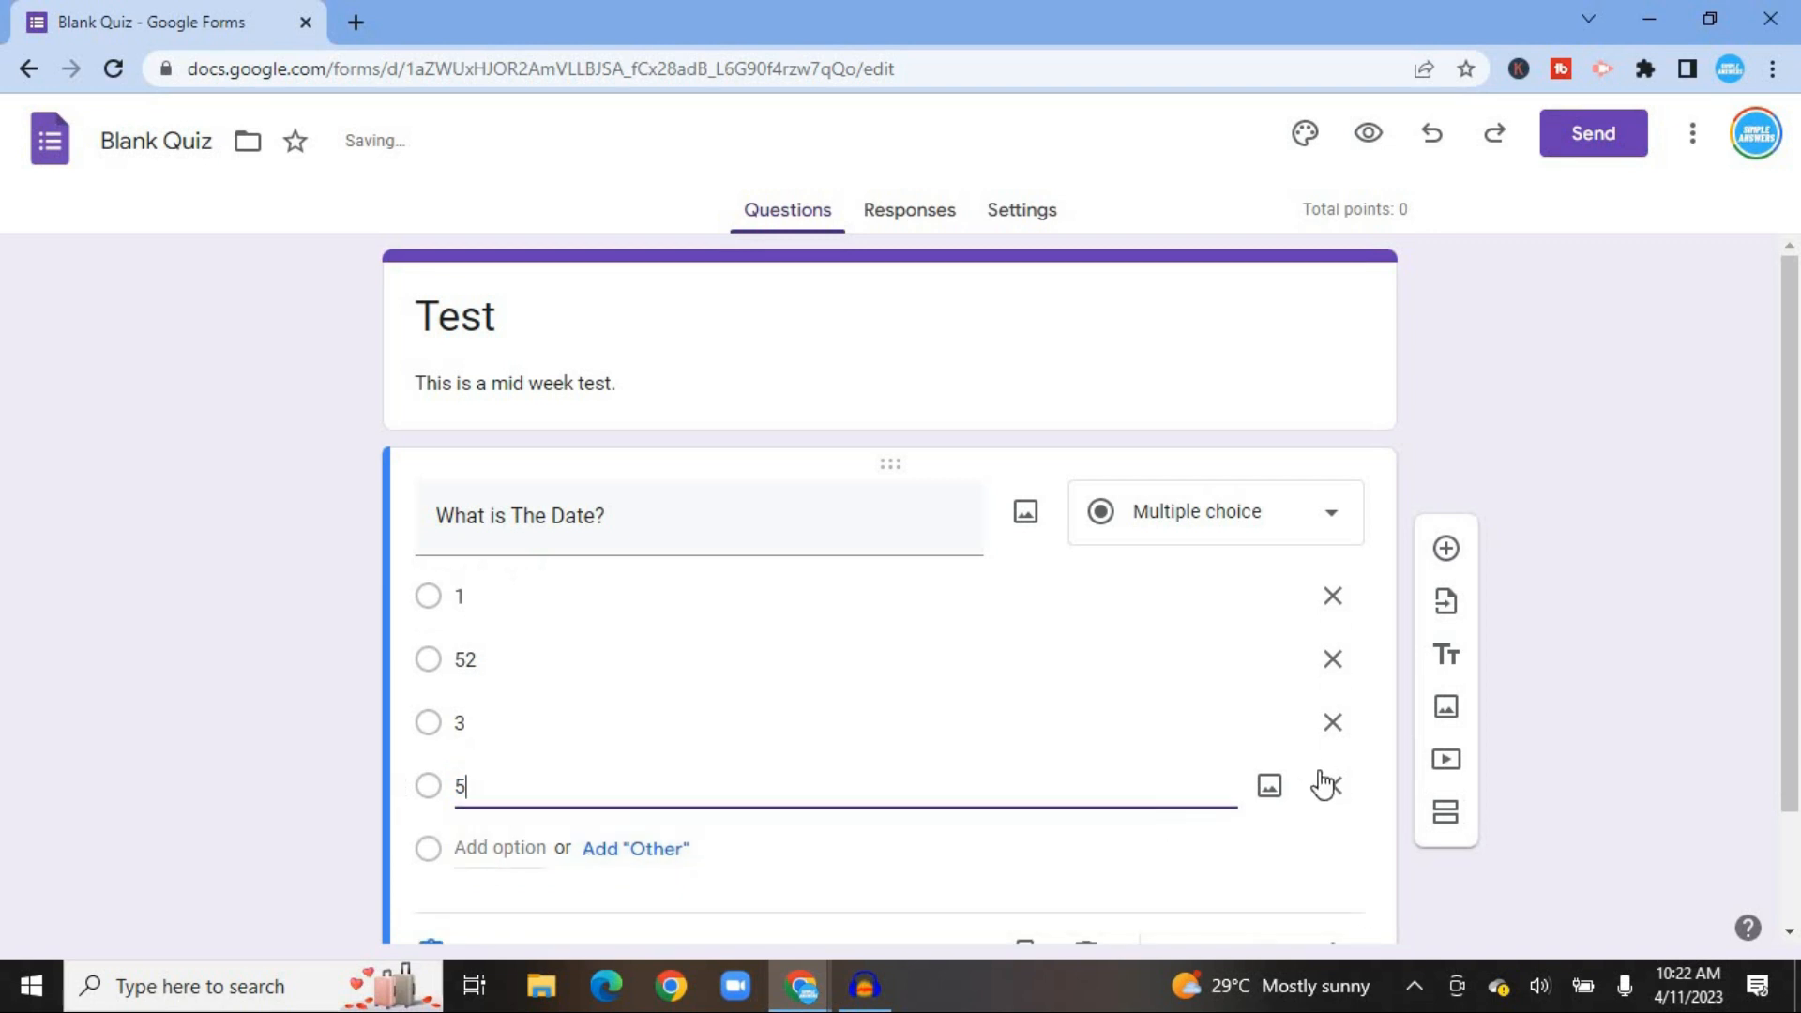
Step: Search Google Images for "bird" and insert the photo of the grey and yellow bird into answer option 5
left_click(1268, 788)
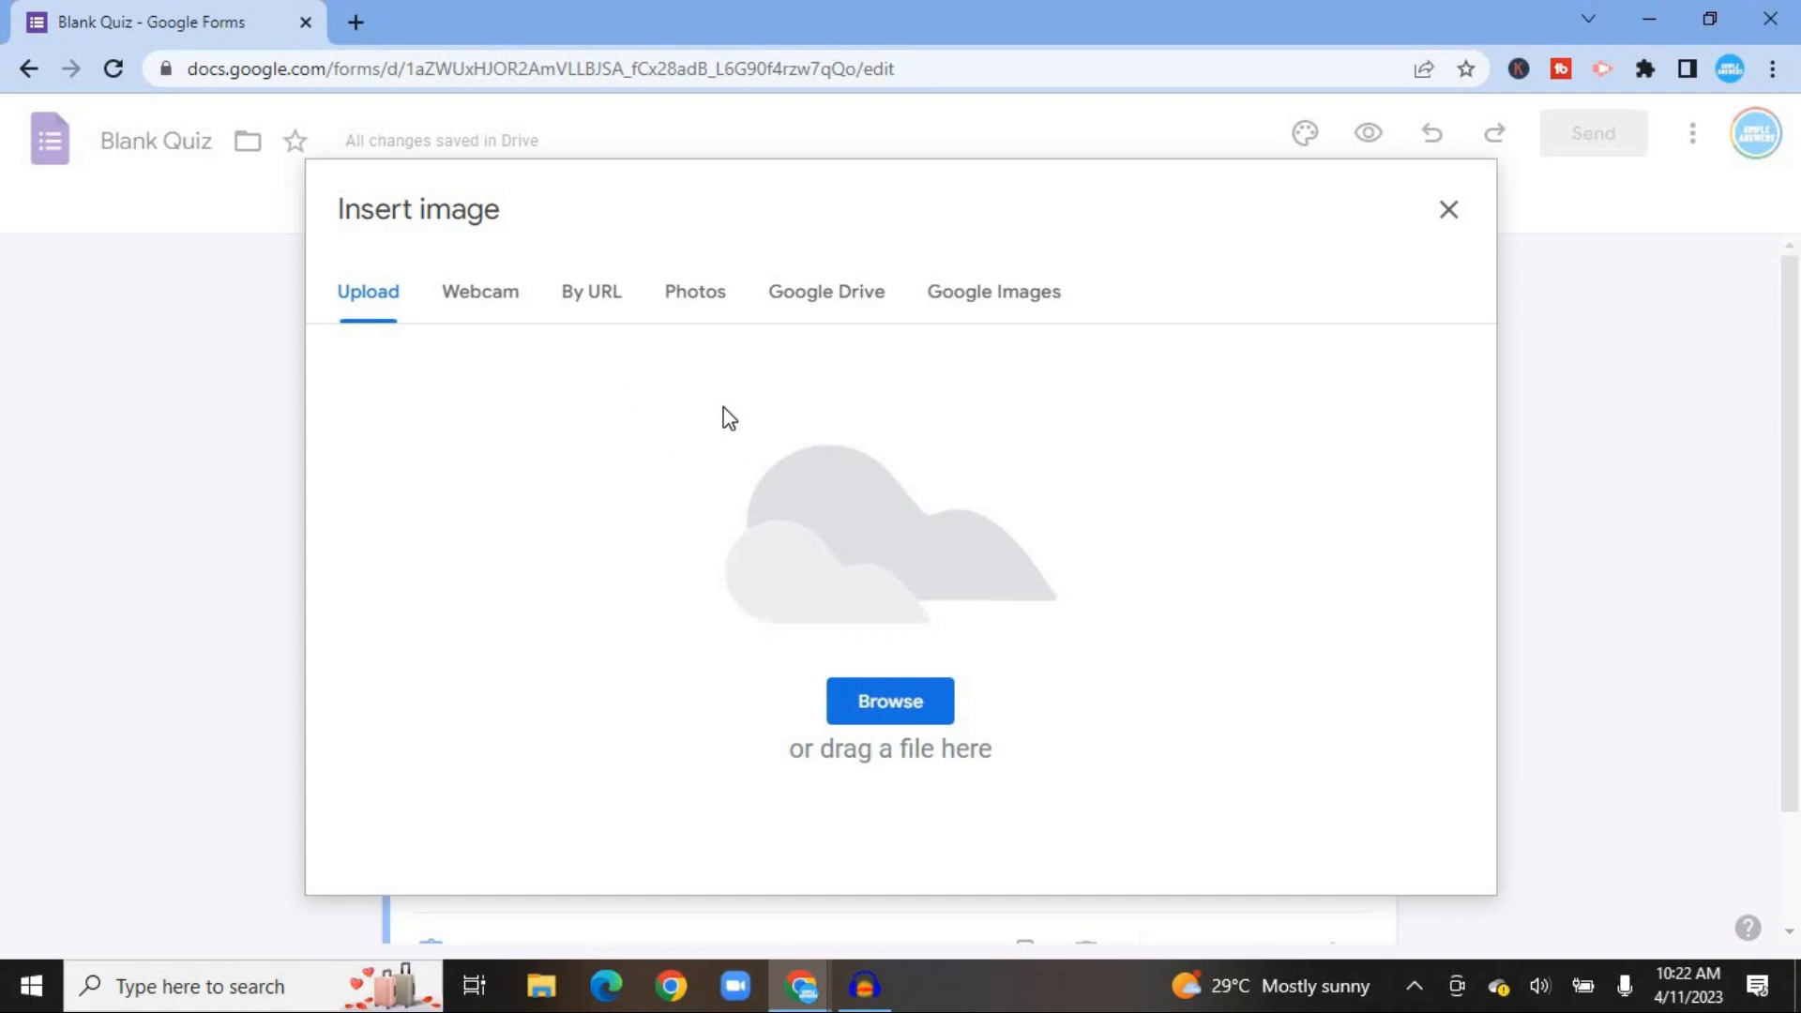
left_click(1007, 317)
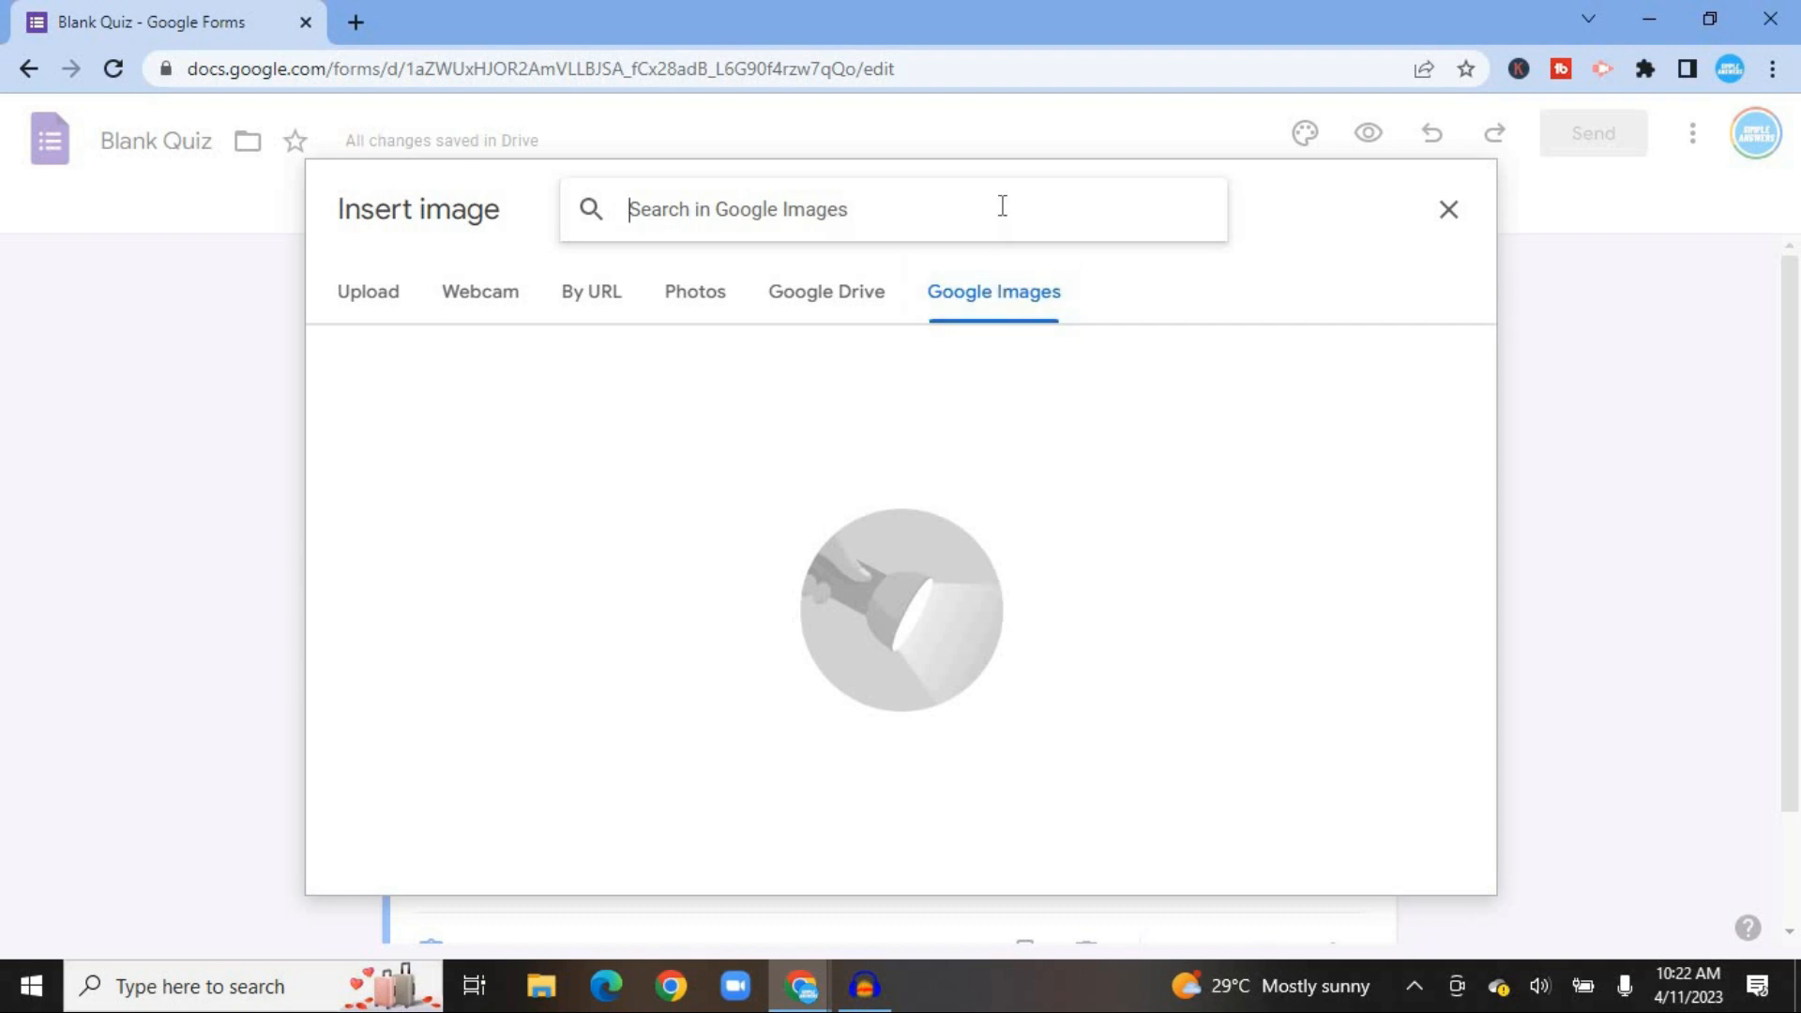
type("bird")
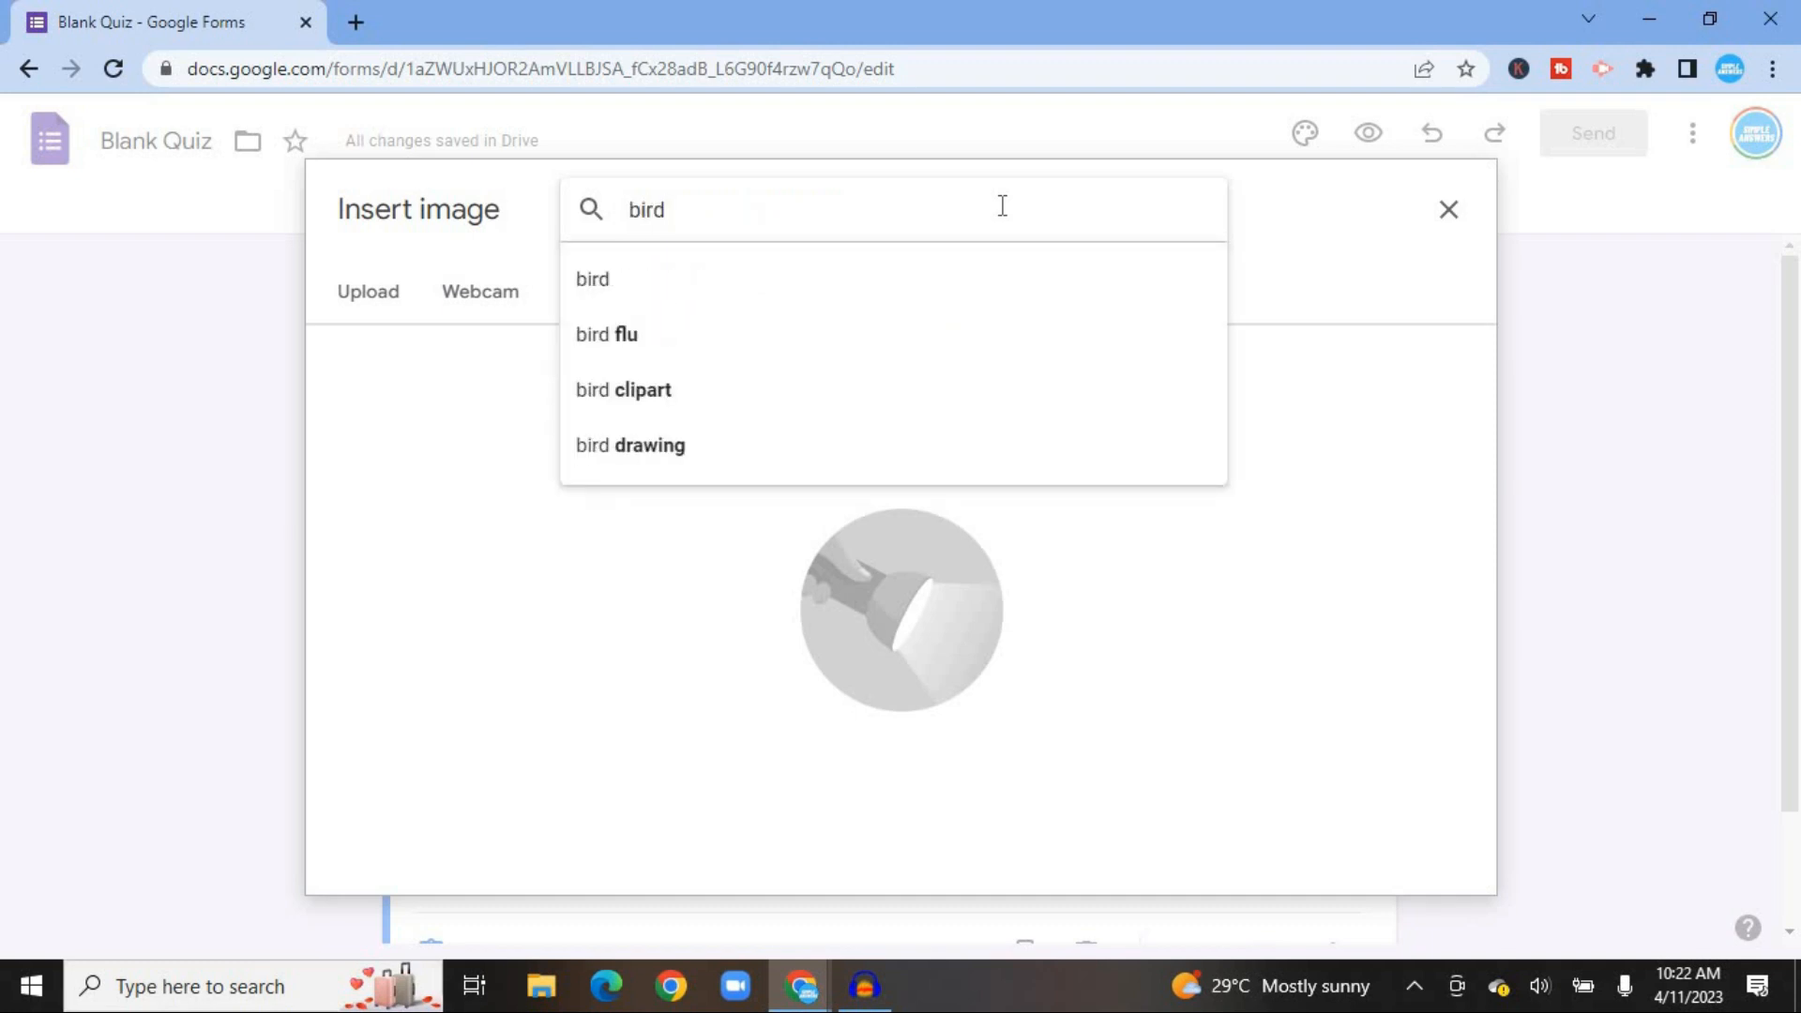
key("Return")
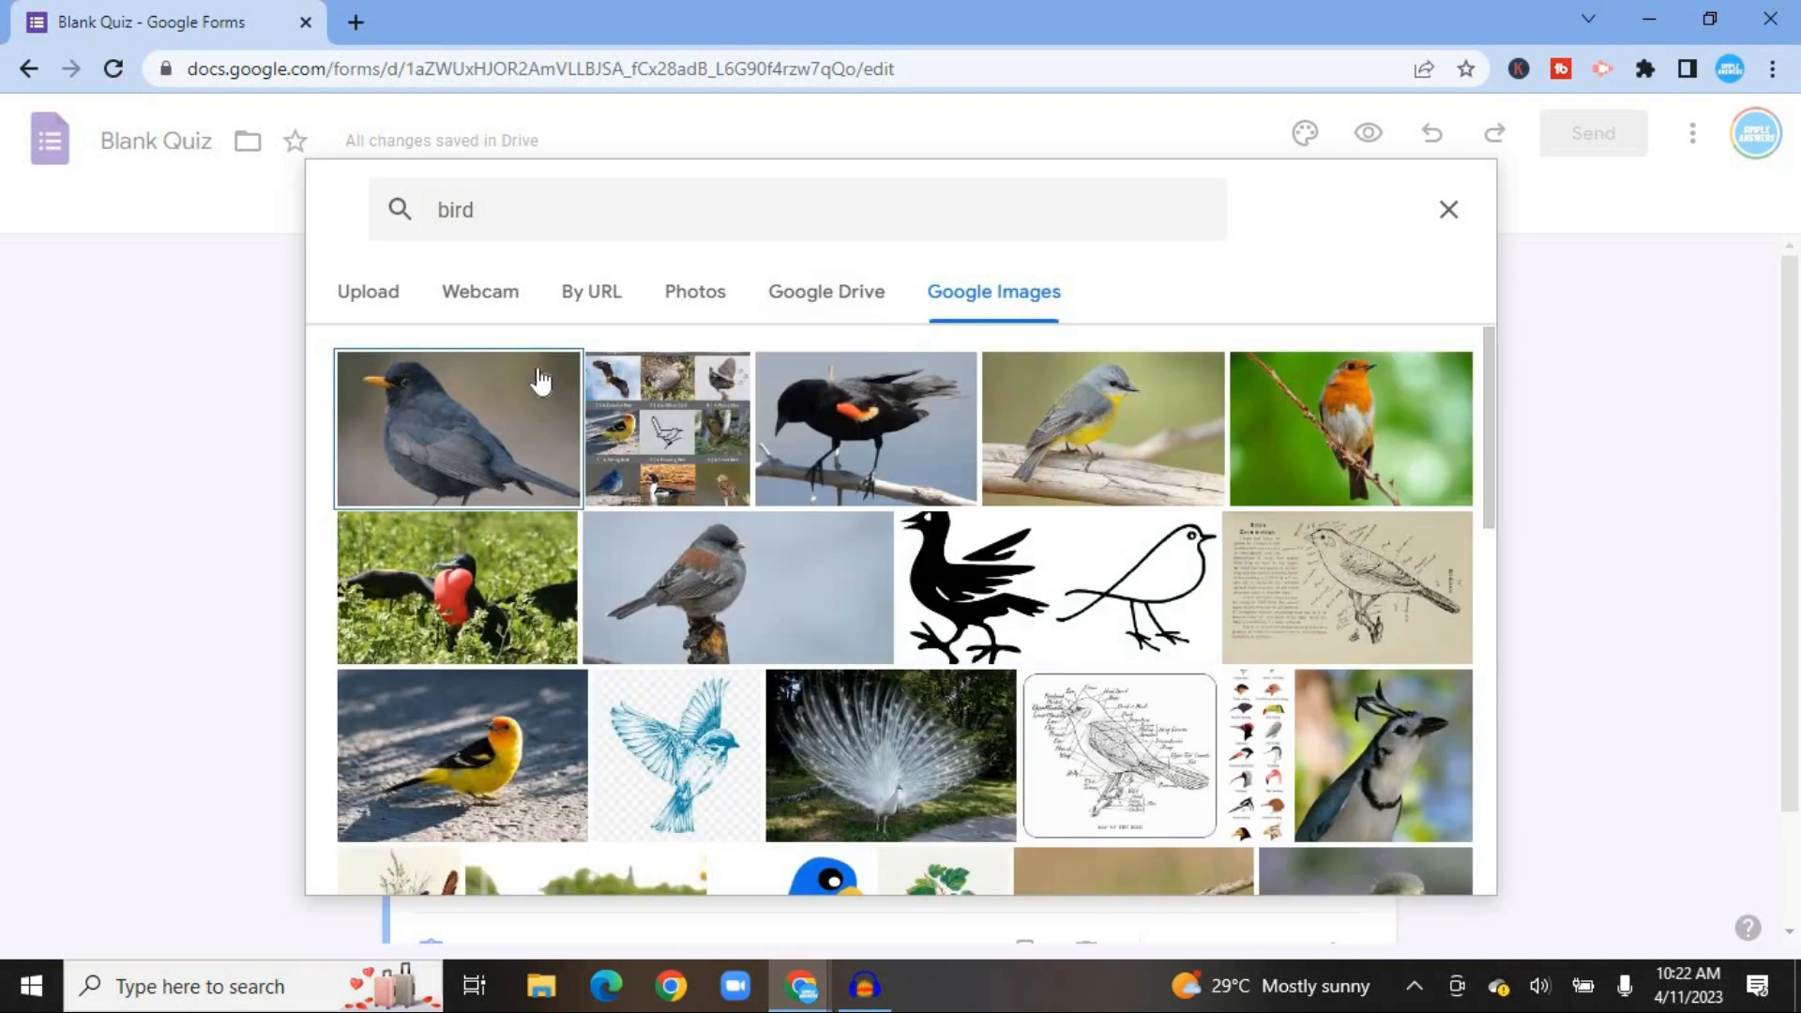
left_click(1063, 443)
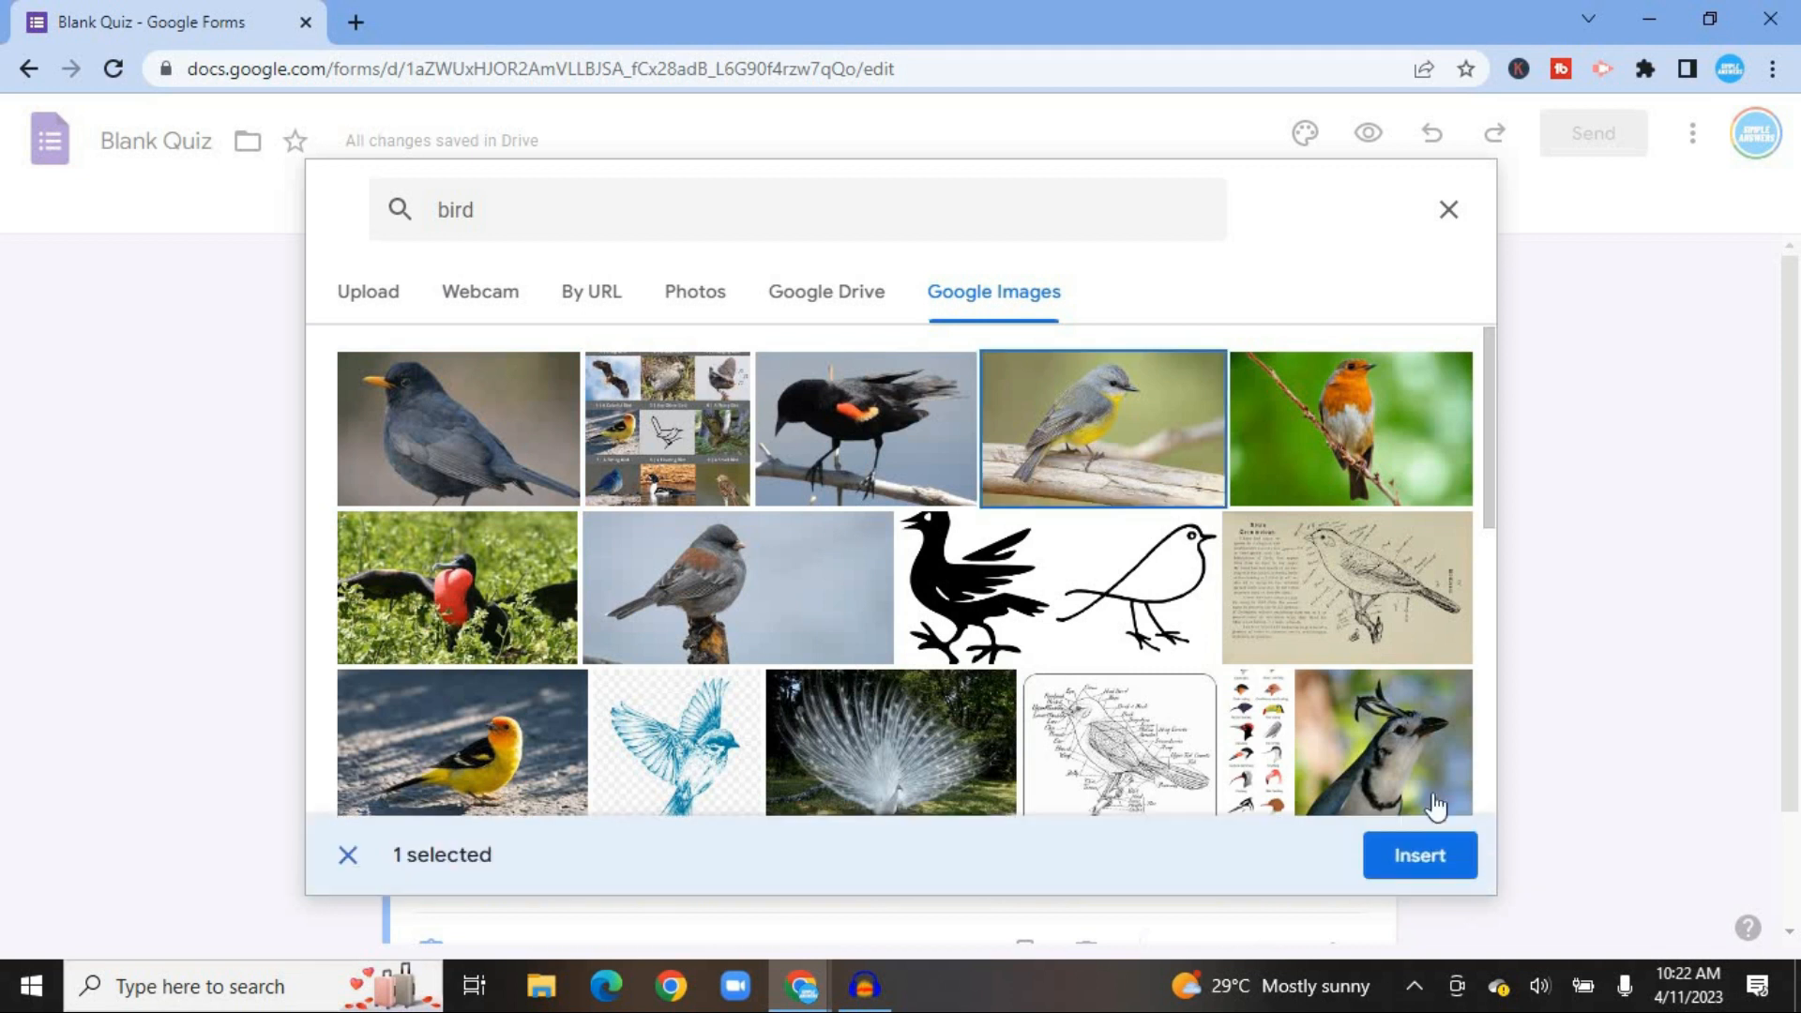
left_click(1449, 856)
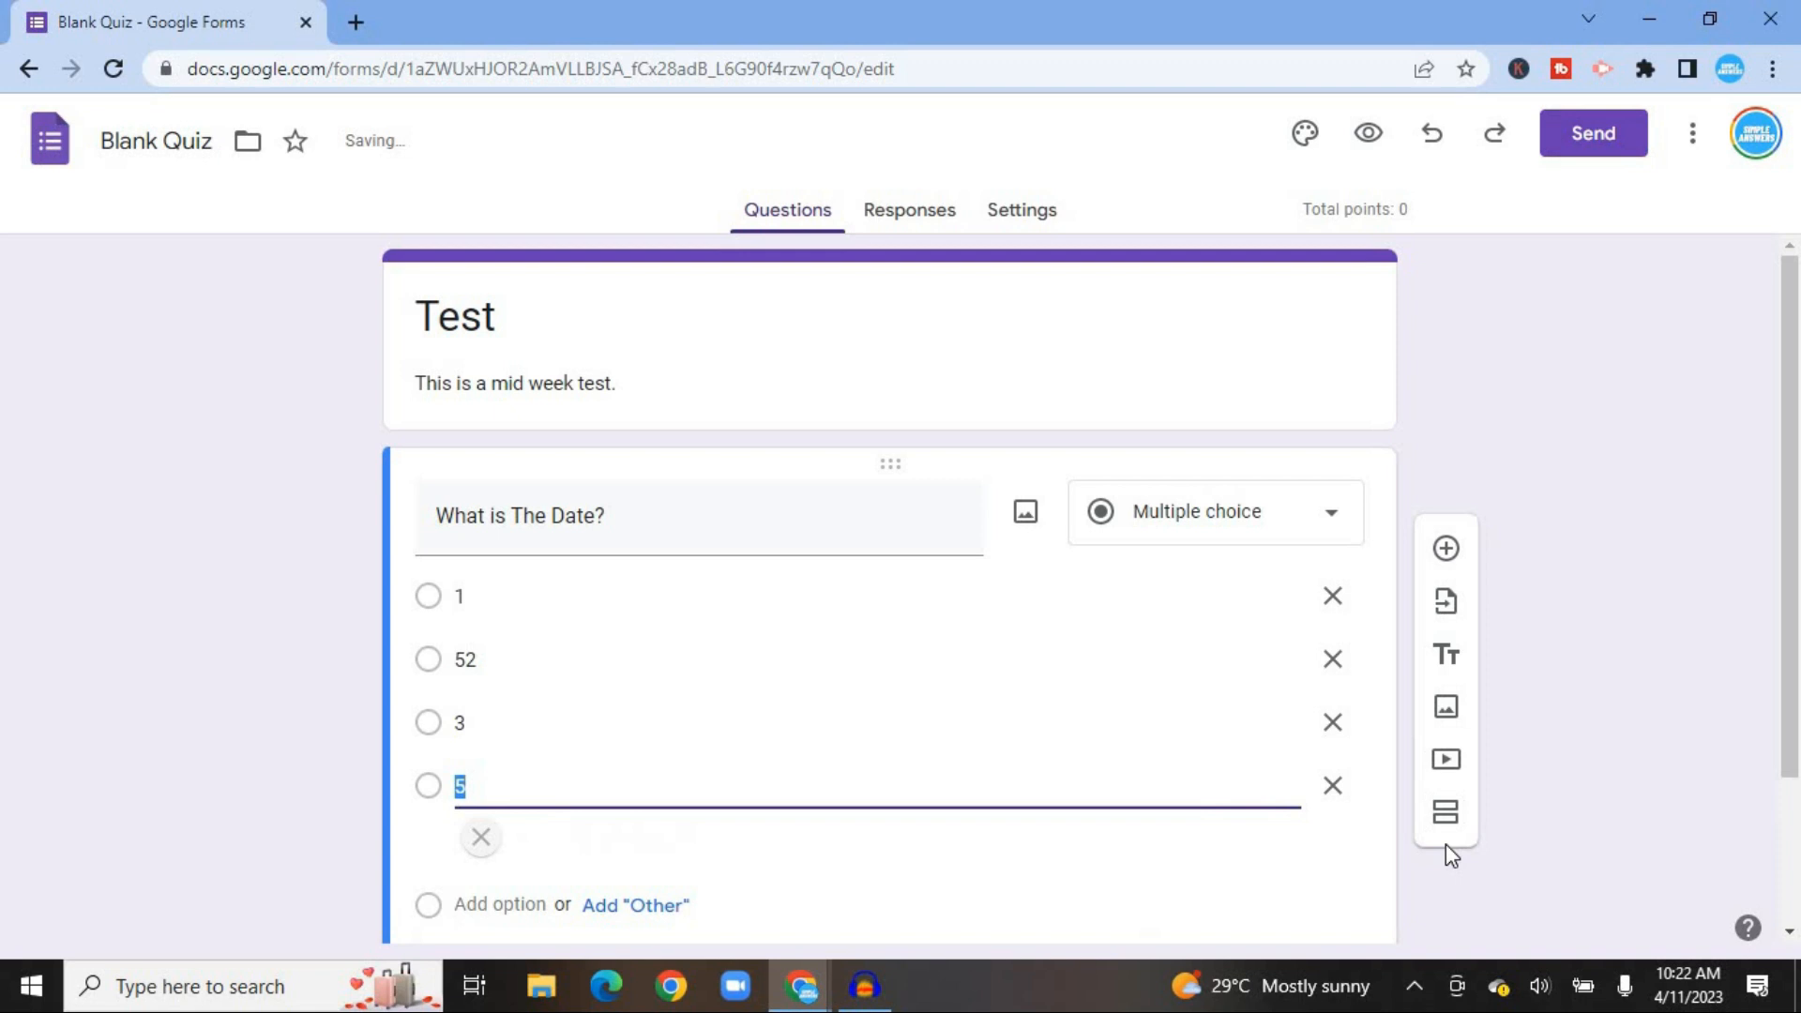
Step: Mark option 52 as the correct answer to the date question and make the question worth 5 points
left_click_drag(1798, 655, 1799, 773)
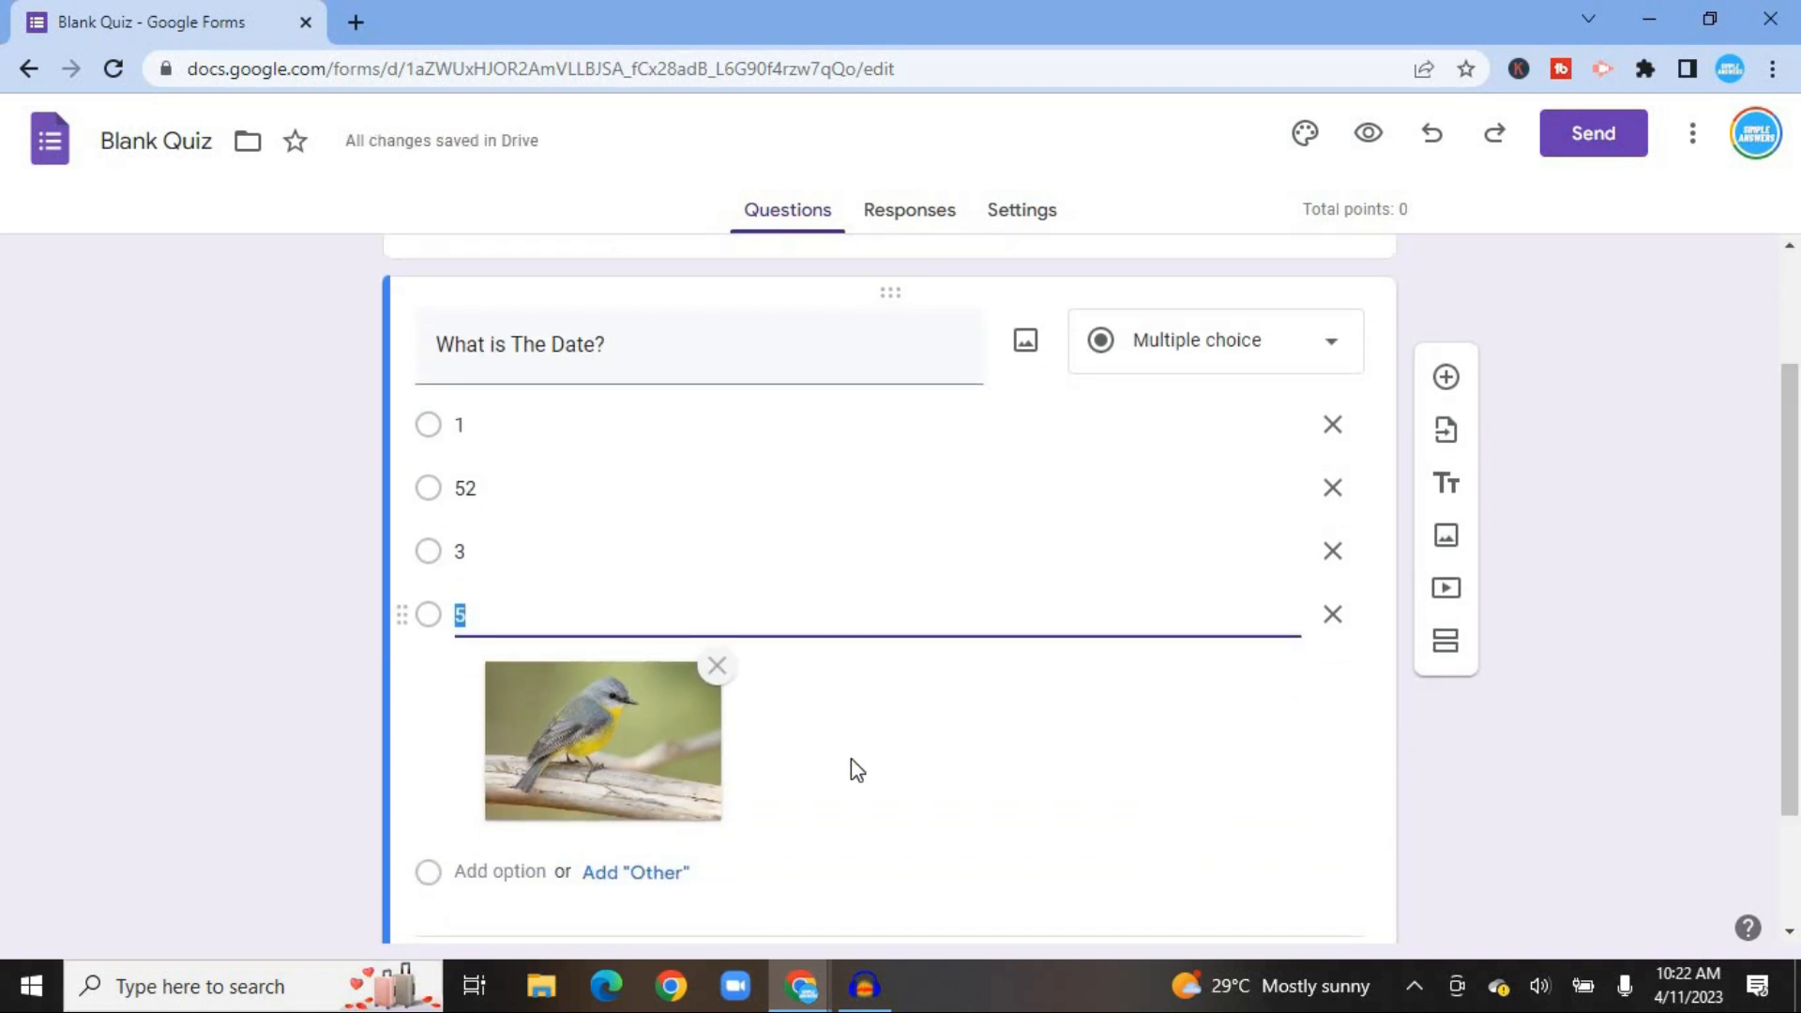
left_click_drag(1798, 593, 1798, 701)
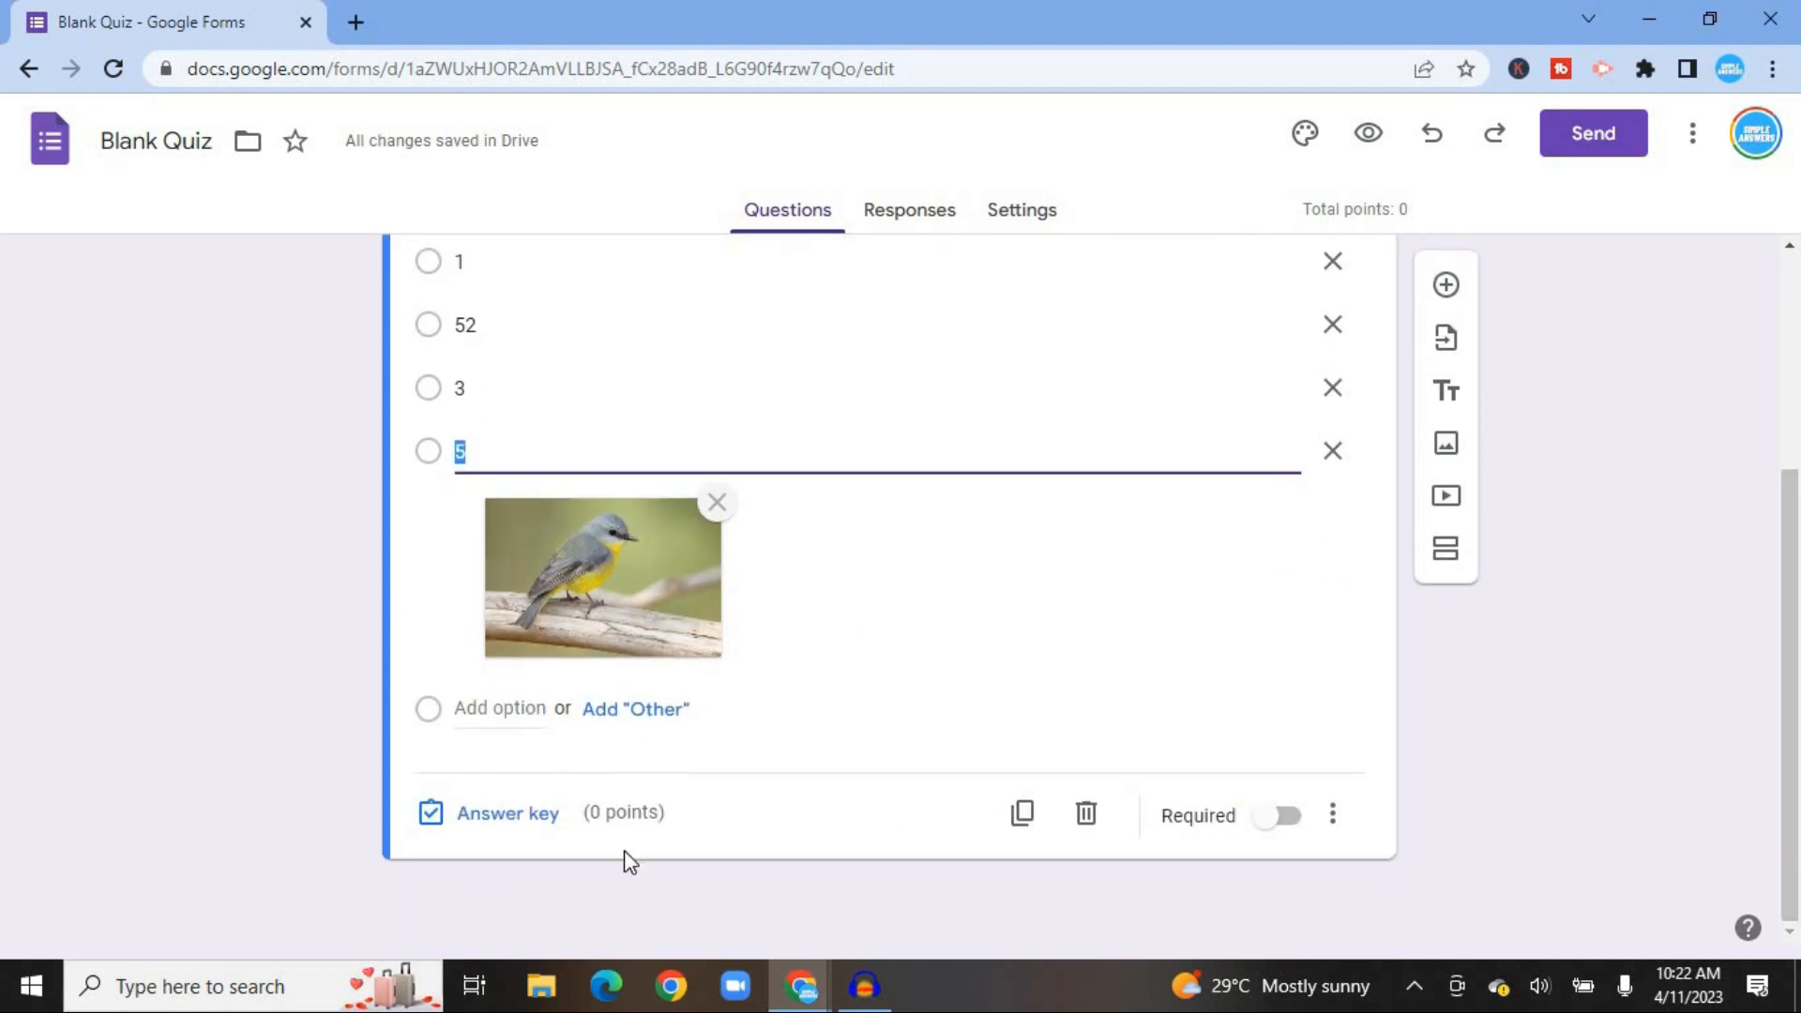
left_click(515, 818)
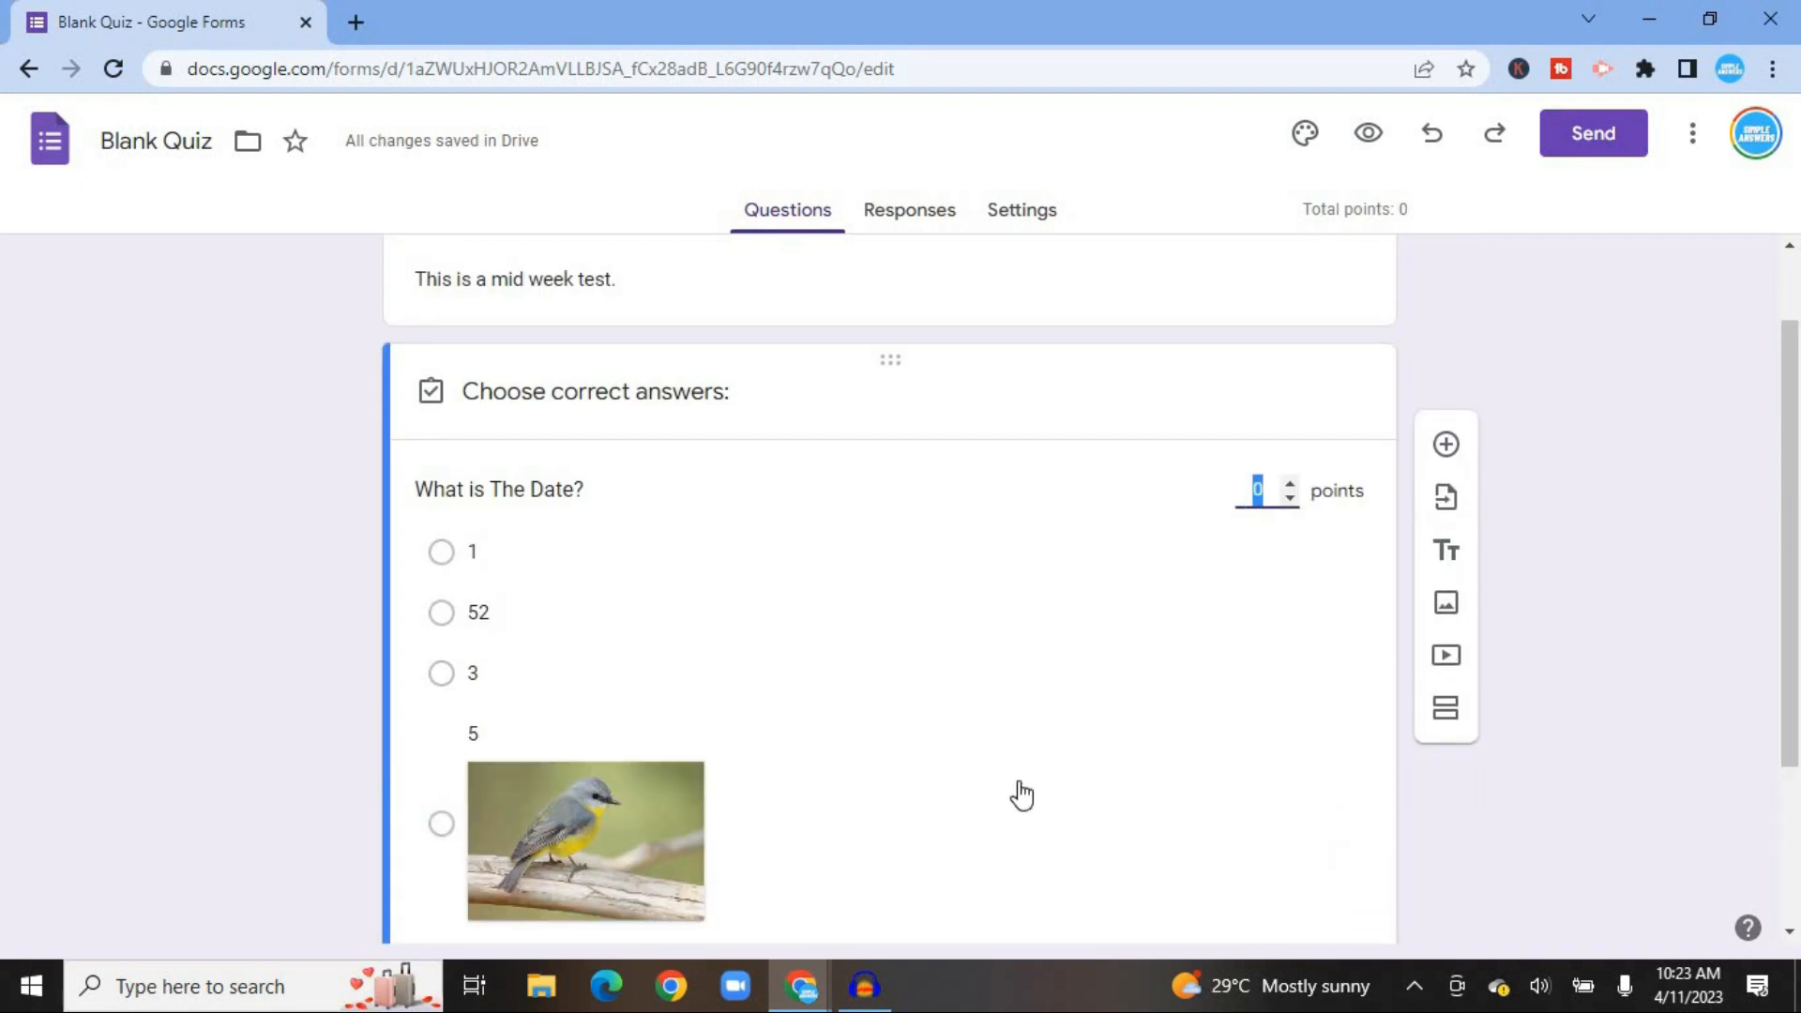
left_click_drag(1797, 736, 1799, 812)
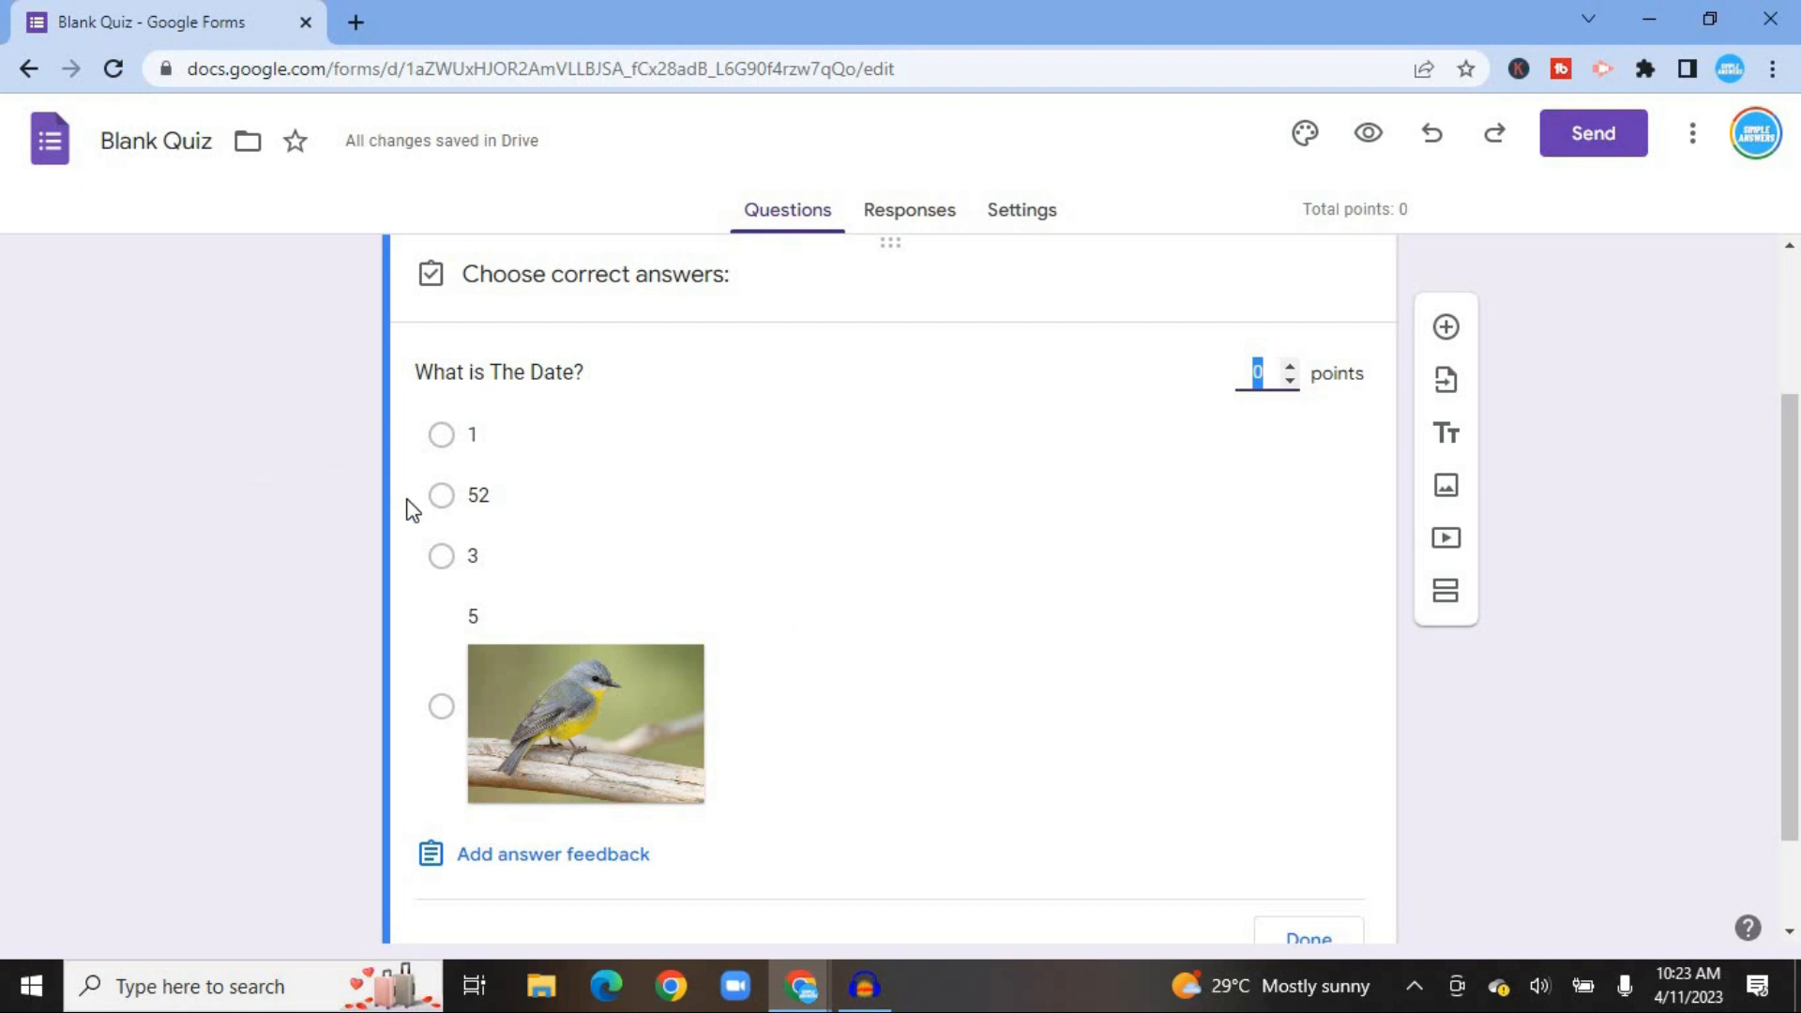
left_click(437, 495)
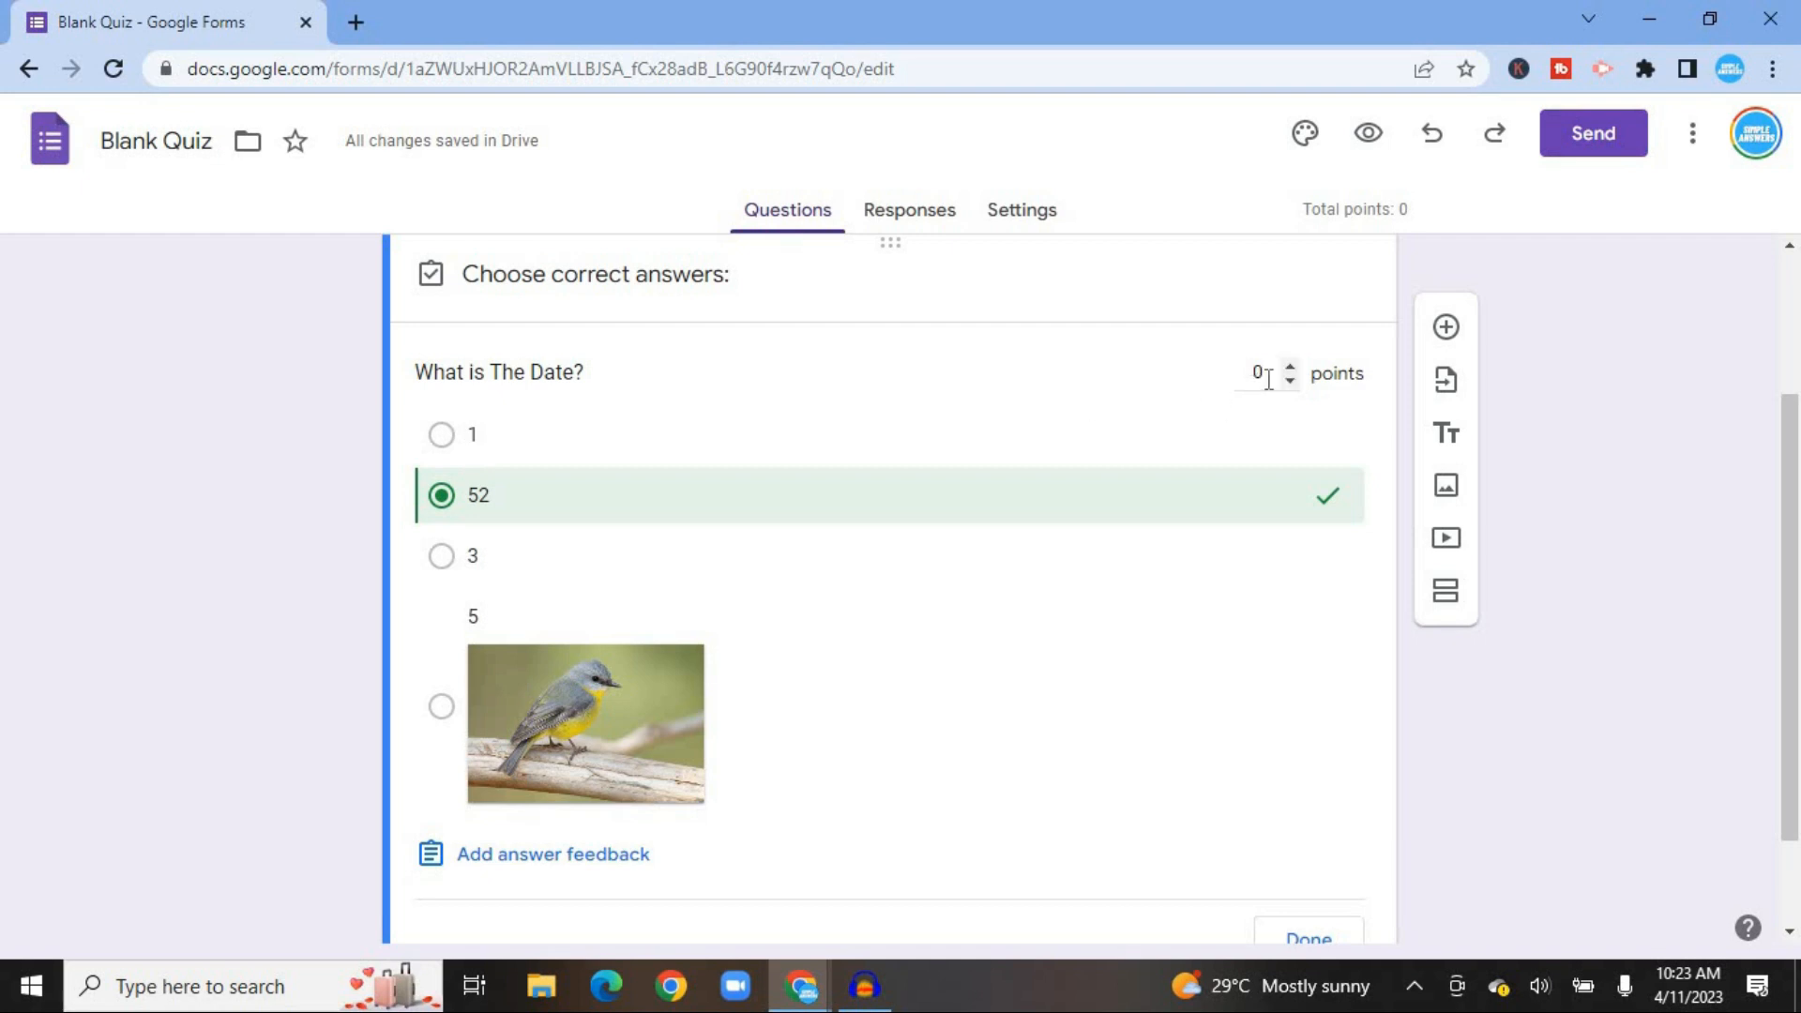
left_click(1267, 375)
key("ctrl+a")
type("5")
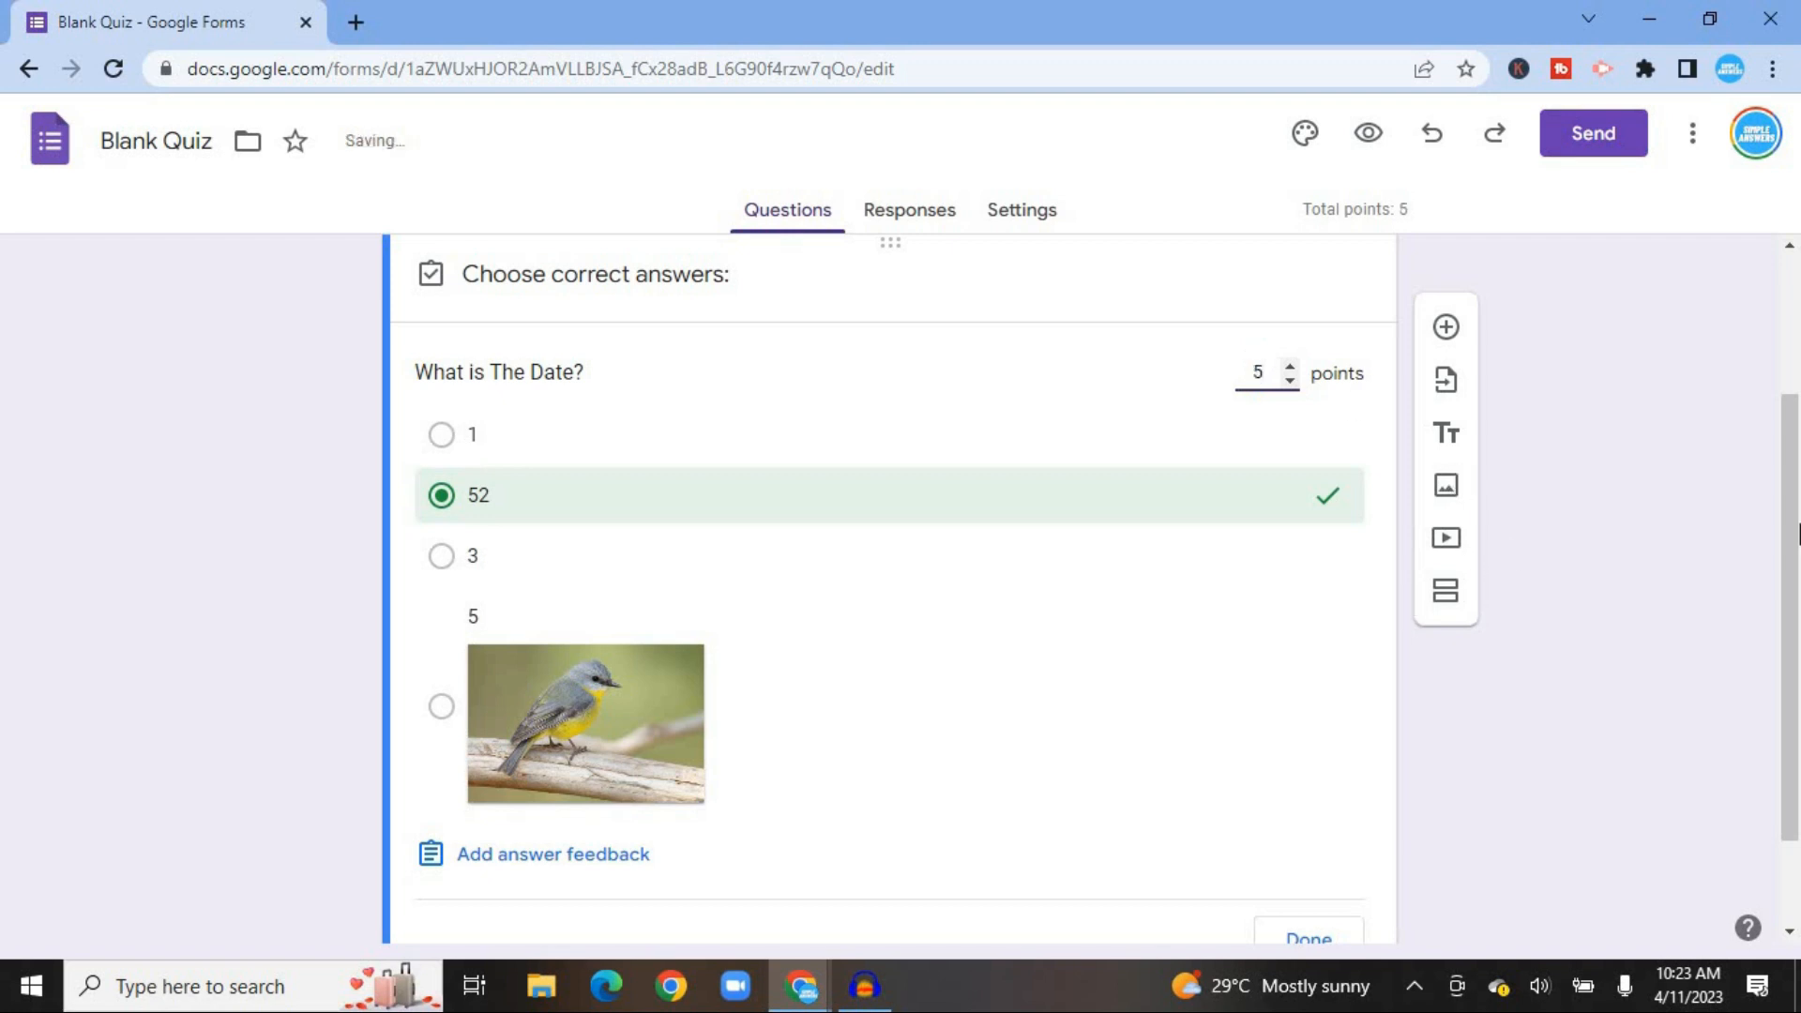
scroll(1798, 535, "down", 1)
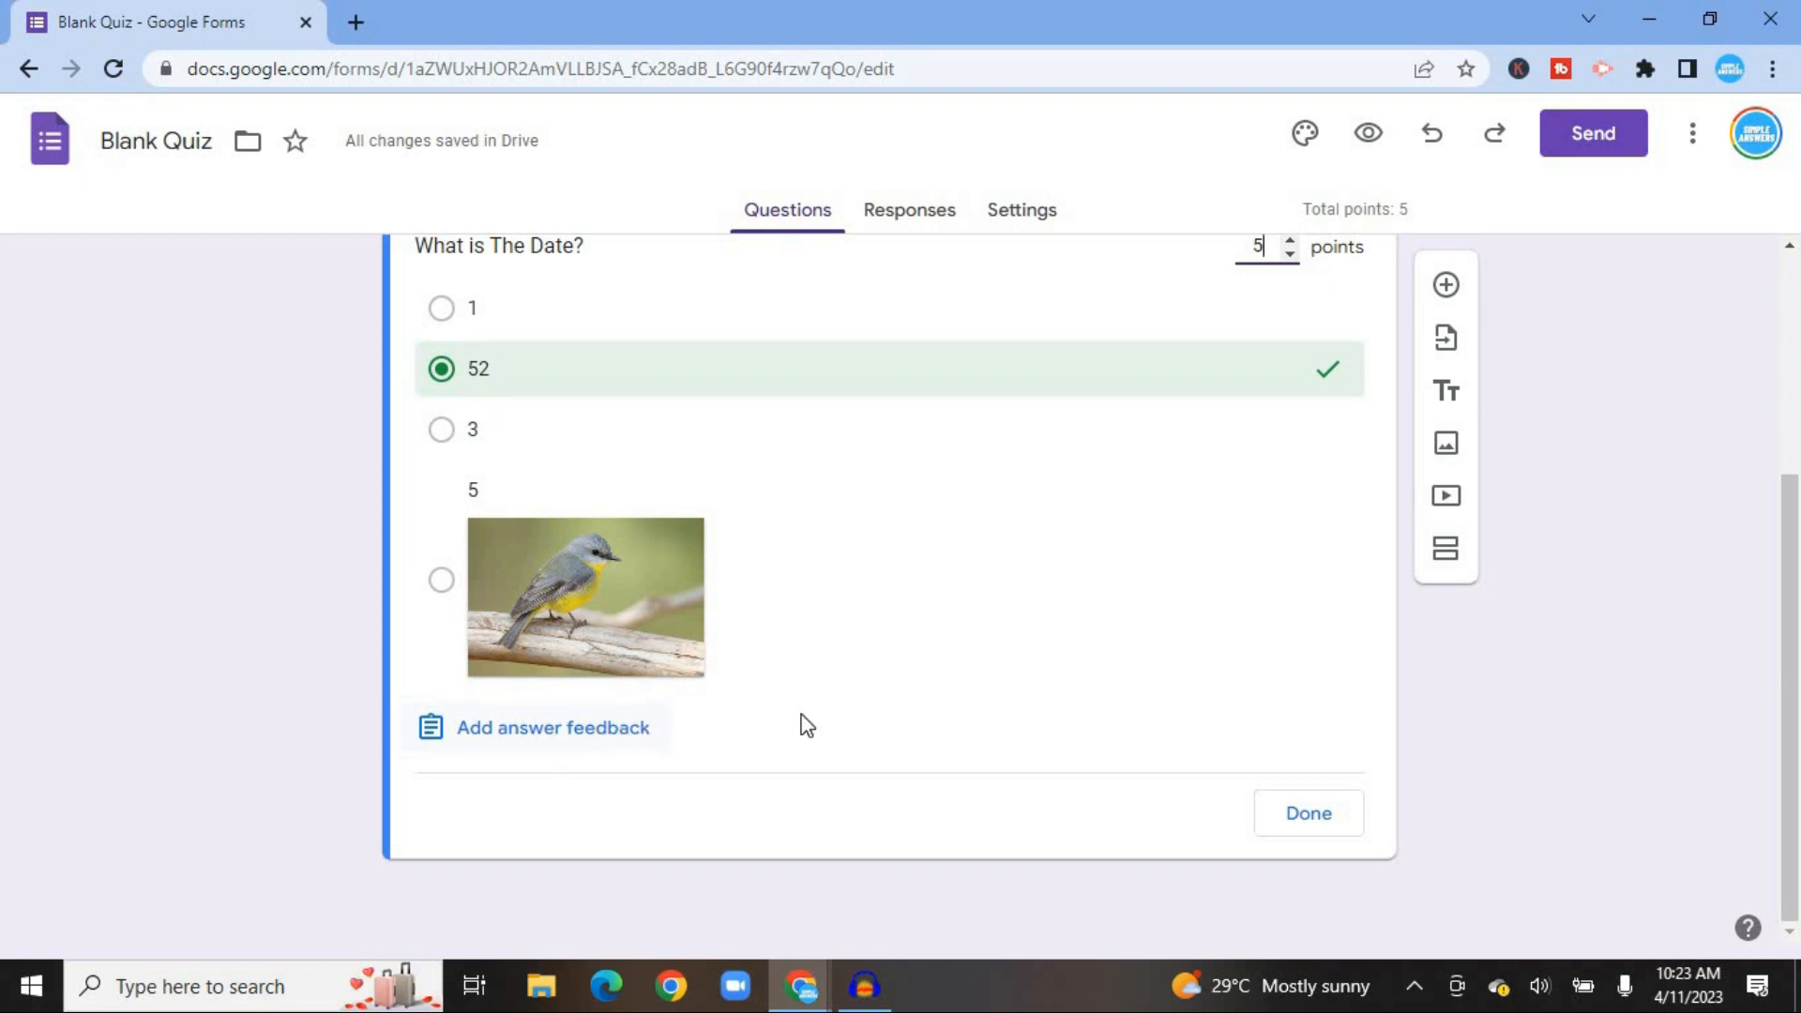
left_click(1298, 835)
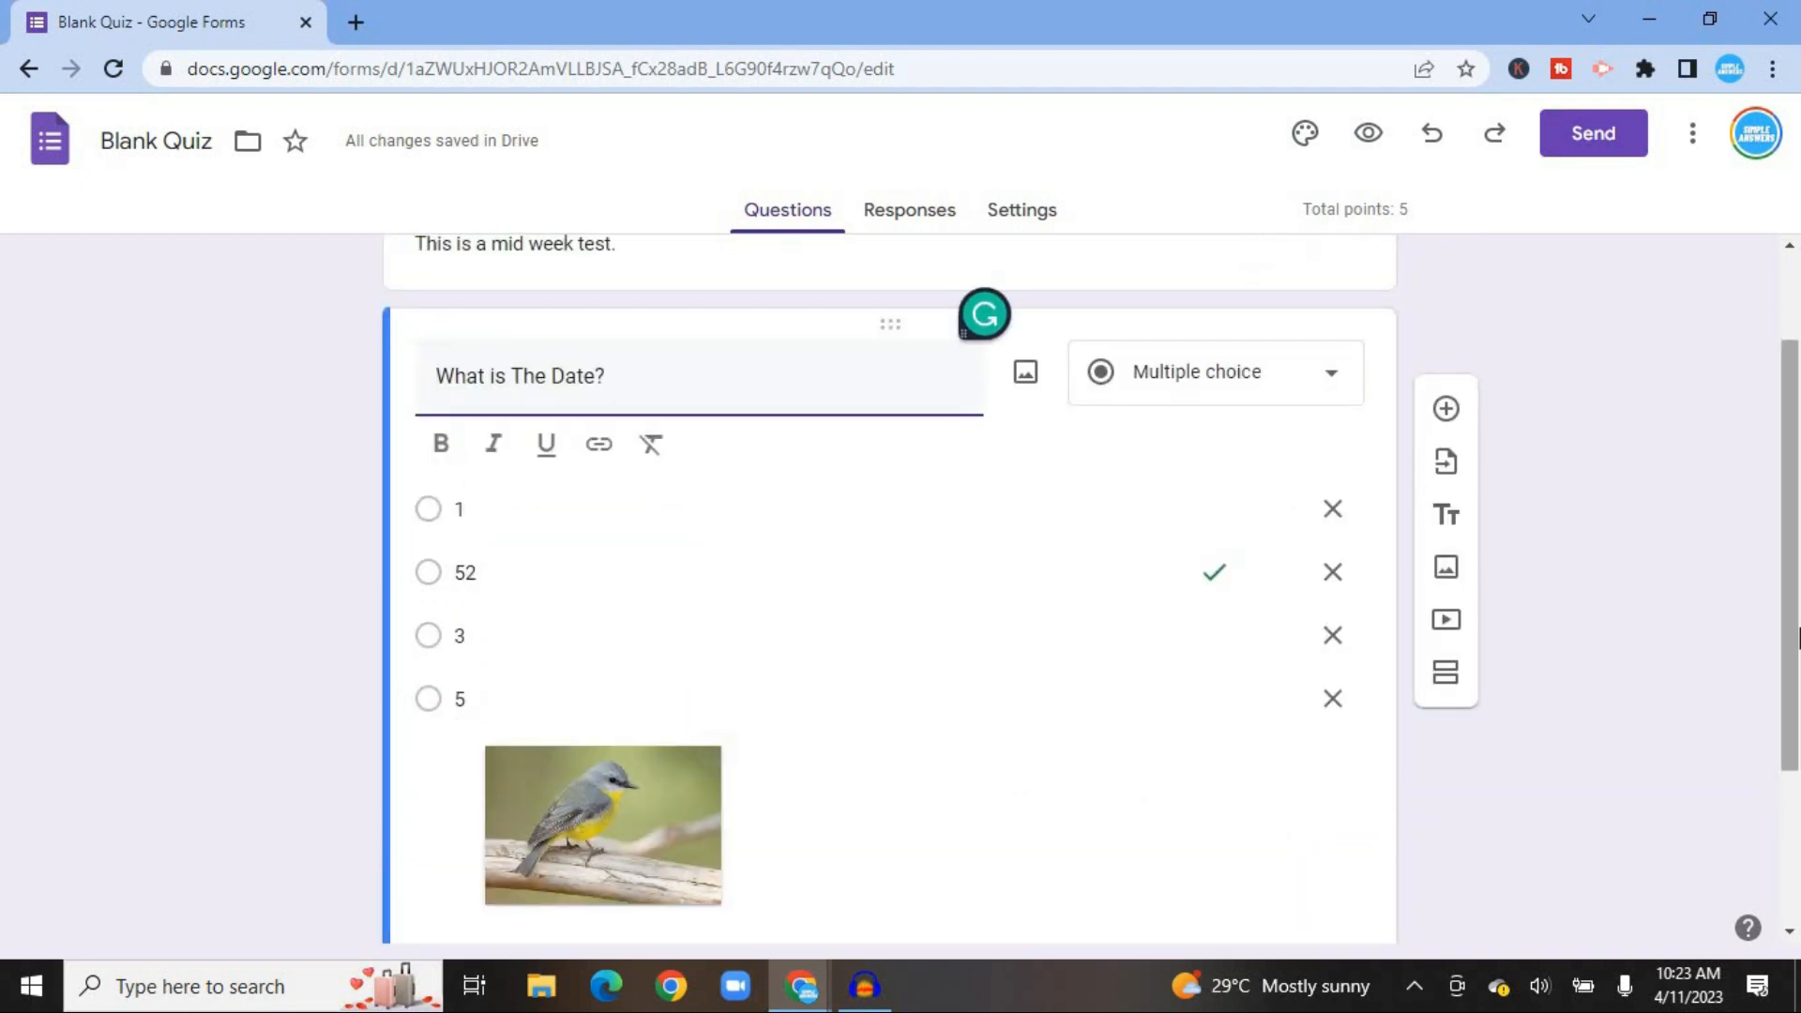
Step: Add a second question with the text "test1" and set its type to short answer
left_click_drag(1796, 715, 1794, 827)
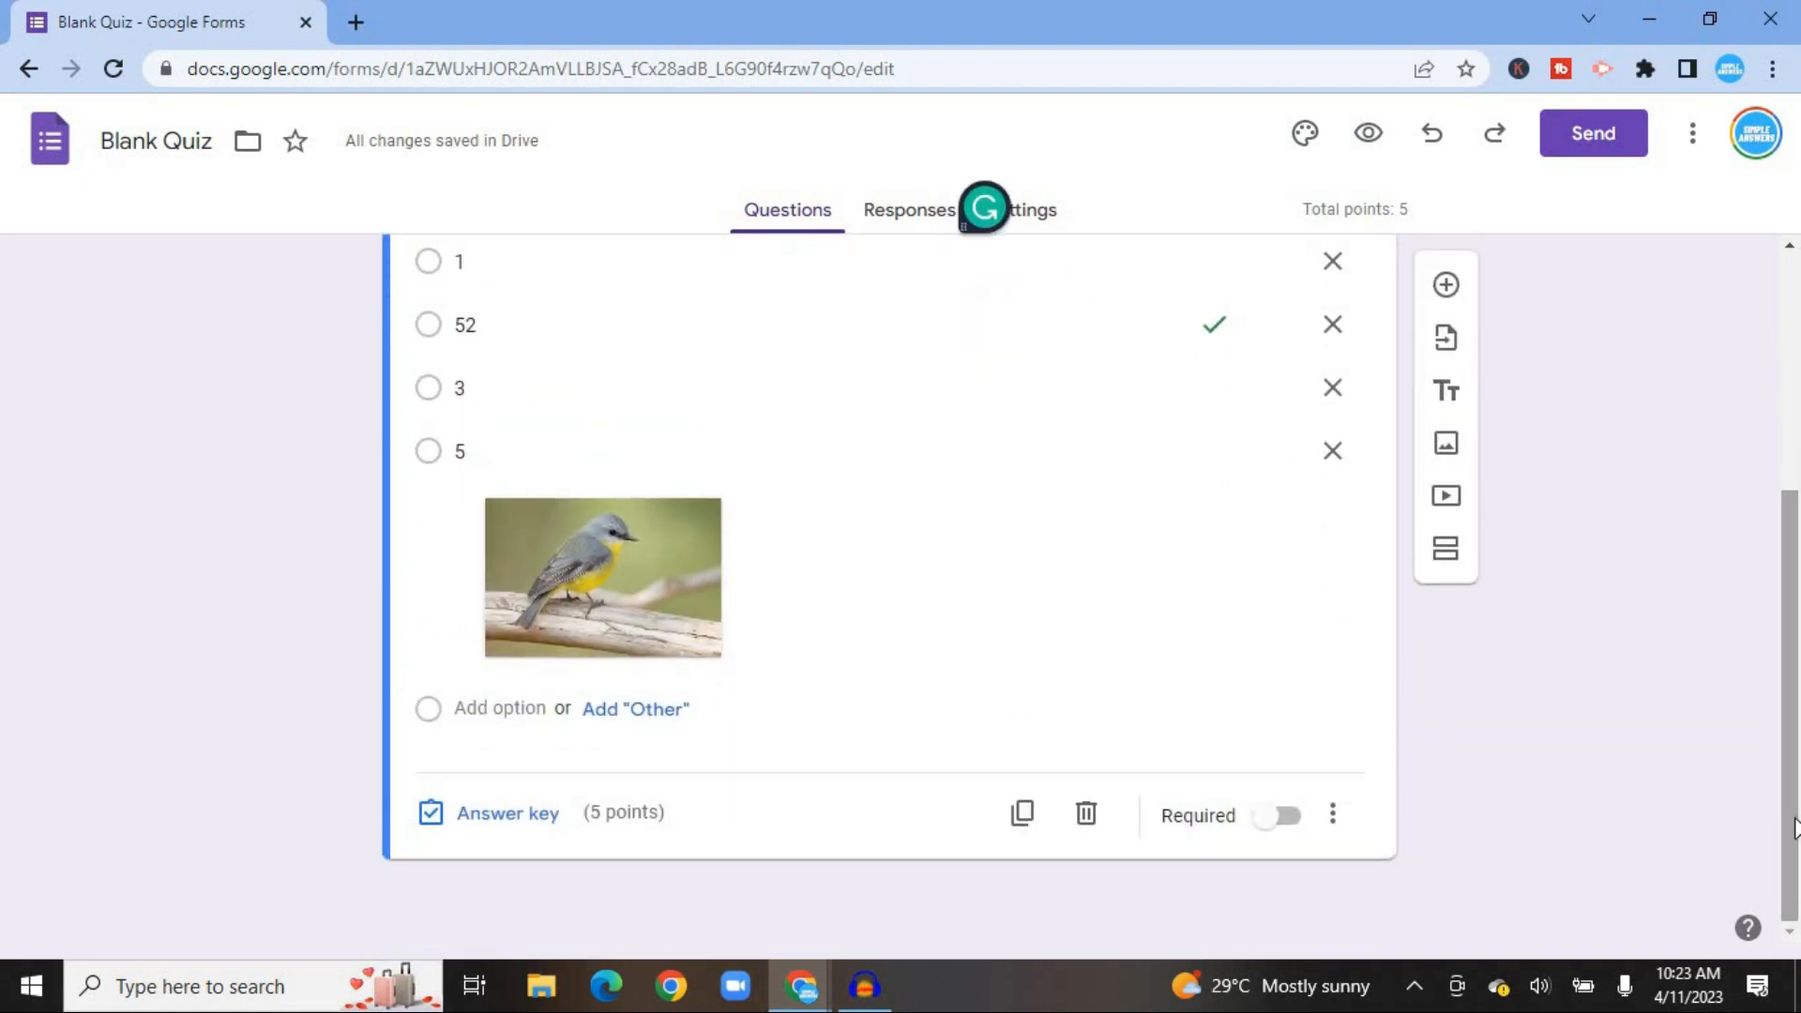
left_click(1448, 286)
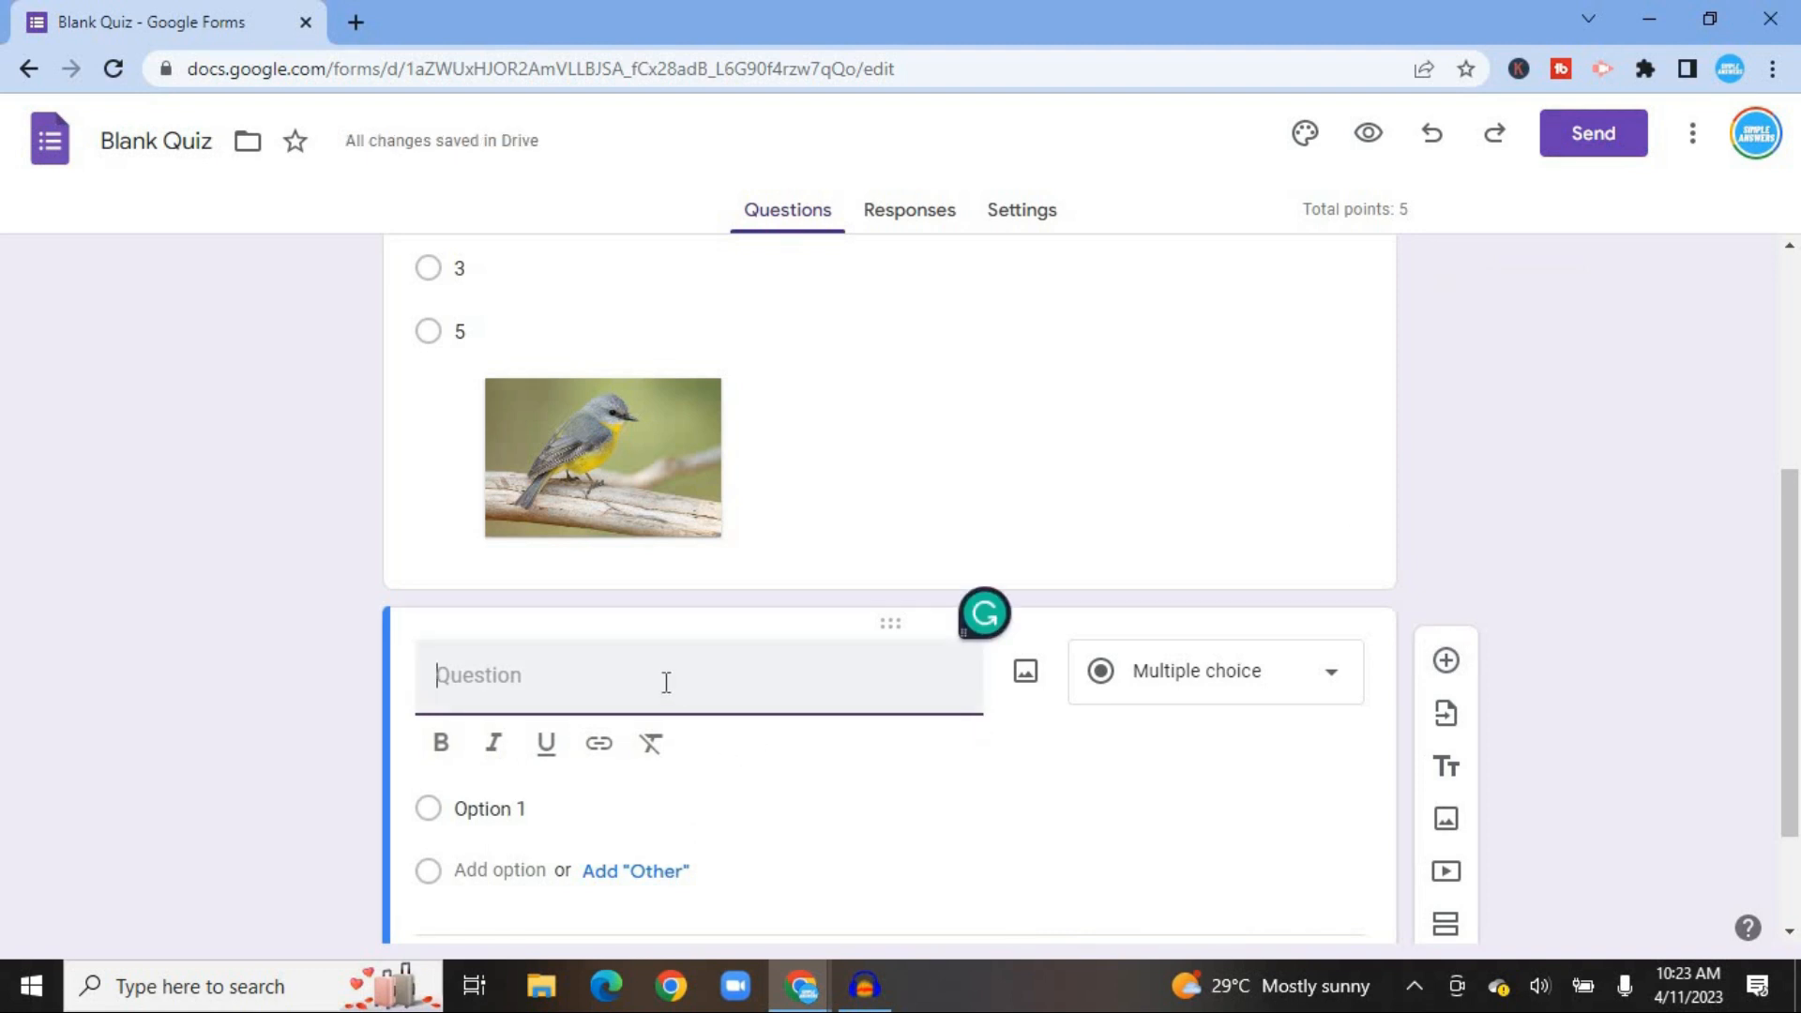
type("test1")
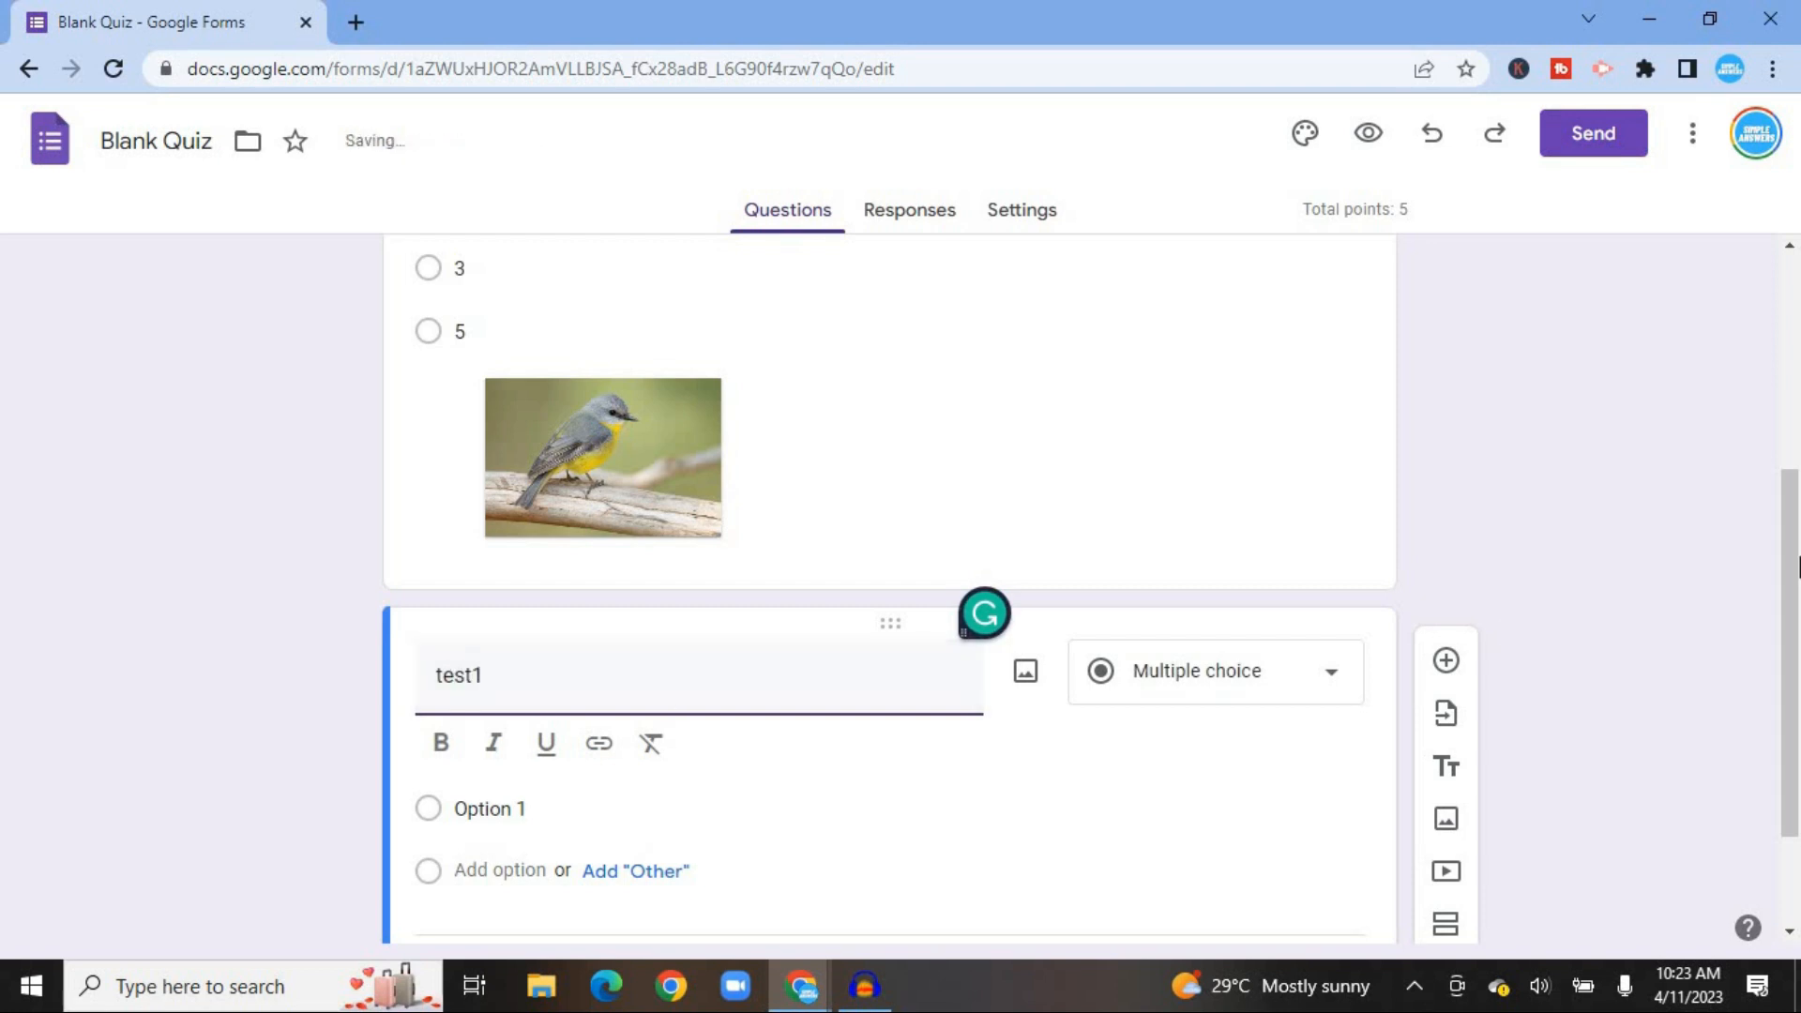
left_click_drag(1798, 568, 1798, 717)
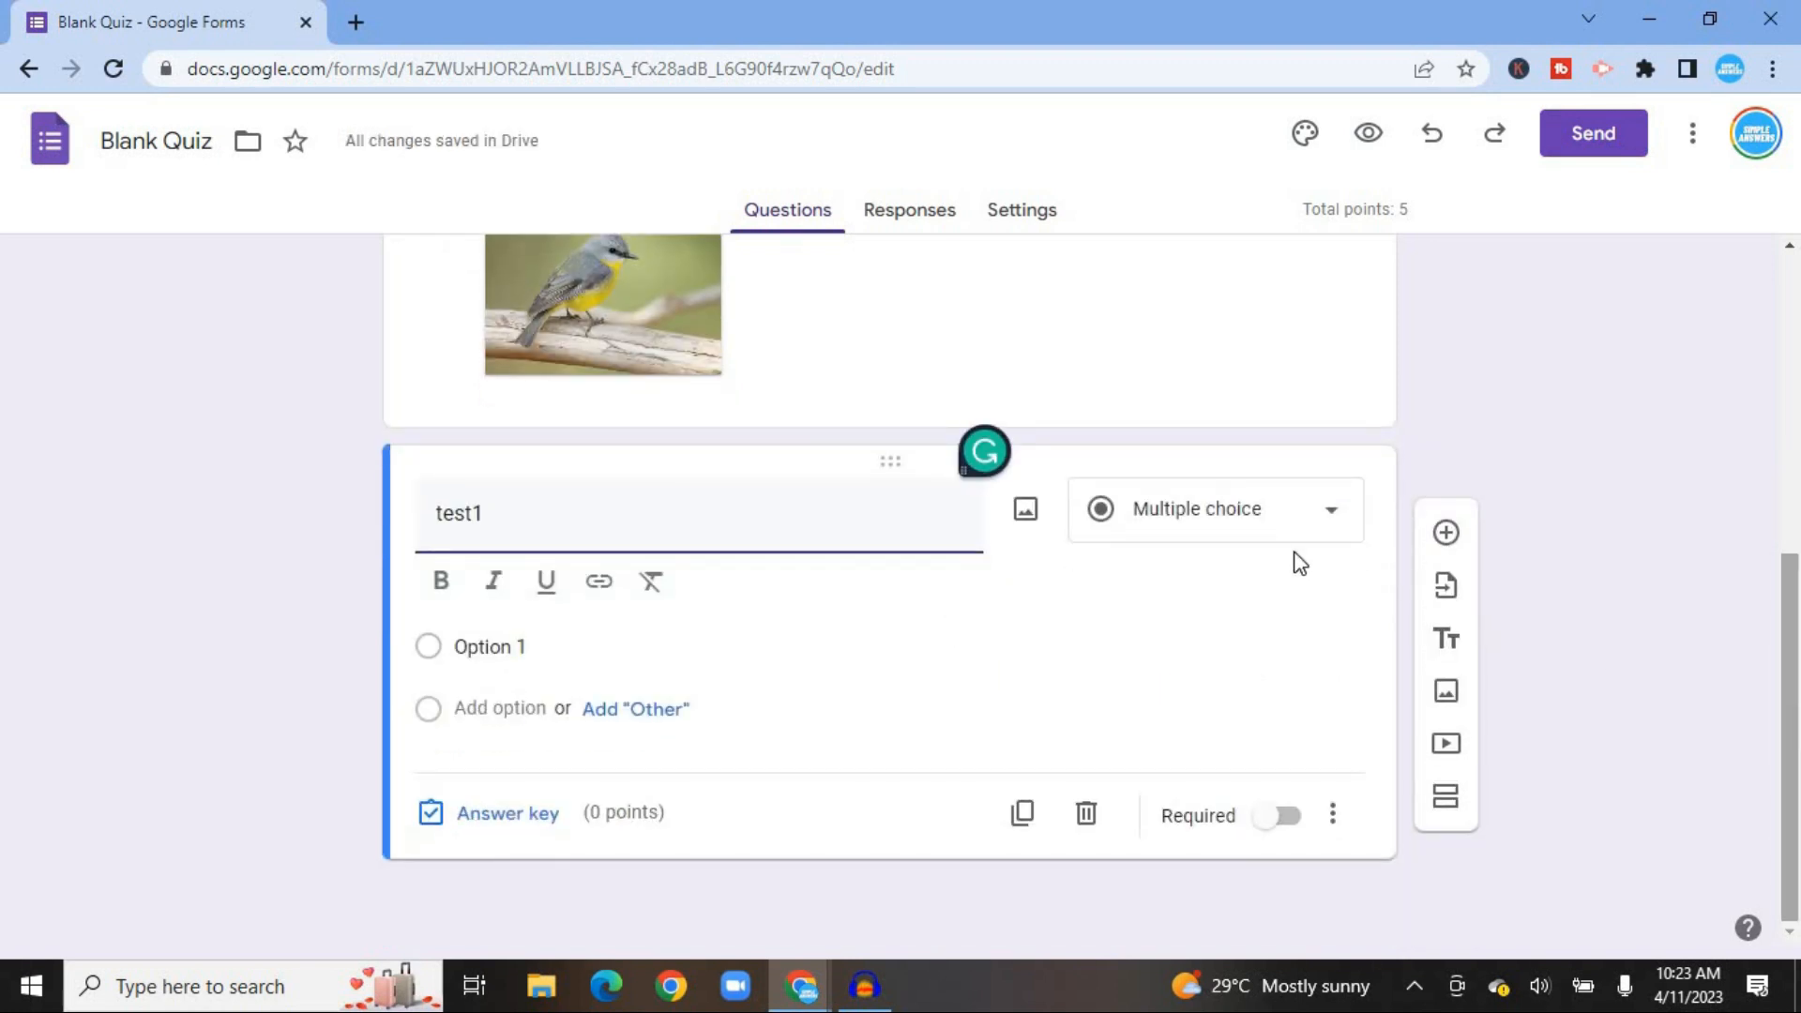
left_click(1287, 524)
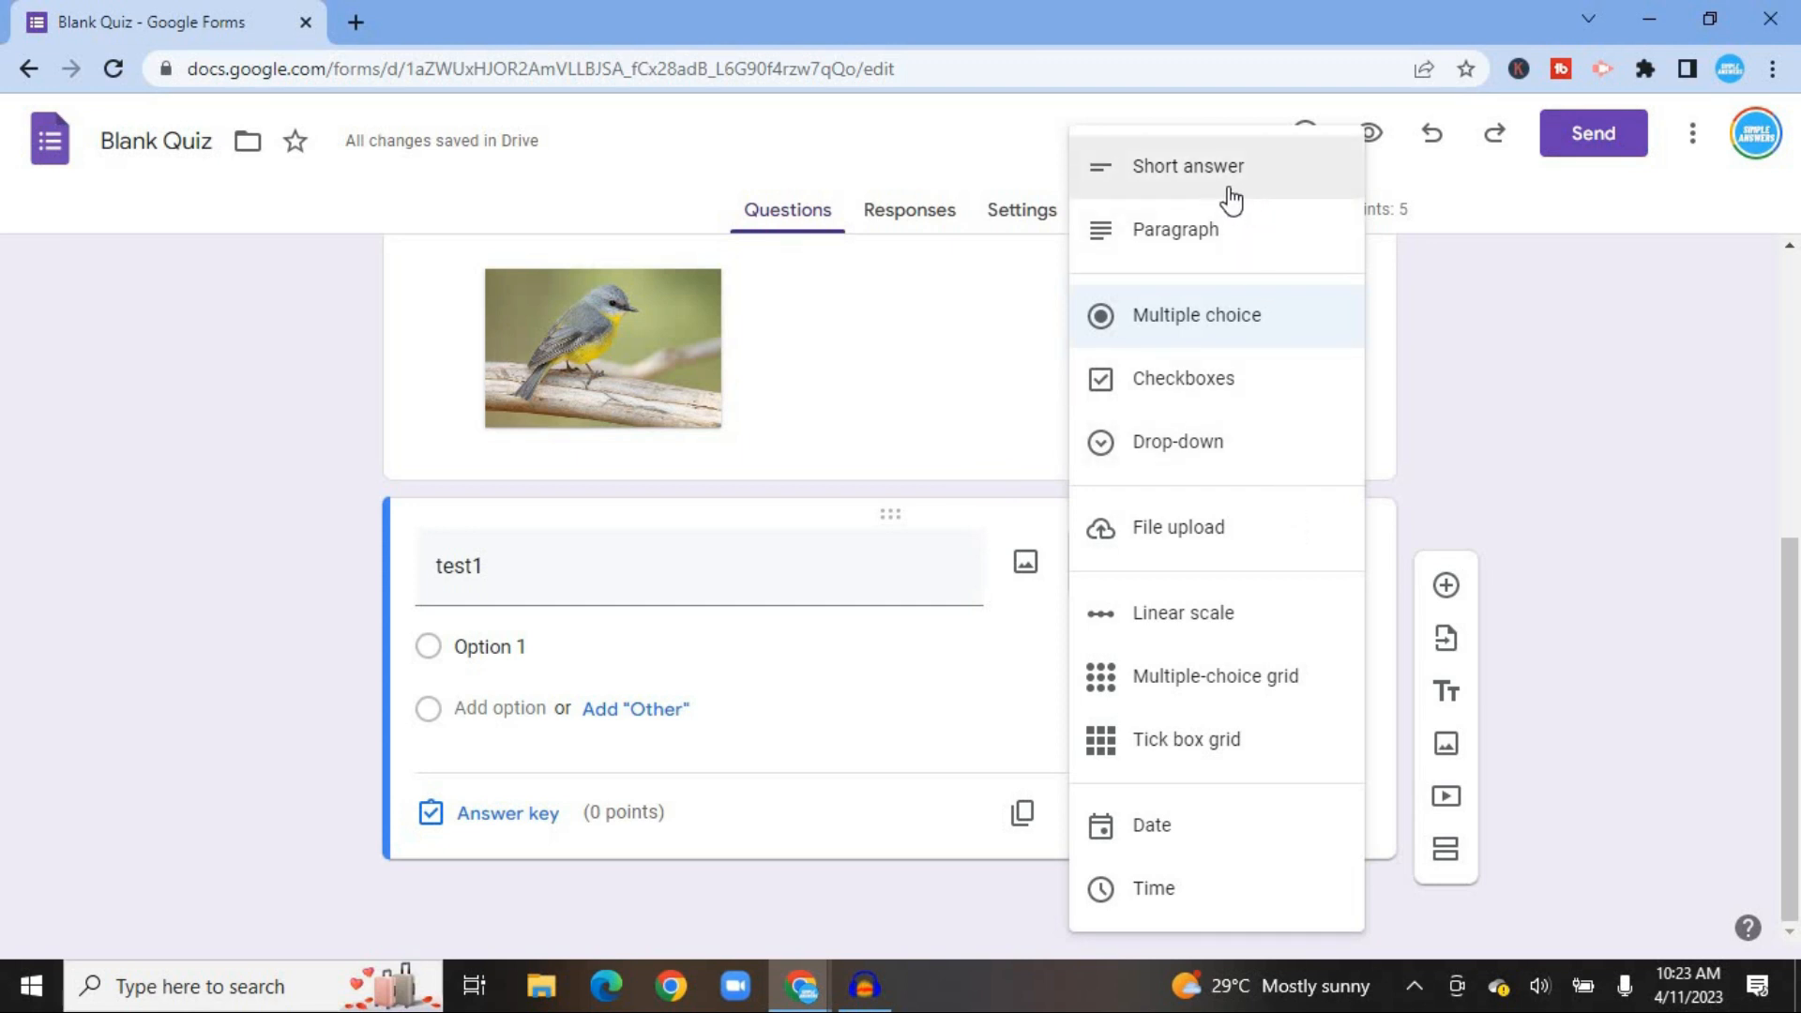
left_click(1231, 197)
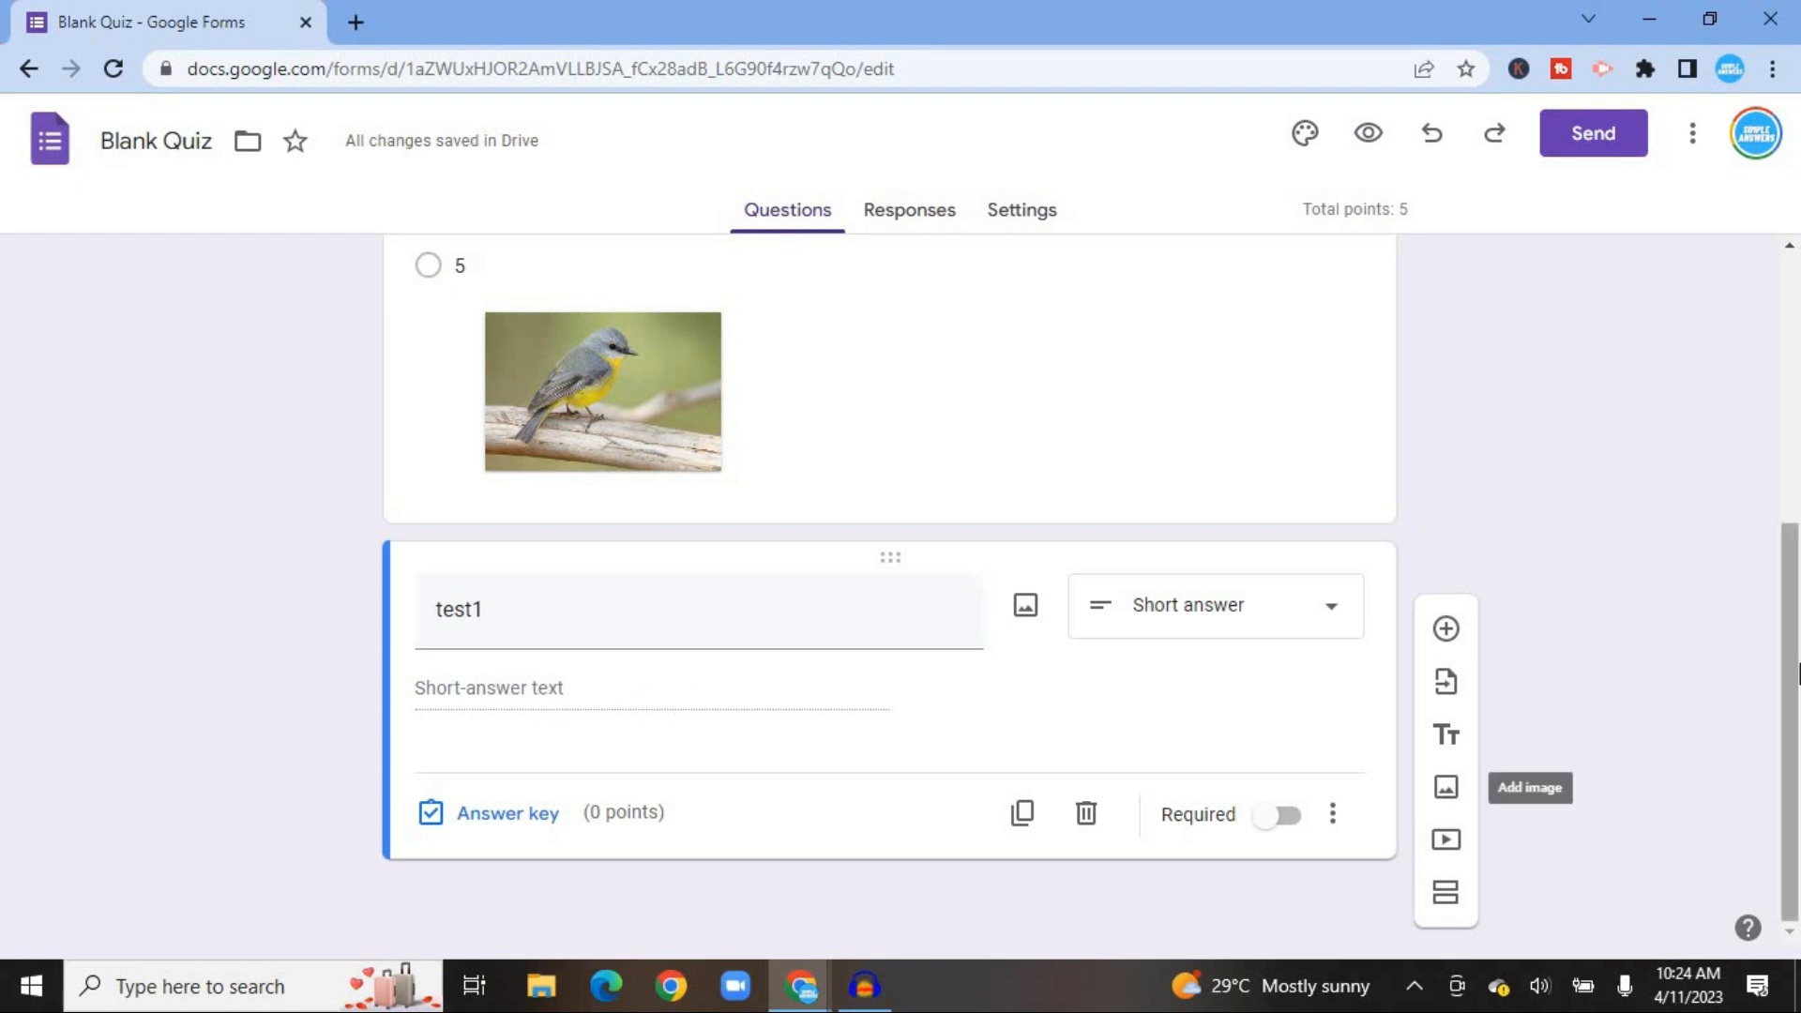
Step: Open the answer key of the "test1" question and make it worth 2 points
left_click(499, 815)
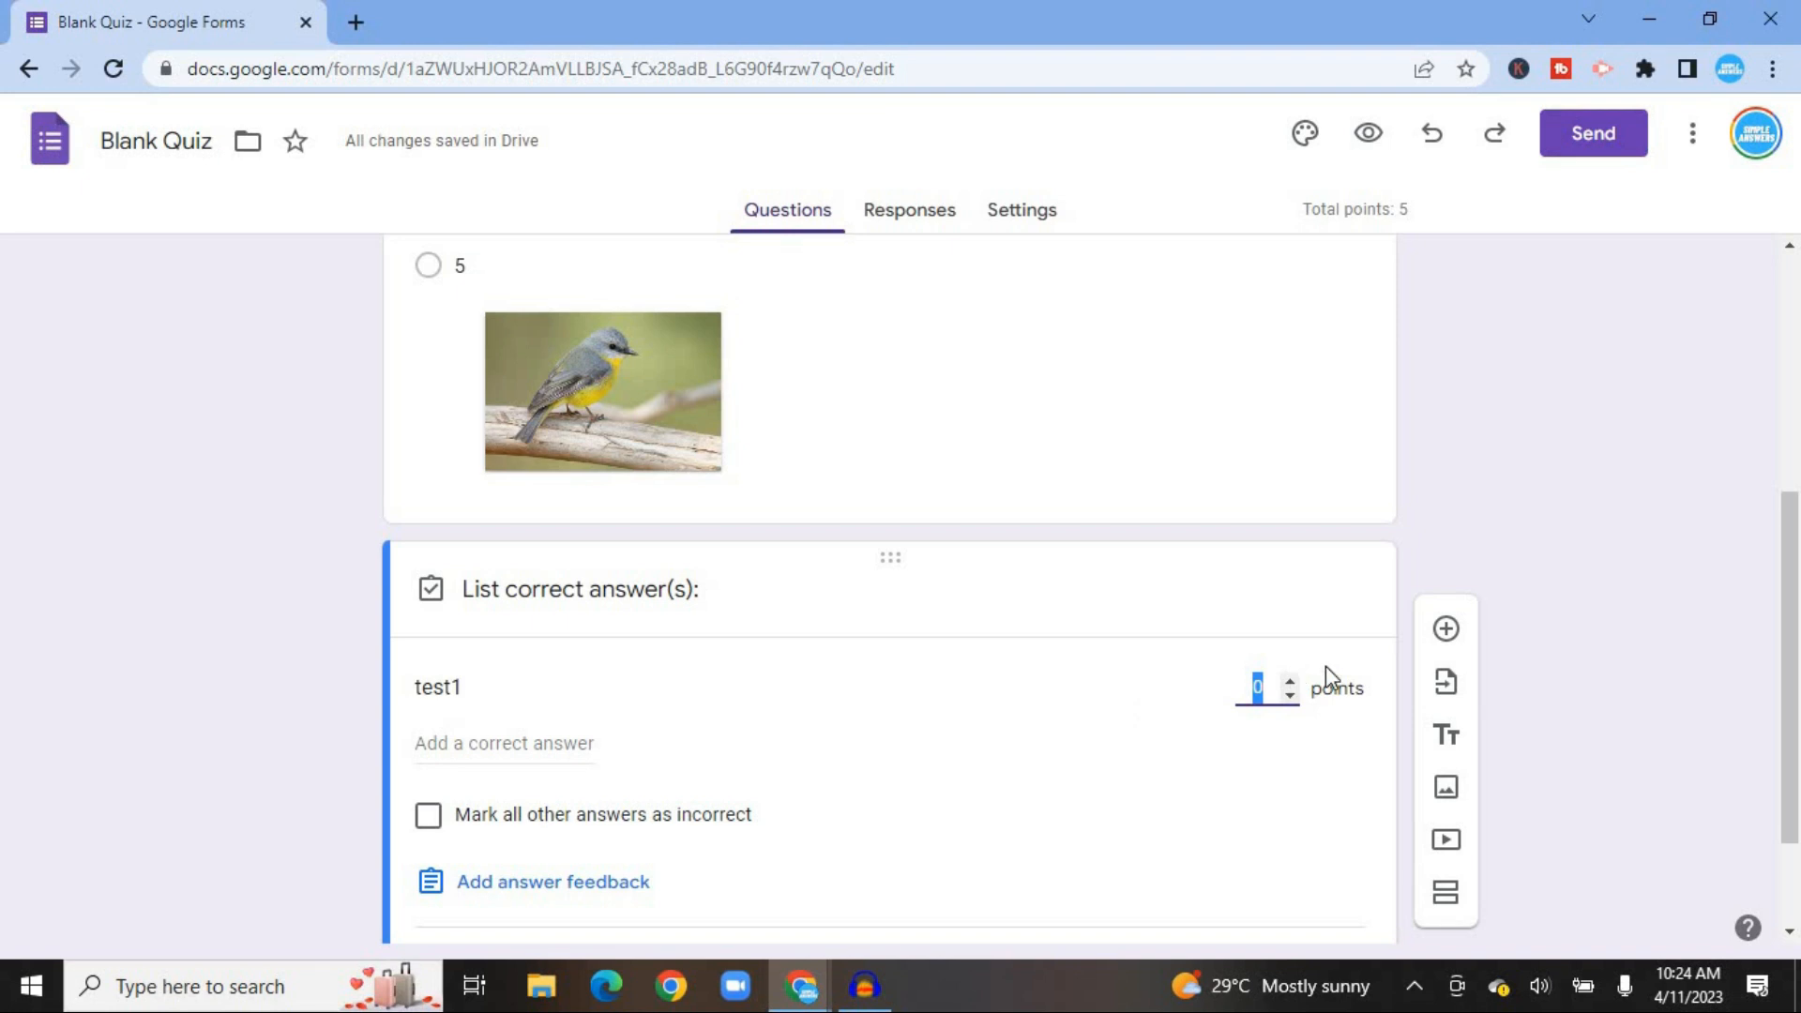
type("2")
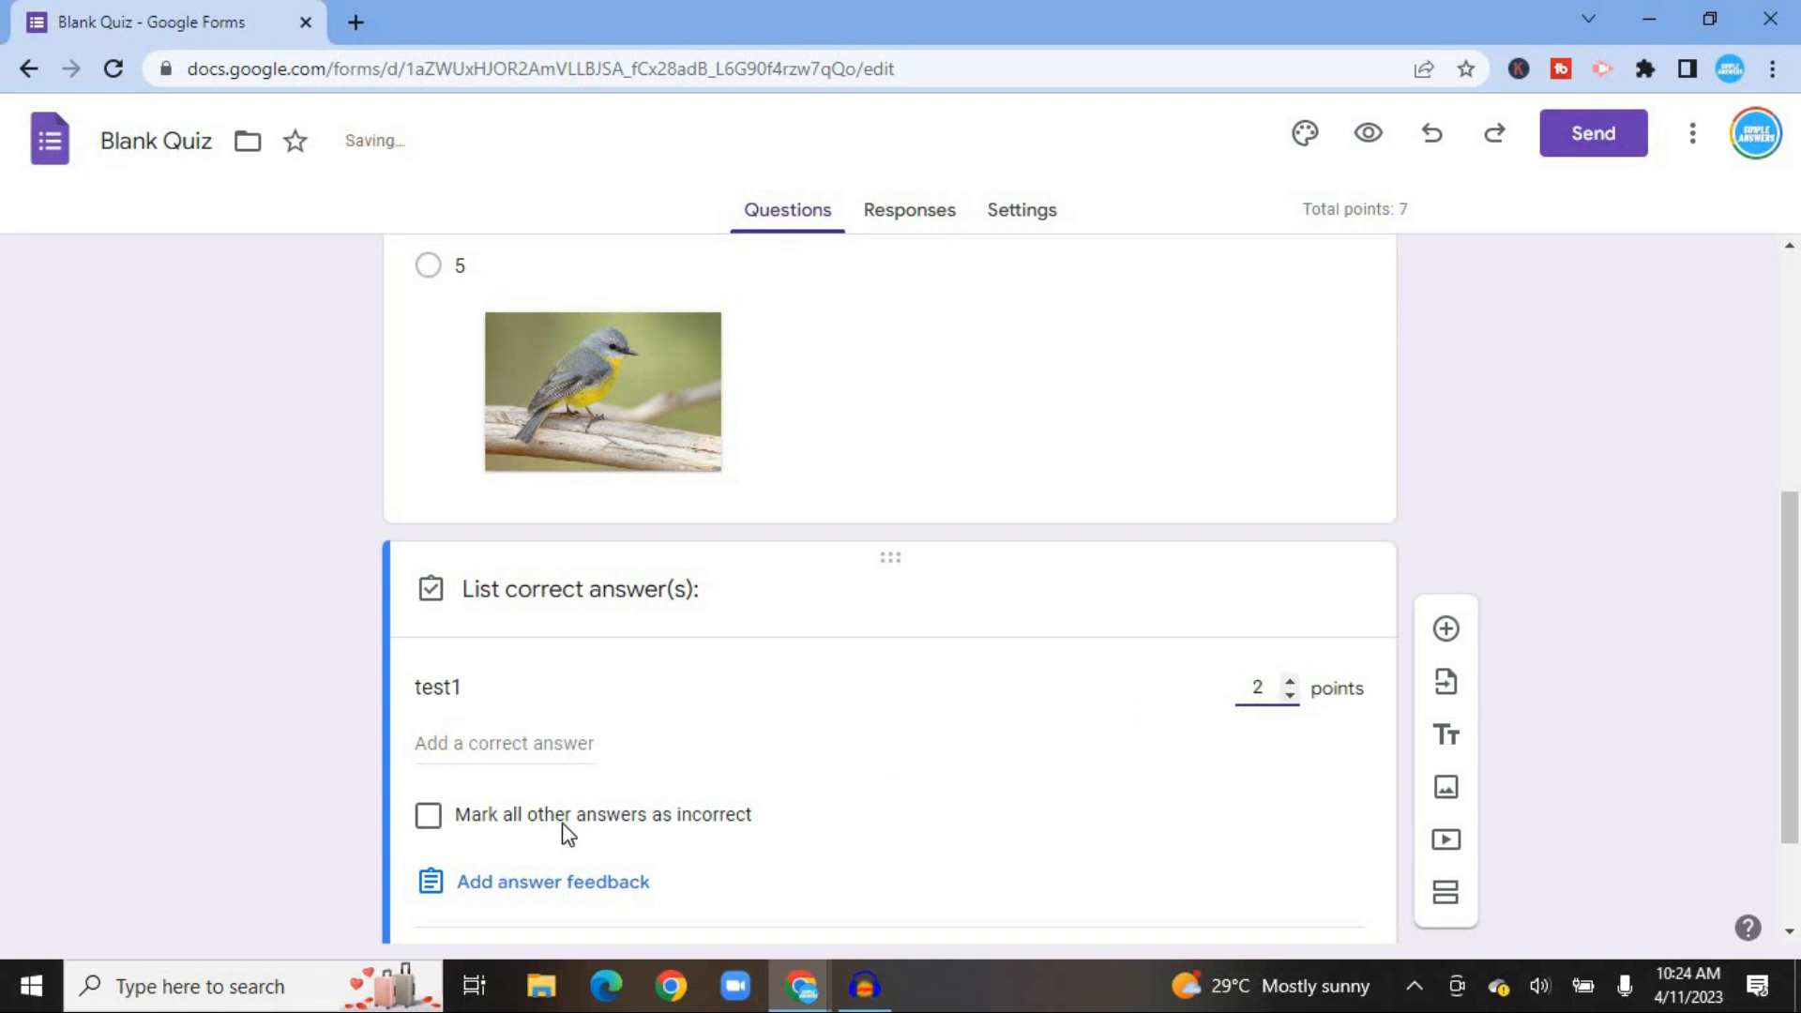
left_click(427, 815)
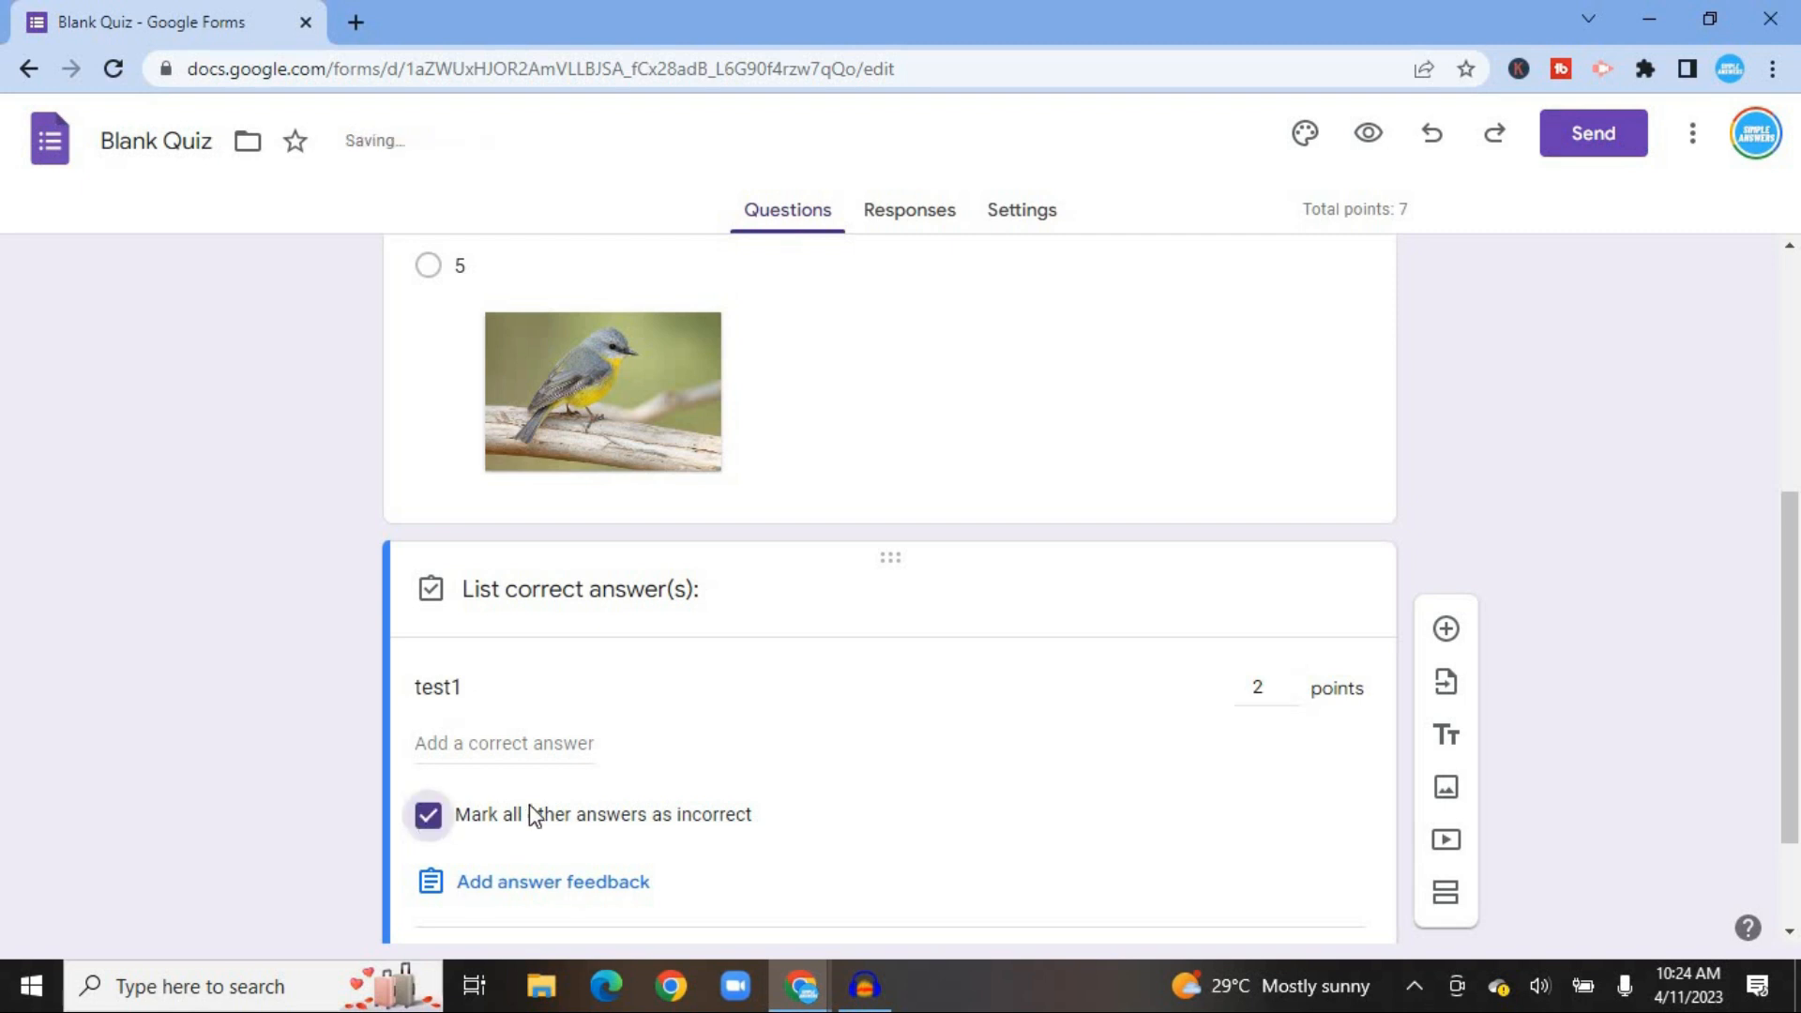
left_click(429, 816)
left_click(547, 886)
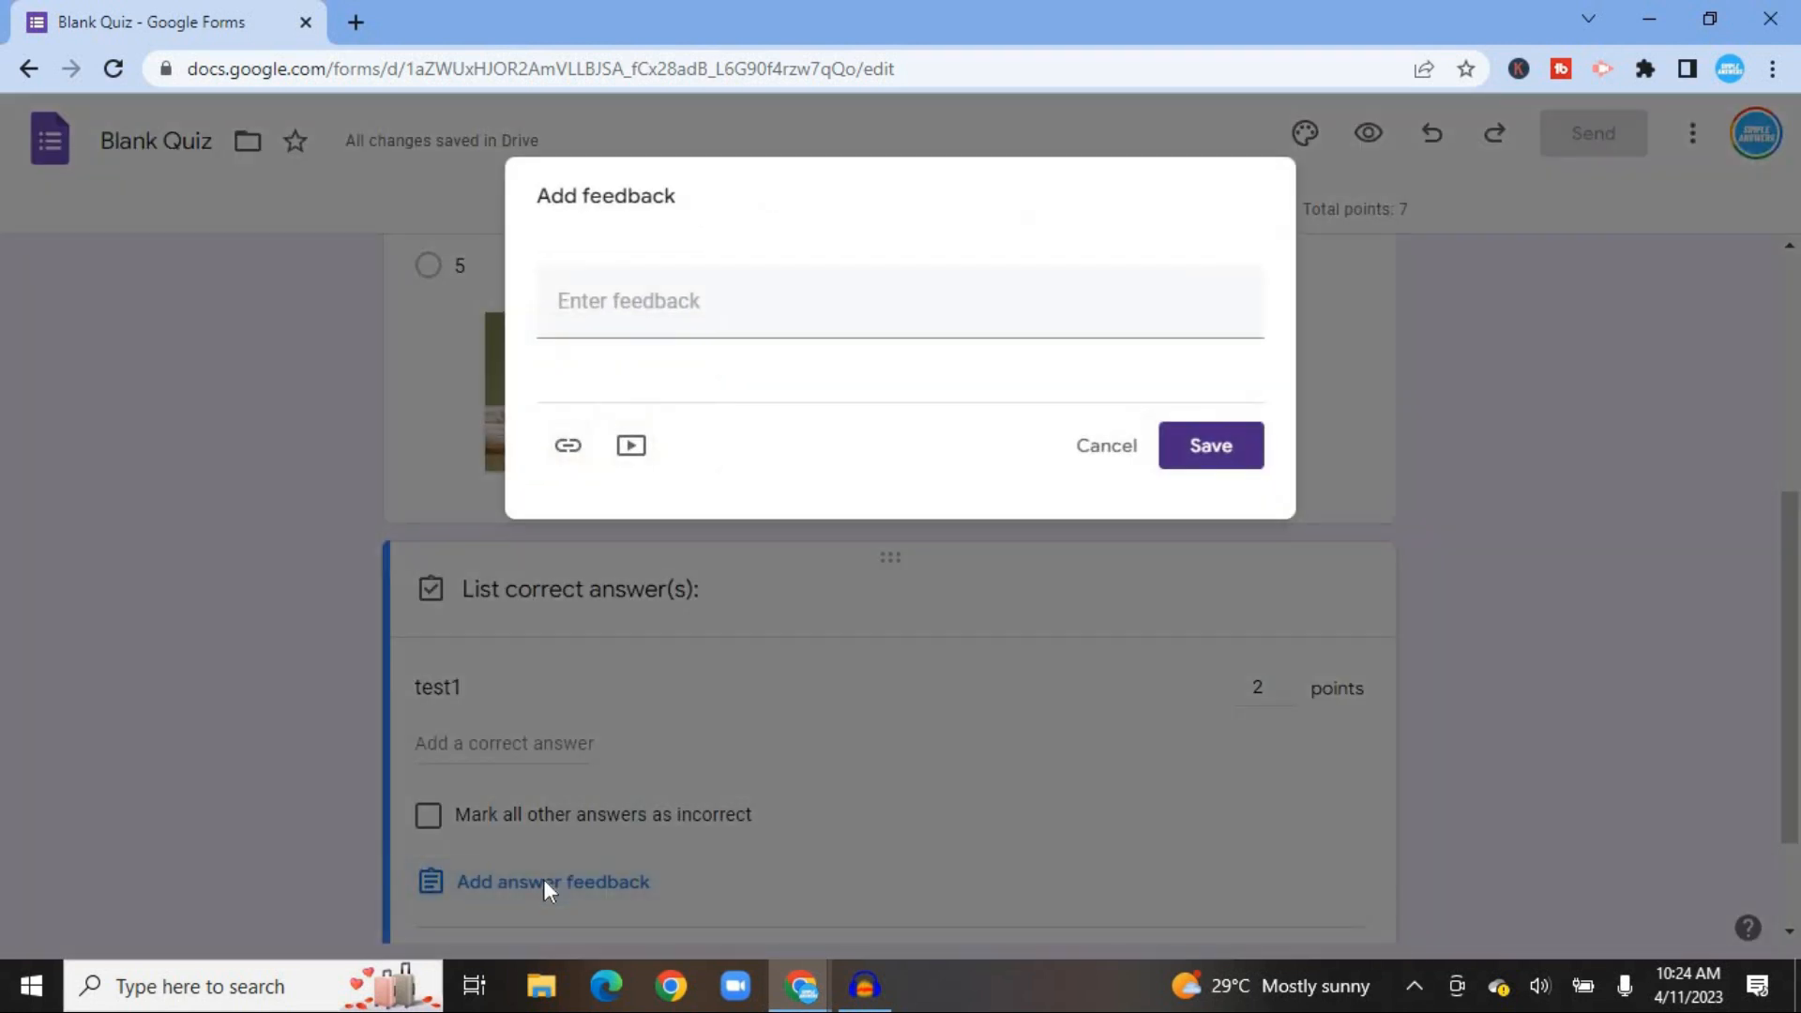
left_click(1097, 450)
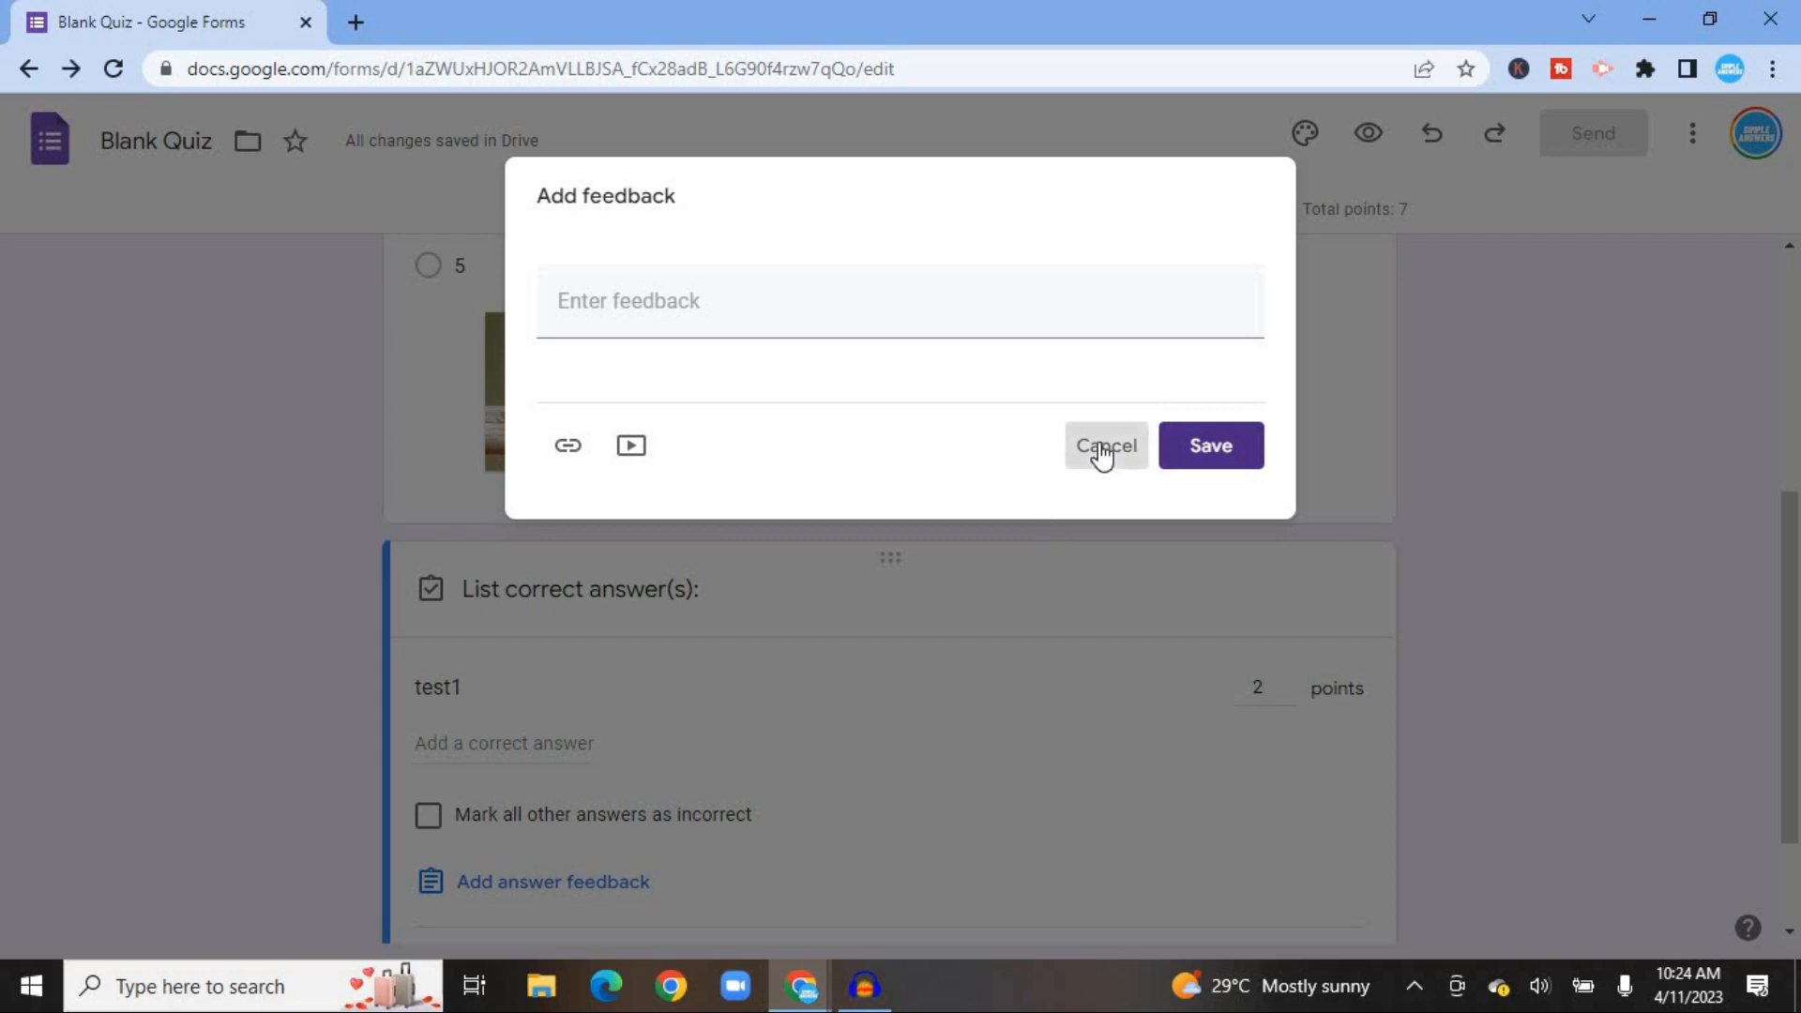
Step: Finish editing the answer key of the "test1" question and return to the question itself
left_click_drag(1799, 729, 1798, 811)
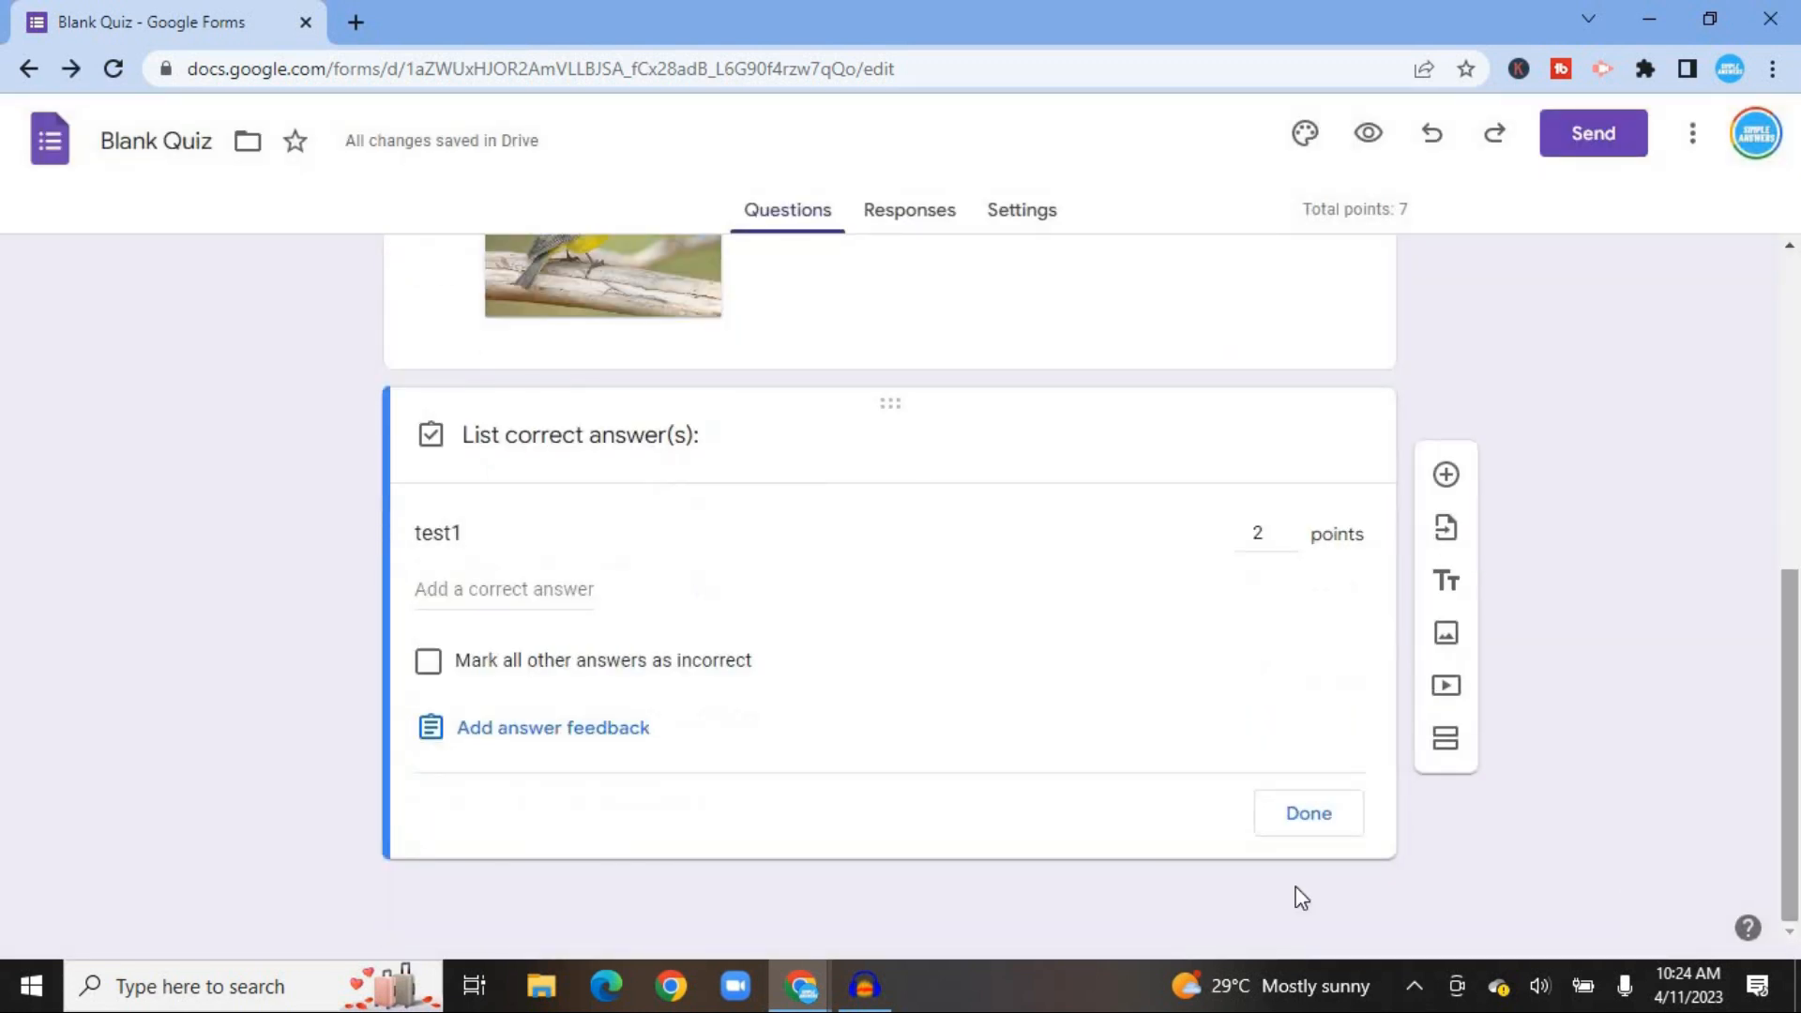
left_click(1320, 829)
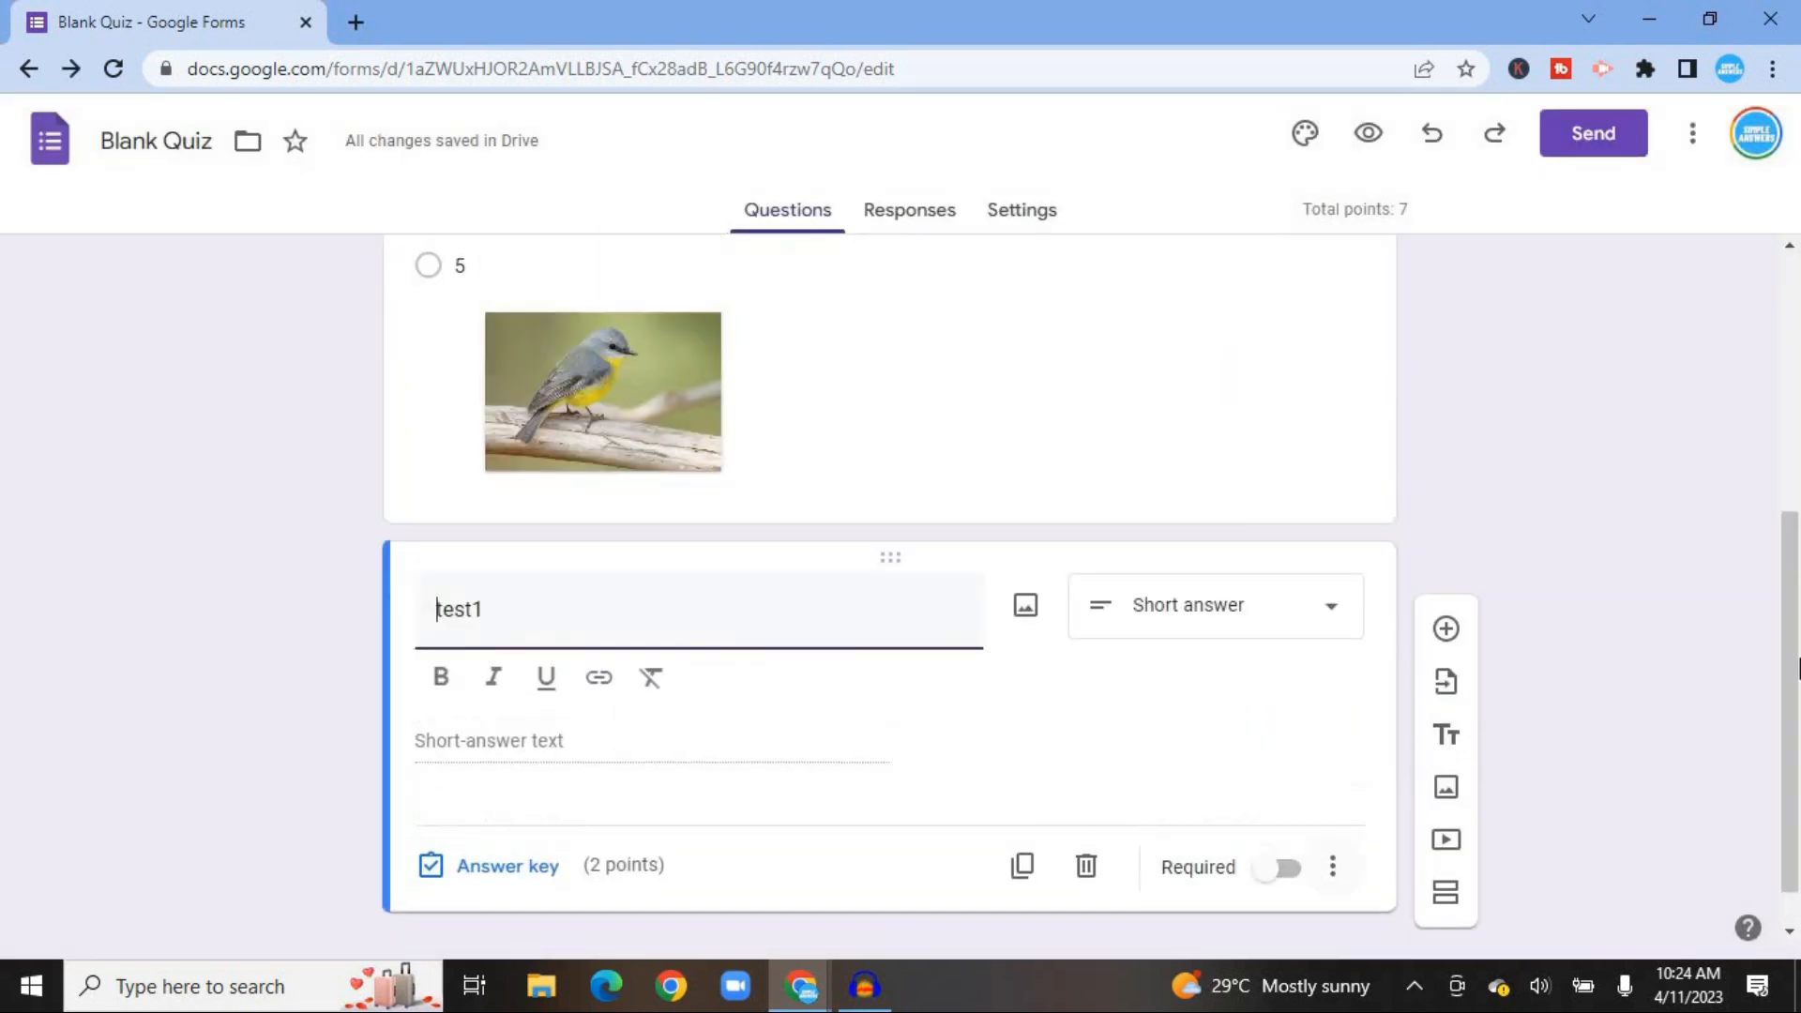
Step: Open the date question's answer key and enter "good job" as the feedback for correct answers
left_click_drag(1794, 638, 1799, 443)
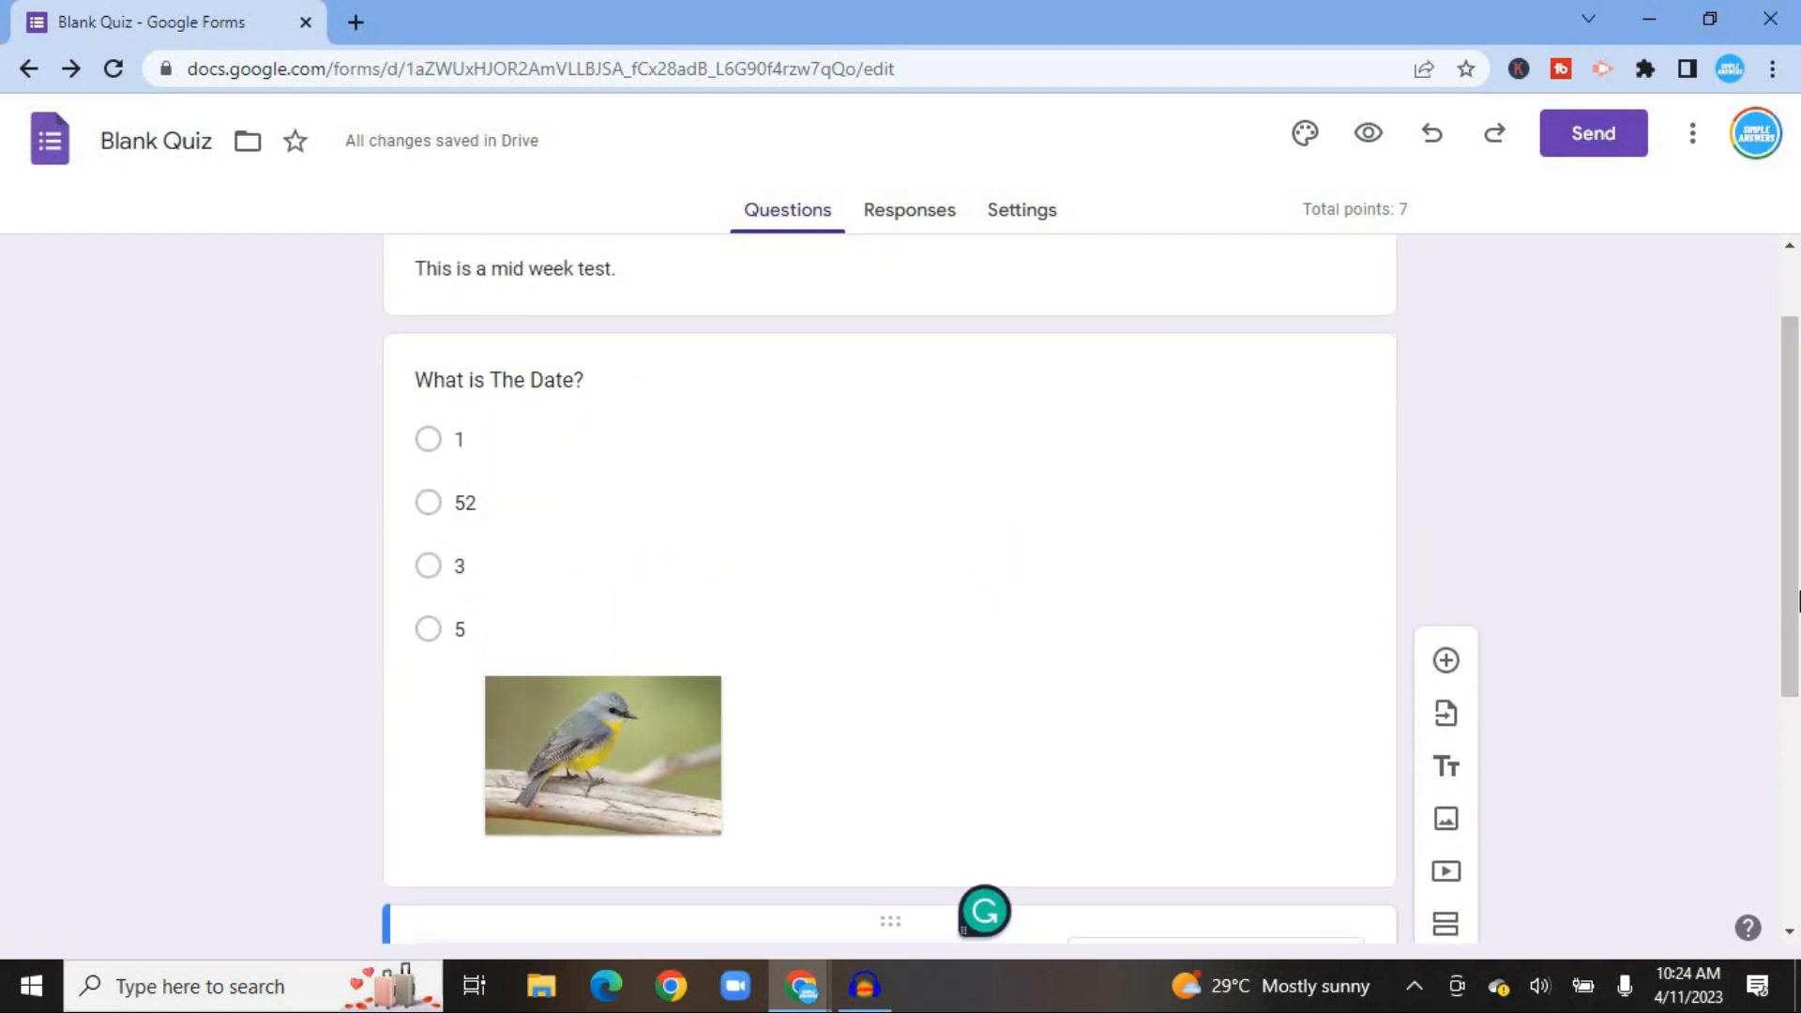
left_click_drag(1798, 640, 1798, 733)
left_click(1118, 616)
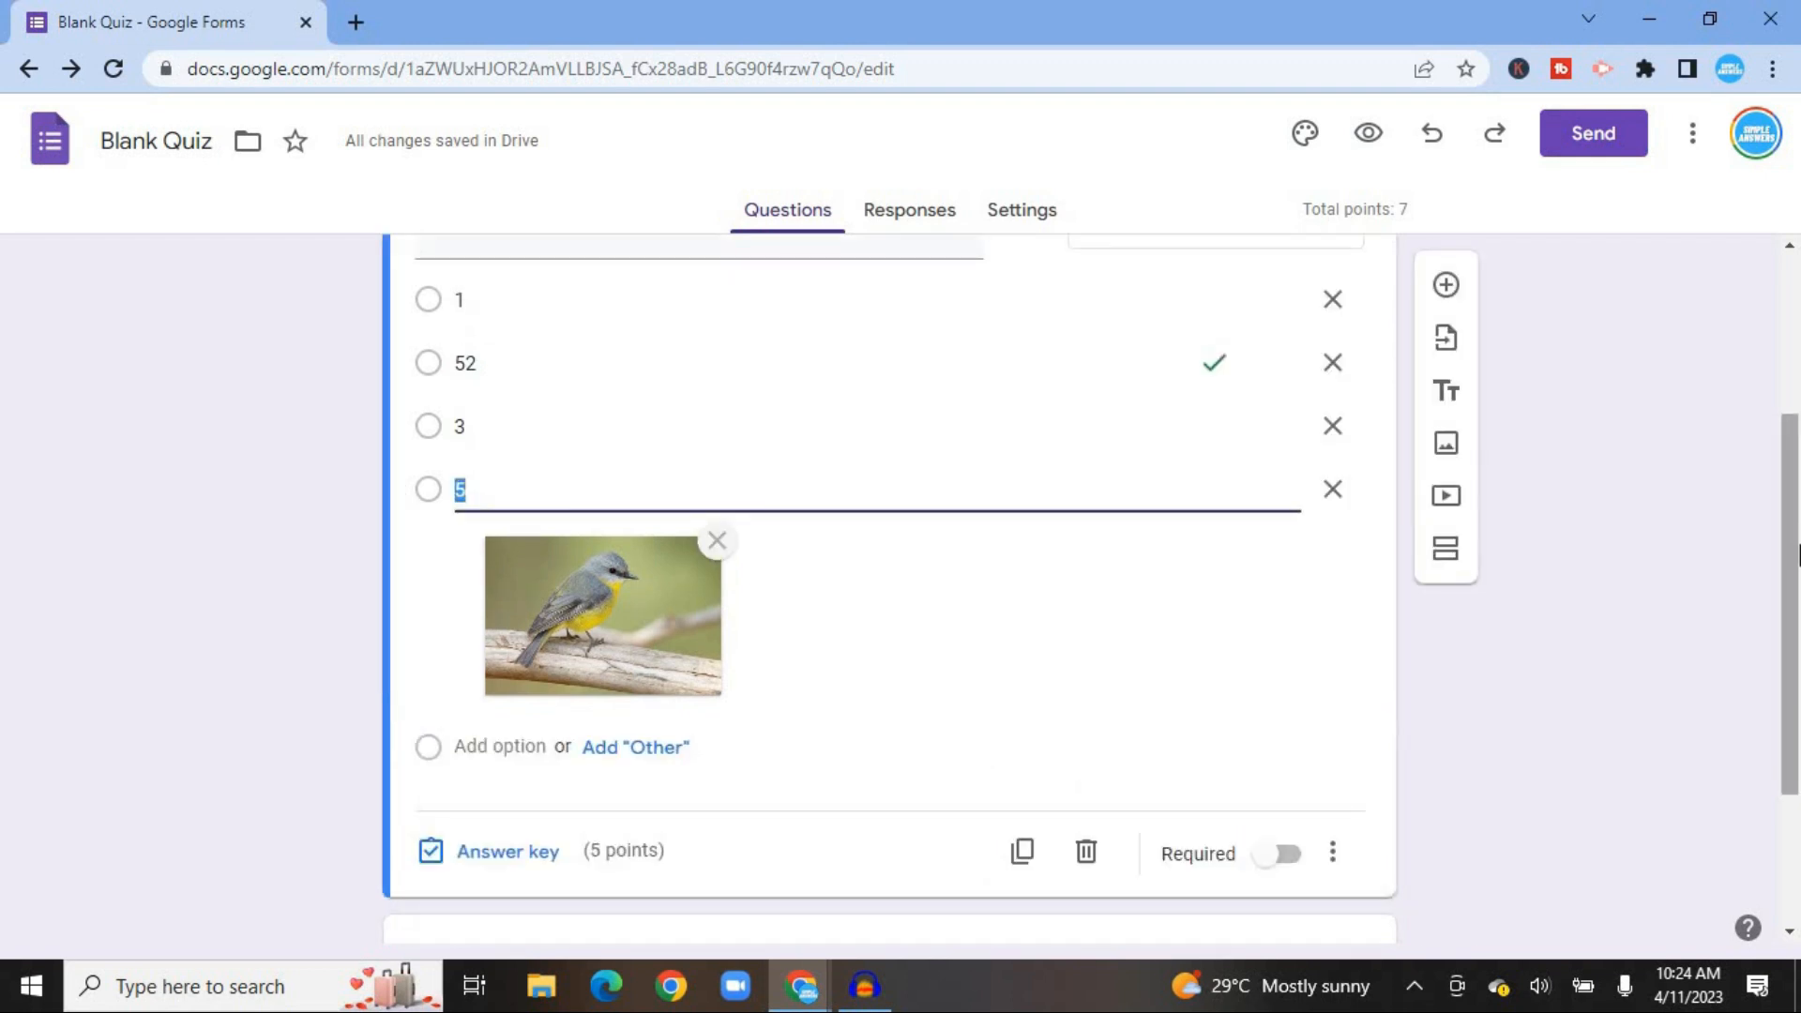
left_click_drag(1798, 554, 1798, 531)
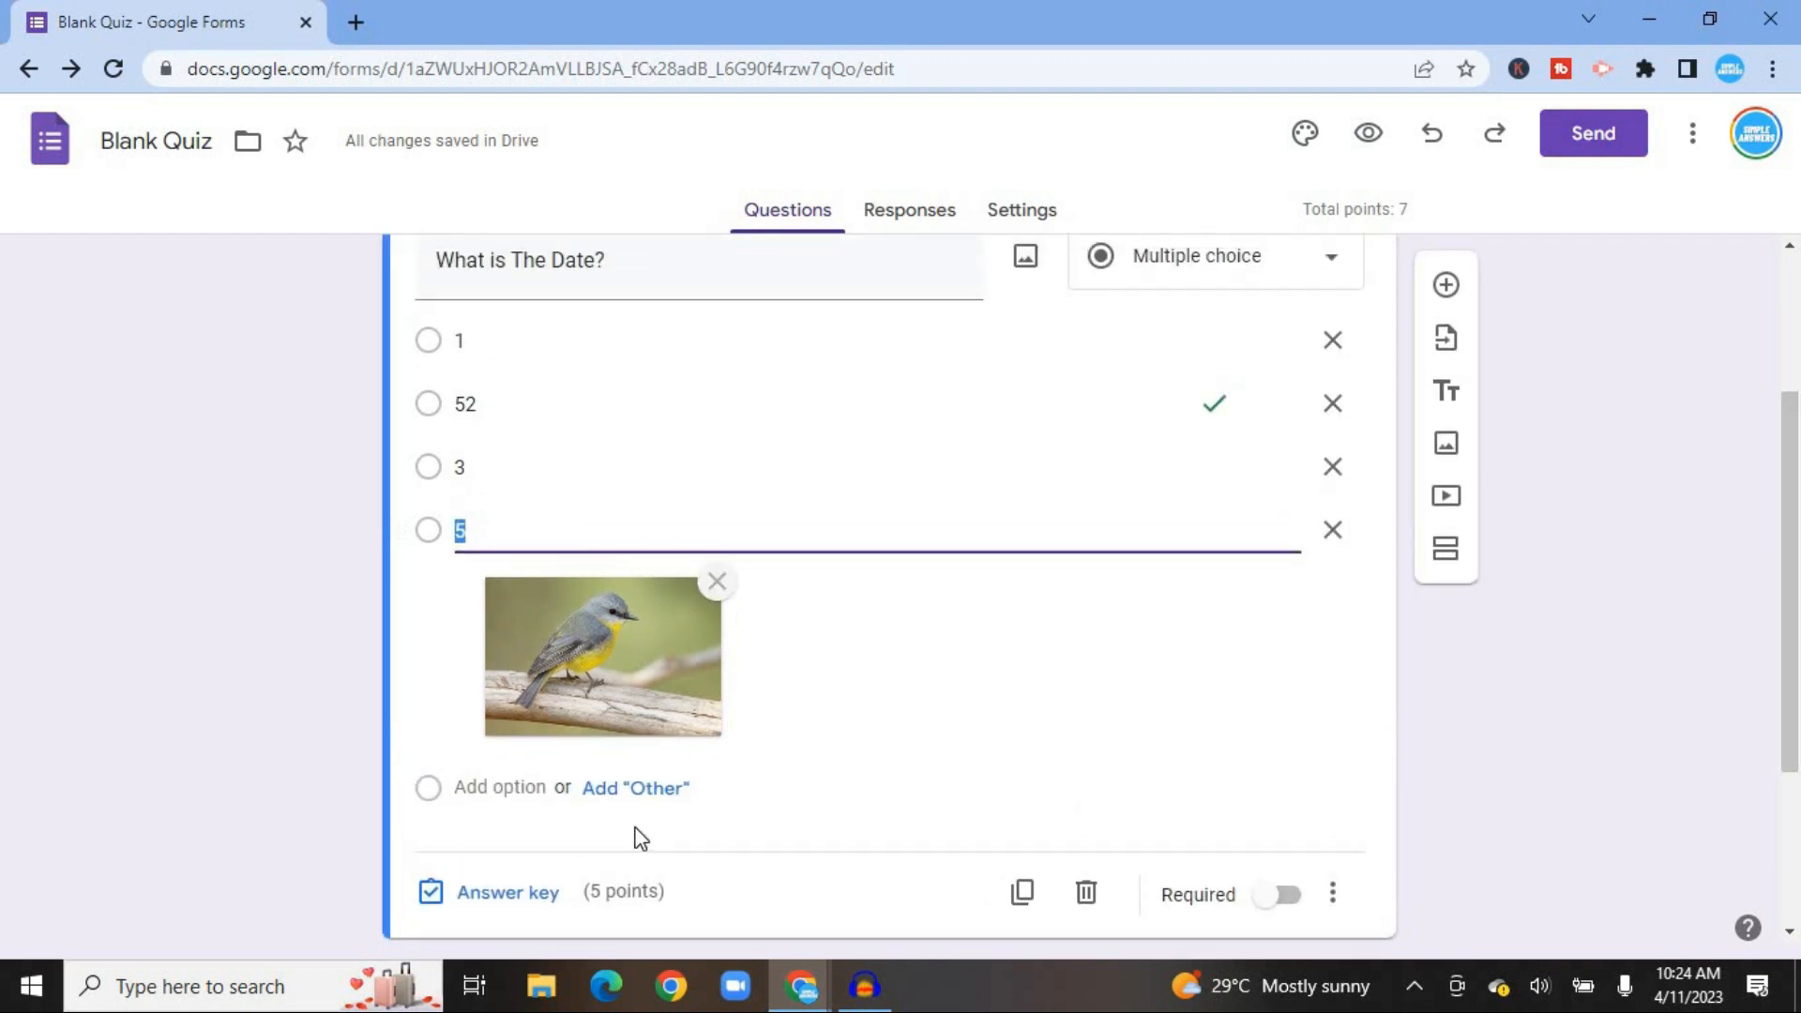
left_click(501, 899)
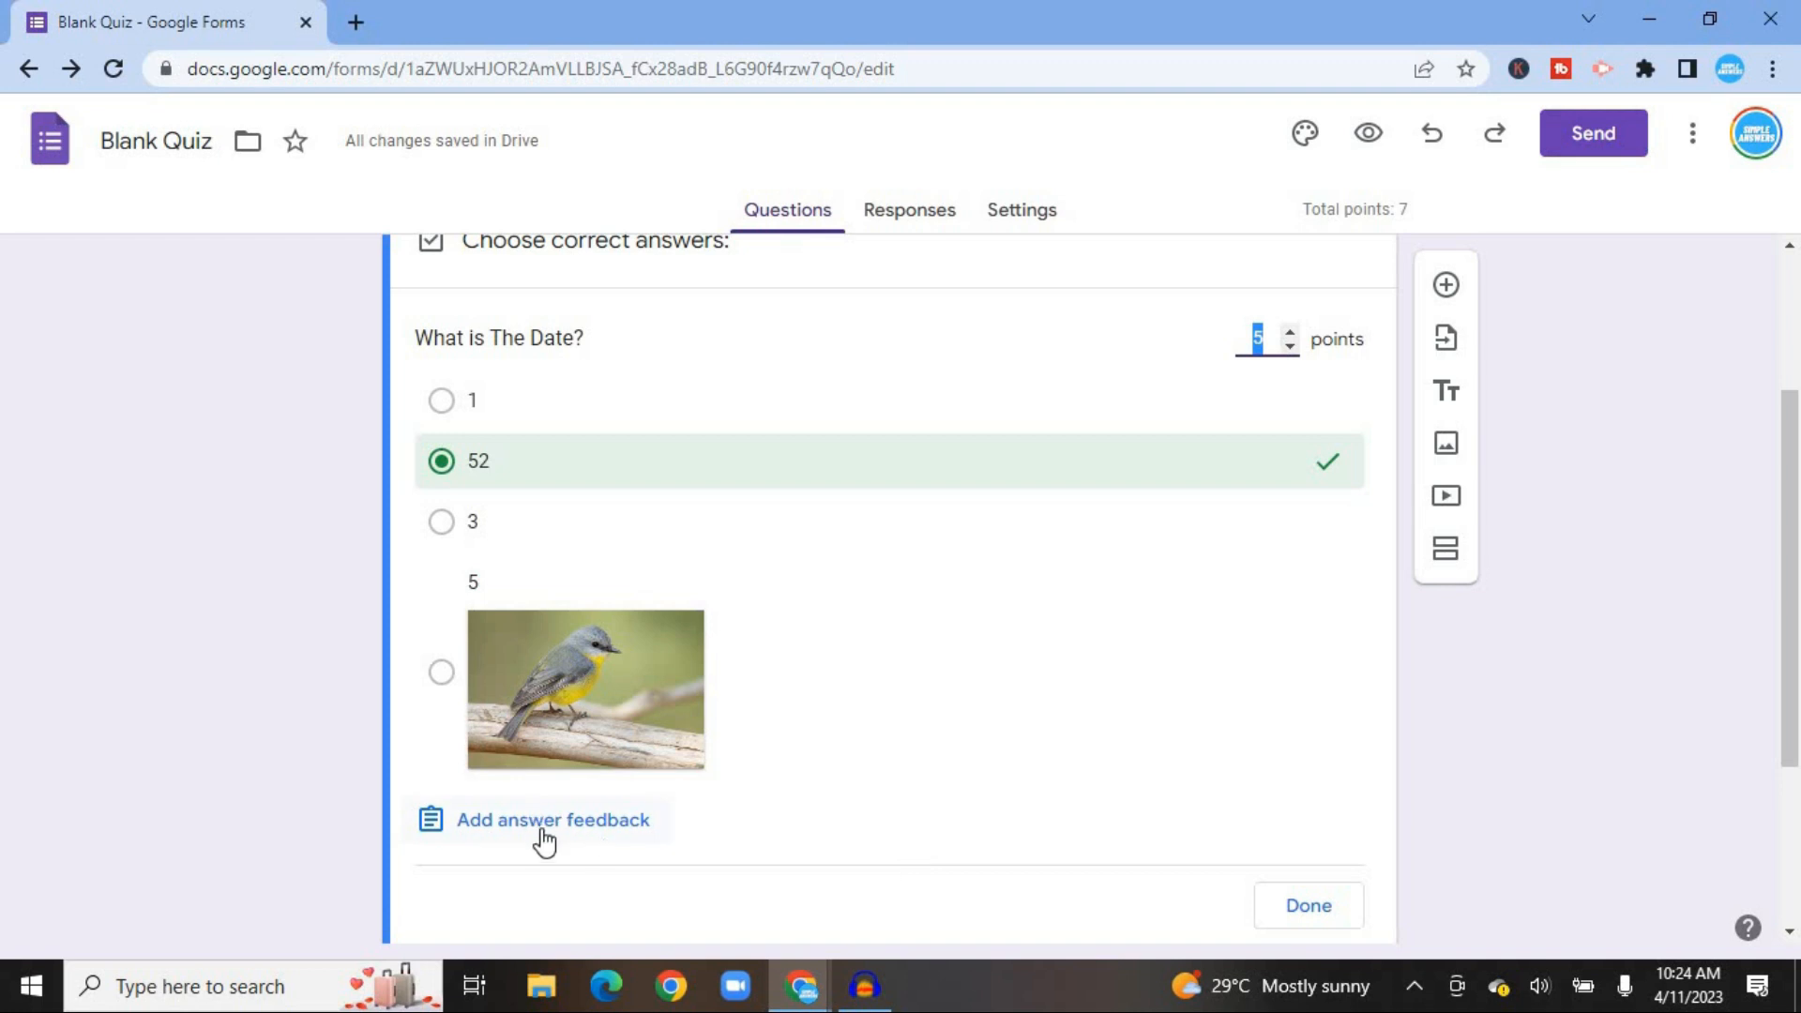
left_click(572, 828)
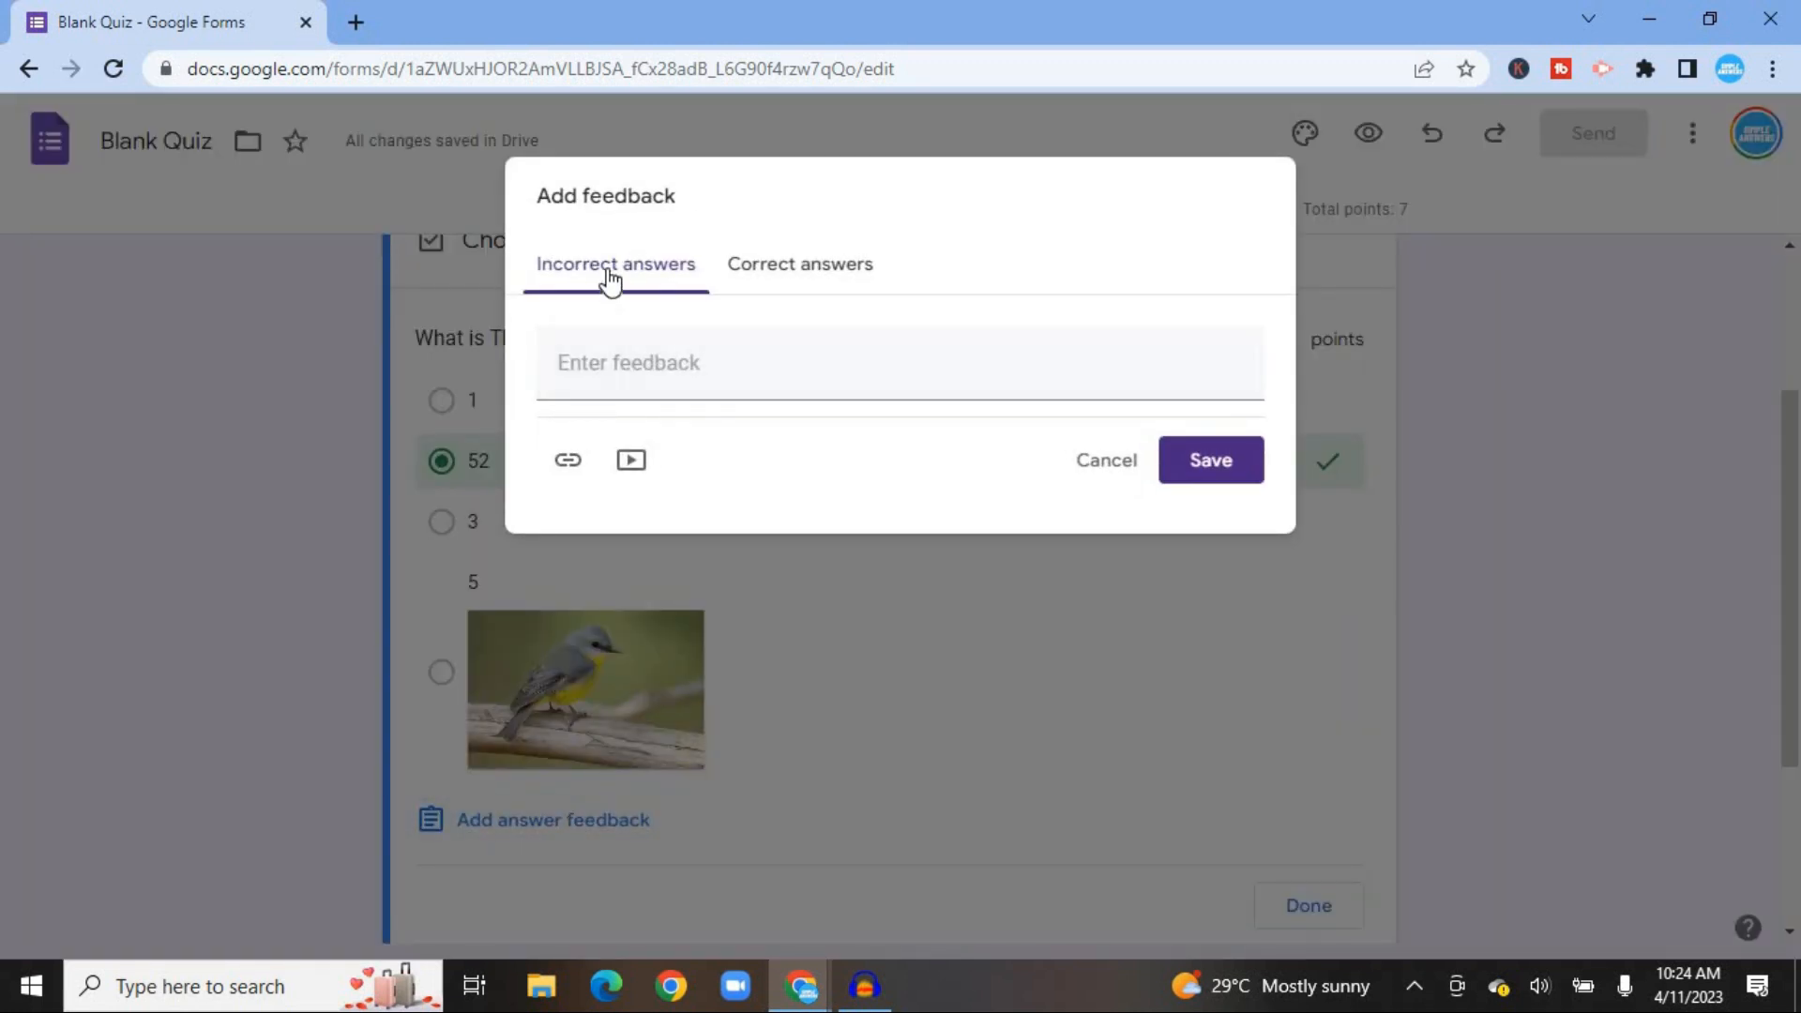
left_click(666, 374)
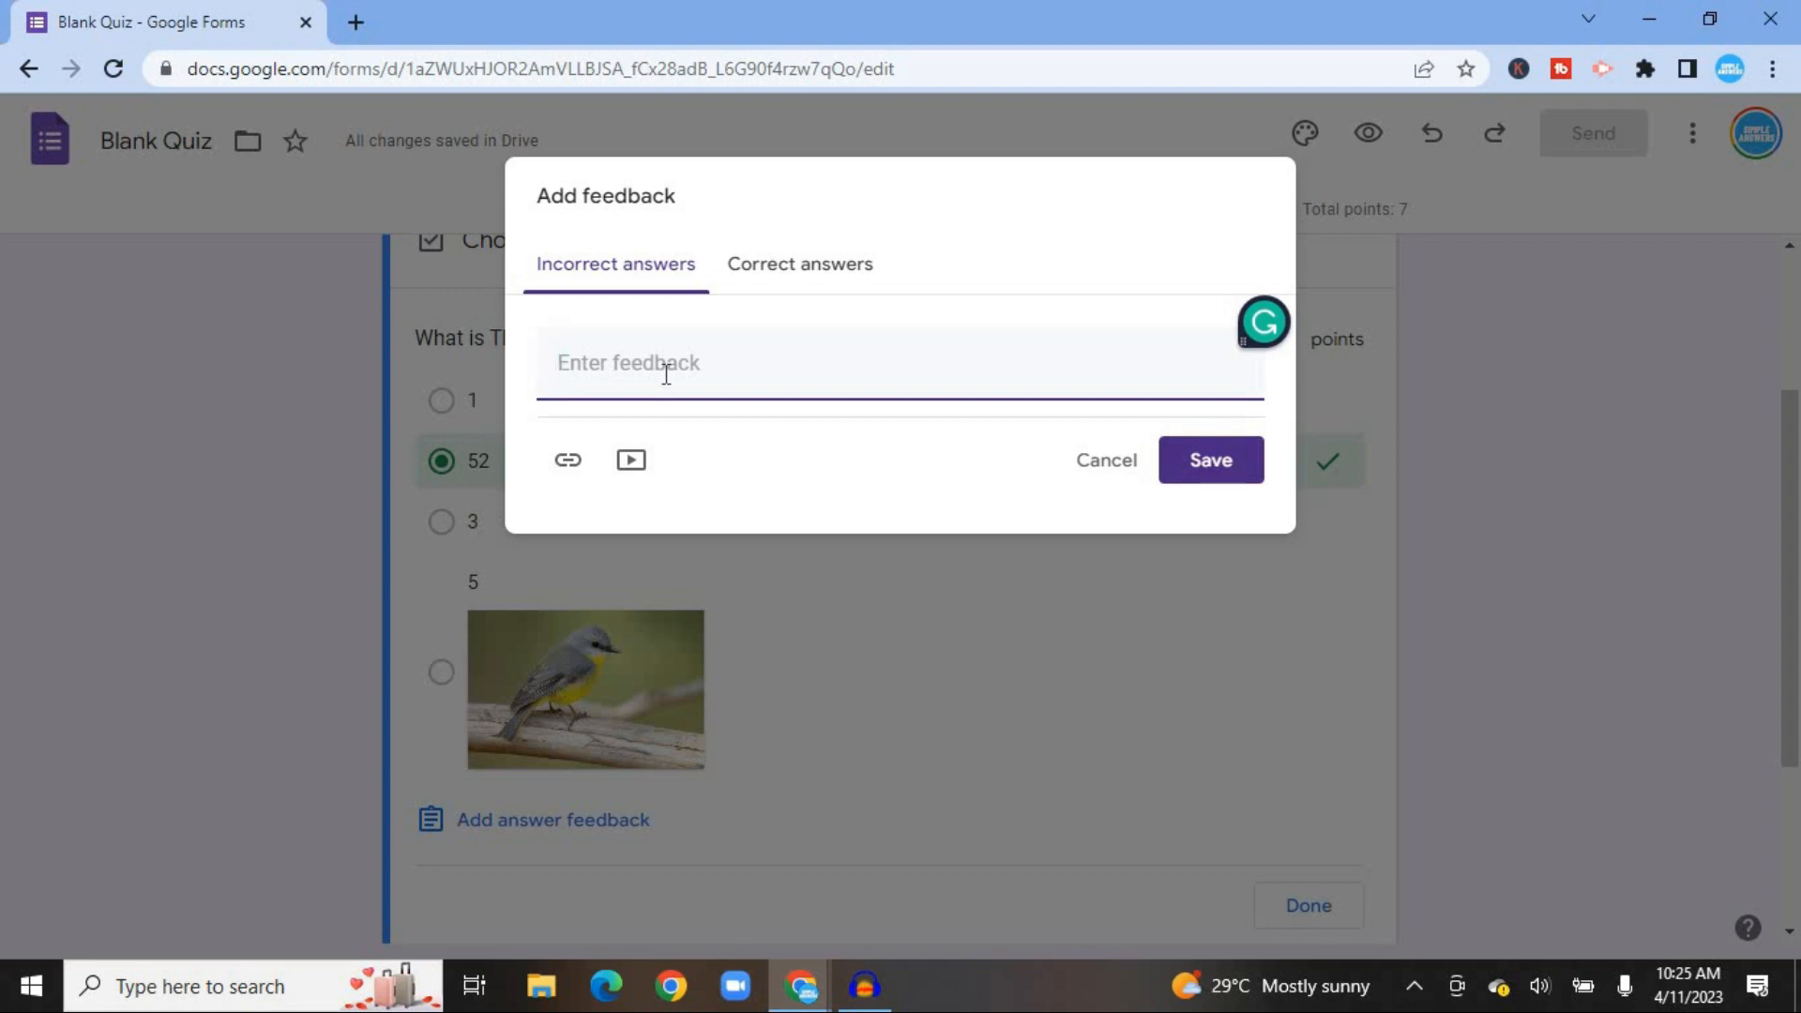
left_click(802, 274)
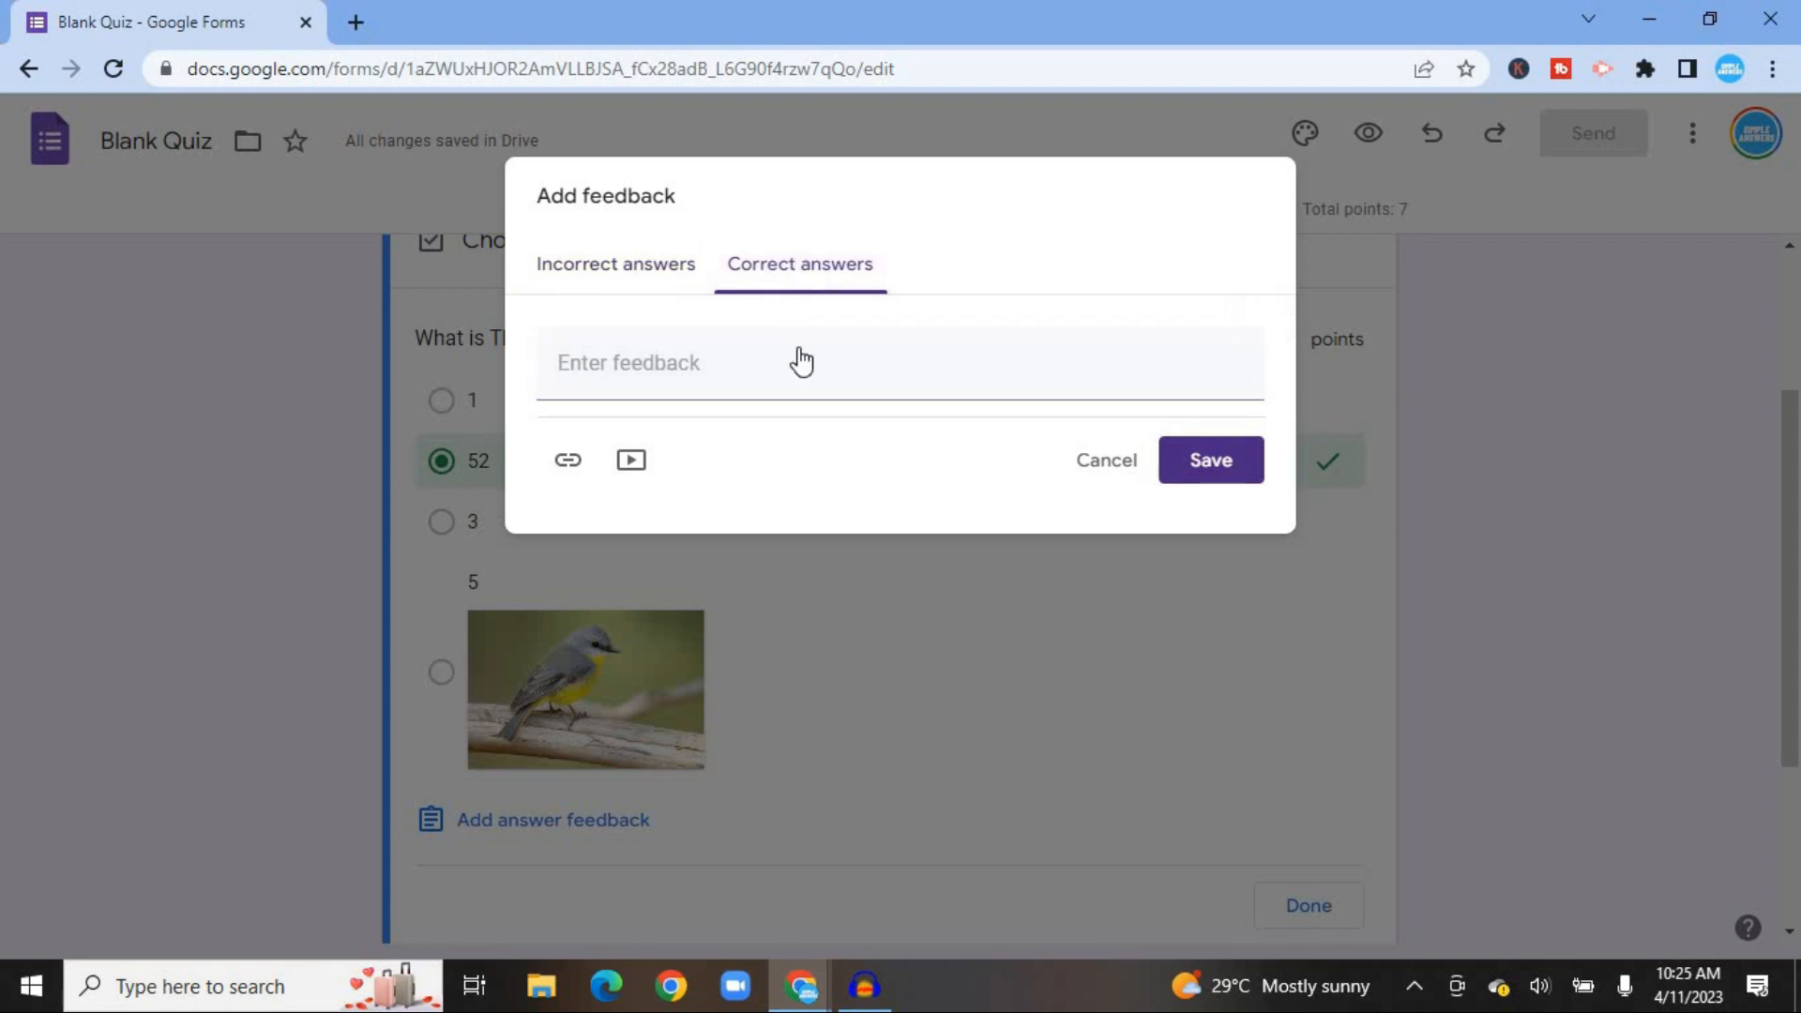
left_click(749, 349)
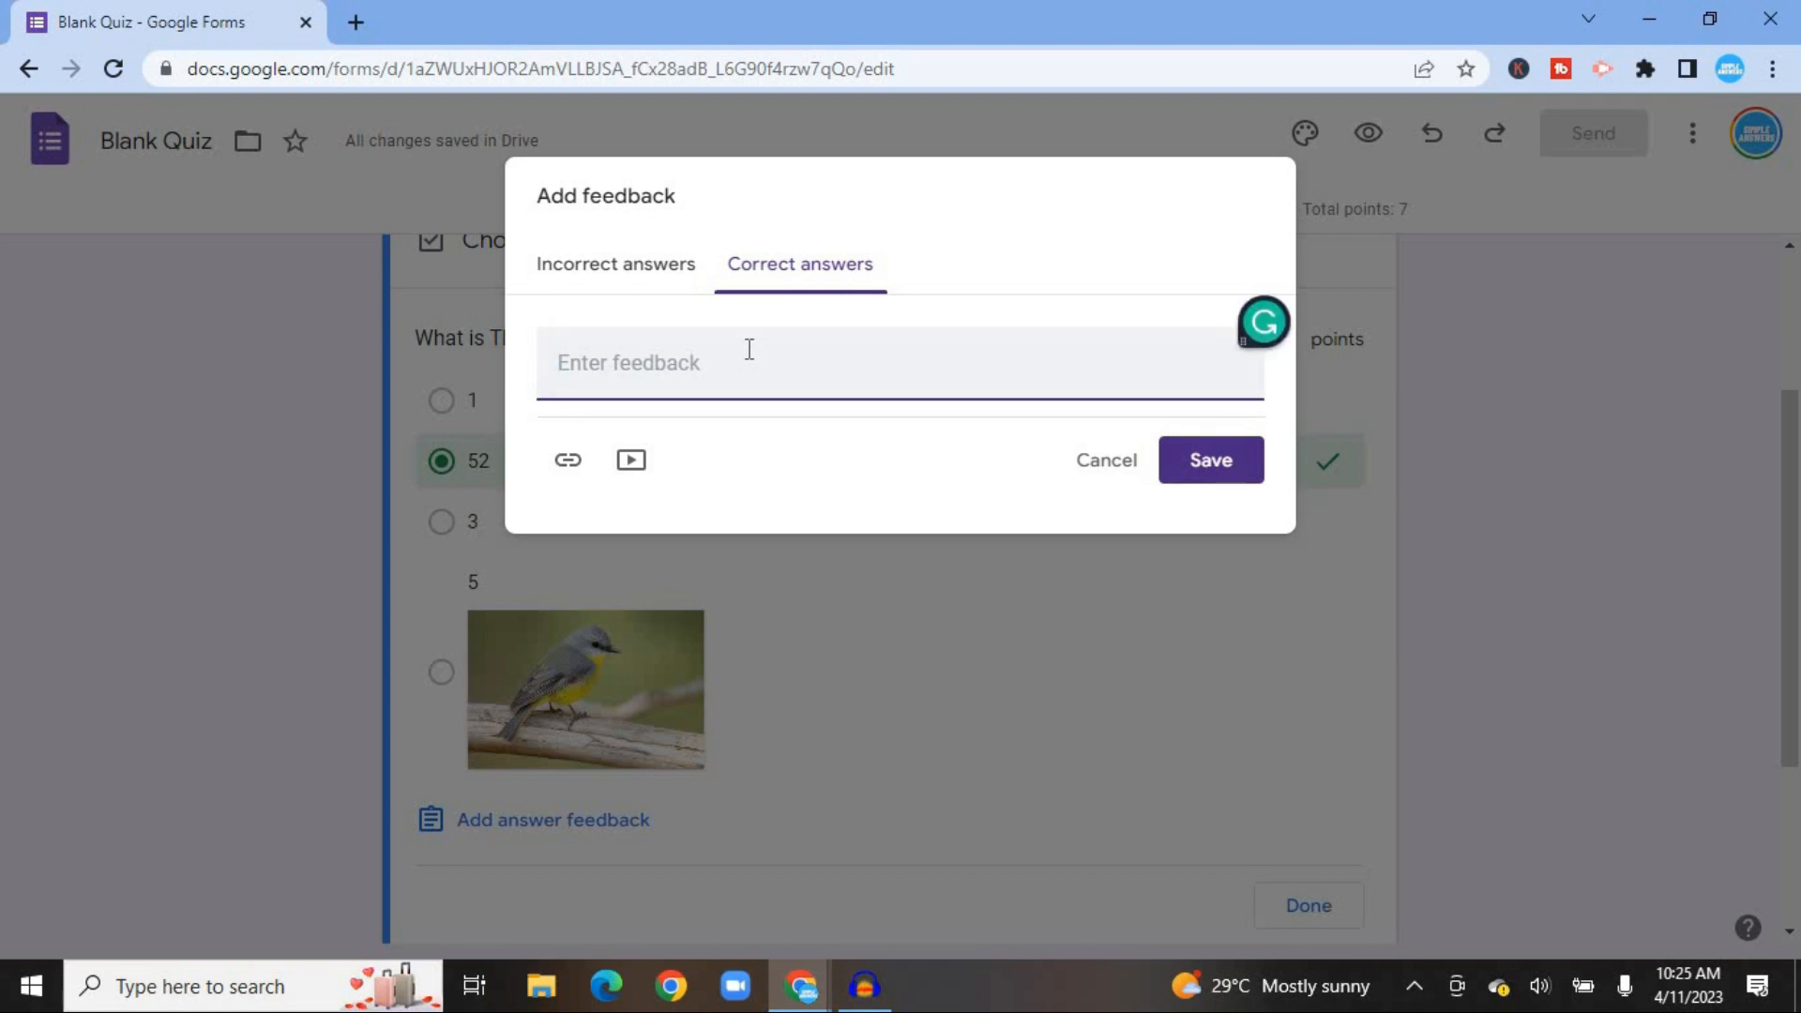
type("good ")
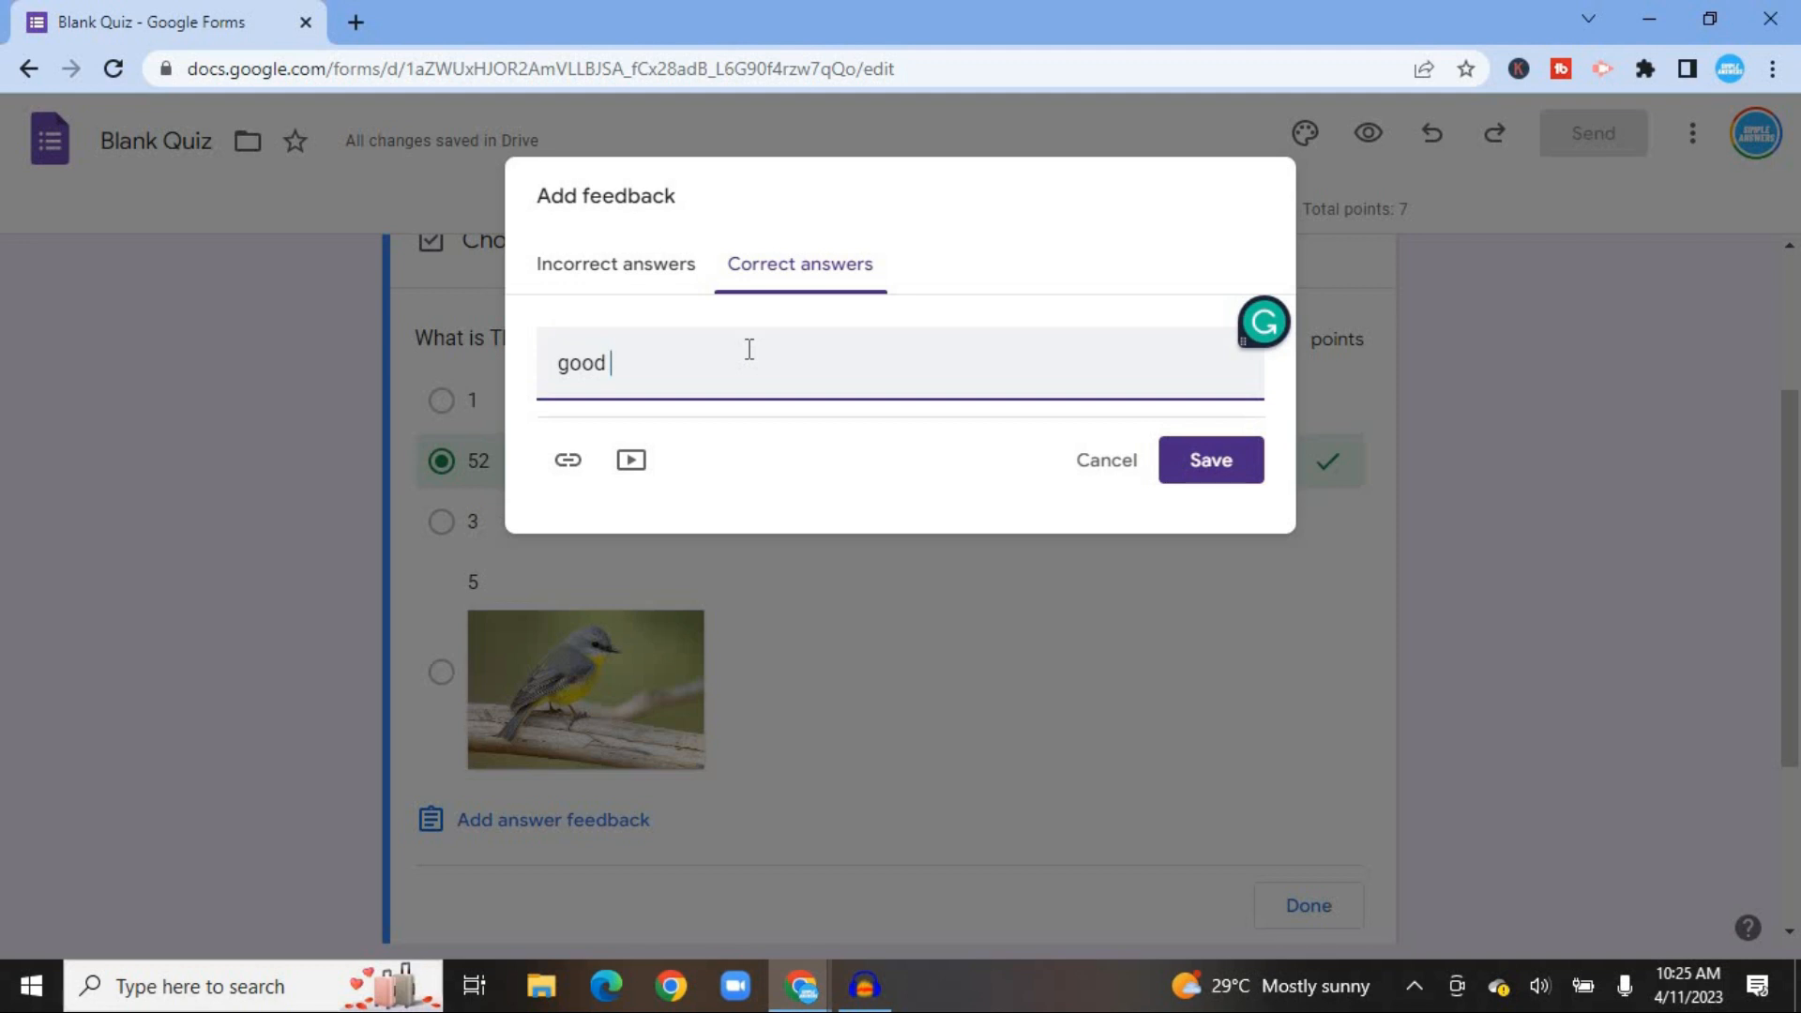
type("job")
Step: Enter "try again" as the feedback for incorrect answers and save the date question's answer feedback
left_click(616, 294)
left_click(663, 376)
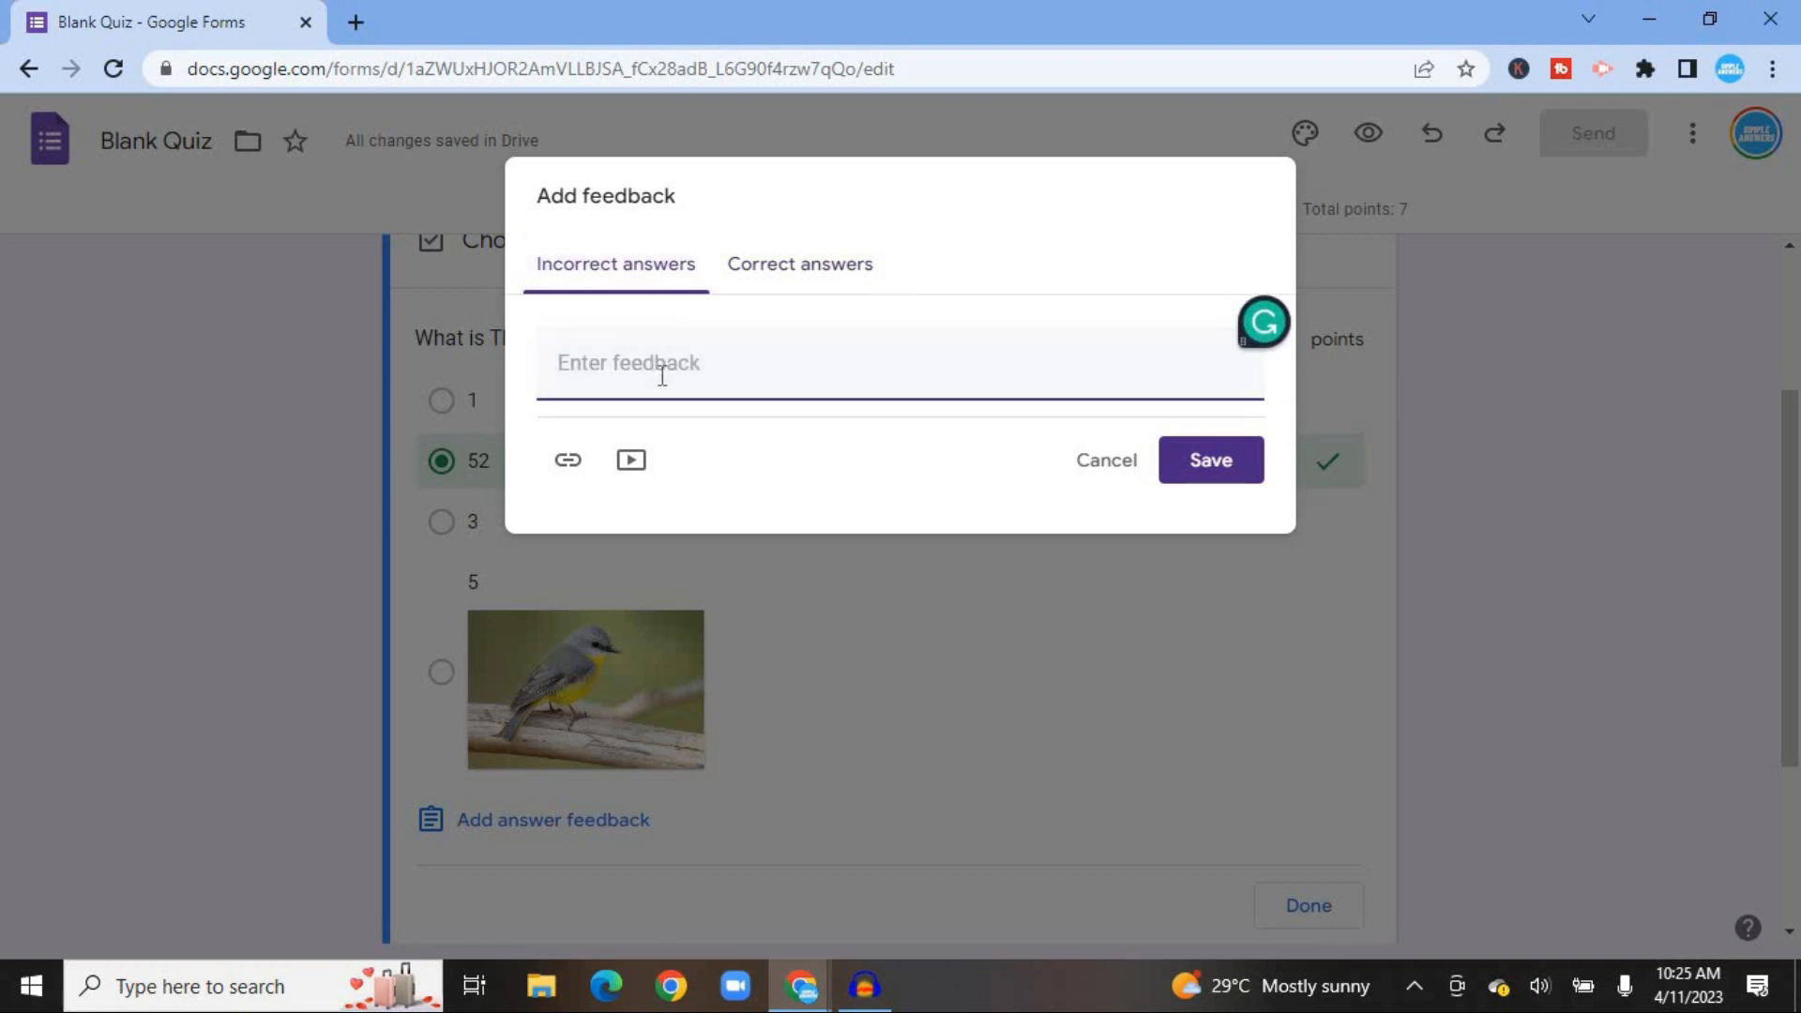
type("try again")
left_click(572, 463)
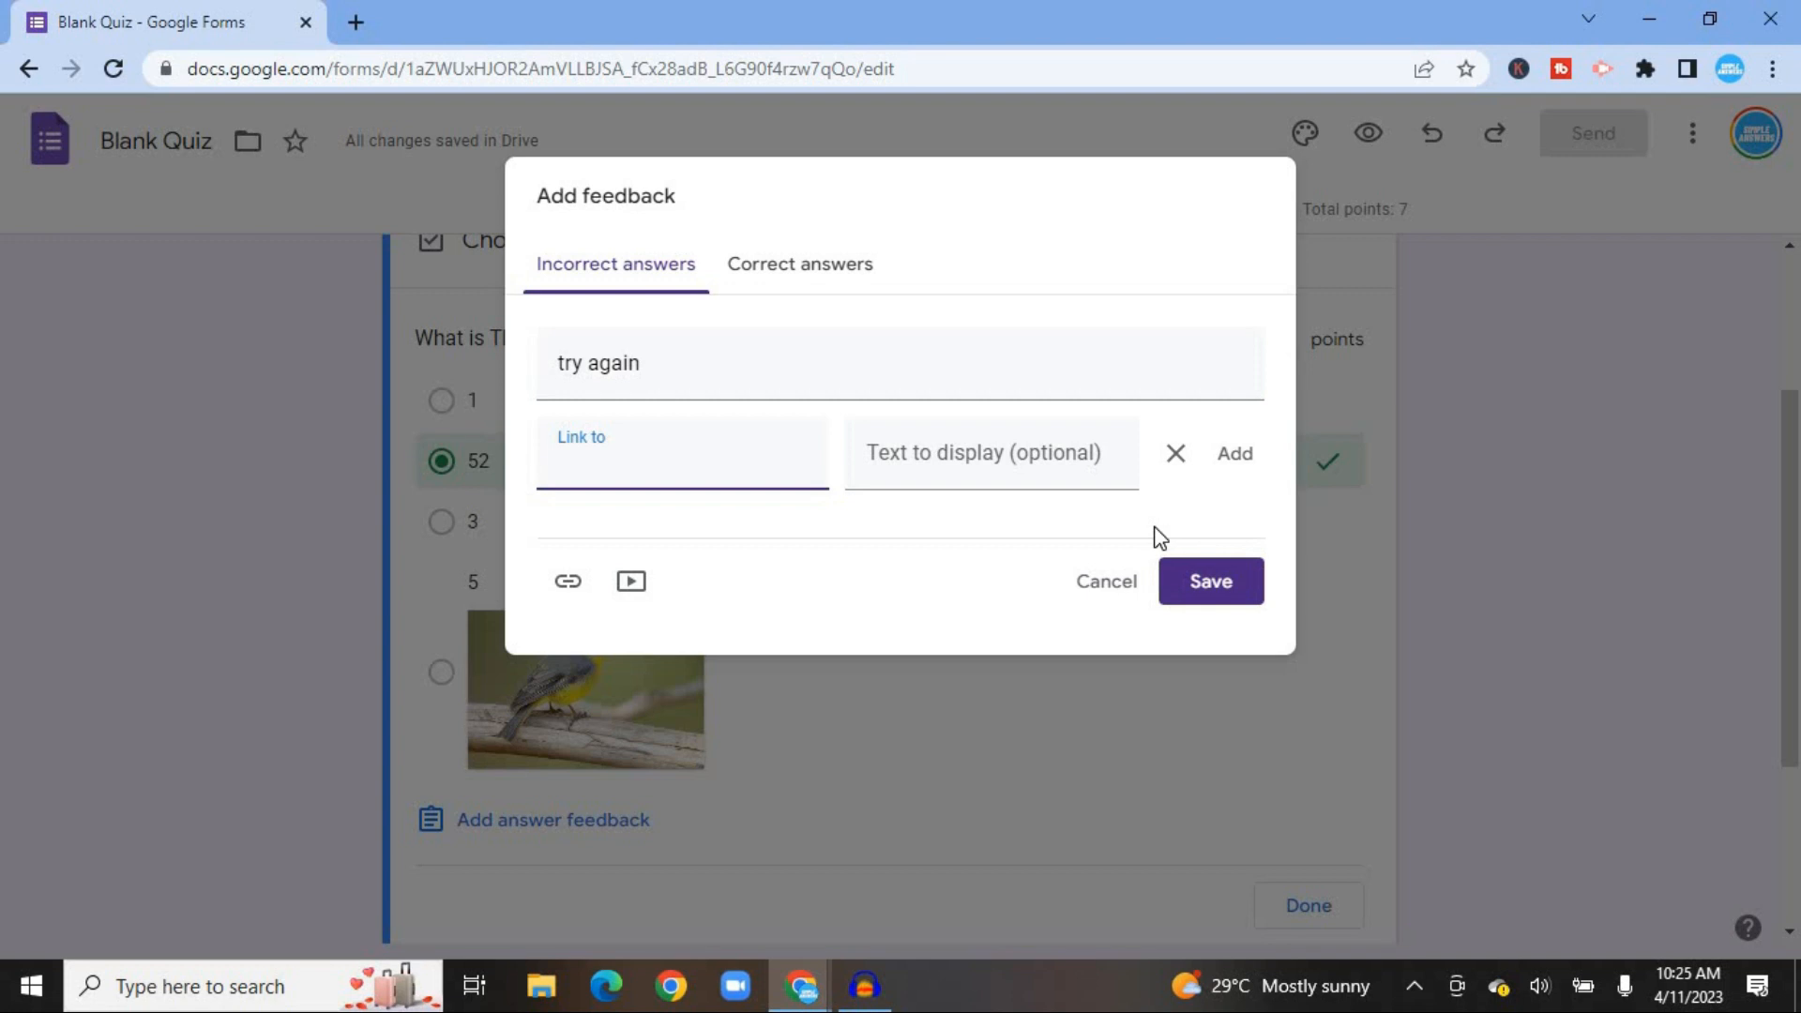
left_click(1204, 584)
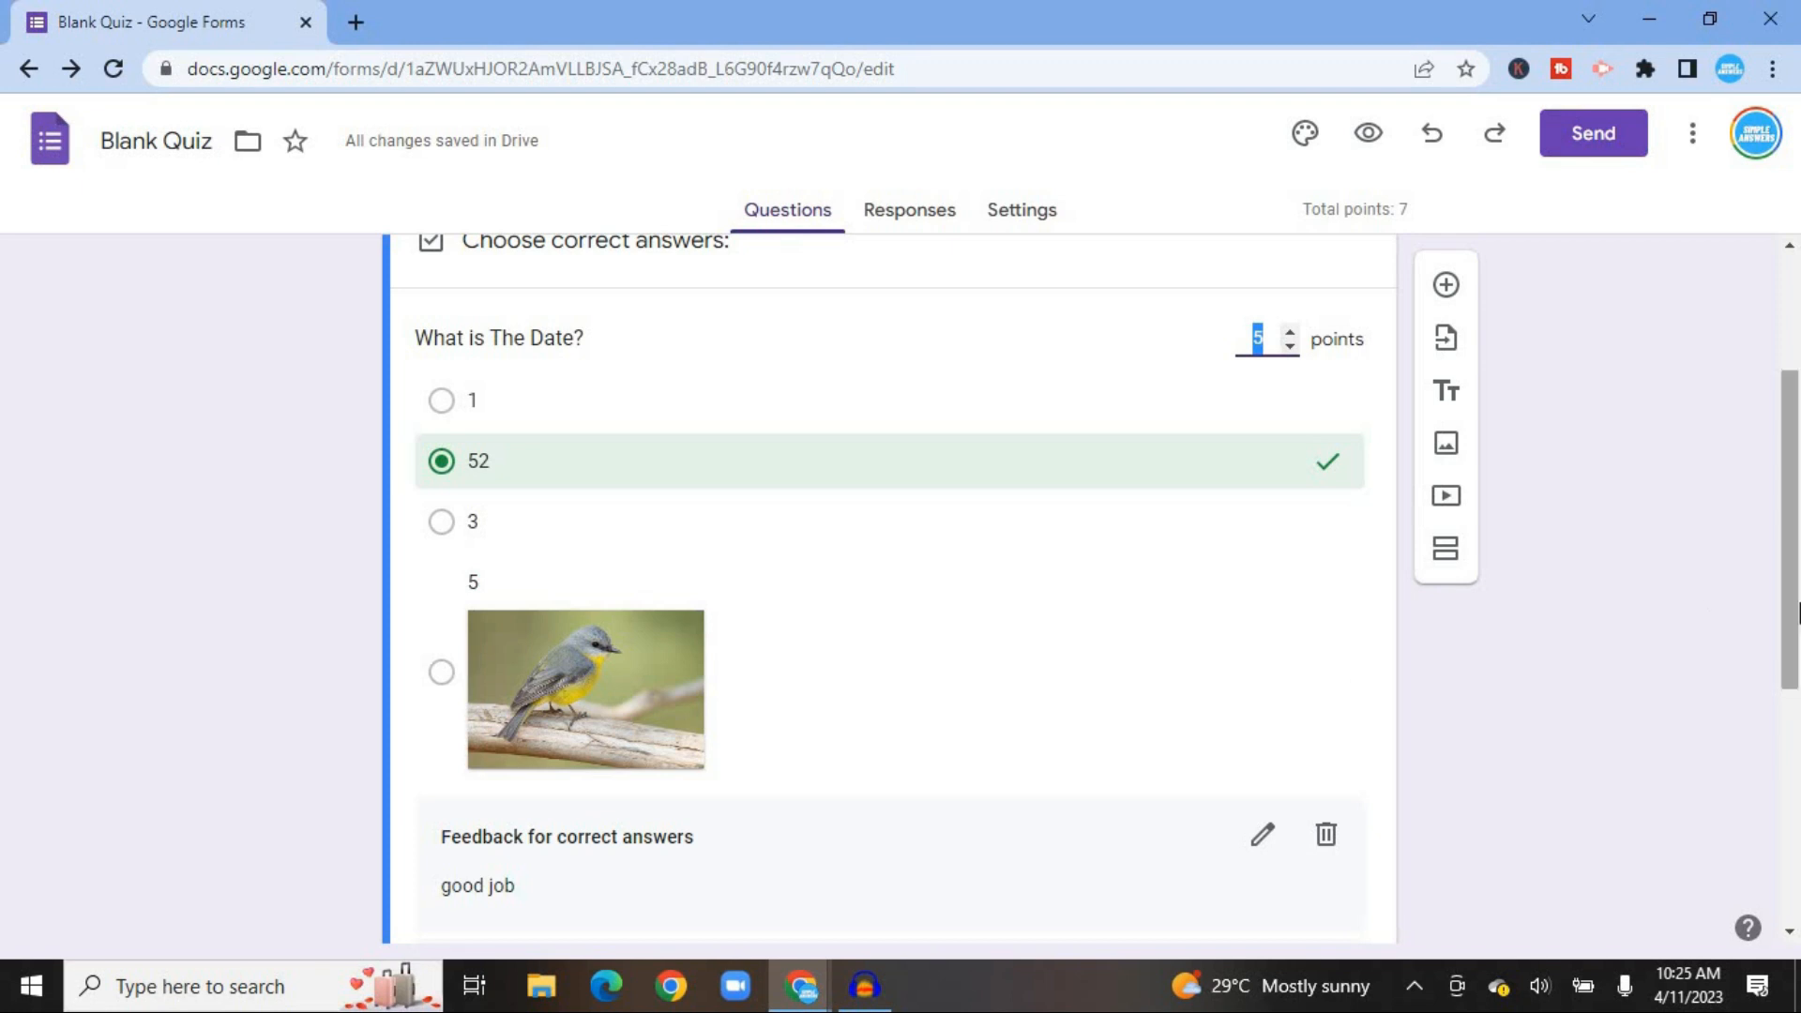
mouse_move(1798, 612)
left_mouse_down()
mouse_move(1798, 882)
mouse_move(1798, 584)
left_mouse_up()
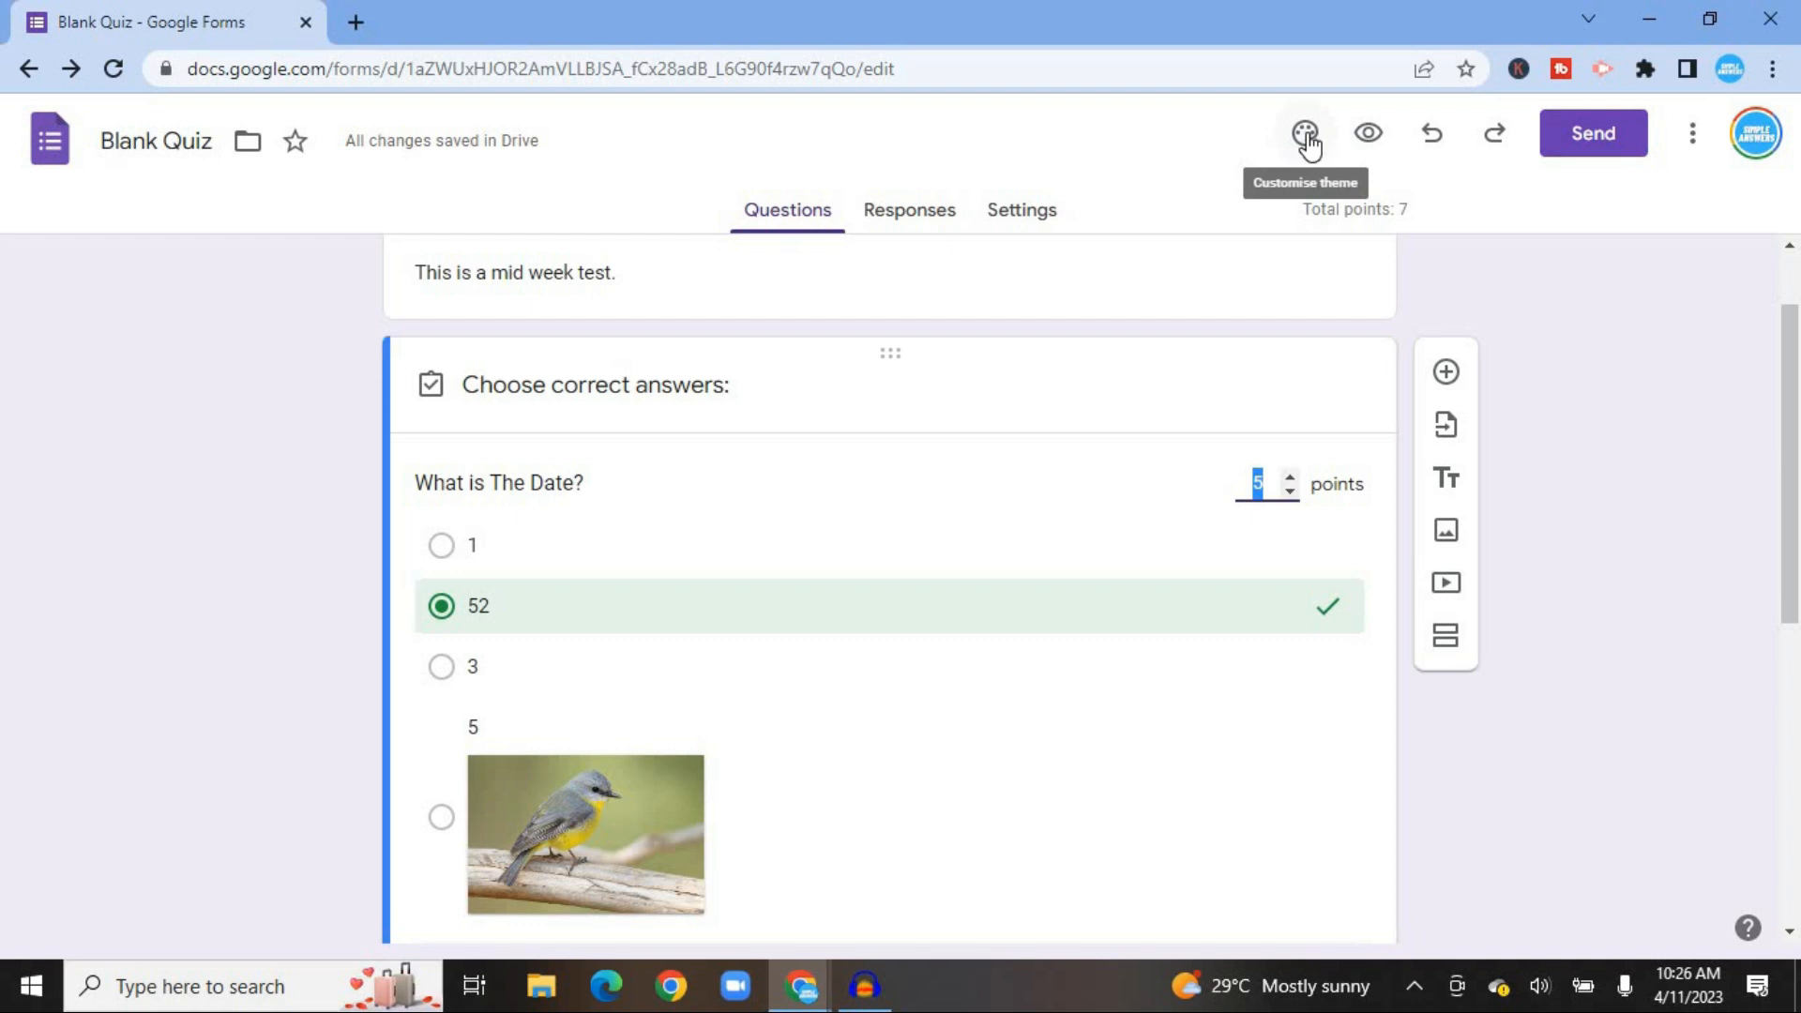
left_click_drag(1793, 385, 1792, 324)
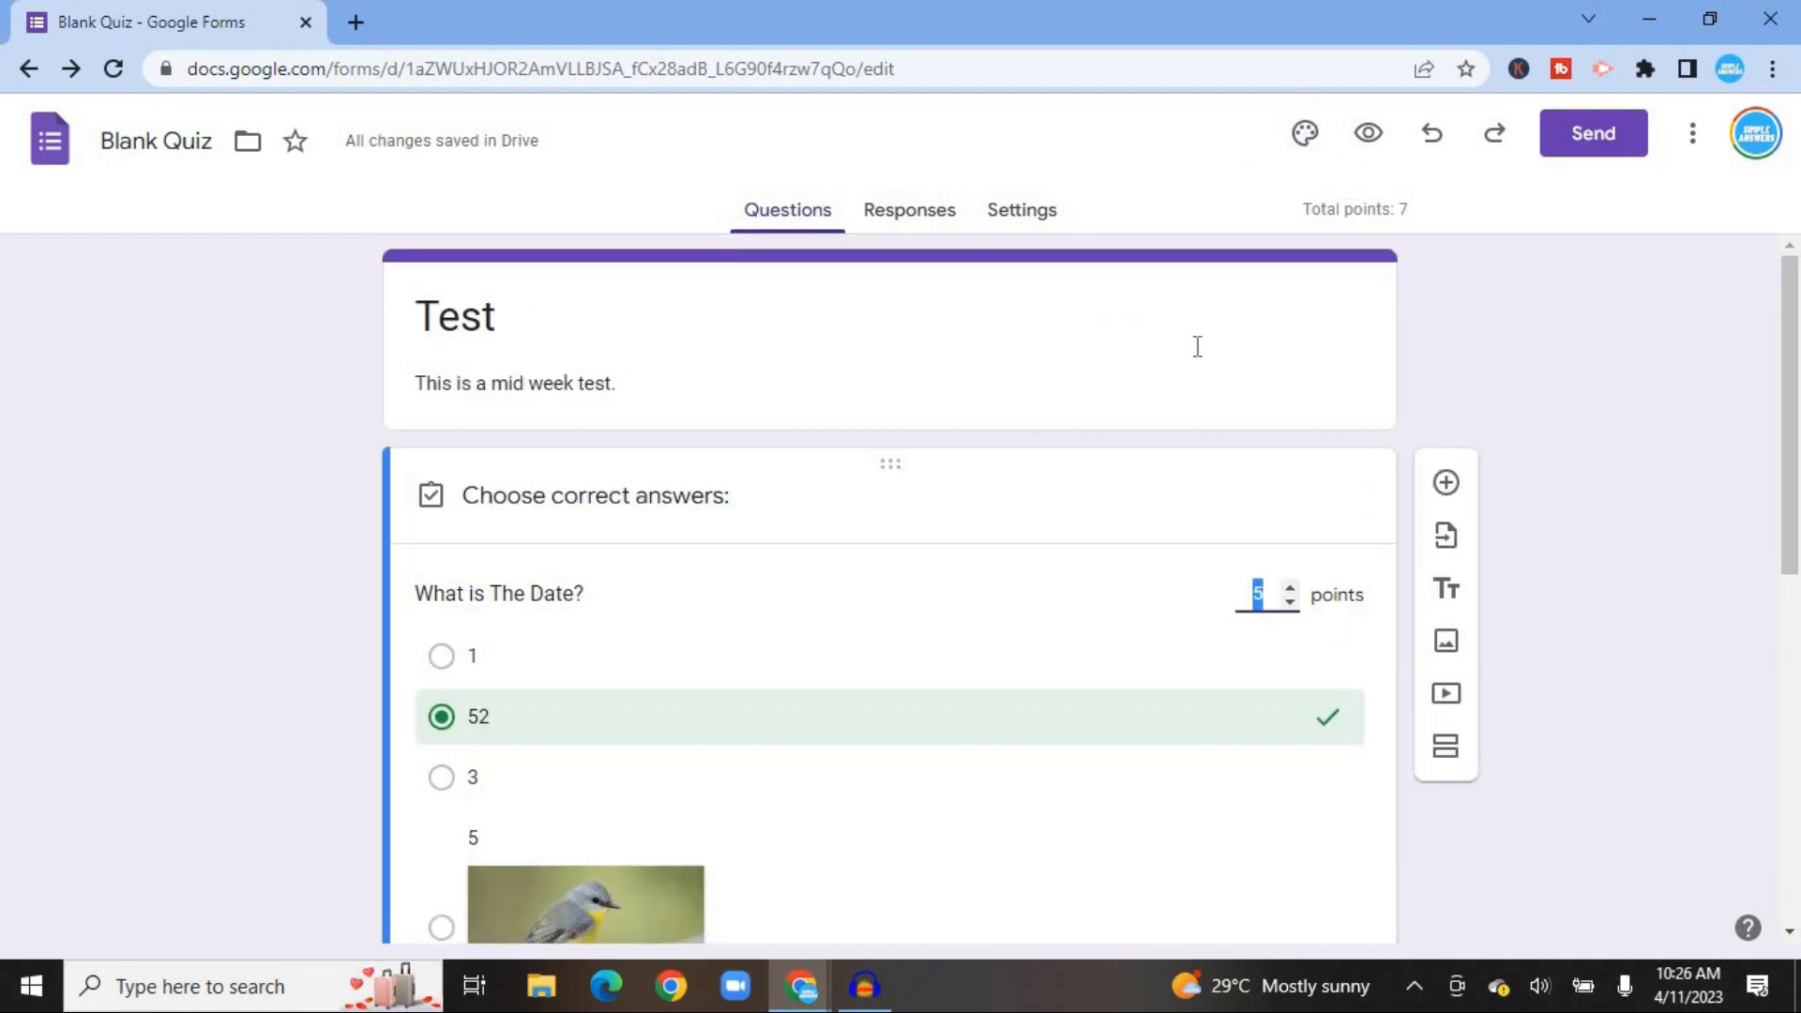
Step: Insert the open-book photo with heart-shaped pages from the Work and School themes as the form's header image
left_click(1302, 139)
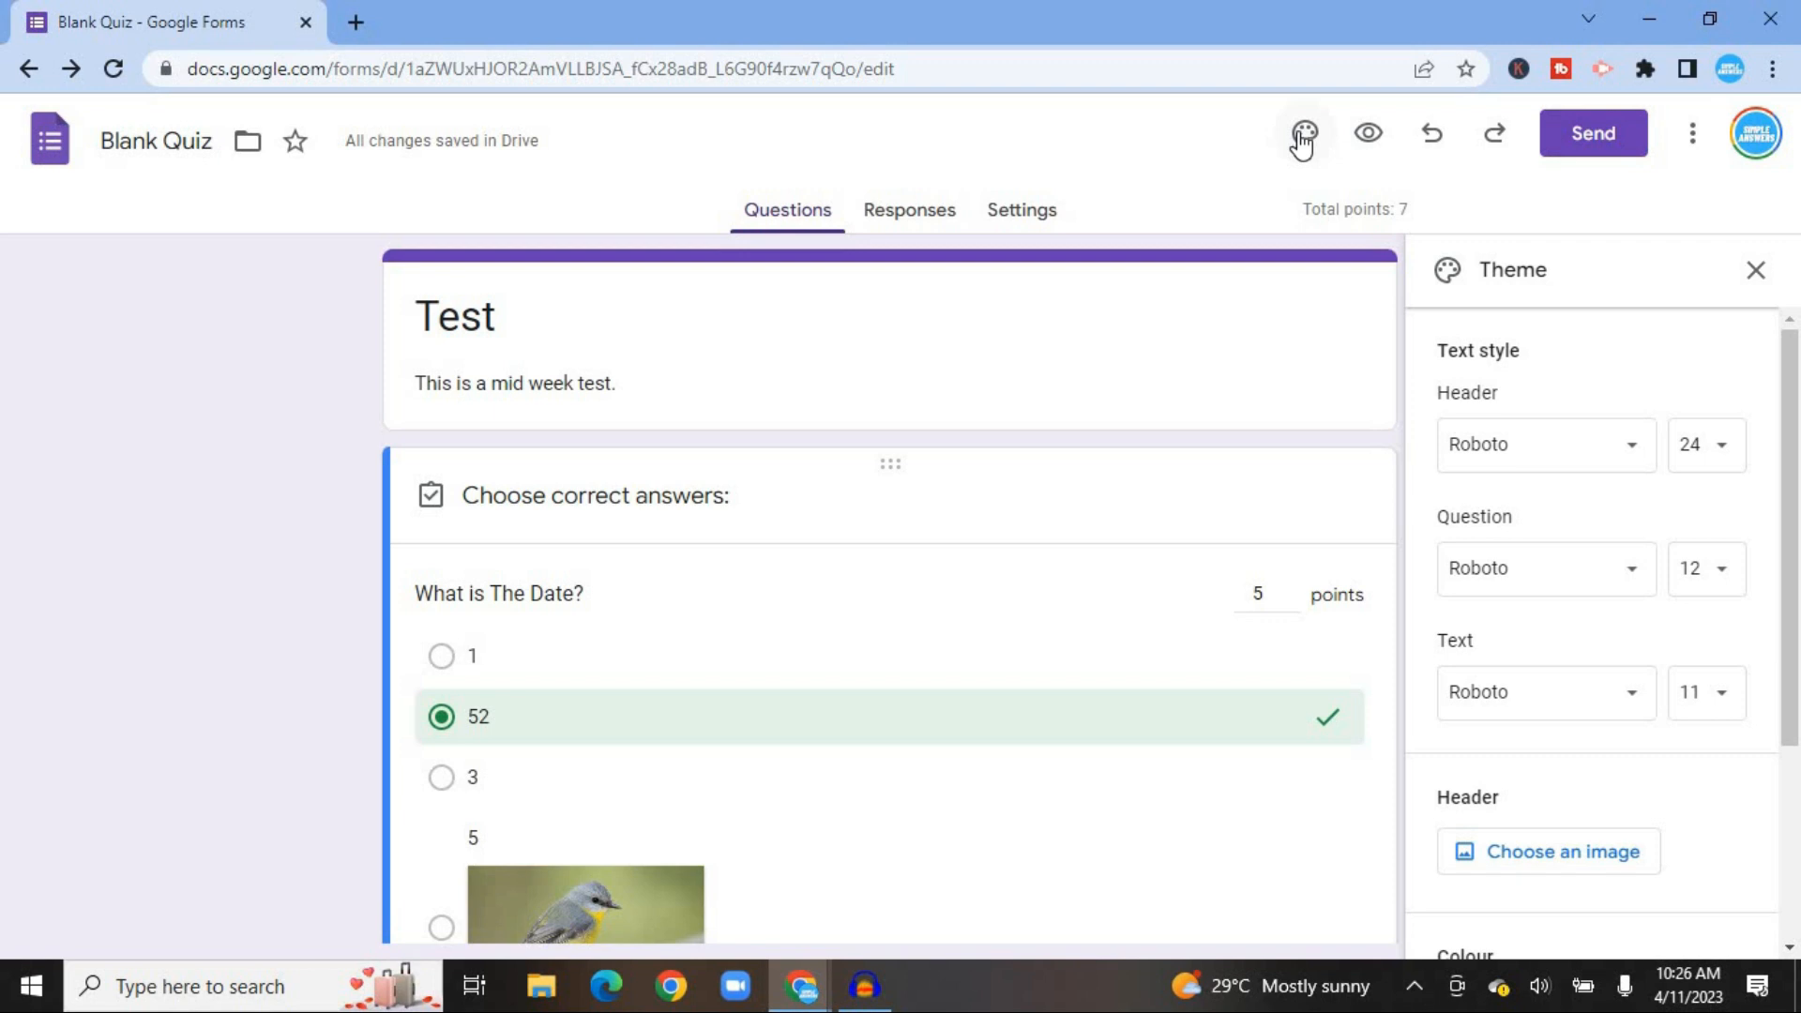
left_click(1559, 857)
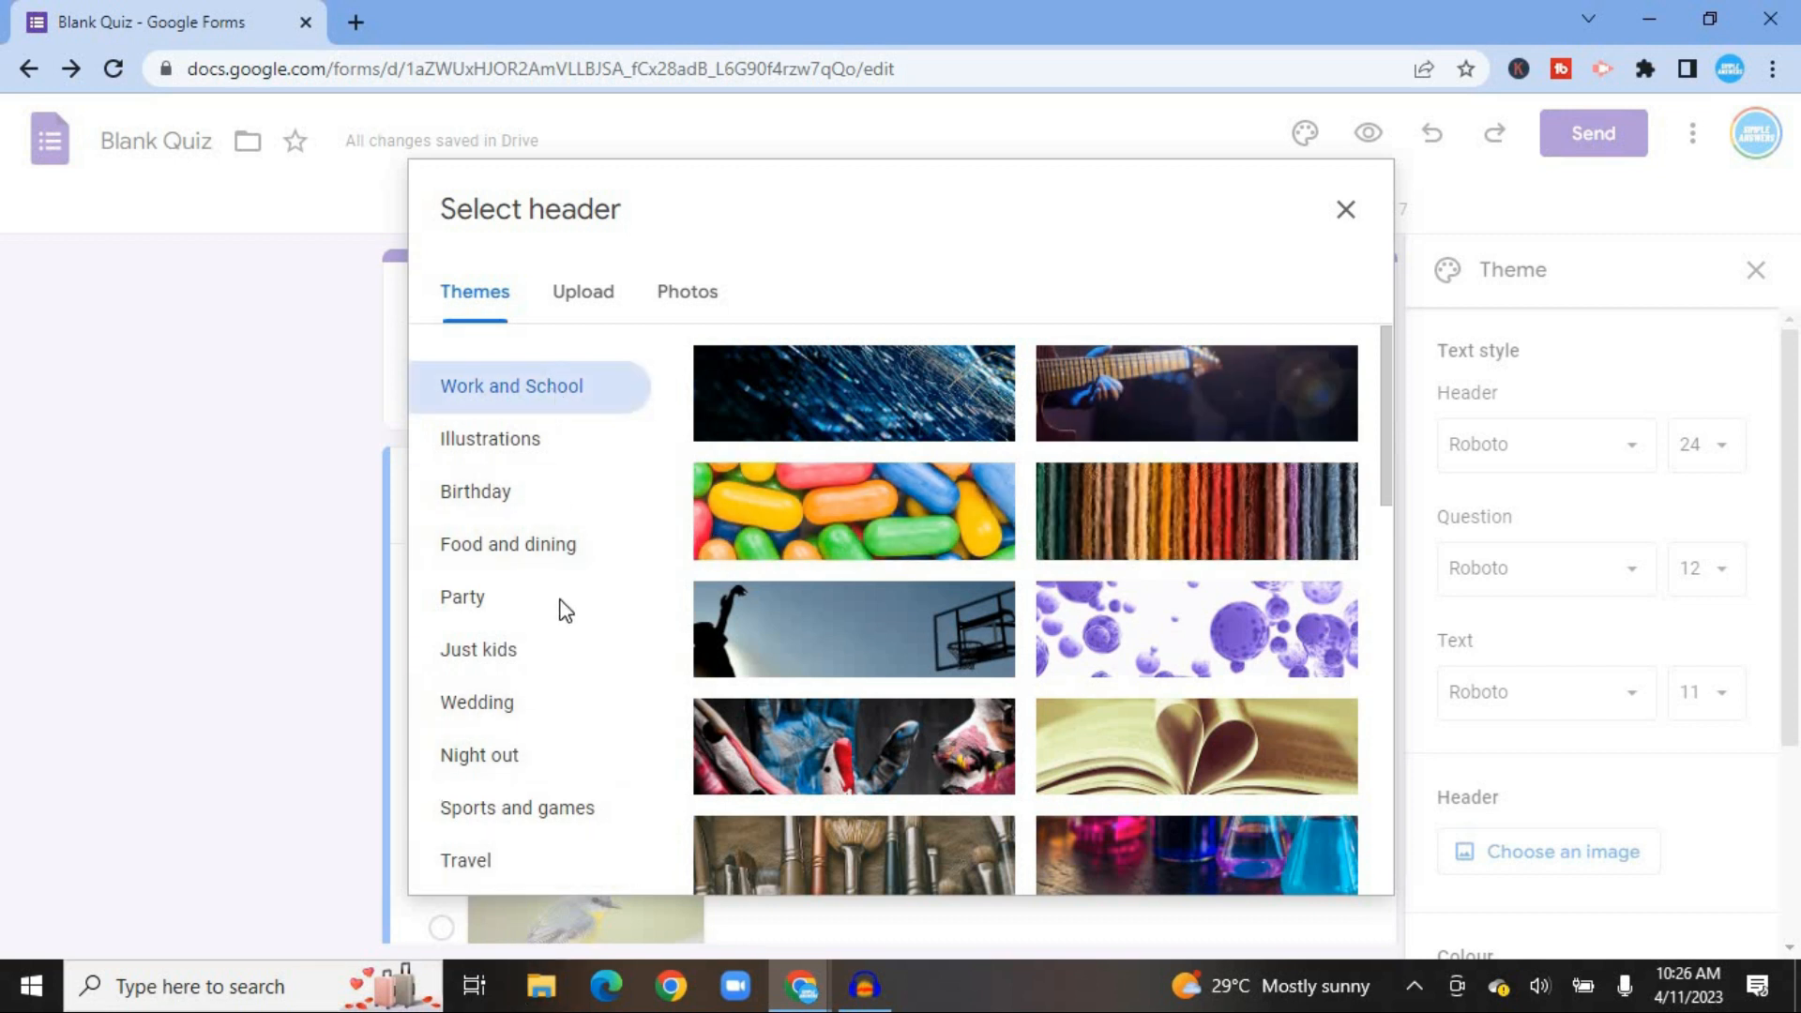
left_click(600, 312)
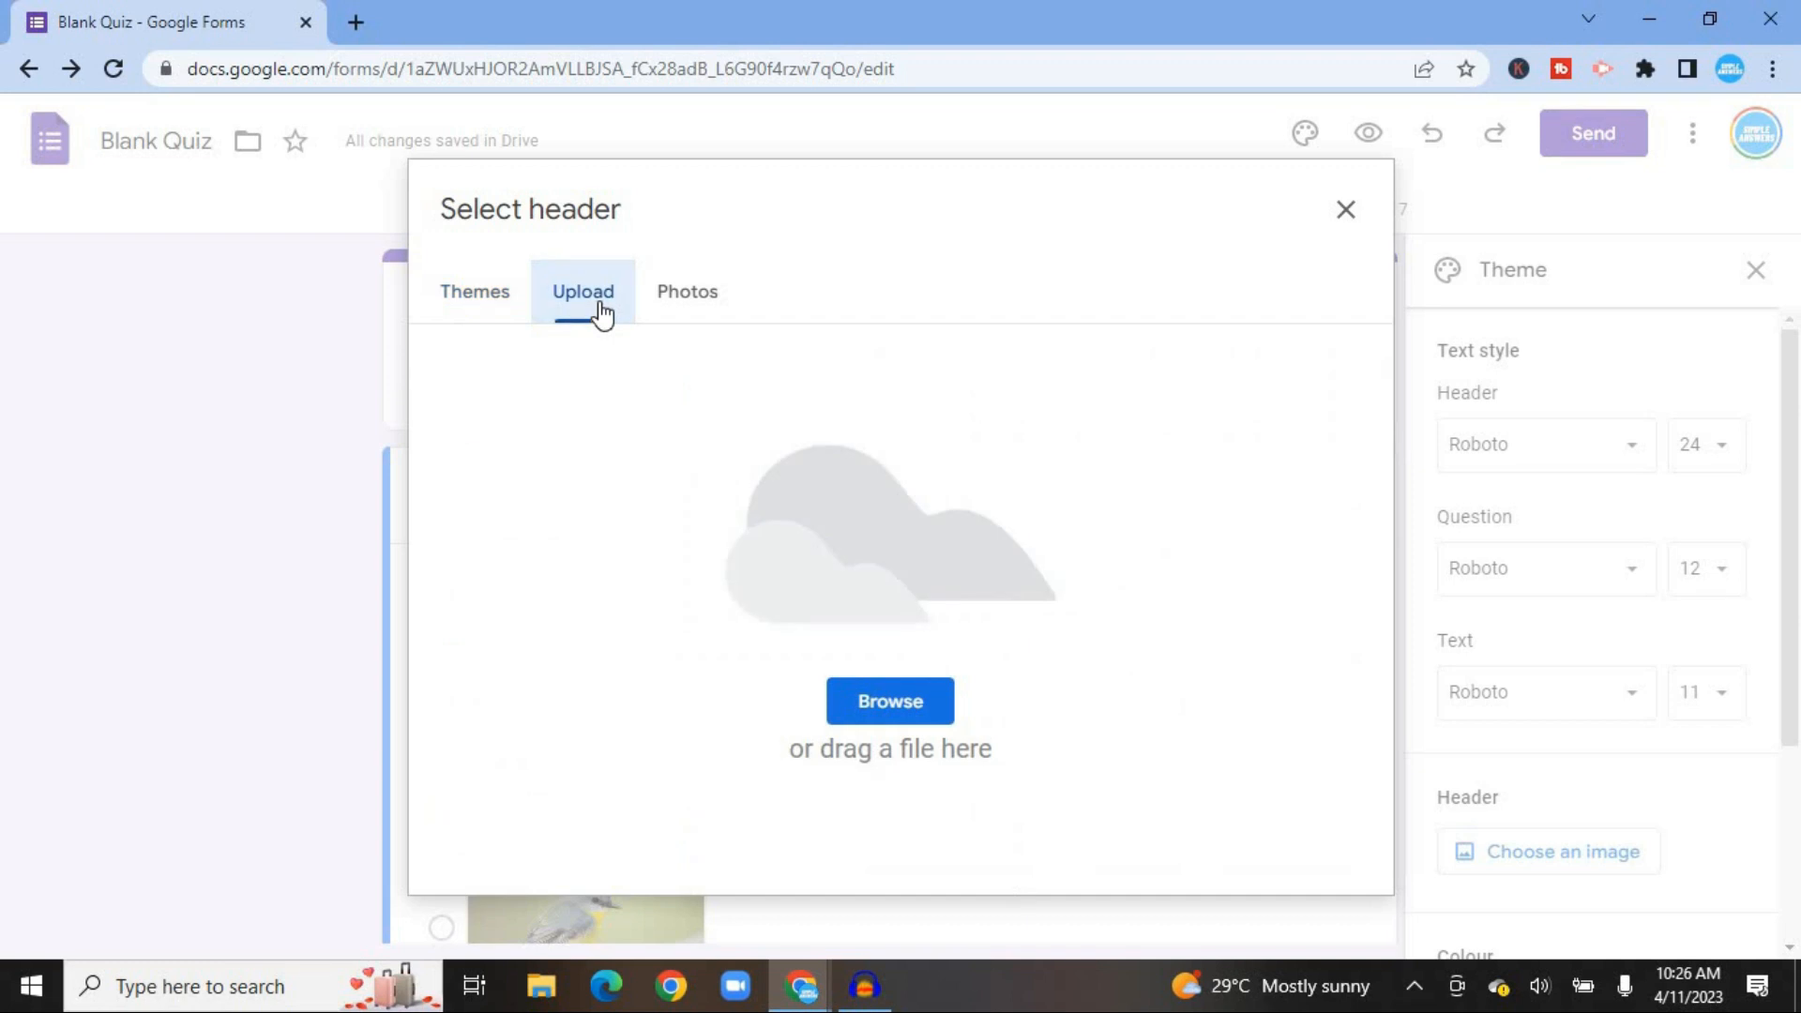
left_click(667, 302)
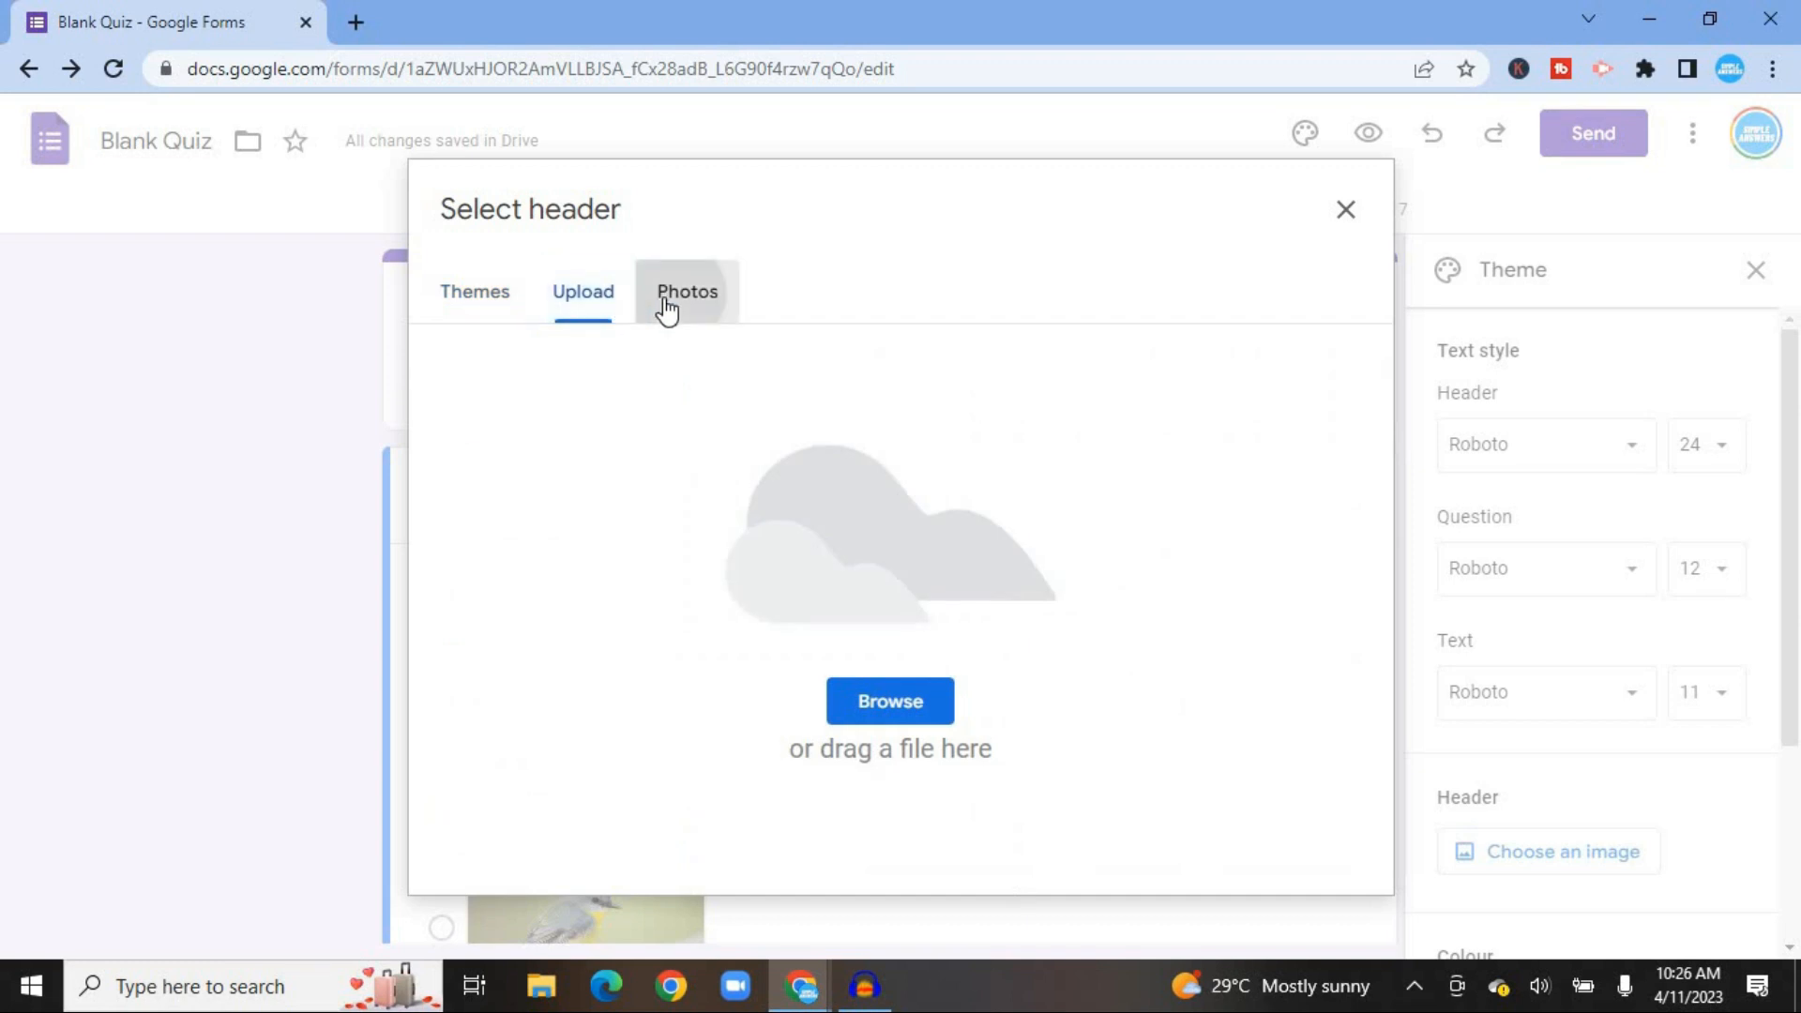
left_click(603, 303)
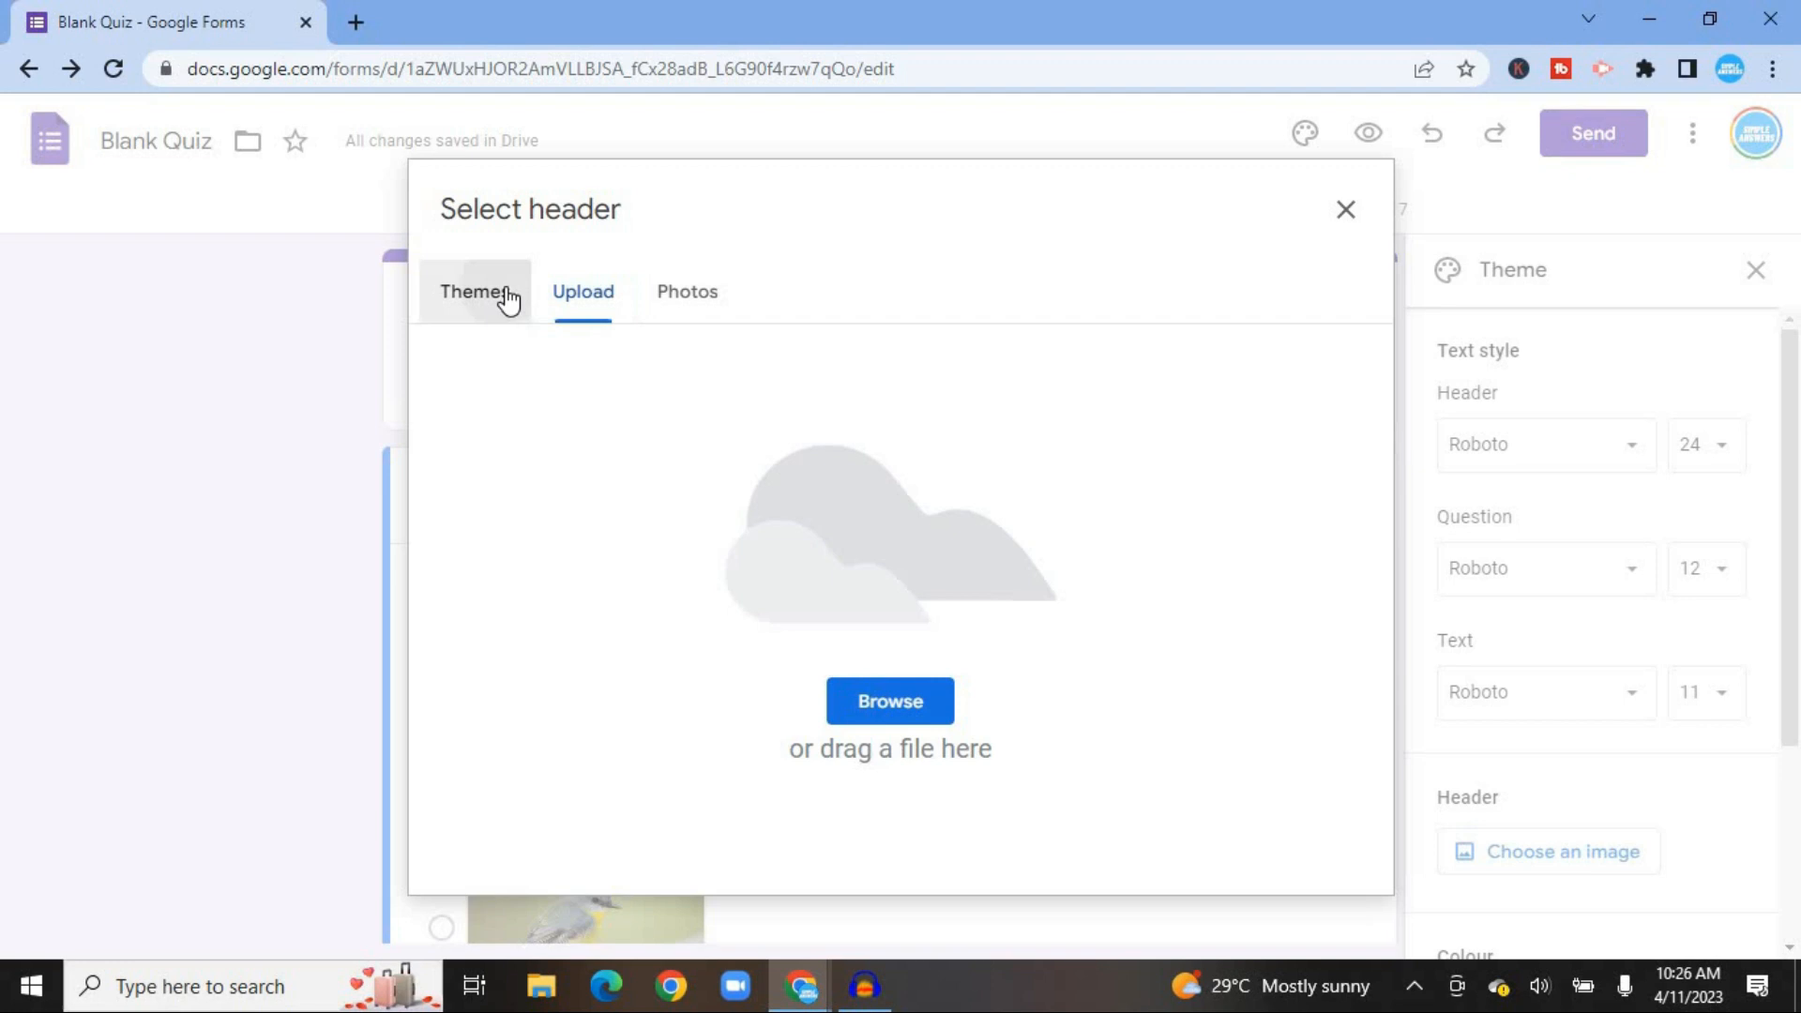
left_click(508, 300)
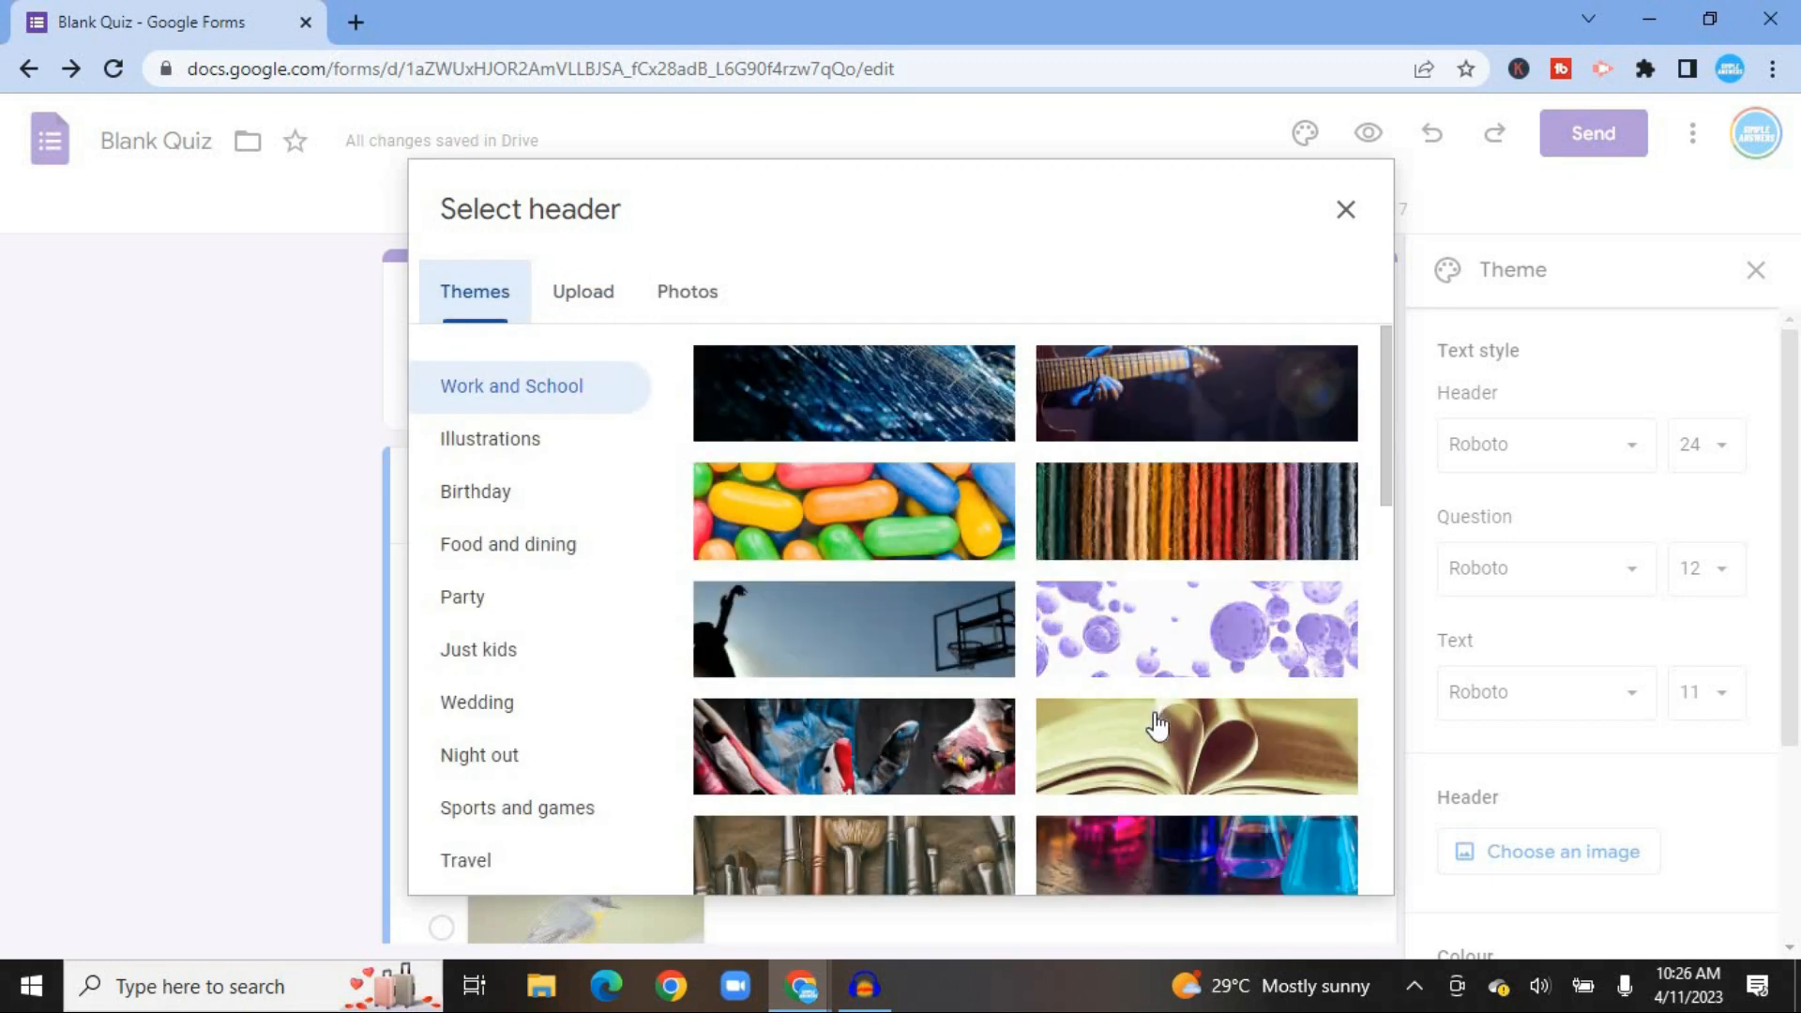
left_click(1219, 741)
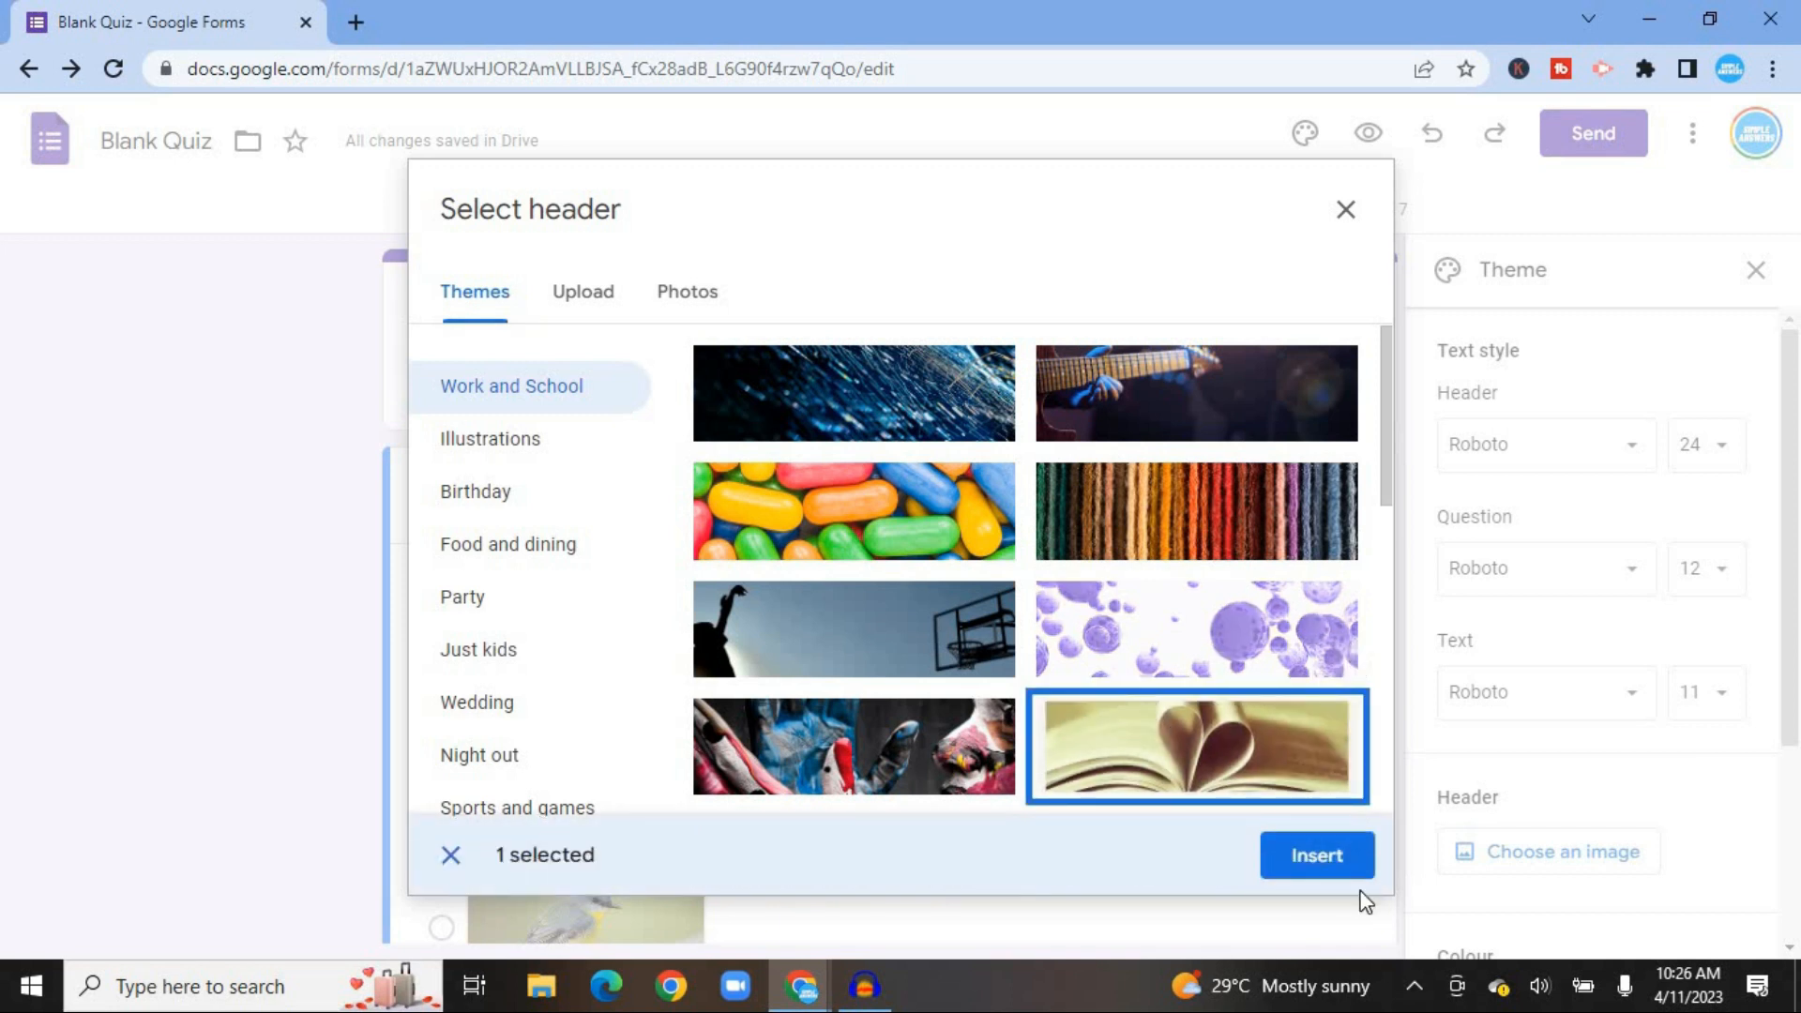
left_click(1330, 864)
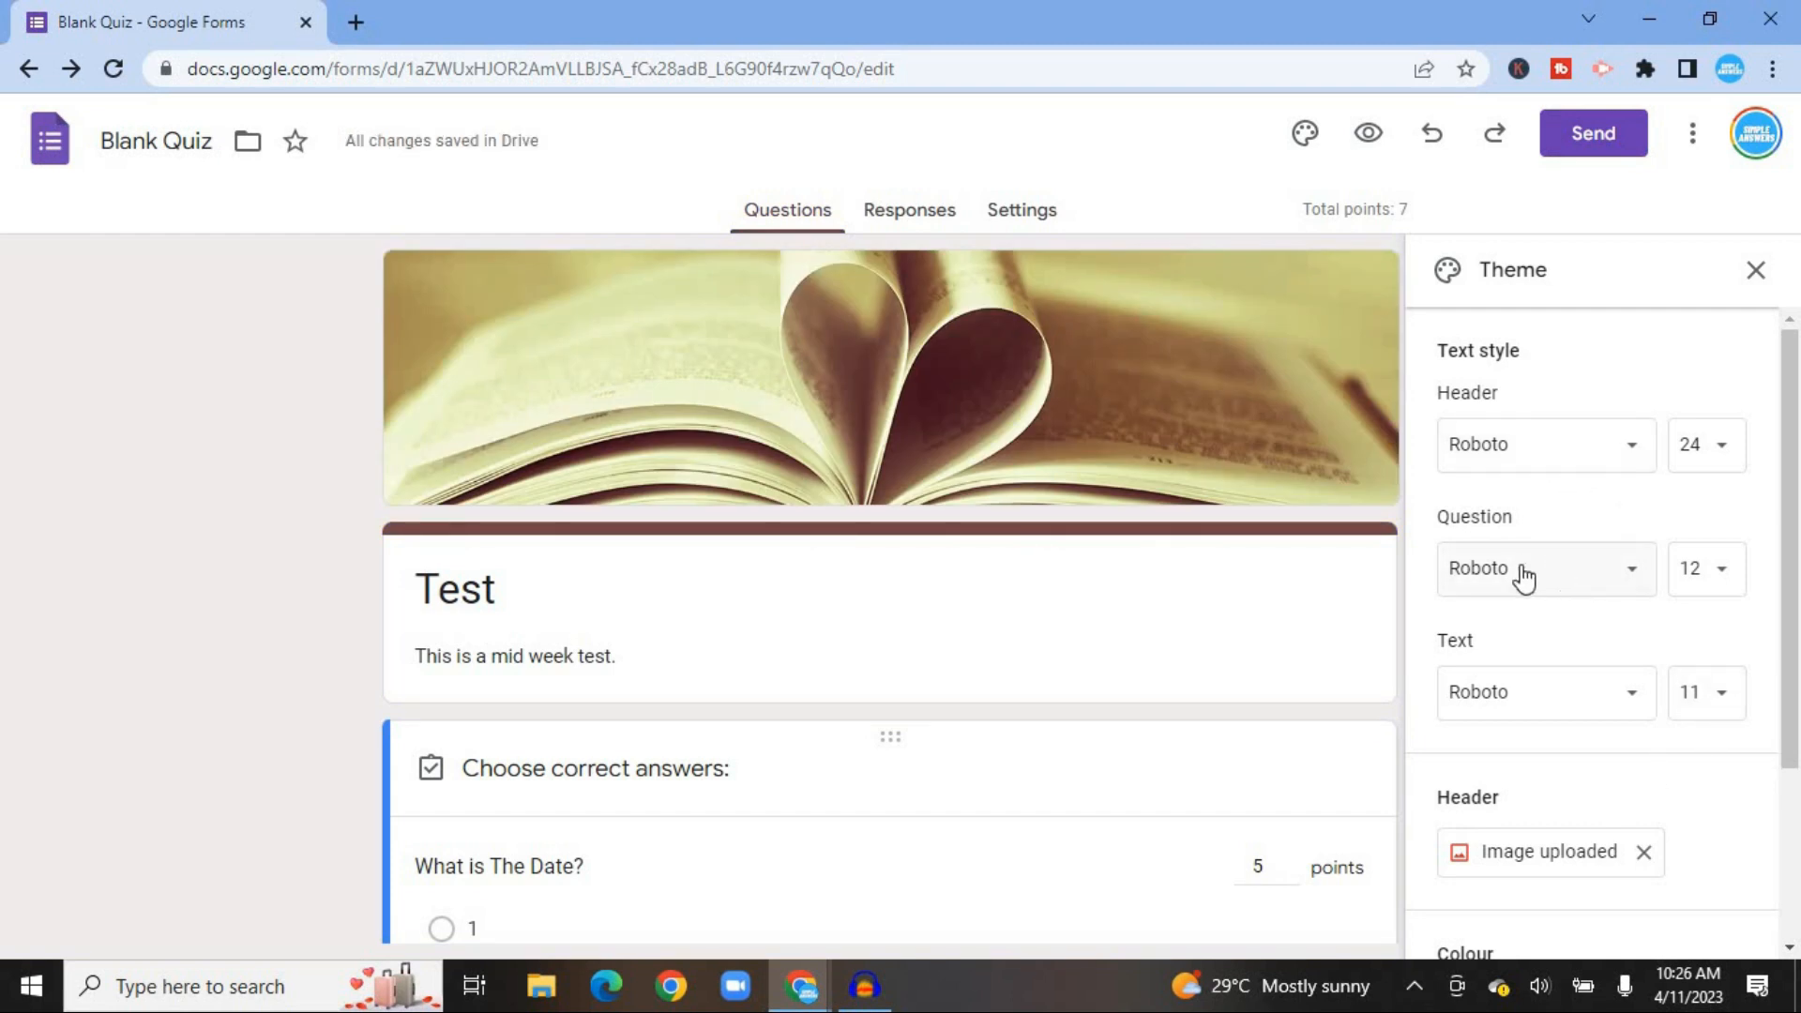
Step: Set the theme's question text to Montserrat Semi Bold at size 14 and close the theme settings
left_click(1610, 582)
mouse_move(1607, 784)
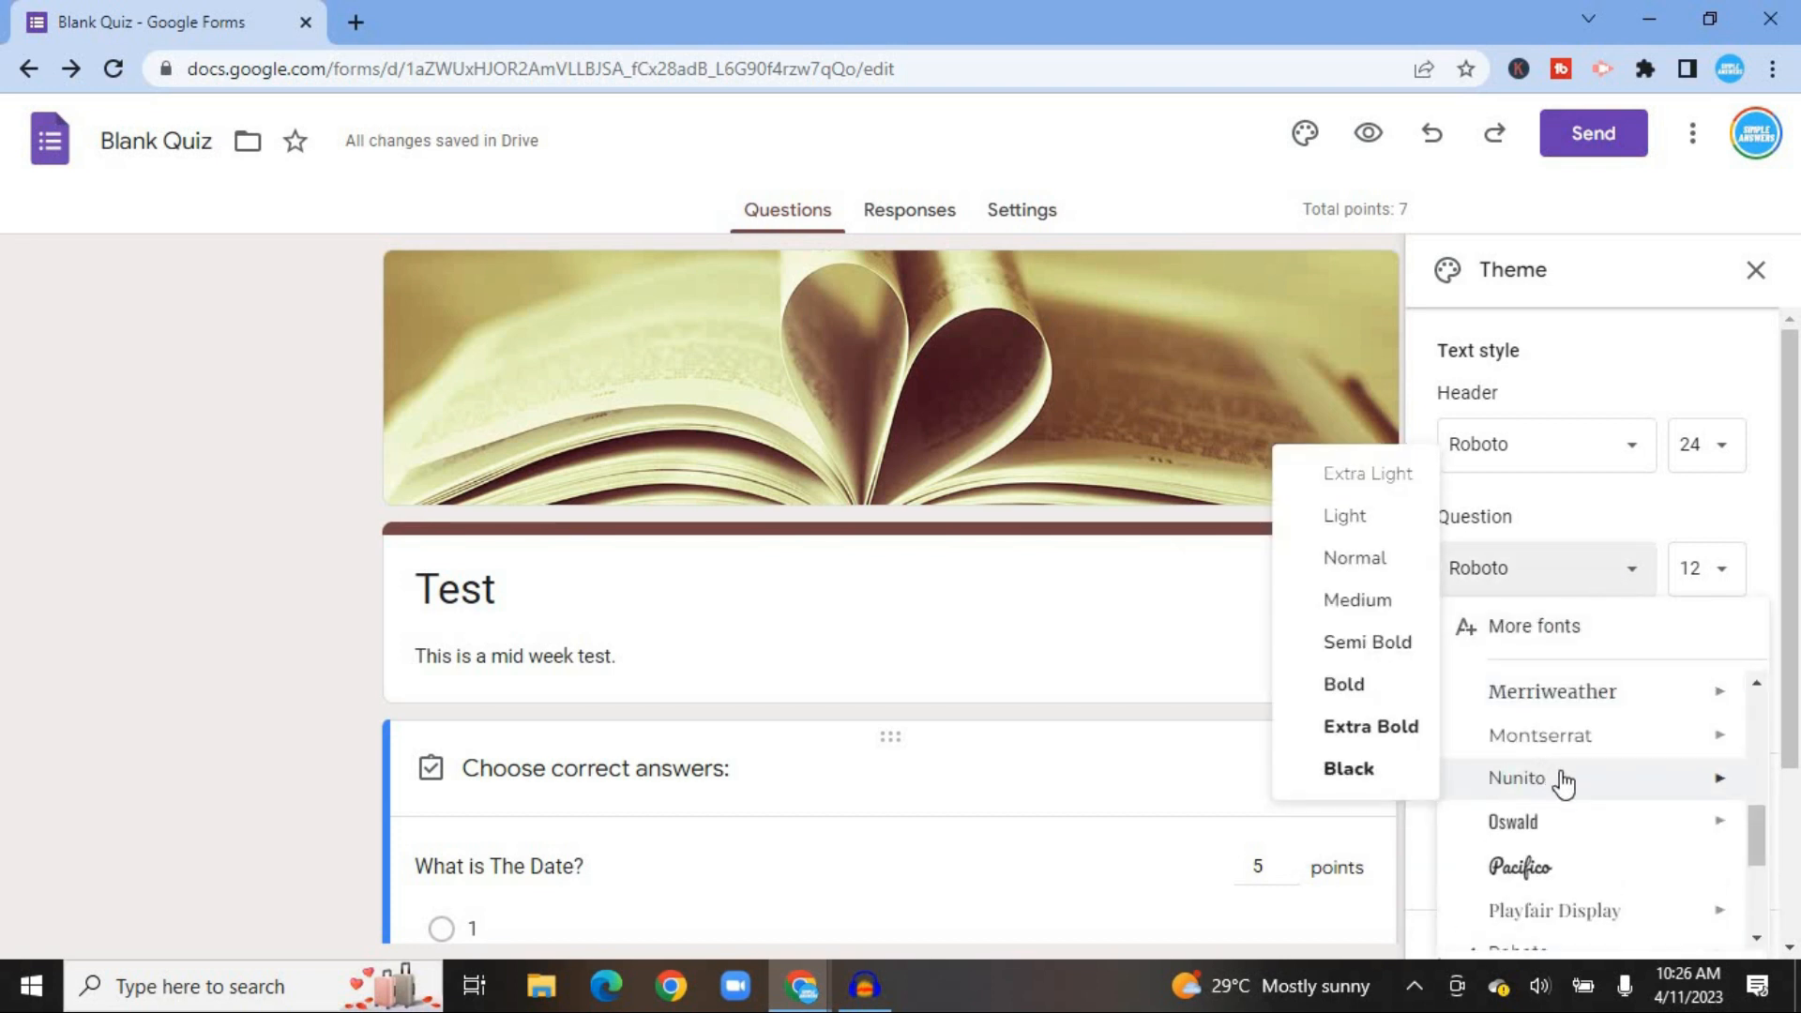
mouse_move(1592, 750)
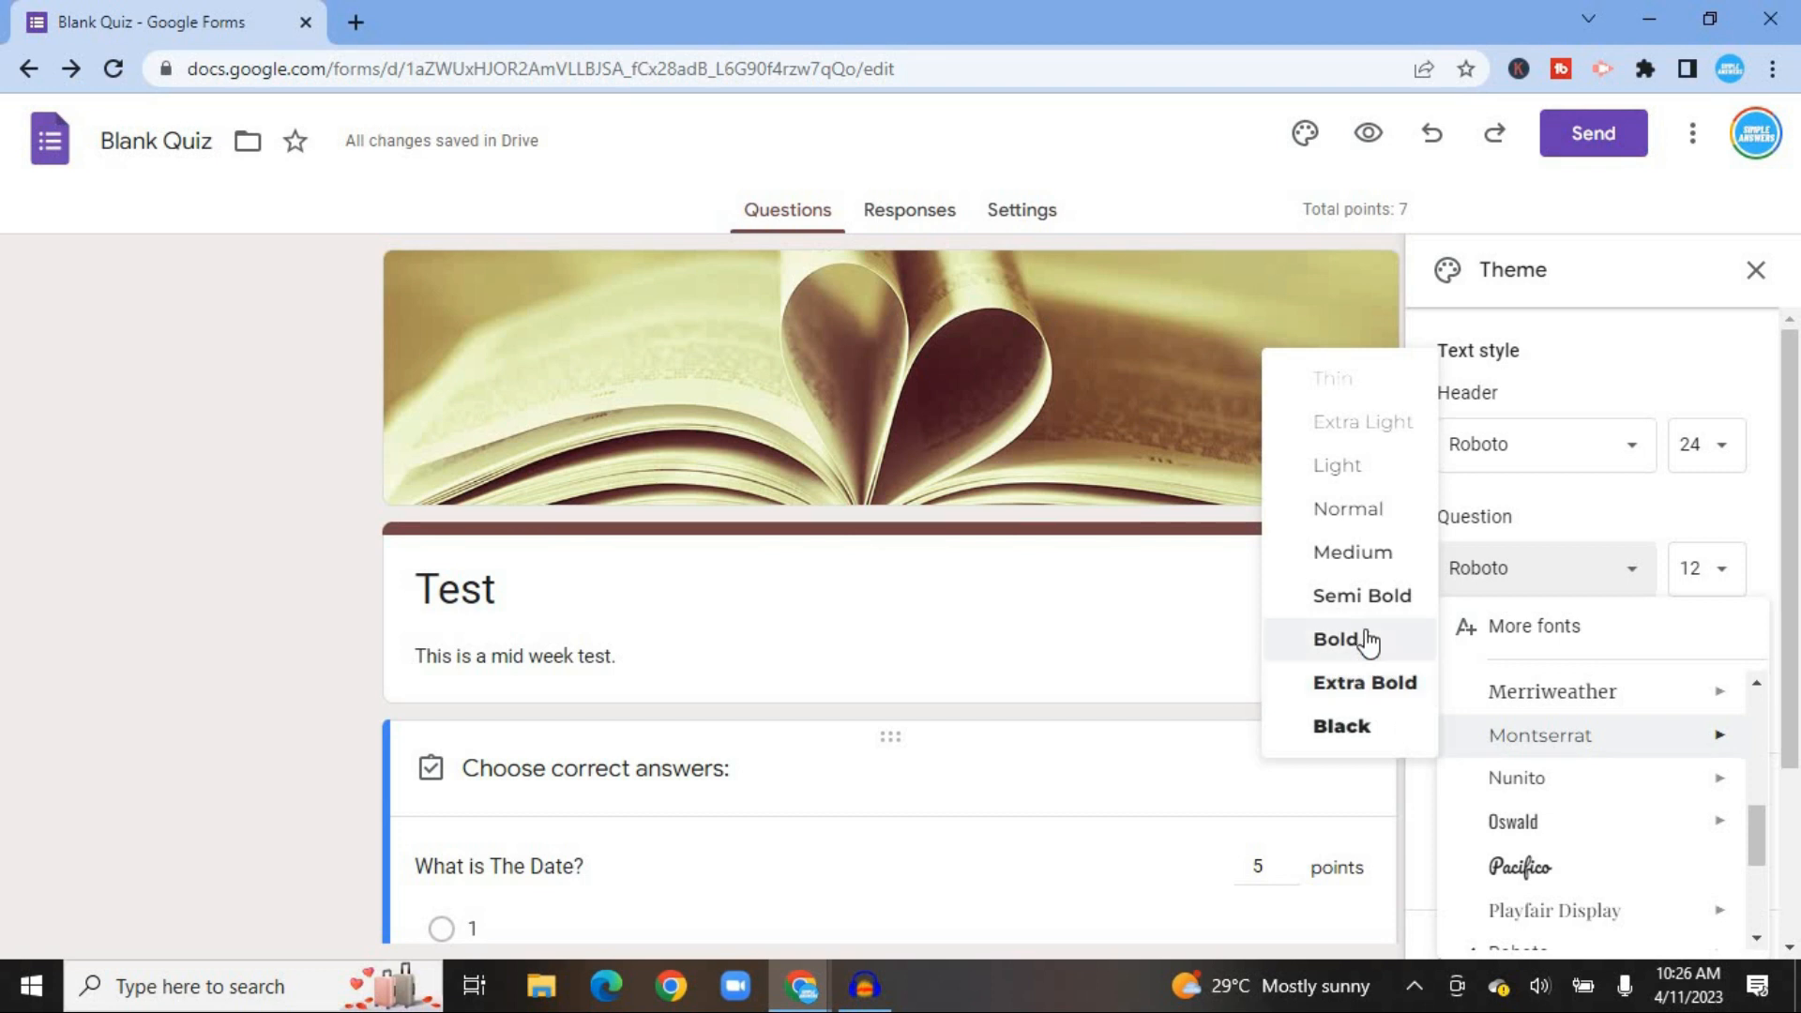
left_click(1375, 606)
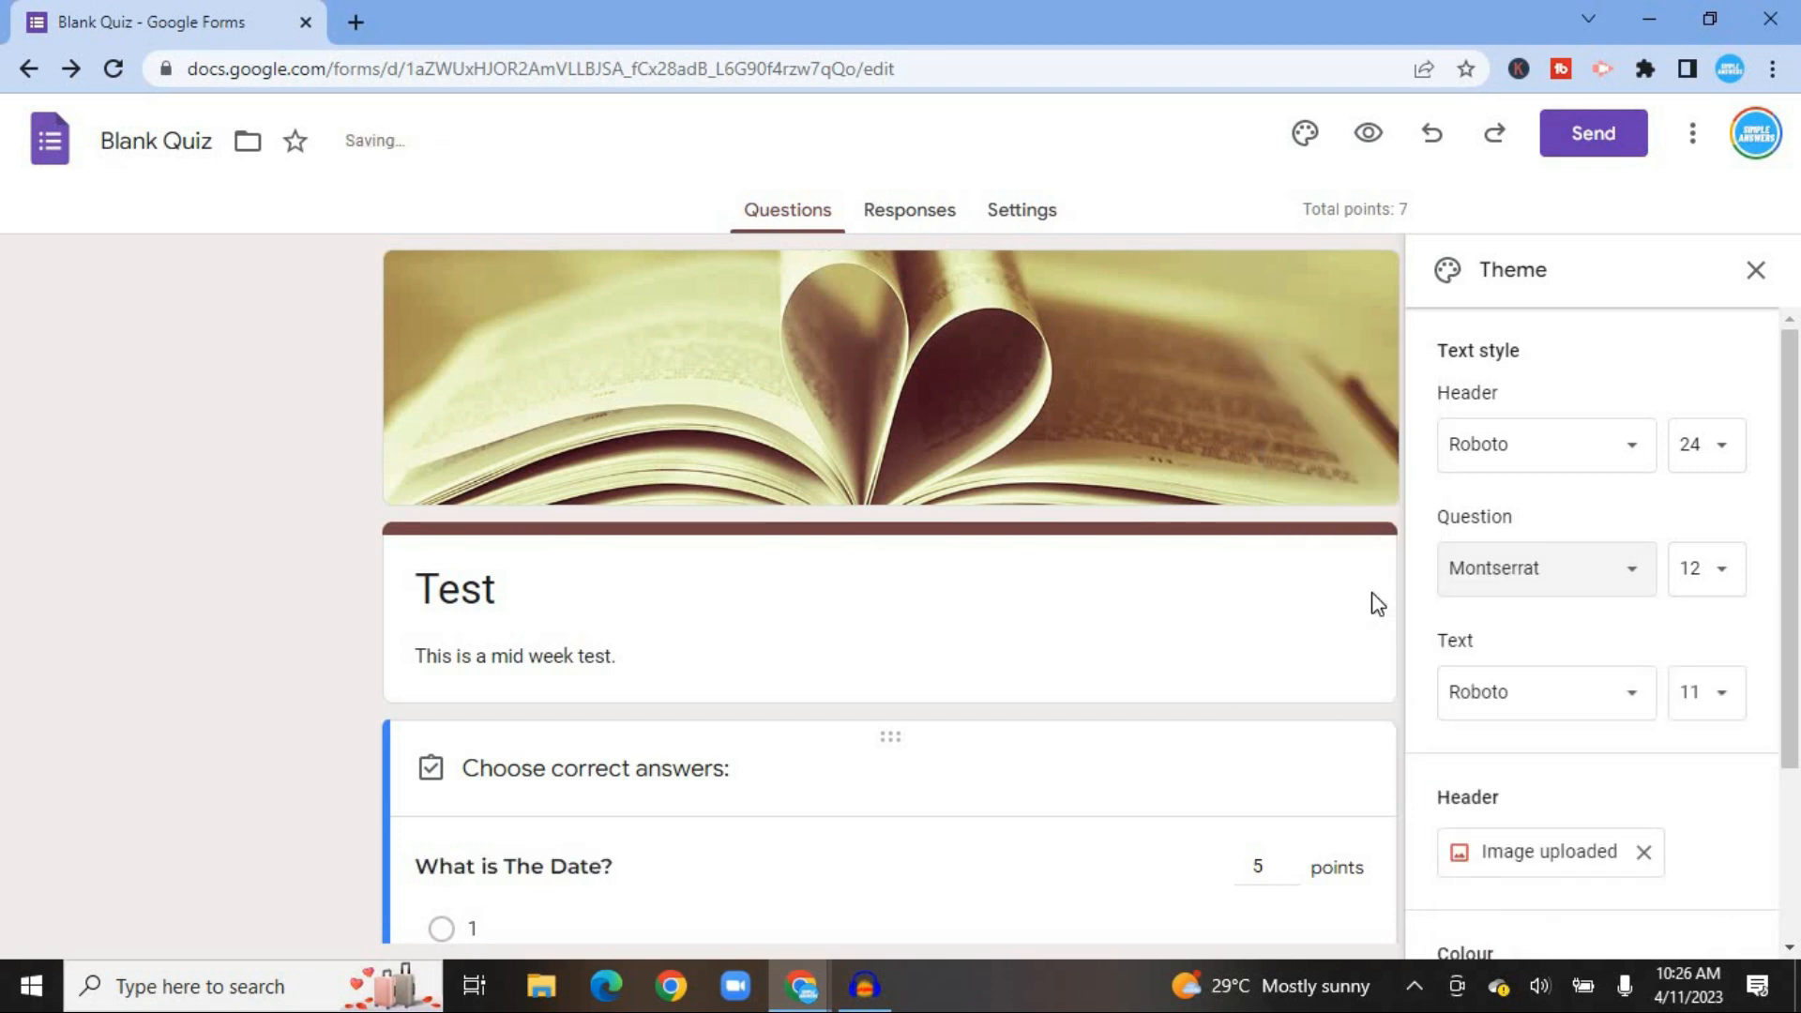
left_click(1713, 577)
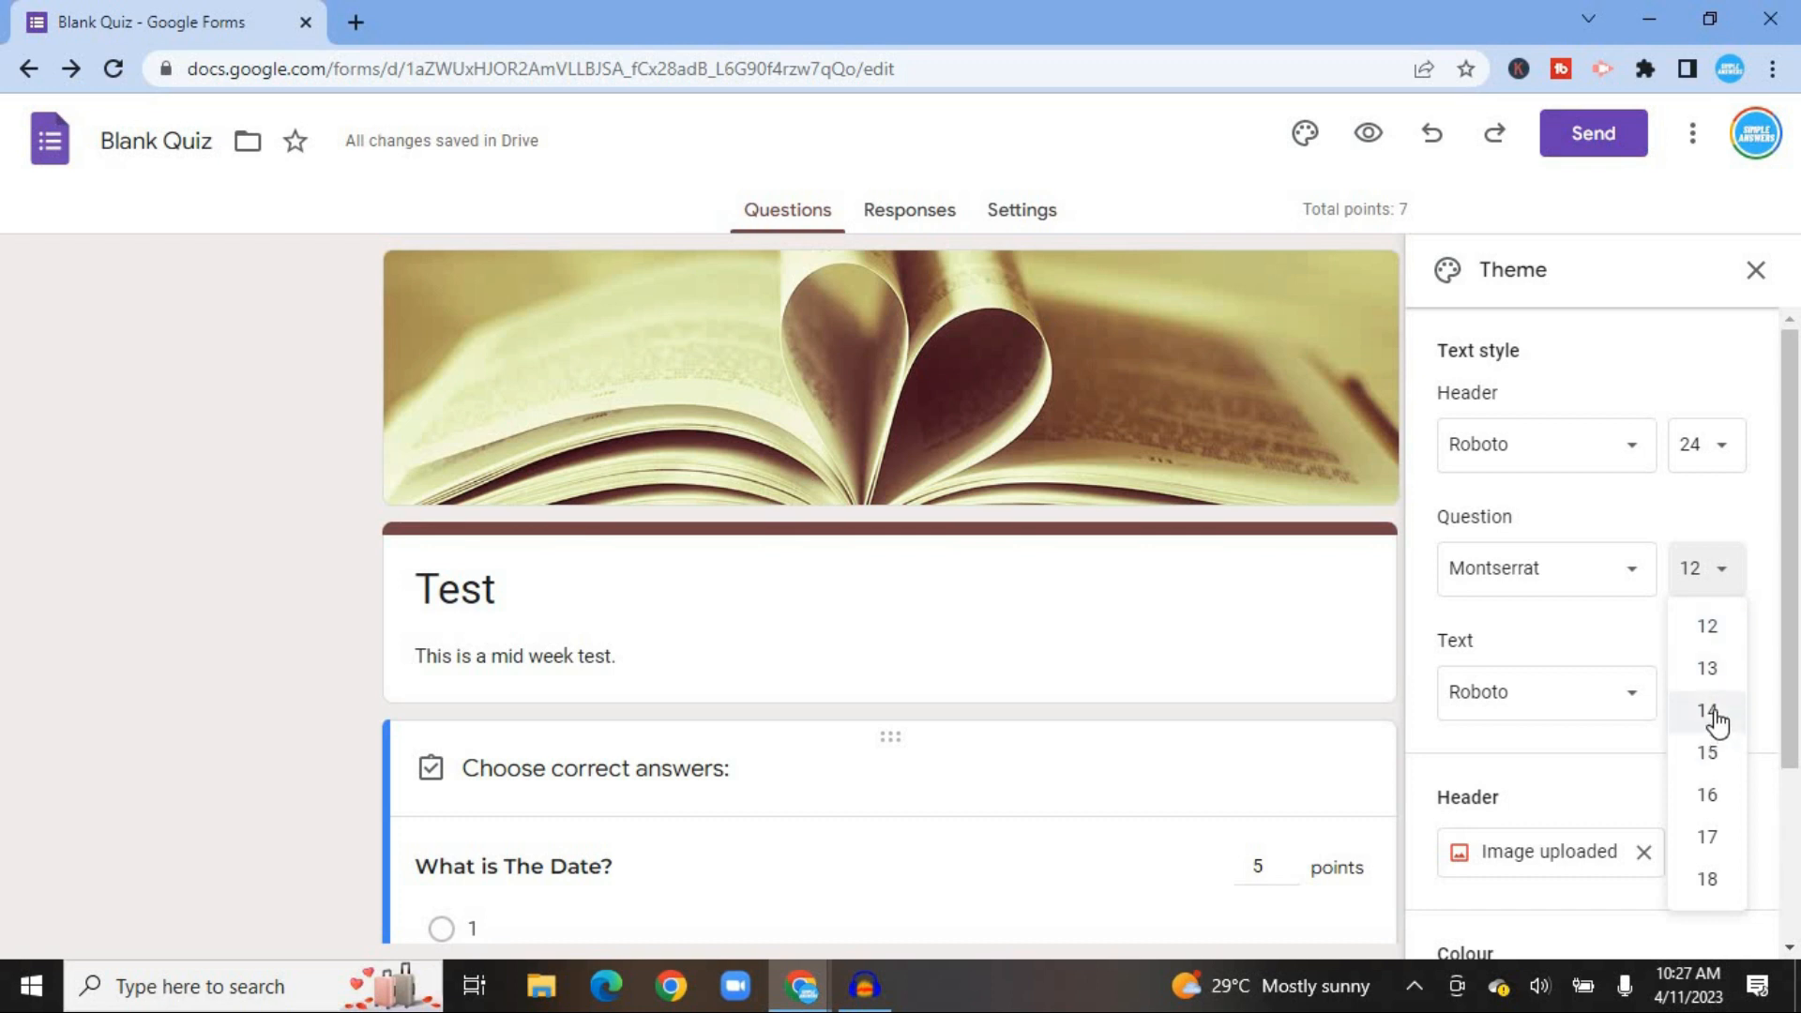
left_click(1712, 720)
left_click_drag(1790, 593, 1797, 833)
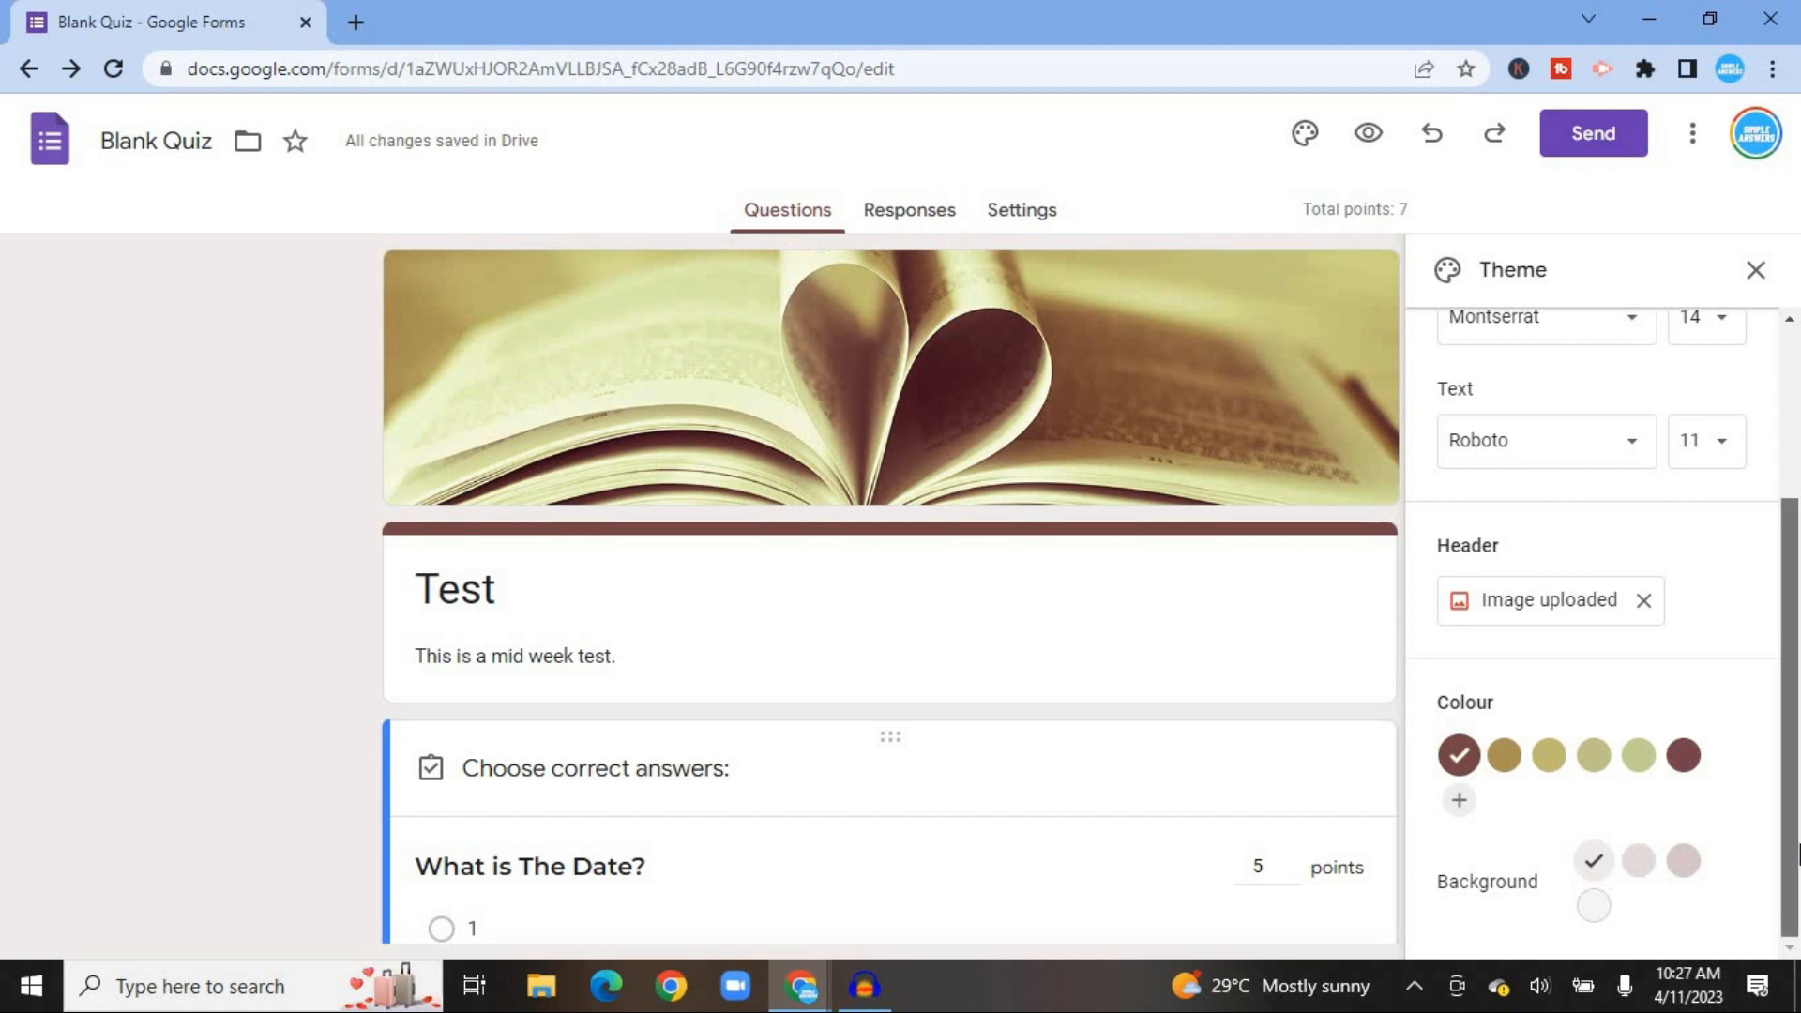
left_click_drag(1798, 823, 1798, 445)
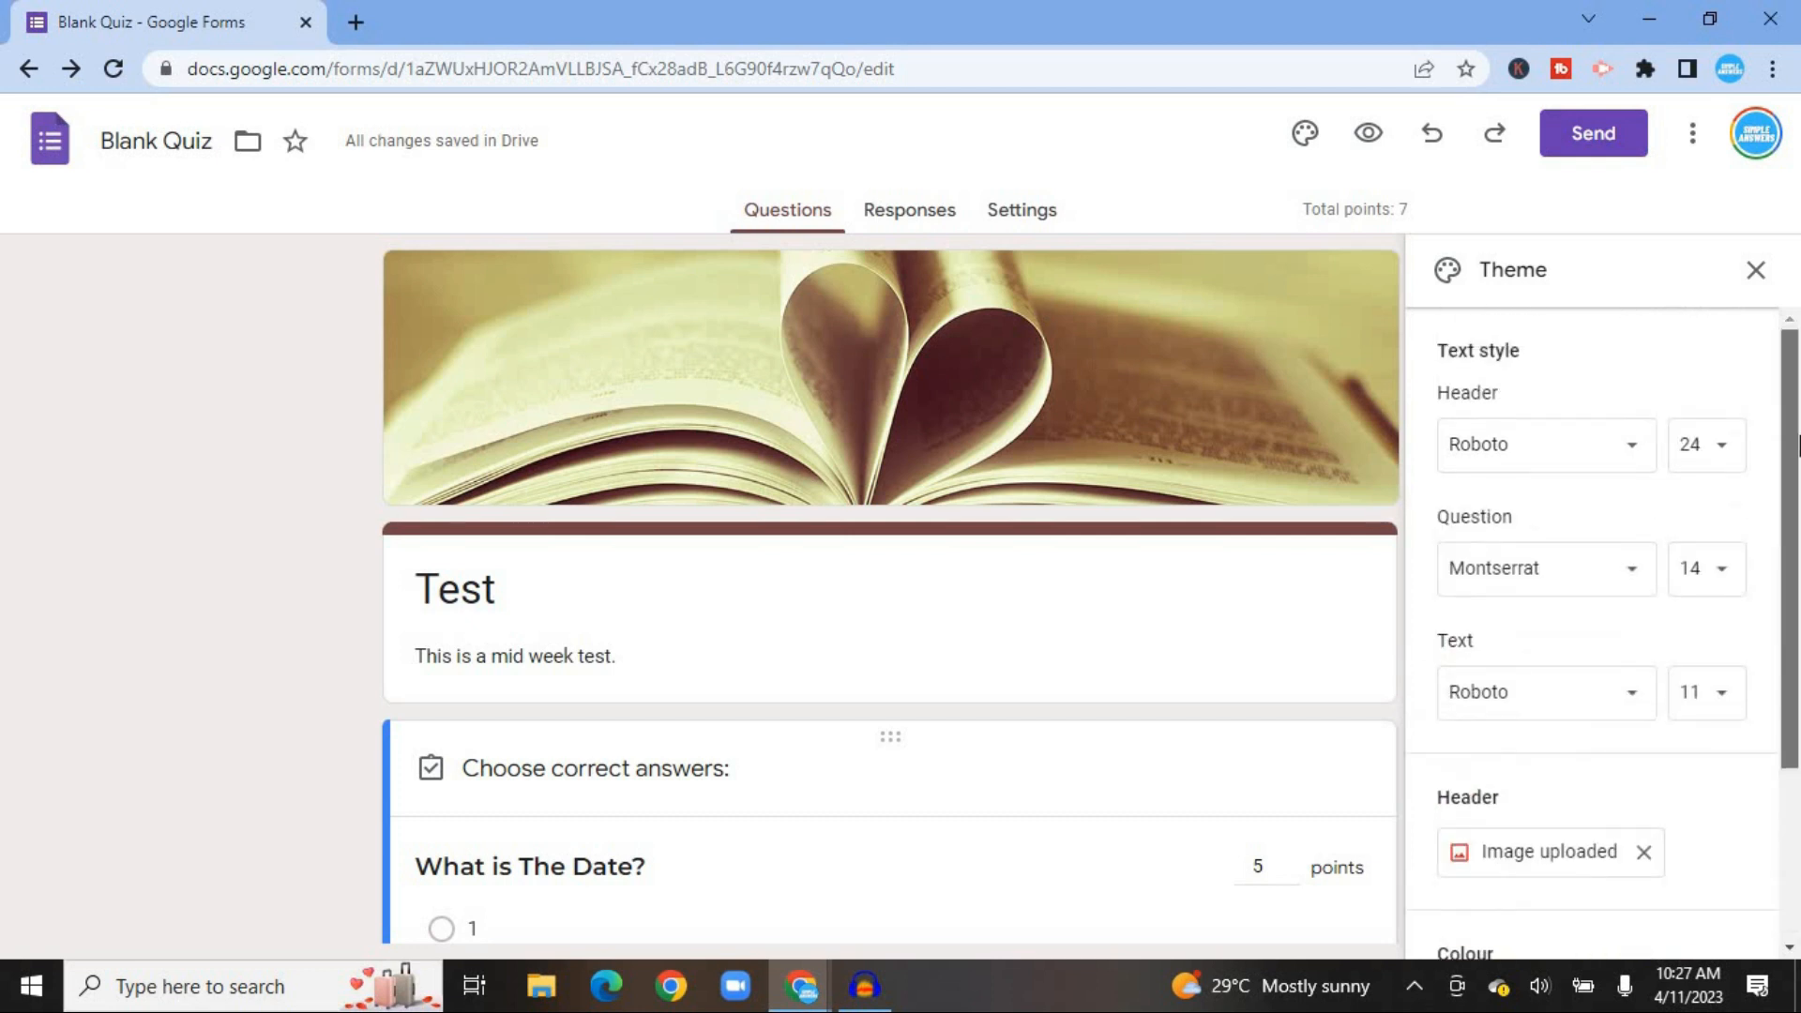
left_click(1757, 272)
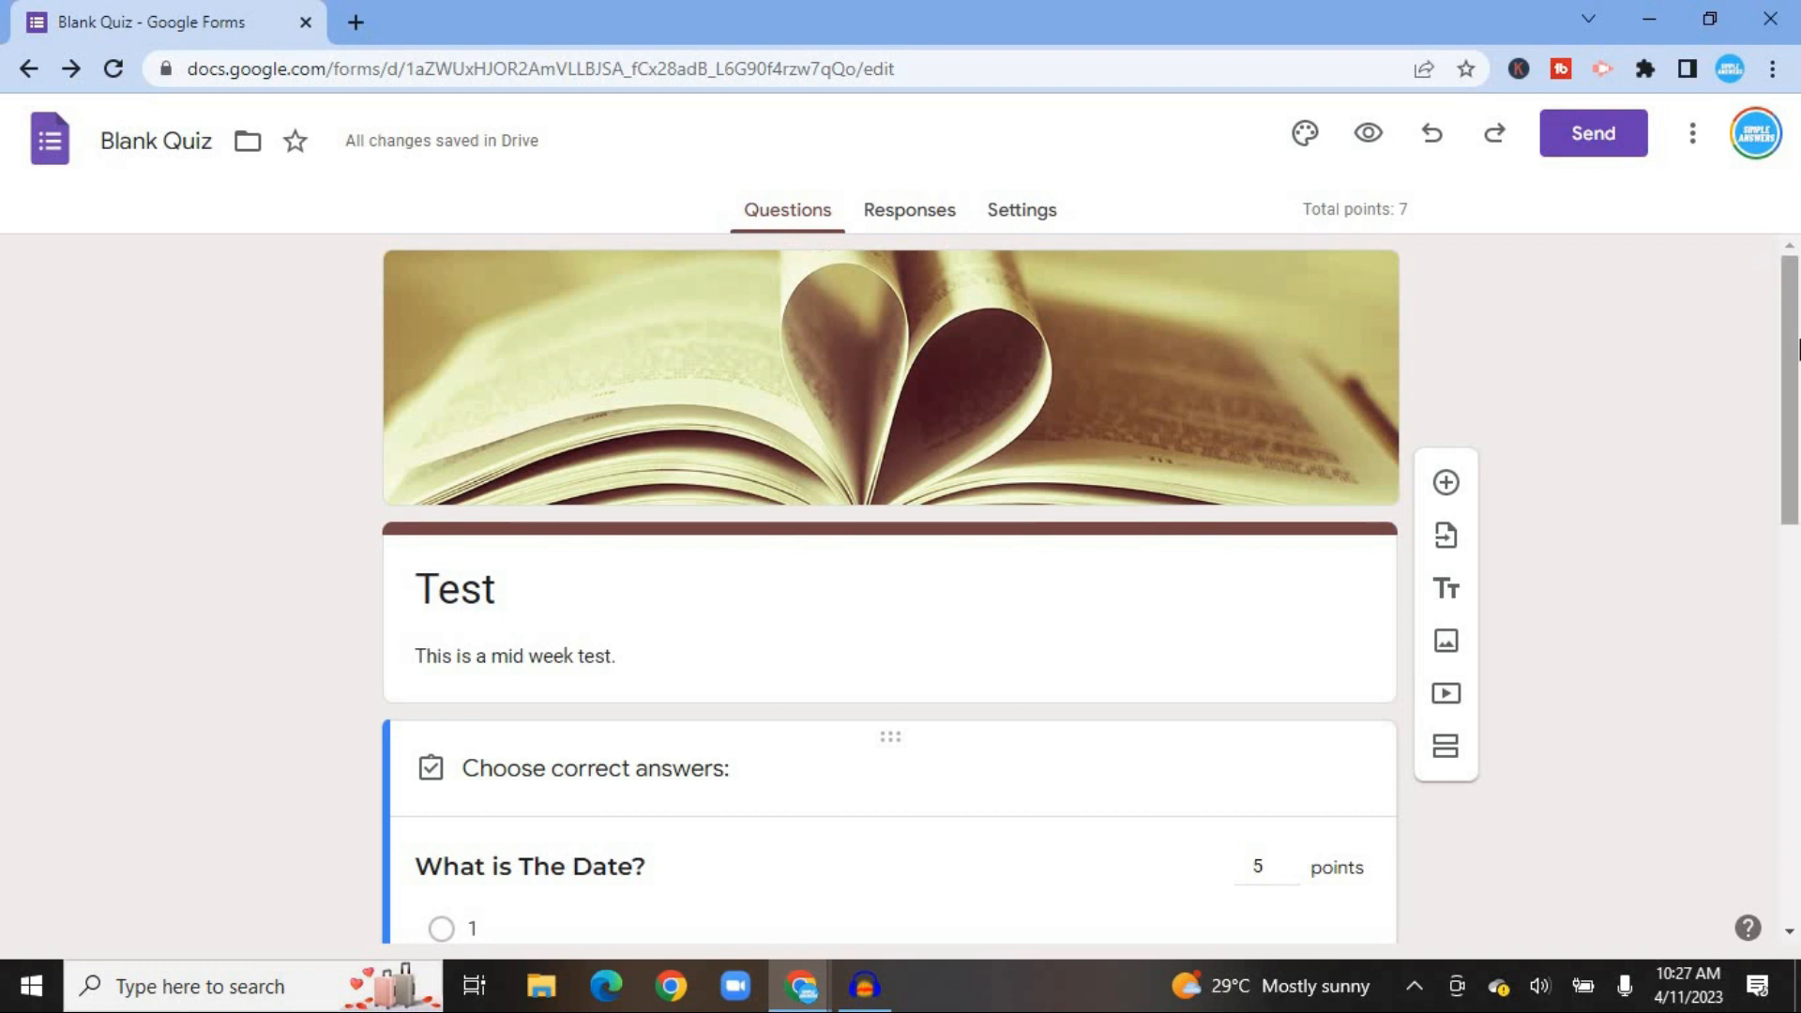
Step: Add a new section to the form after the "What is The Date?" question
scroll(1799, 432, "down", 2)
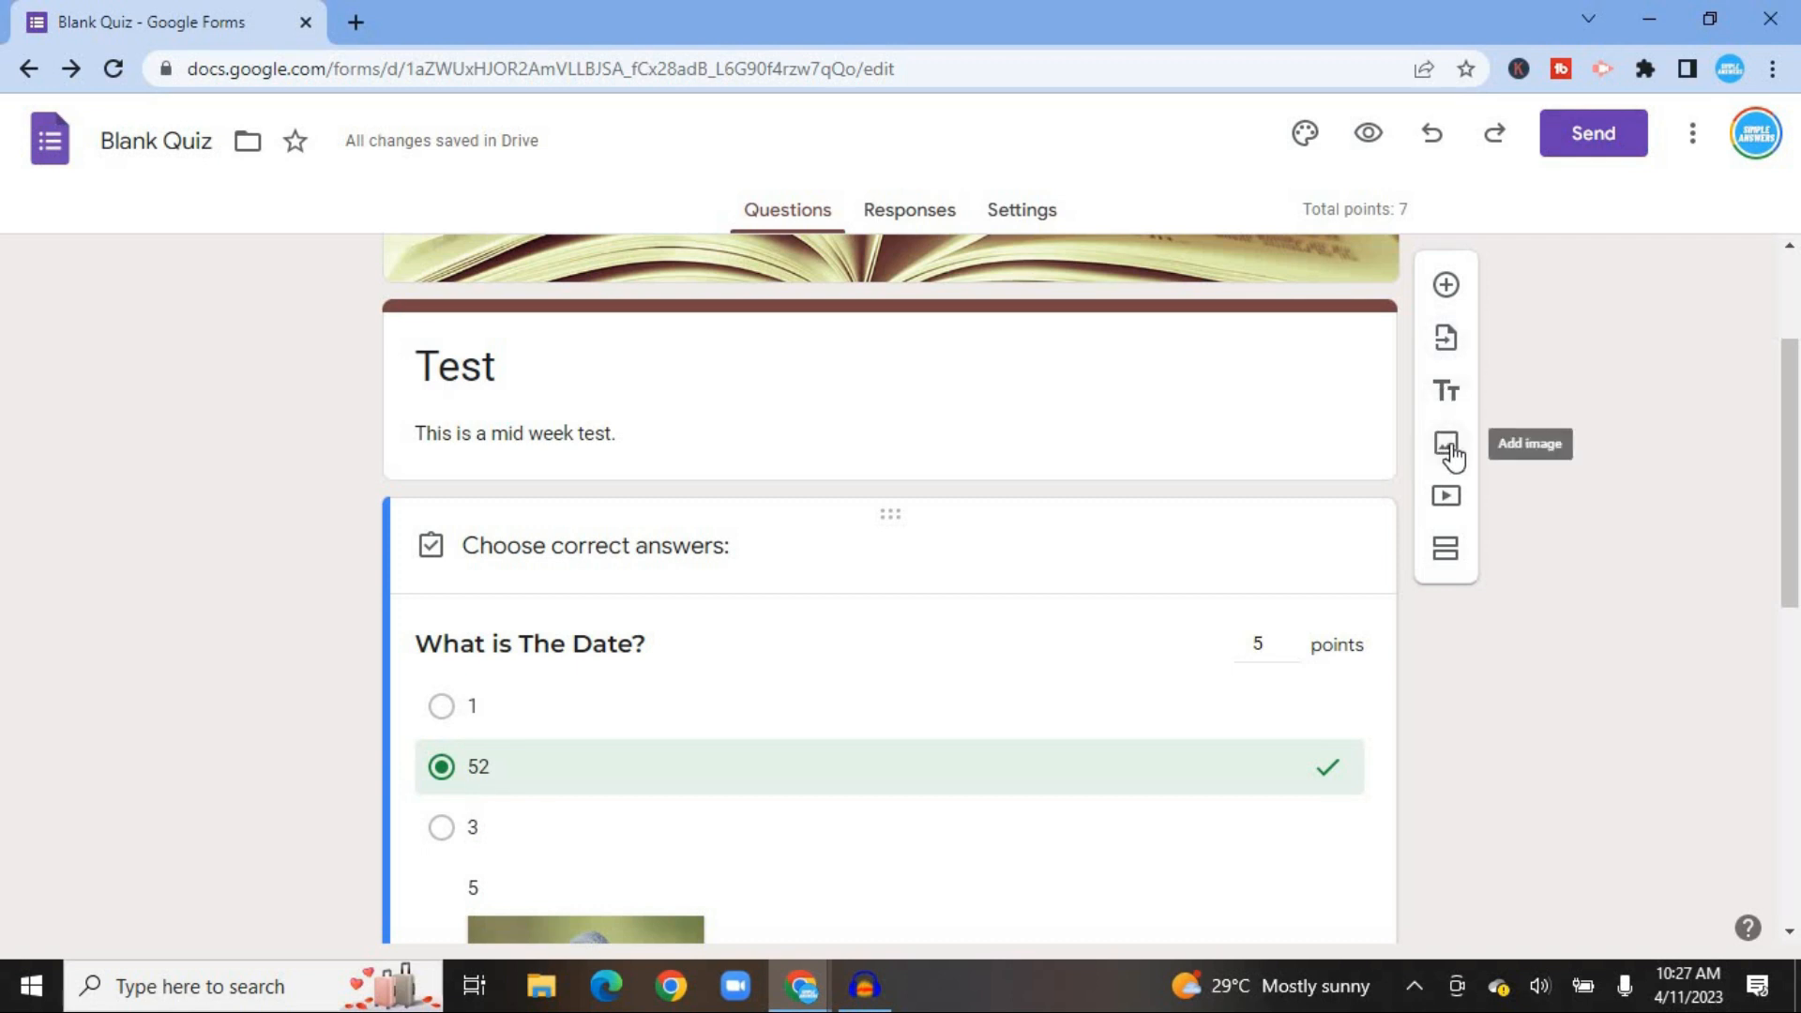
left_click(1449, 551)
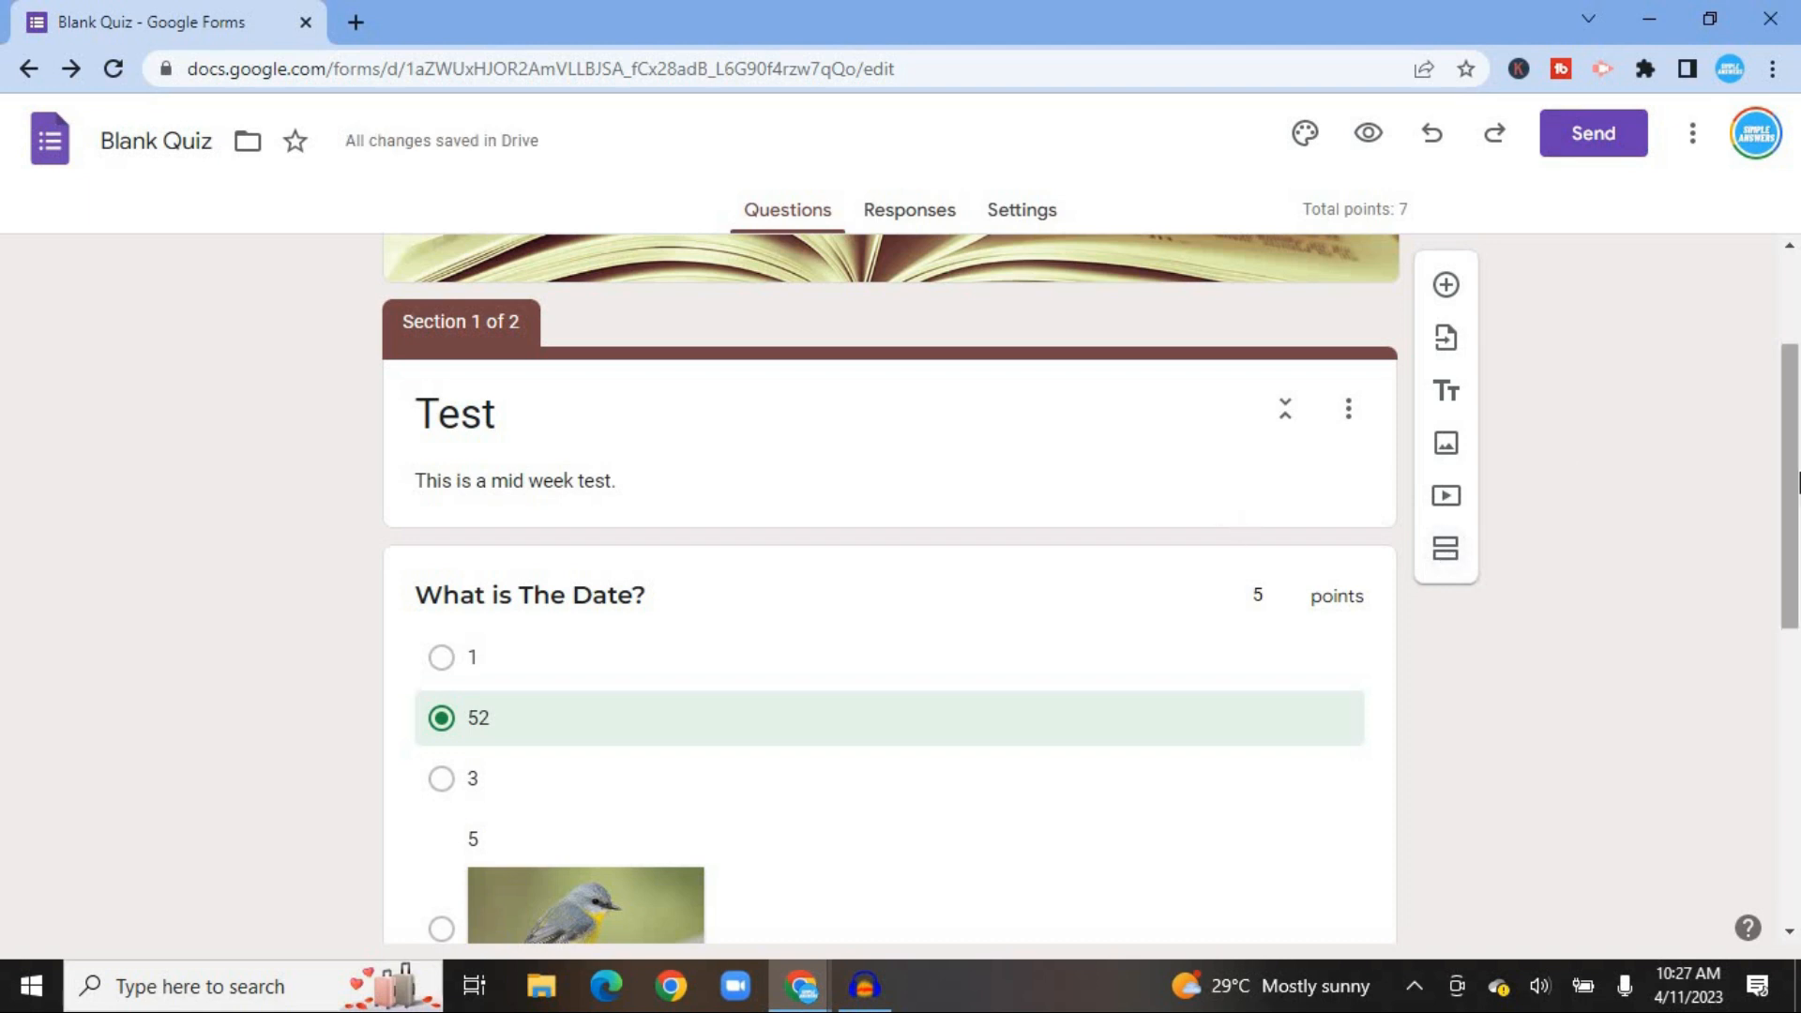
left_click_drag(1797, 484, 1797, 924)
left_click_drag(1798, 741, 1798, 406)
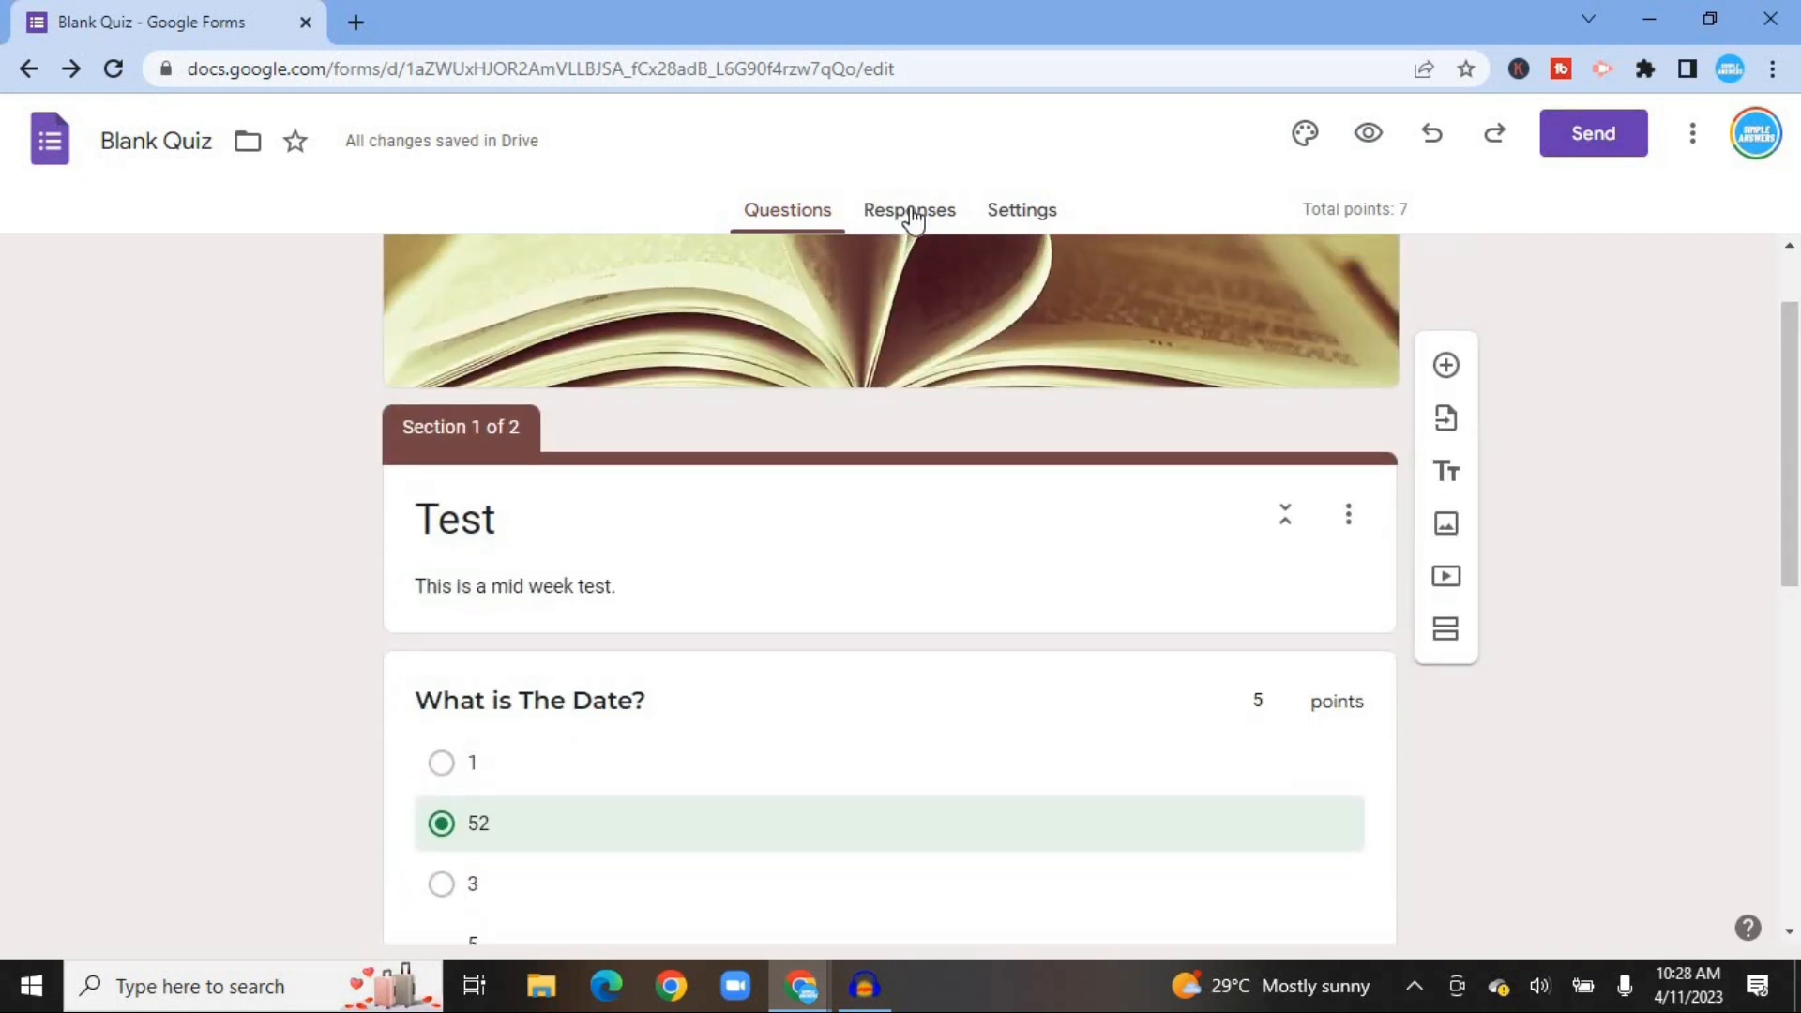
Step: Open the form's responses and look through the additional options for handling them
left_click(910, 212)
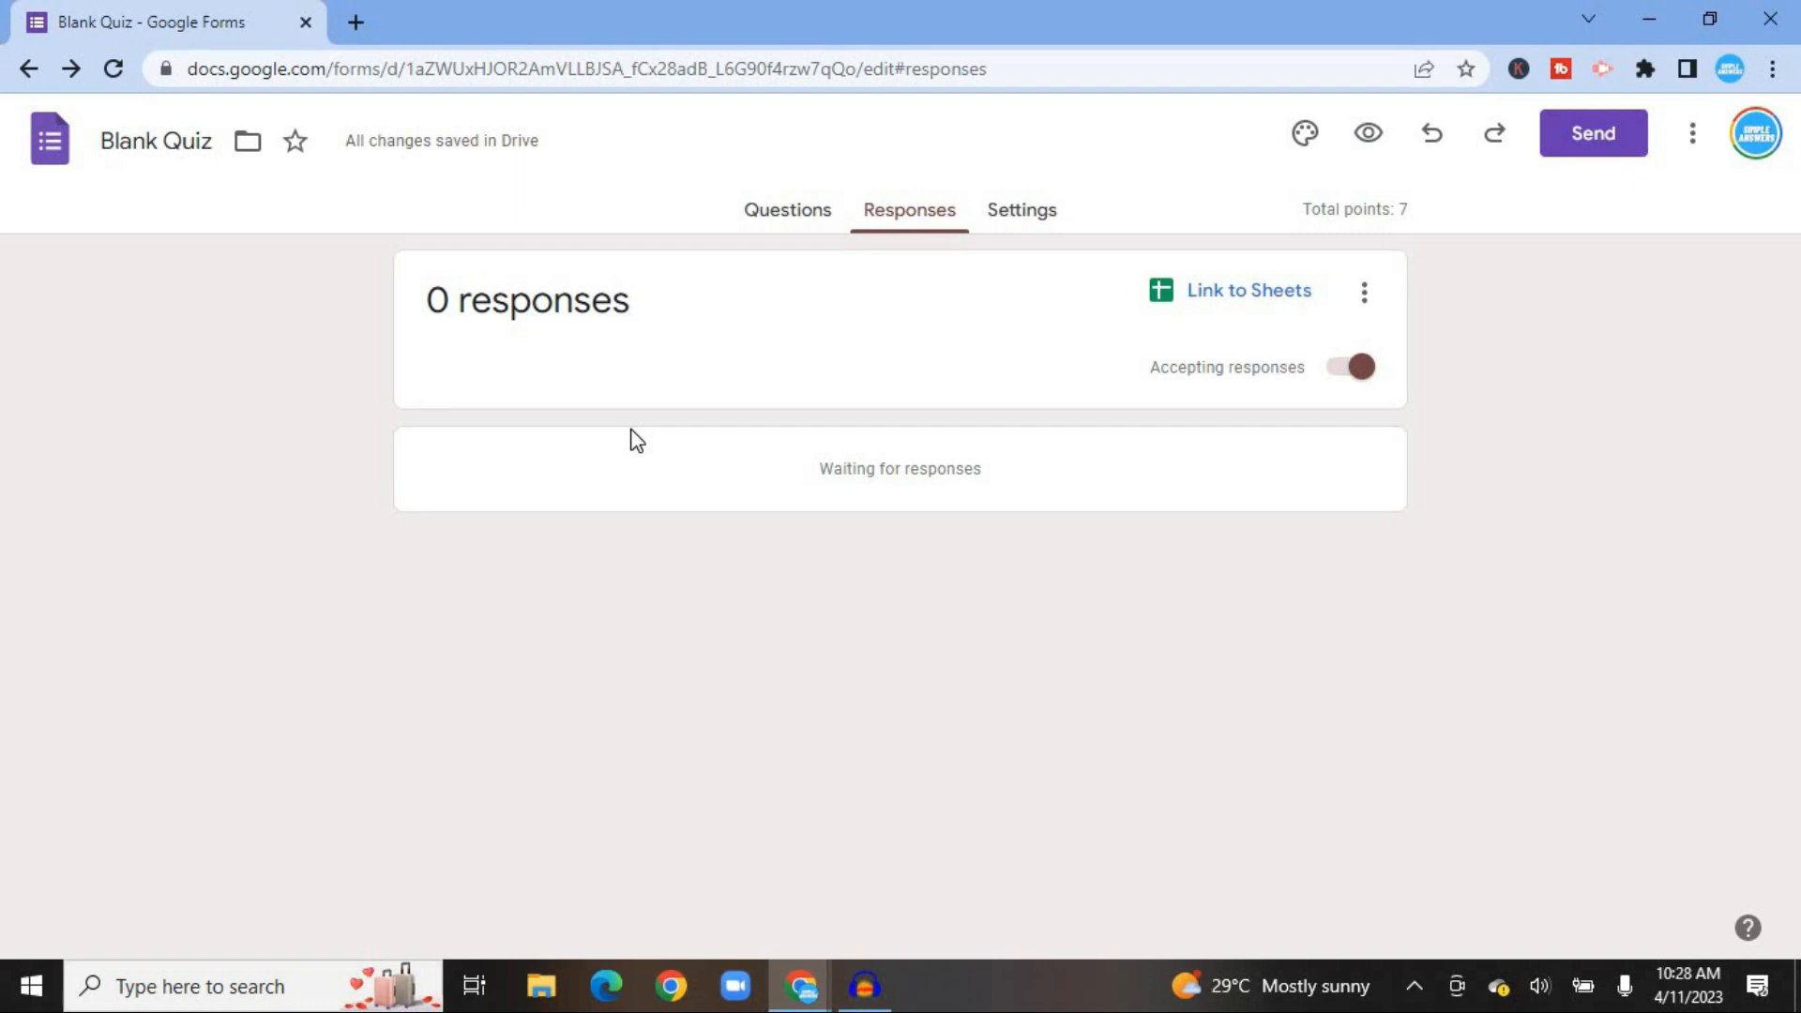
left_click(1366, 296)
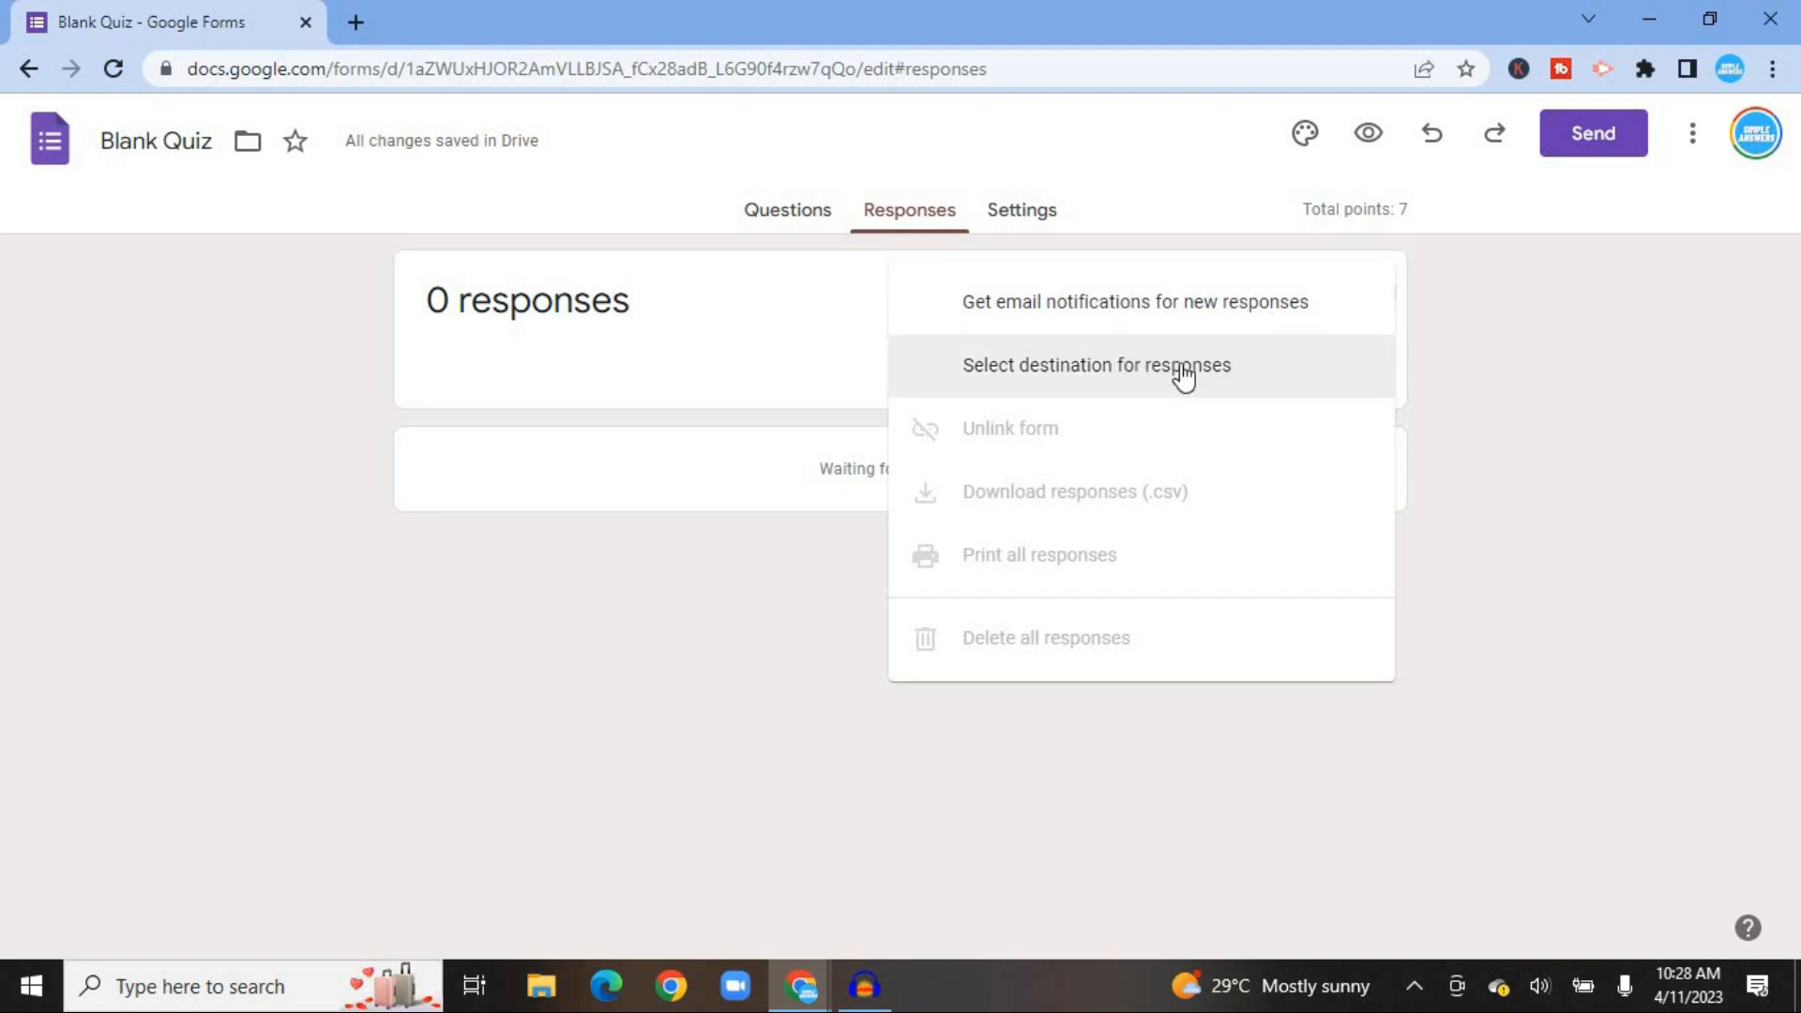
left_click(816, 402)
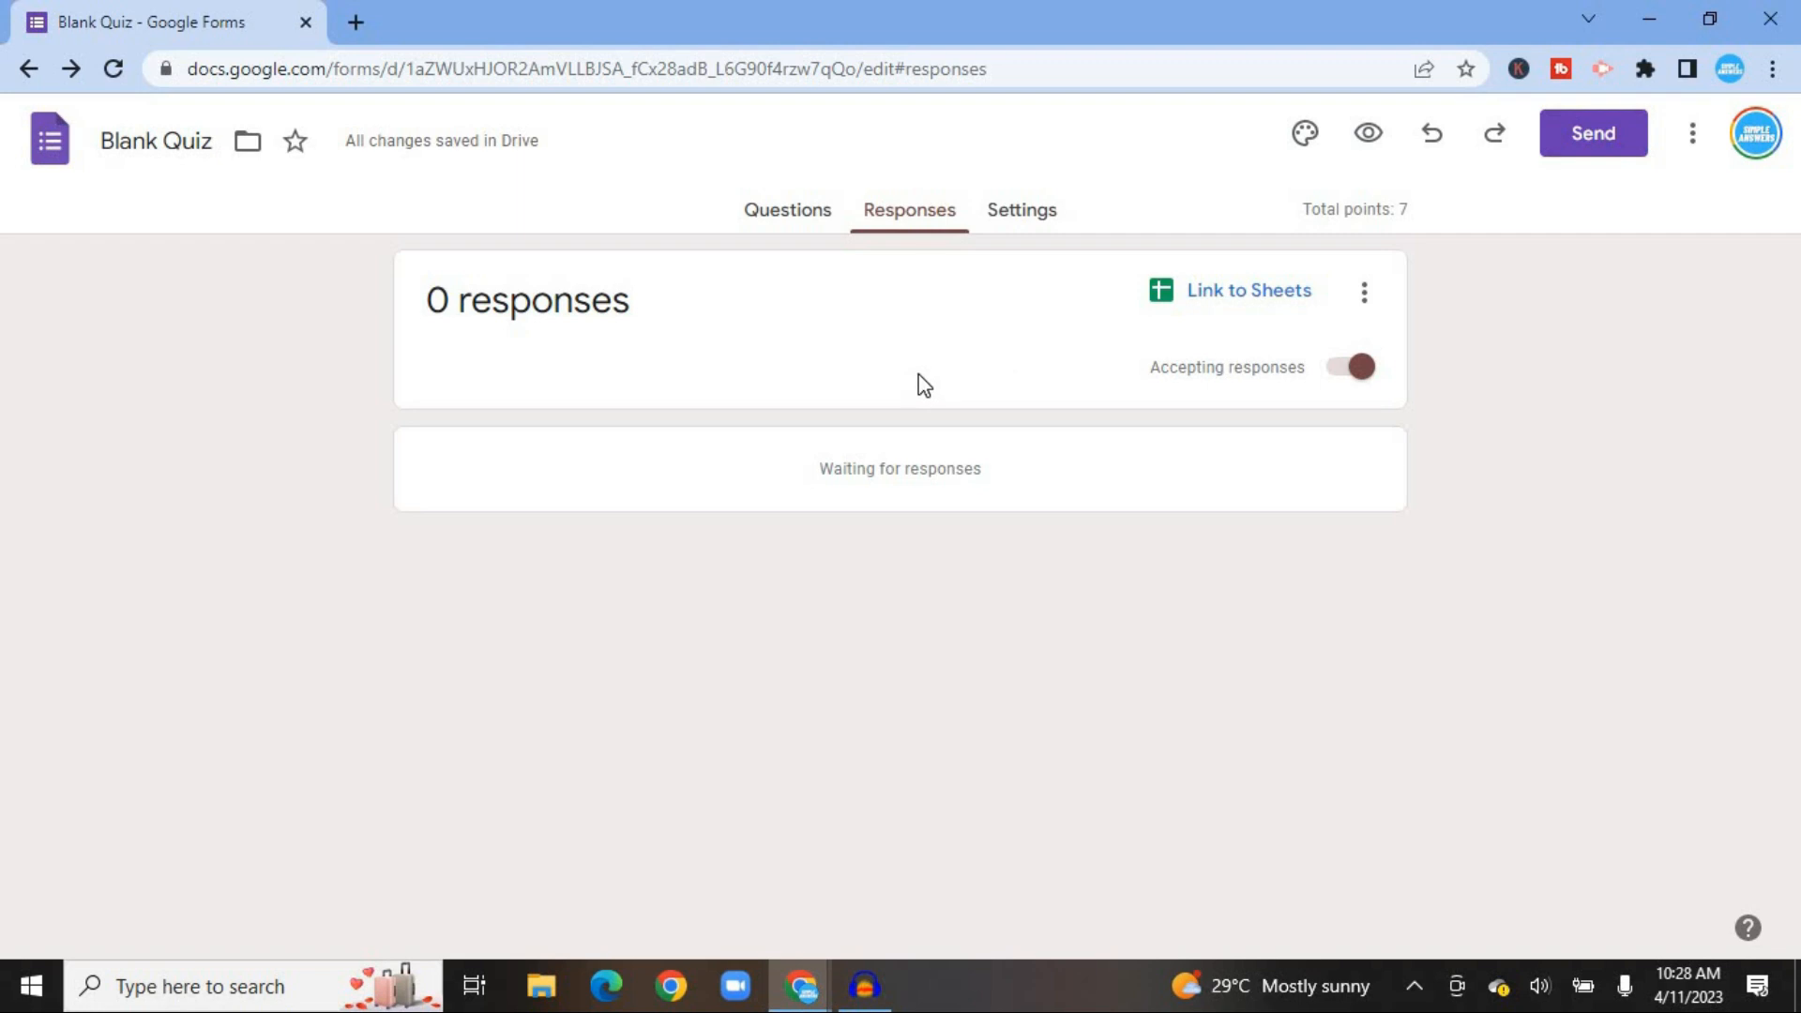
Step: Open the form's settings and set the default question point value to 10 points
left_click(1030, 226)
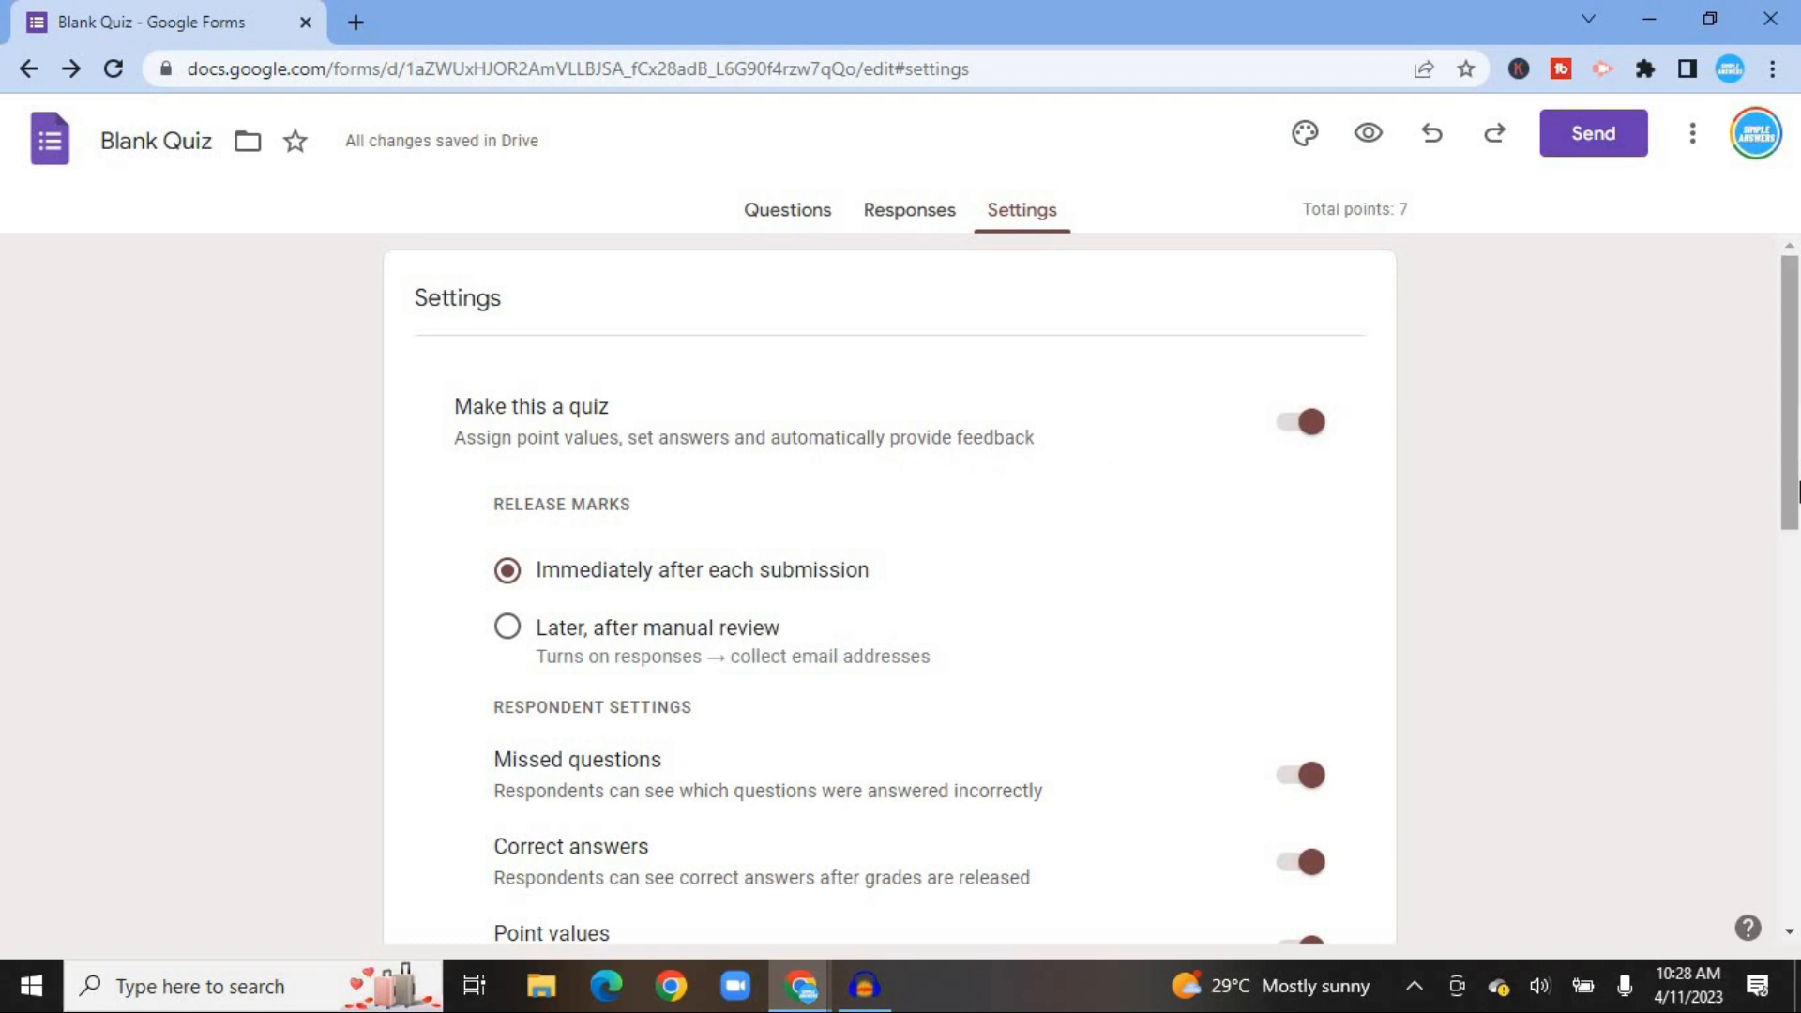
scroll(1794, 491, "down", 1)
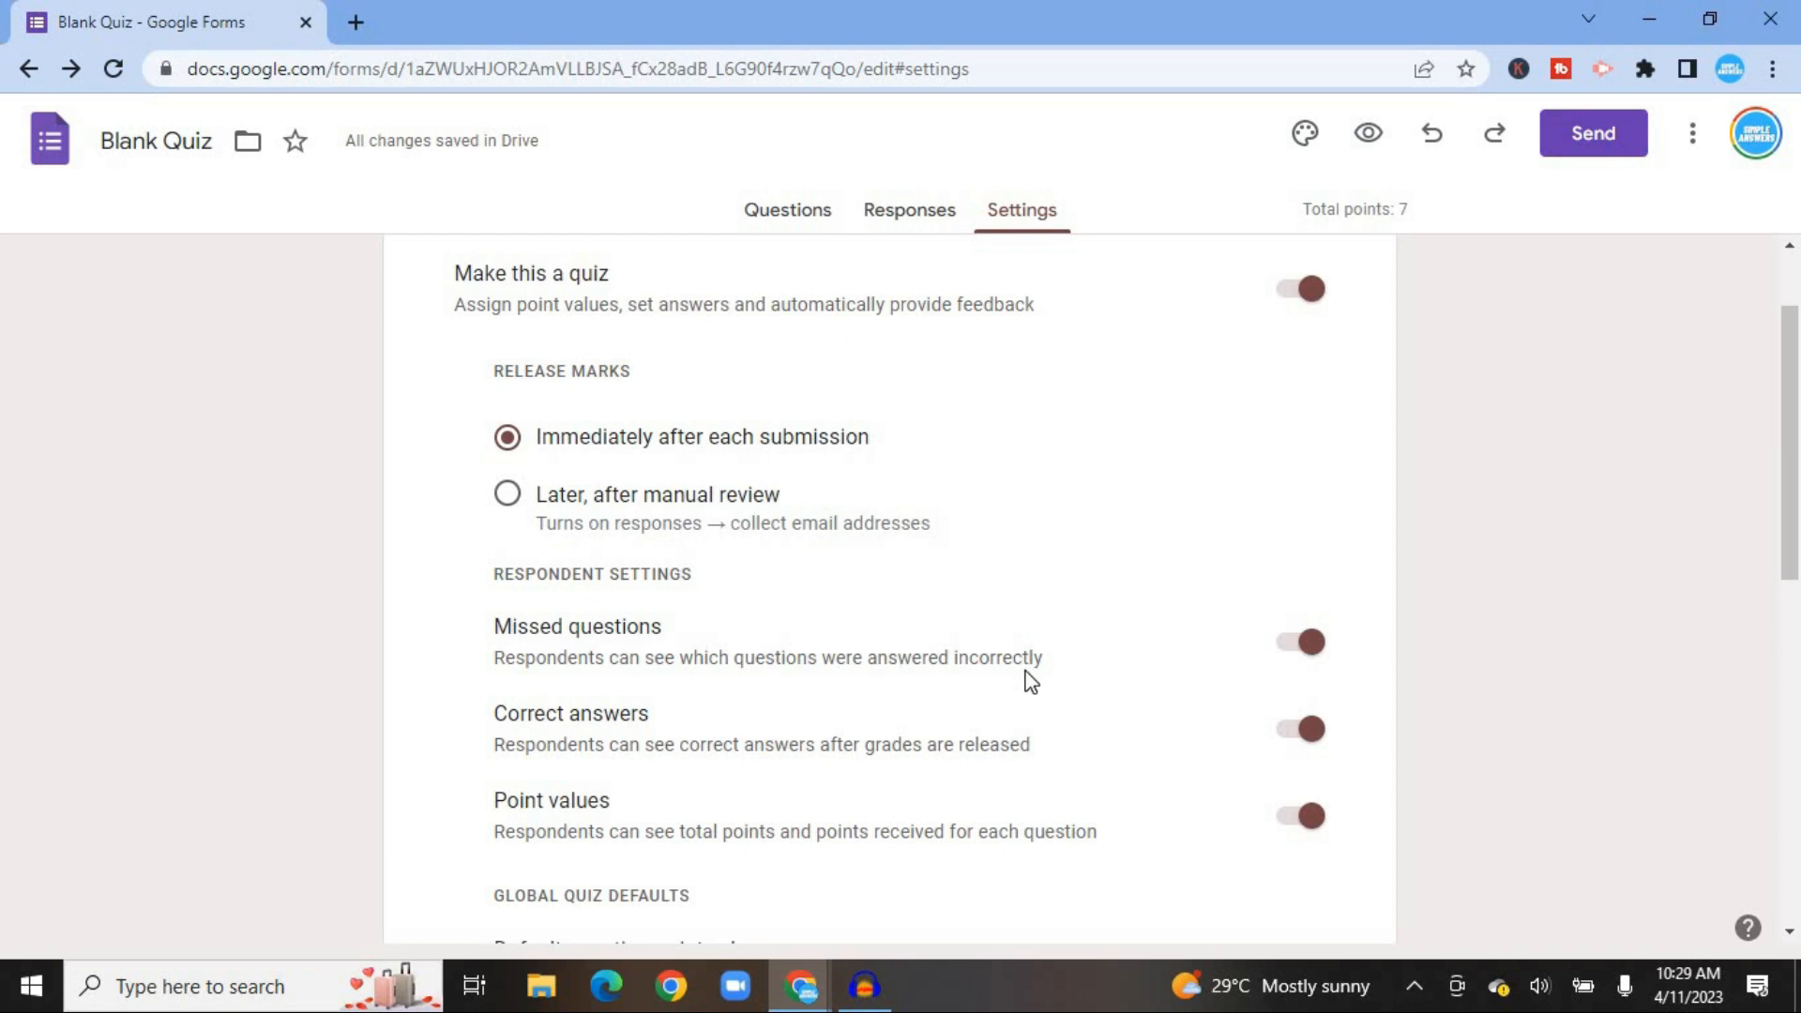
left_click(1303, 647)
left_click(1302, 647)
scroll(1796, 591, "down", 1)
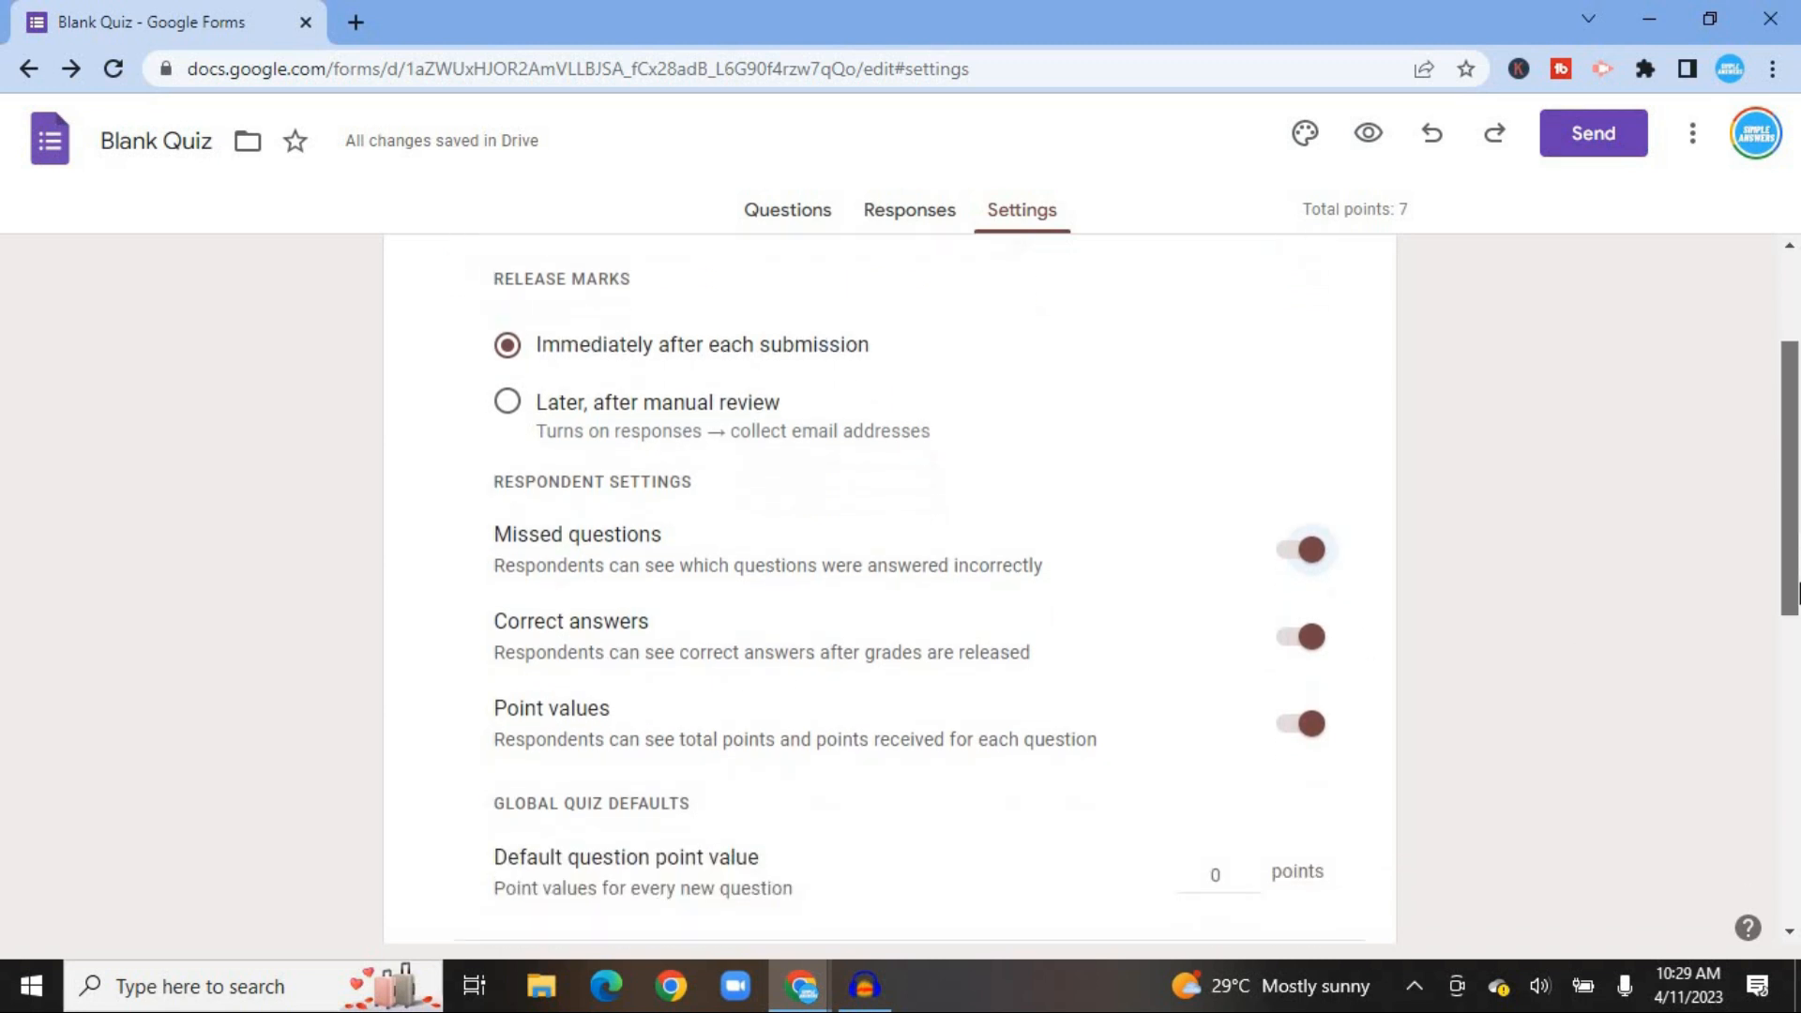
scroll(1797, 591, "down", 2)
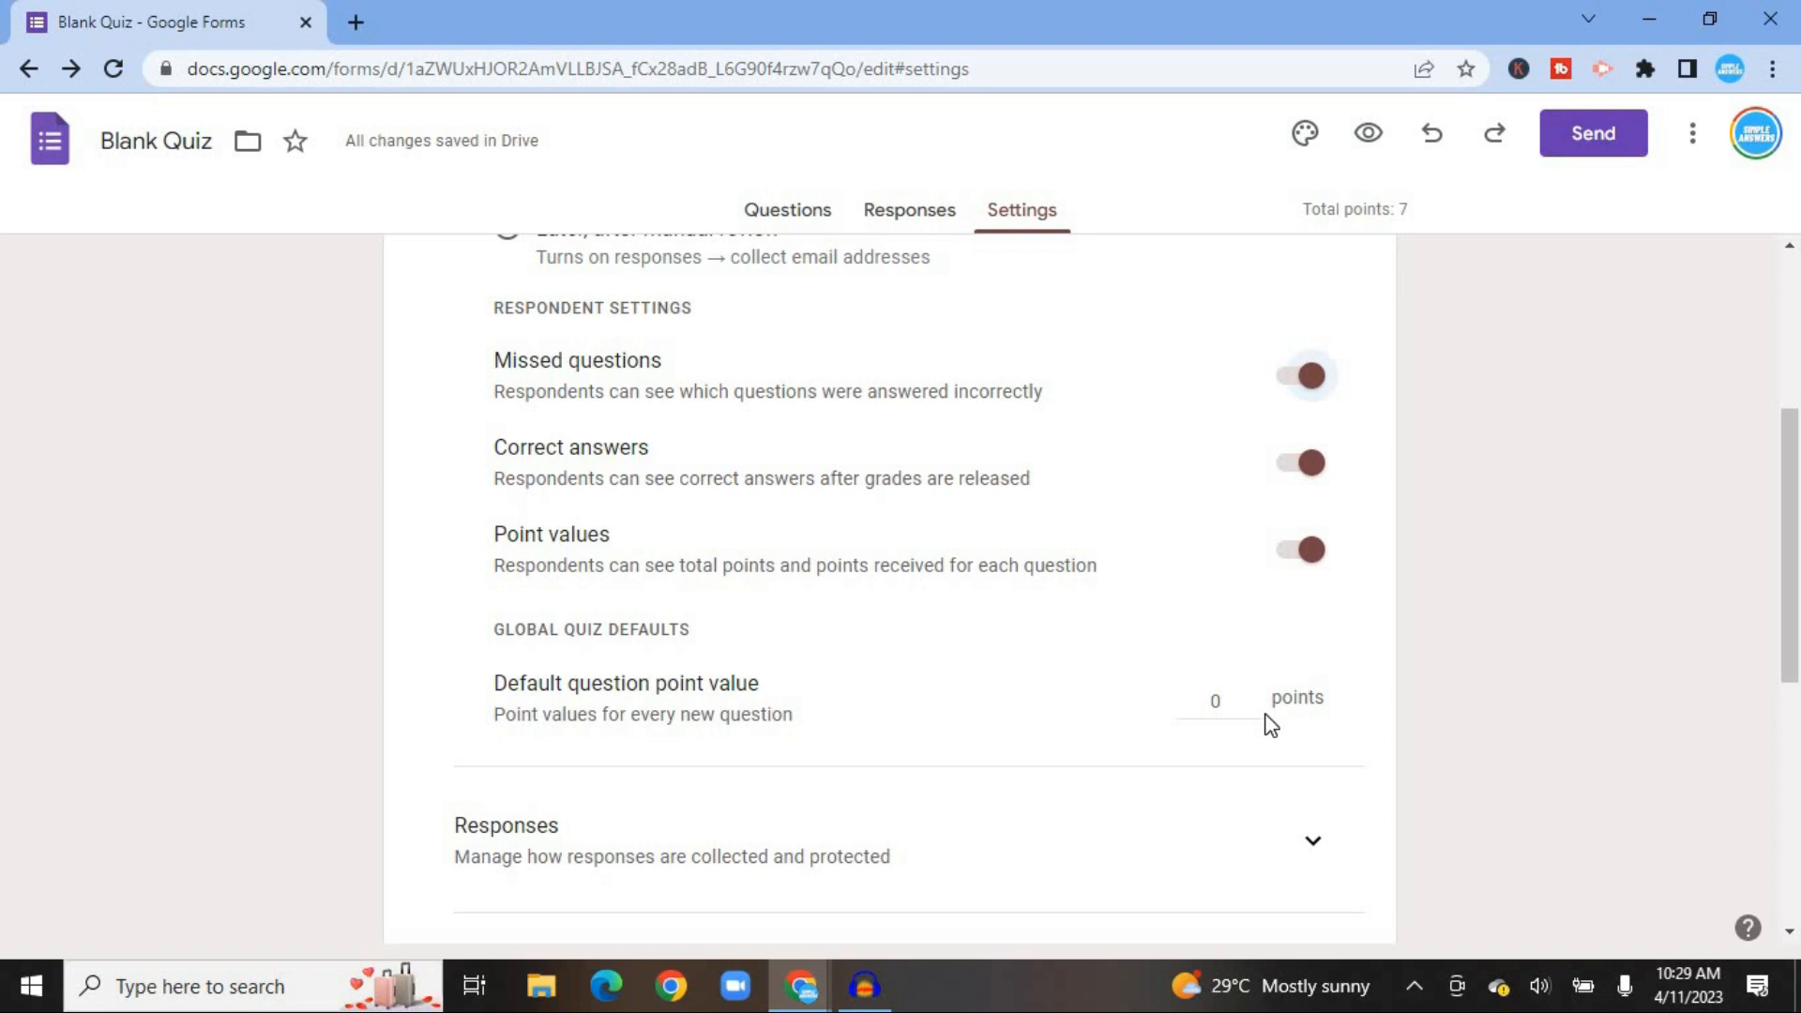
left_click(1235, 696)
type("10")
left_click(1546, 612)
Step: Turn on collecting email addresses in the response settings and check the options for sending responders a copy
left_click_drag(1798, 589, 1797, 736)
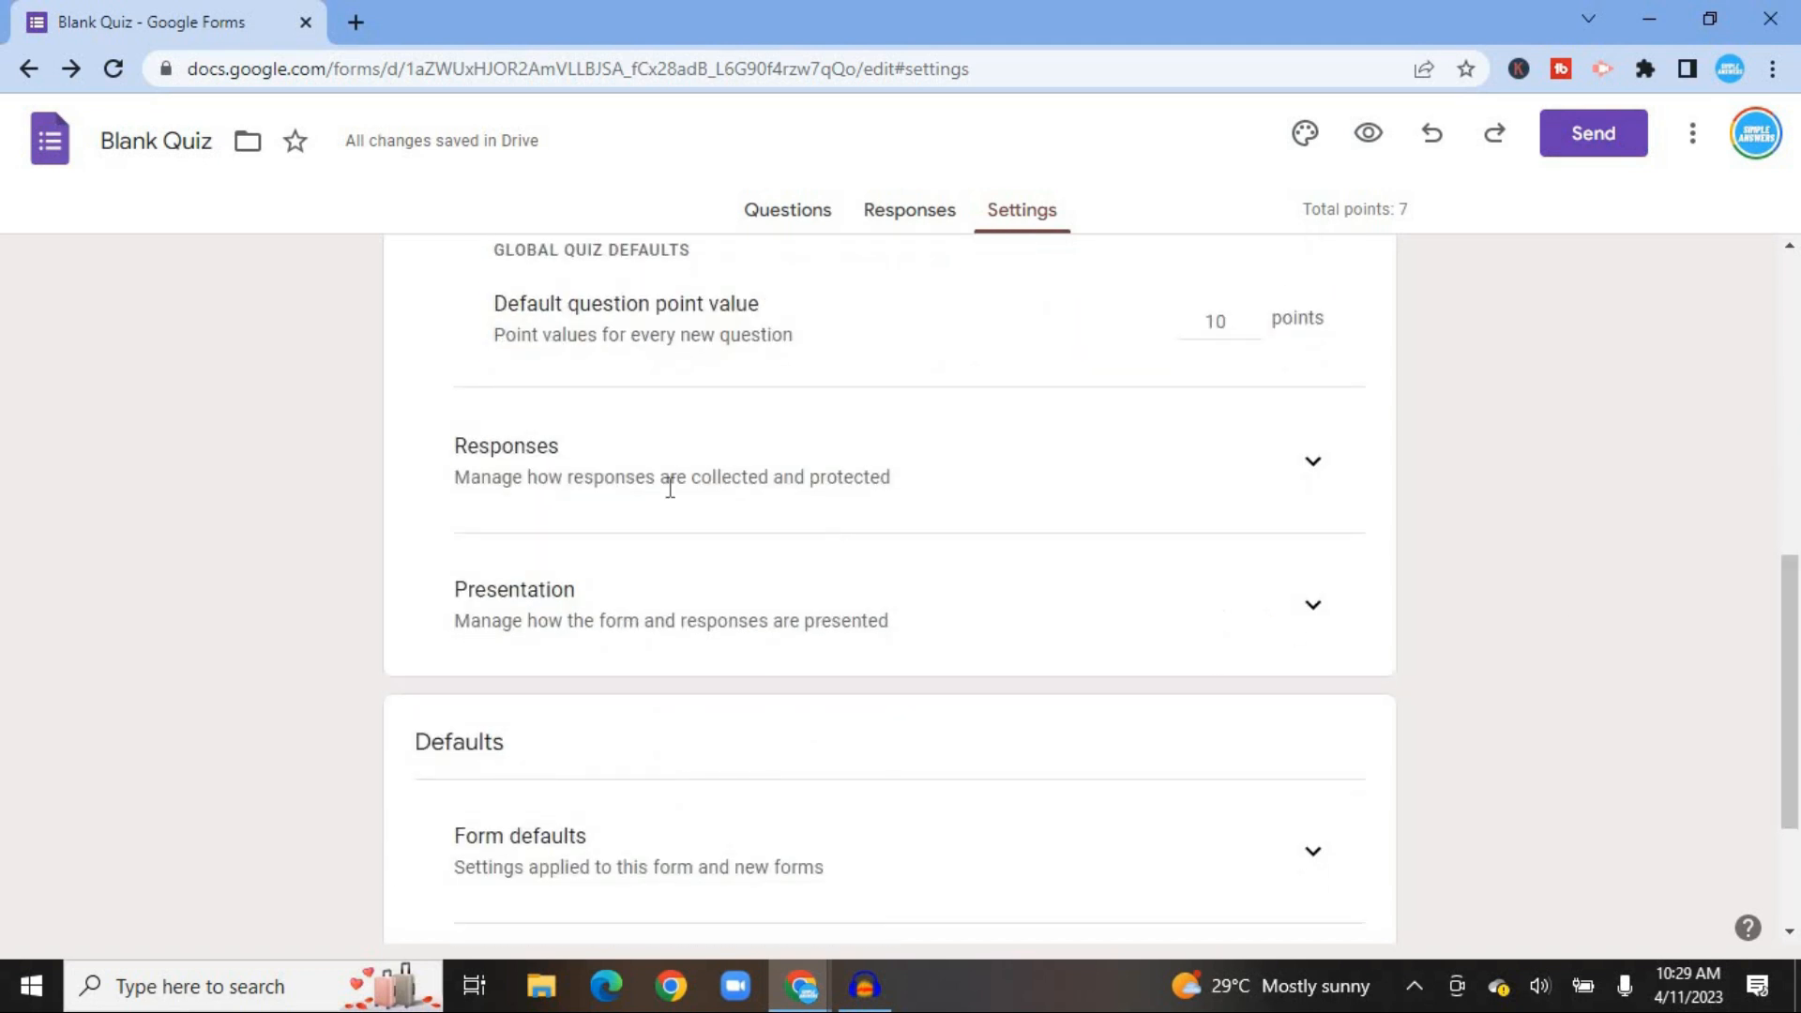
left_click(1318, 468)
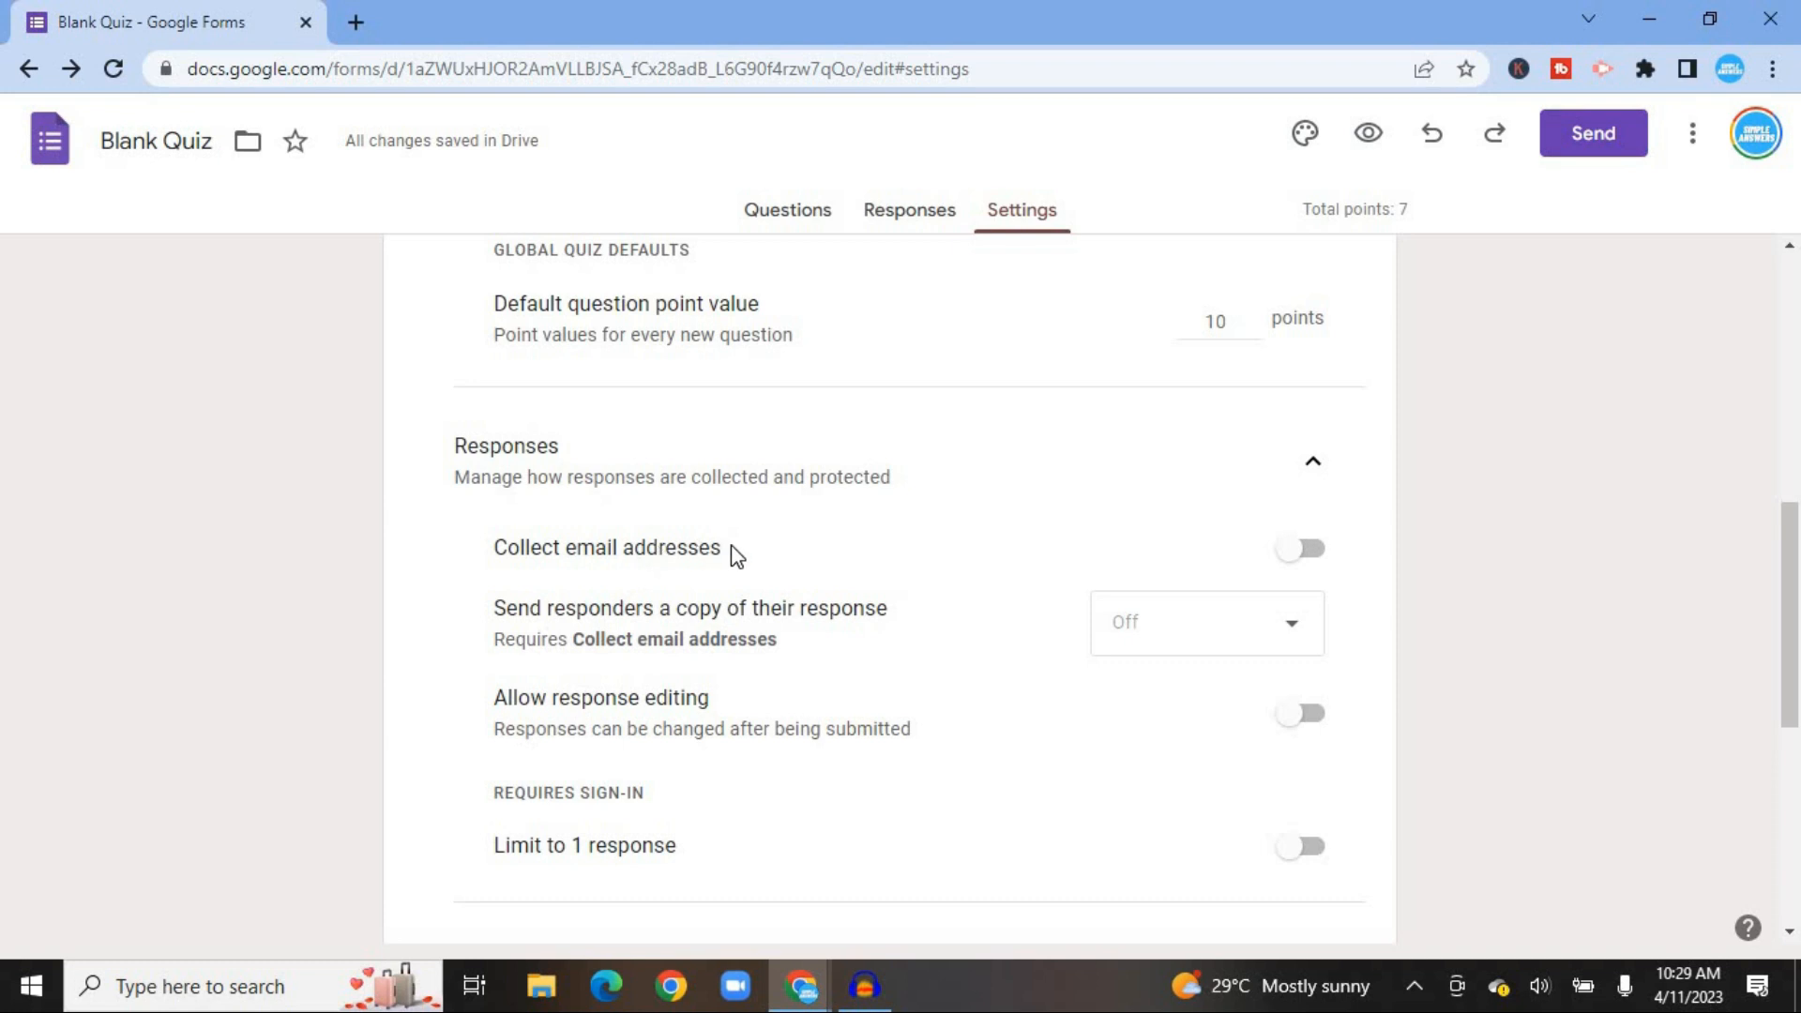
left_click(1302, 561)
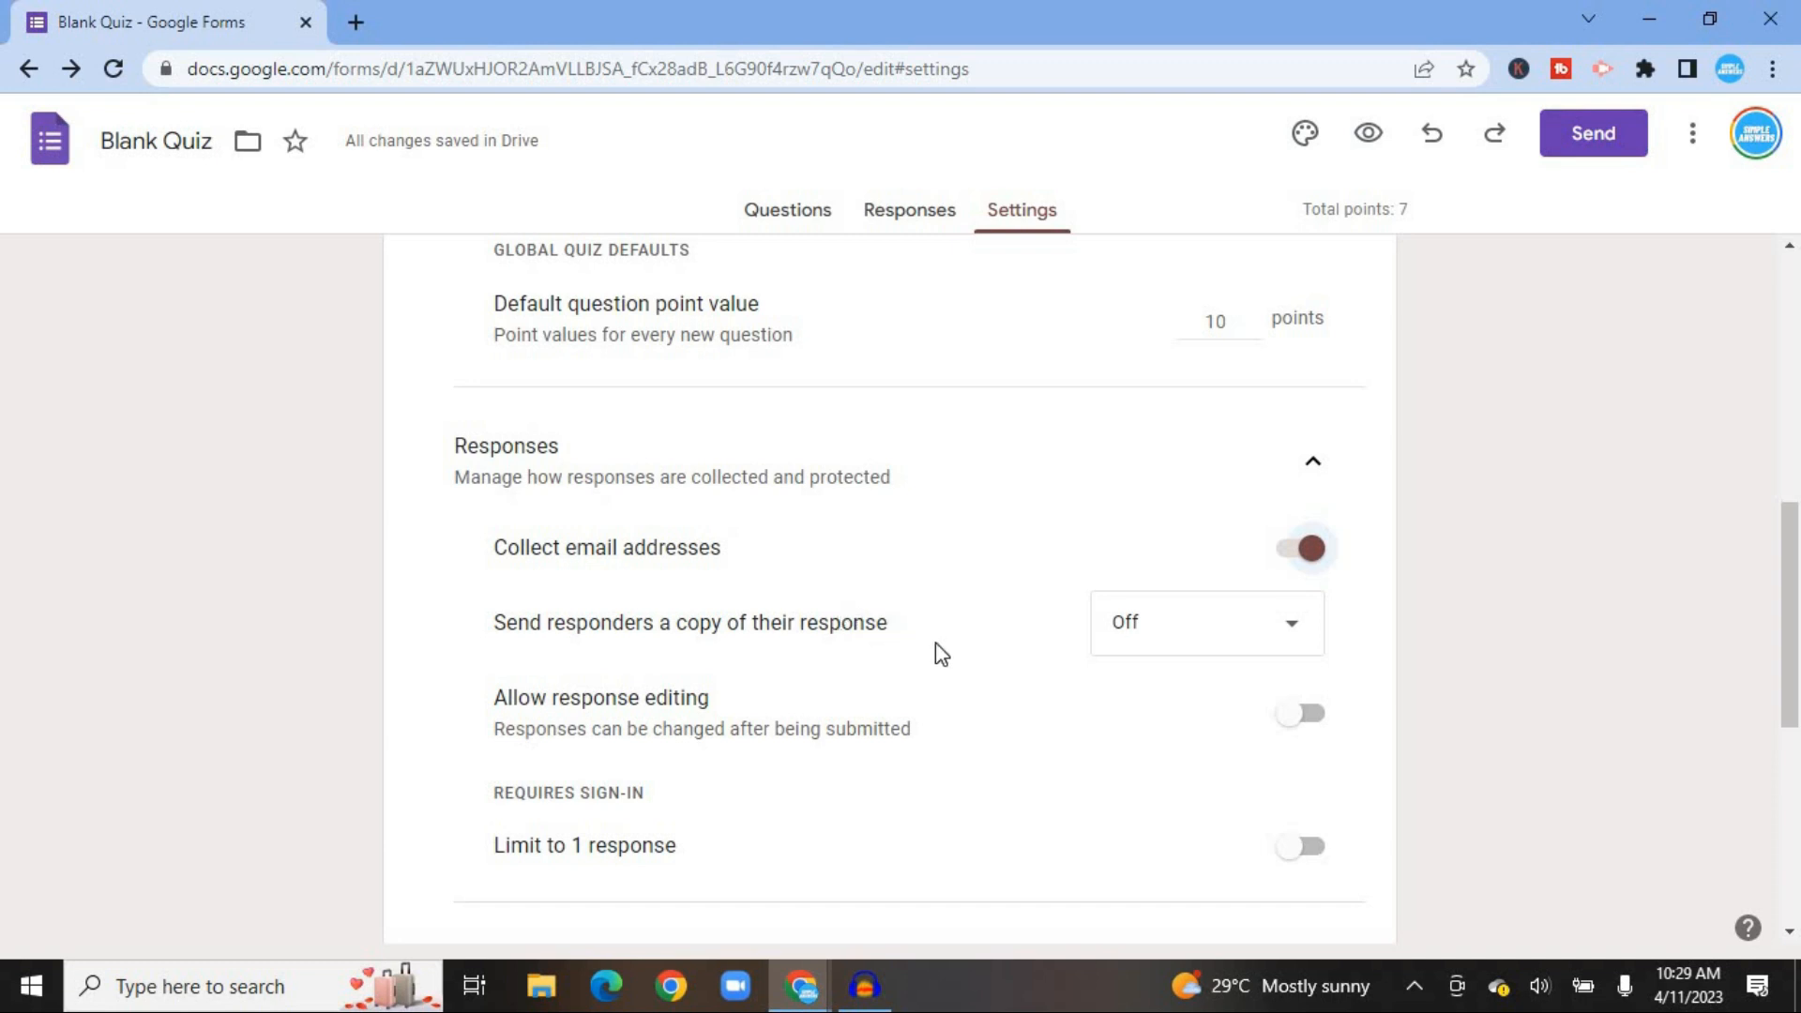
left_click(1258, 622)
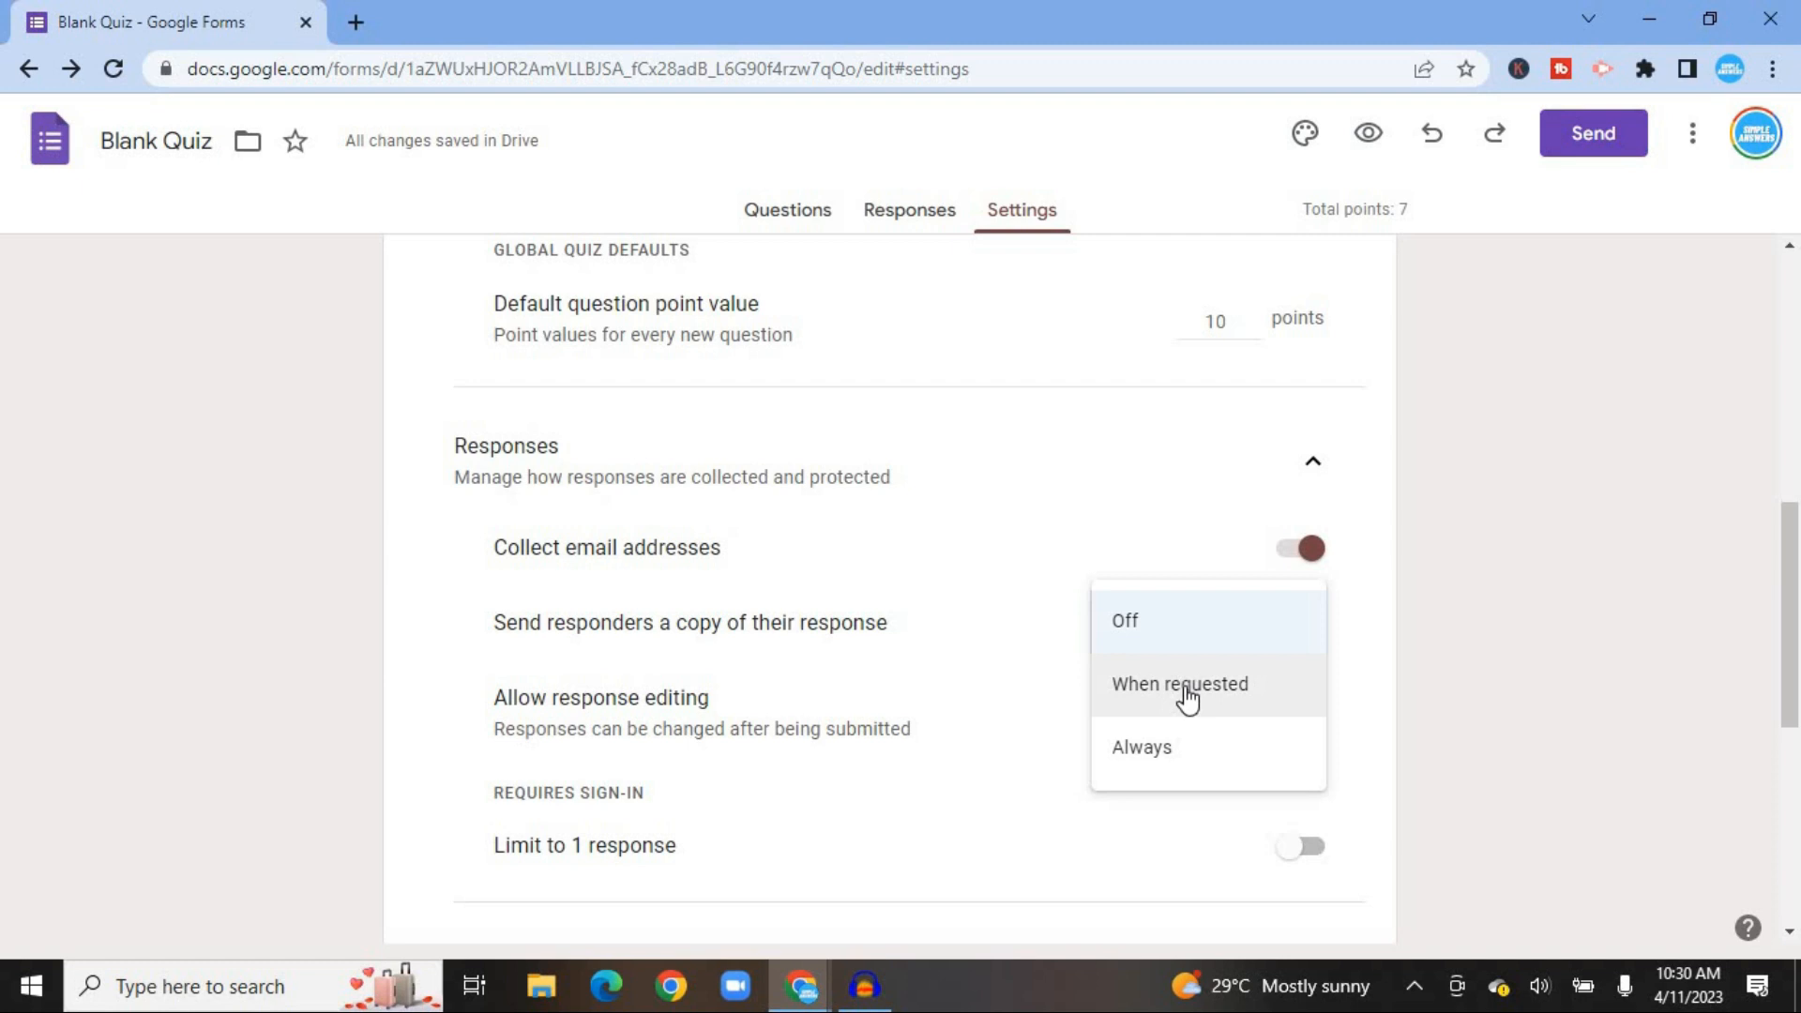
left_click(1637, 653)
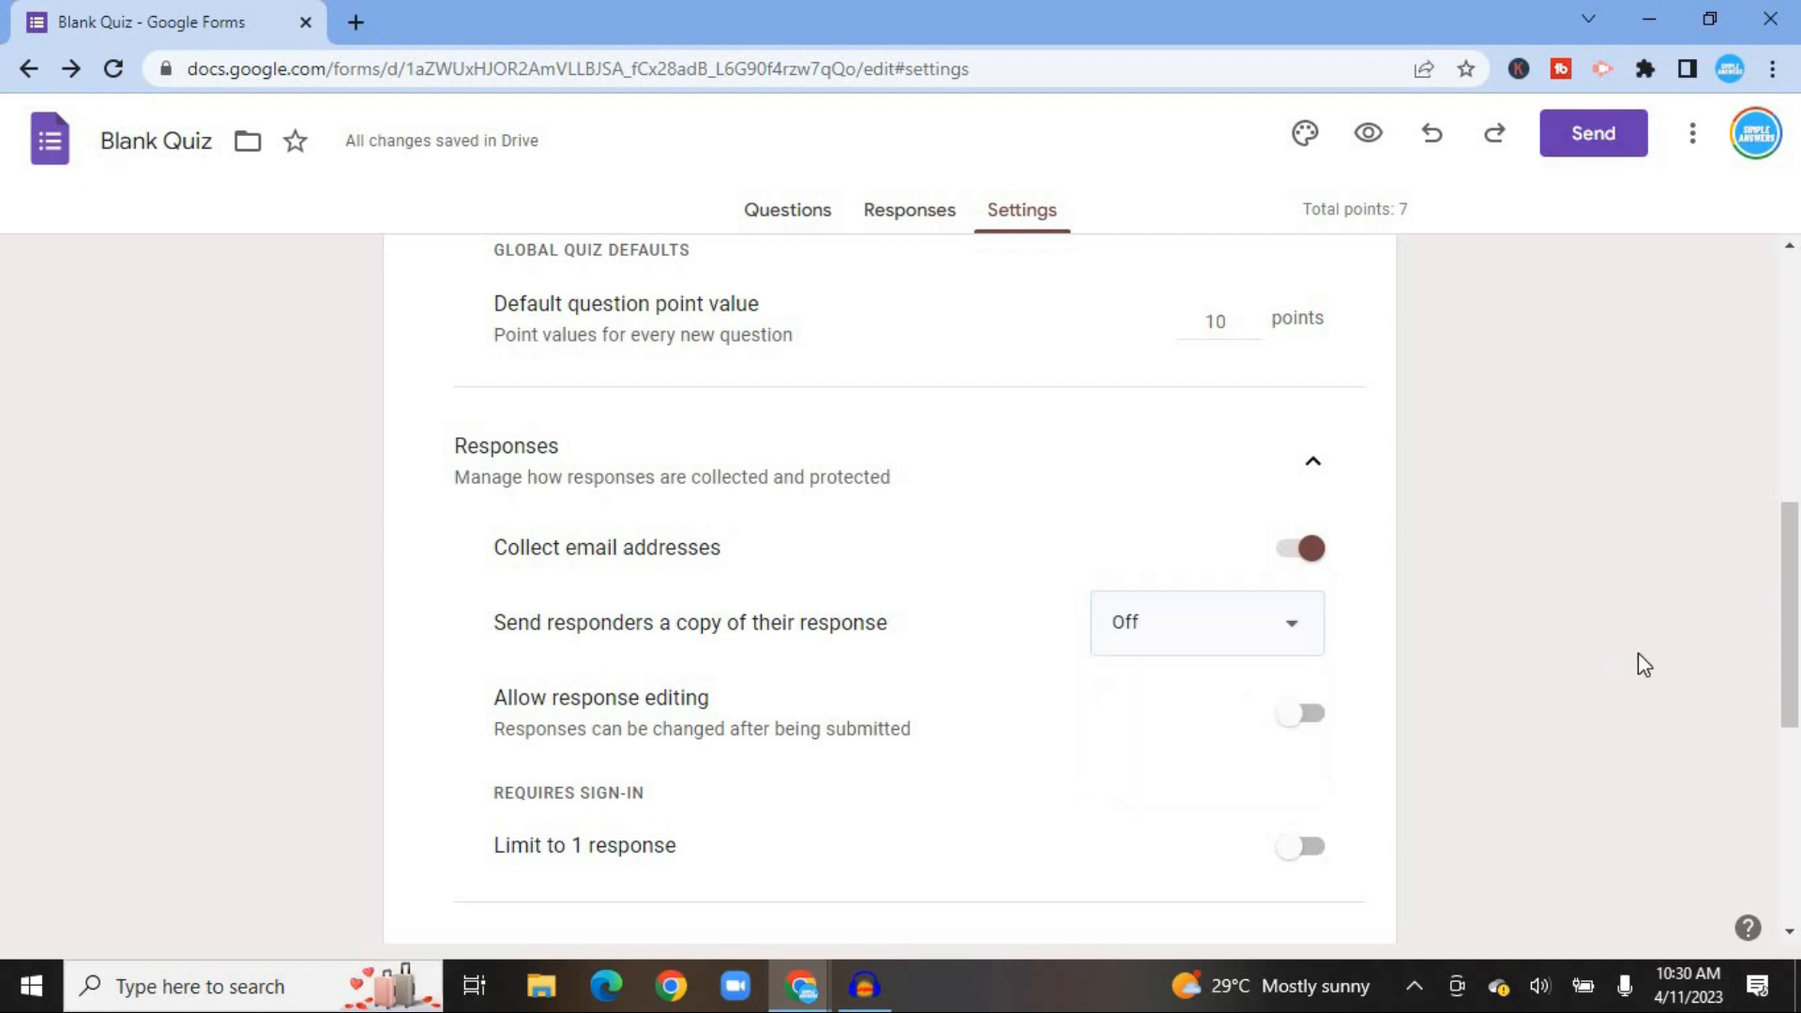
Step: Expand the presentation settings and turn on the progress bar for the form
left_click_drag(1797, 698, 1797, 784)
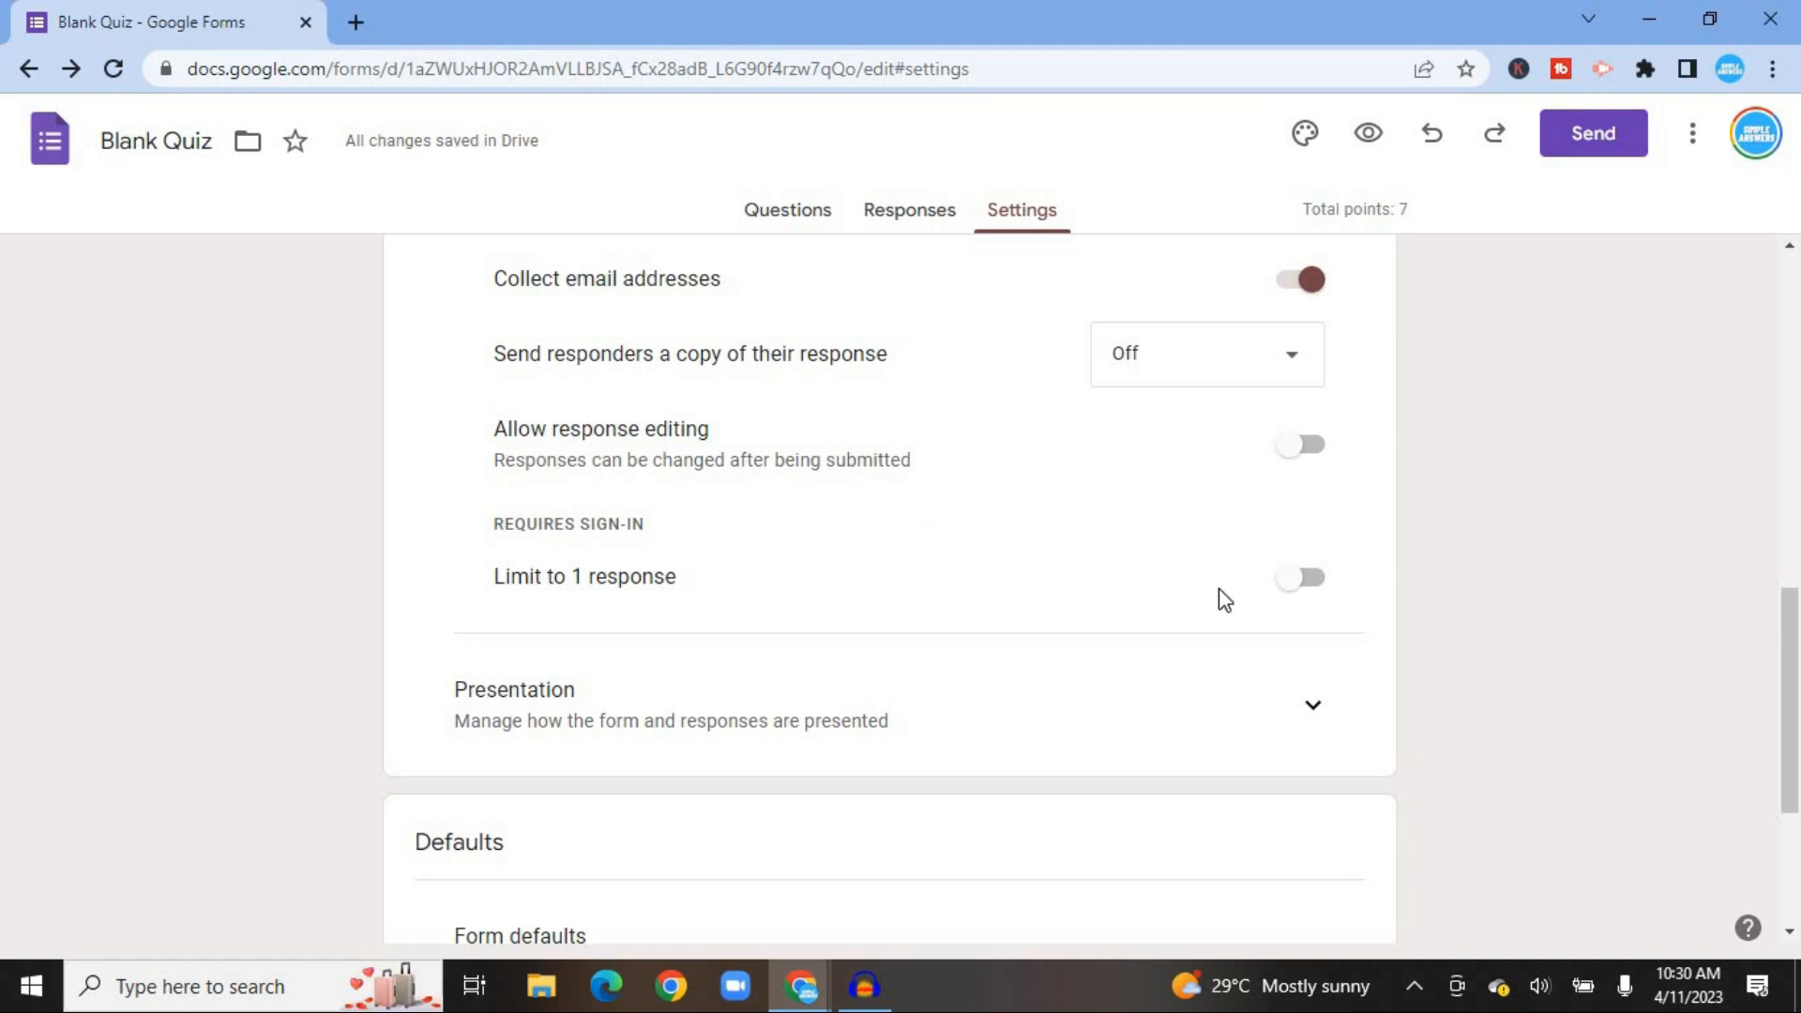
left_click(1311, 706)
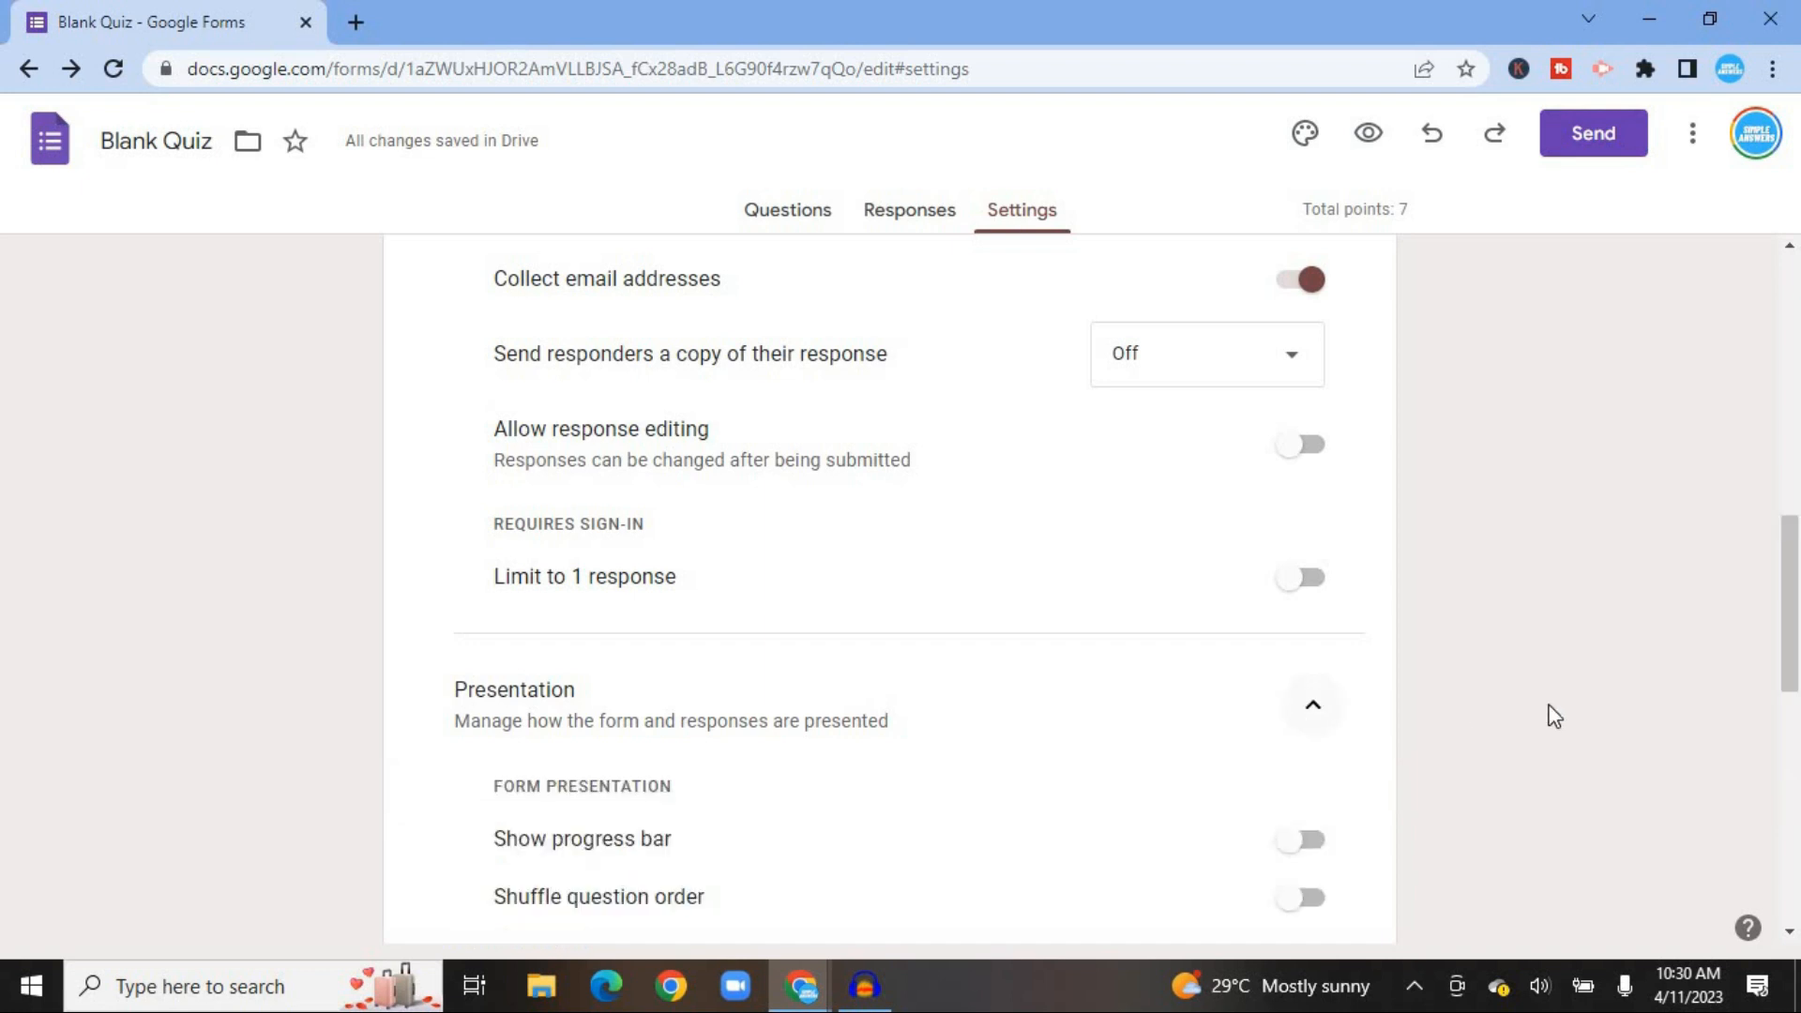
left_click_drag(1791, 620, 1798, 748)
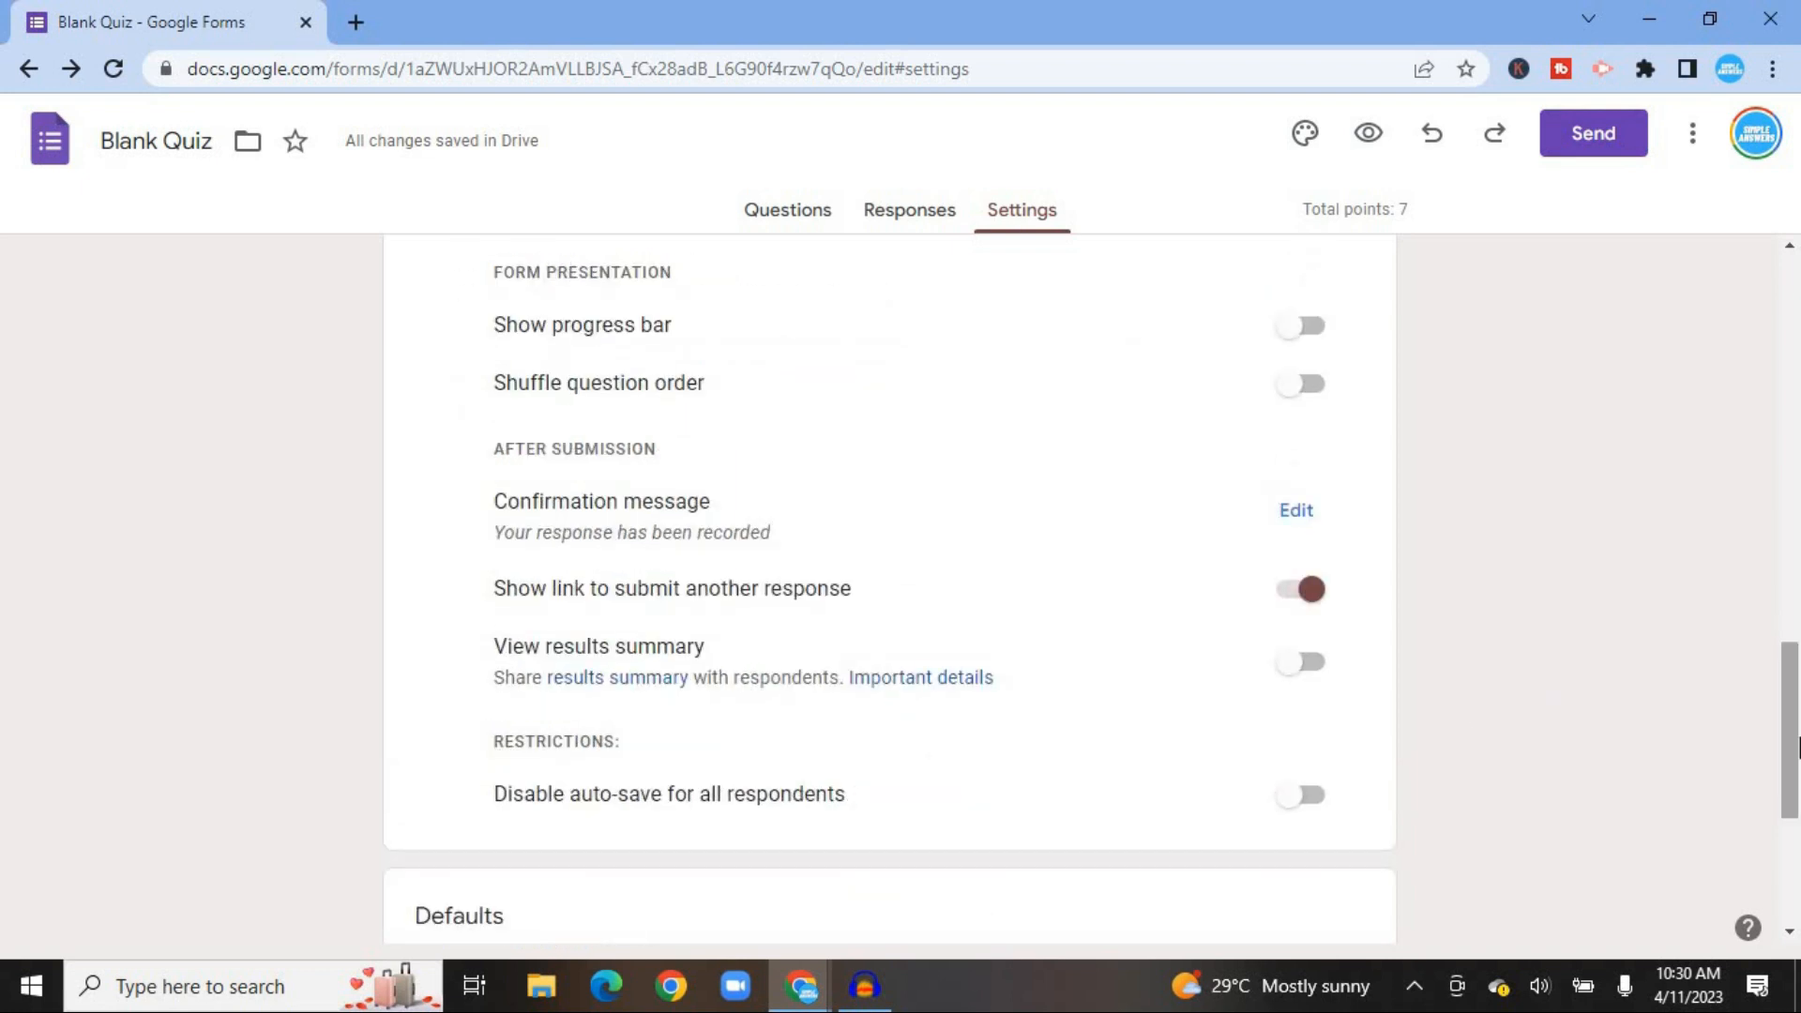
left_click(1298, 328)
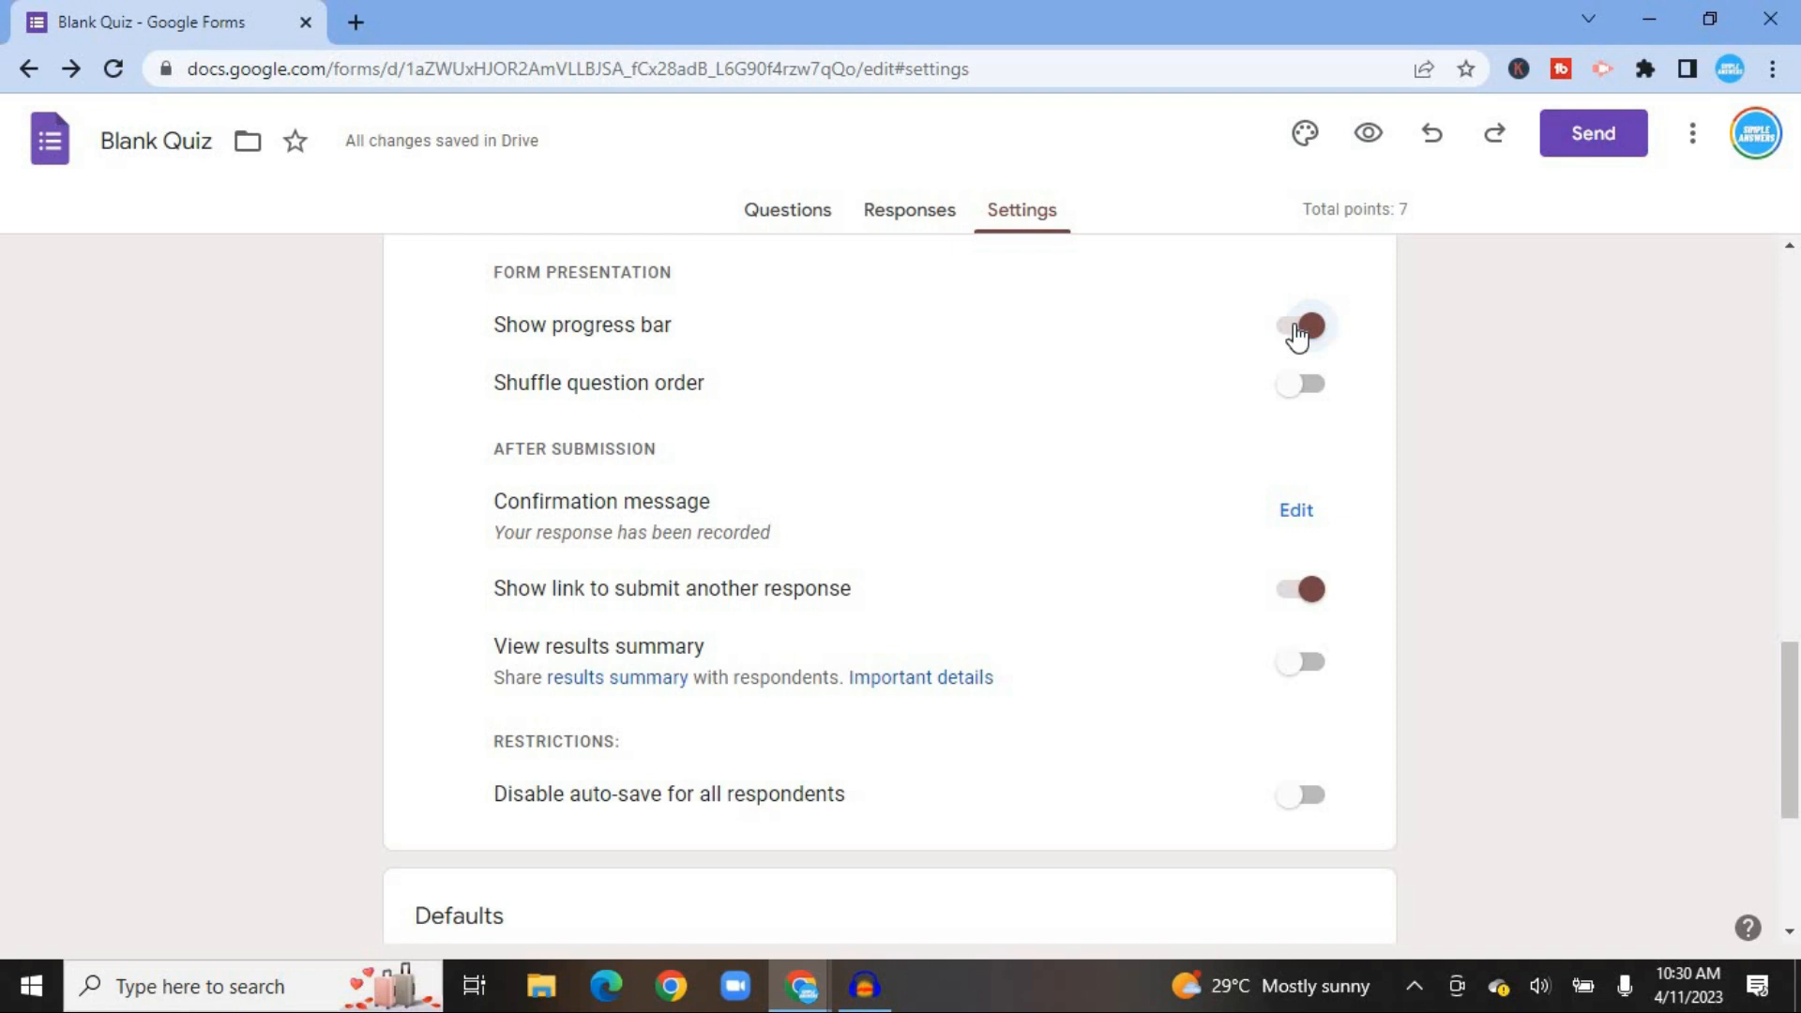
scroll(1797, 764, "down", 5)
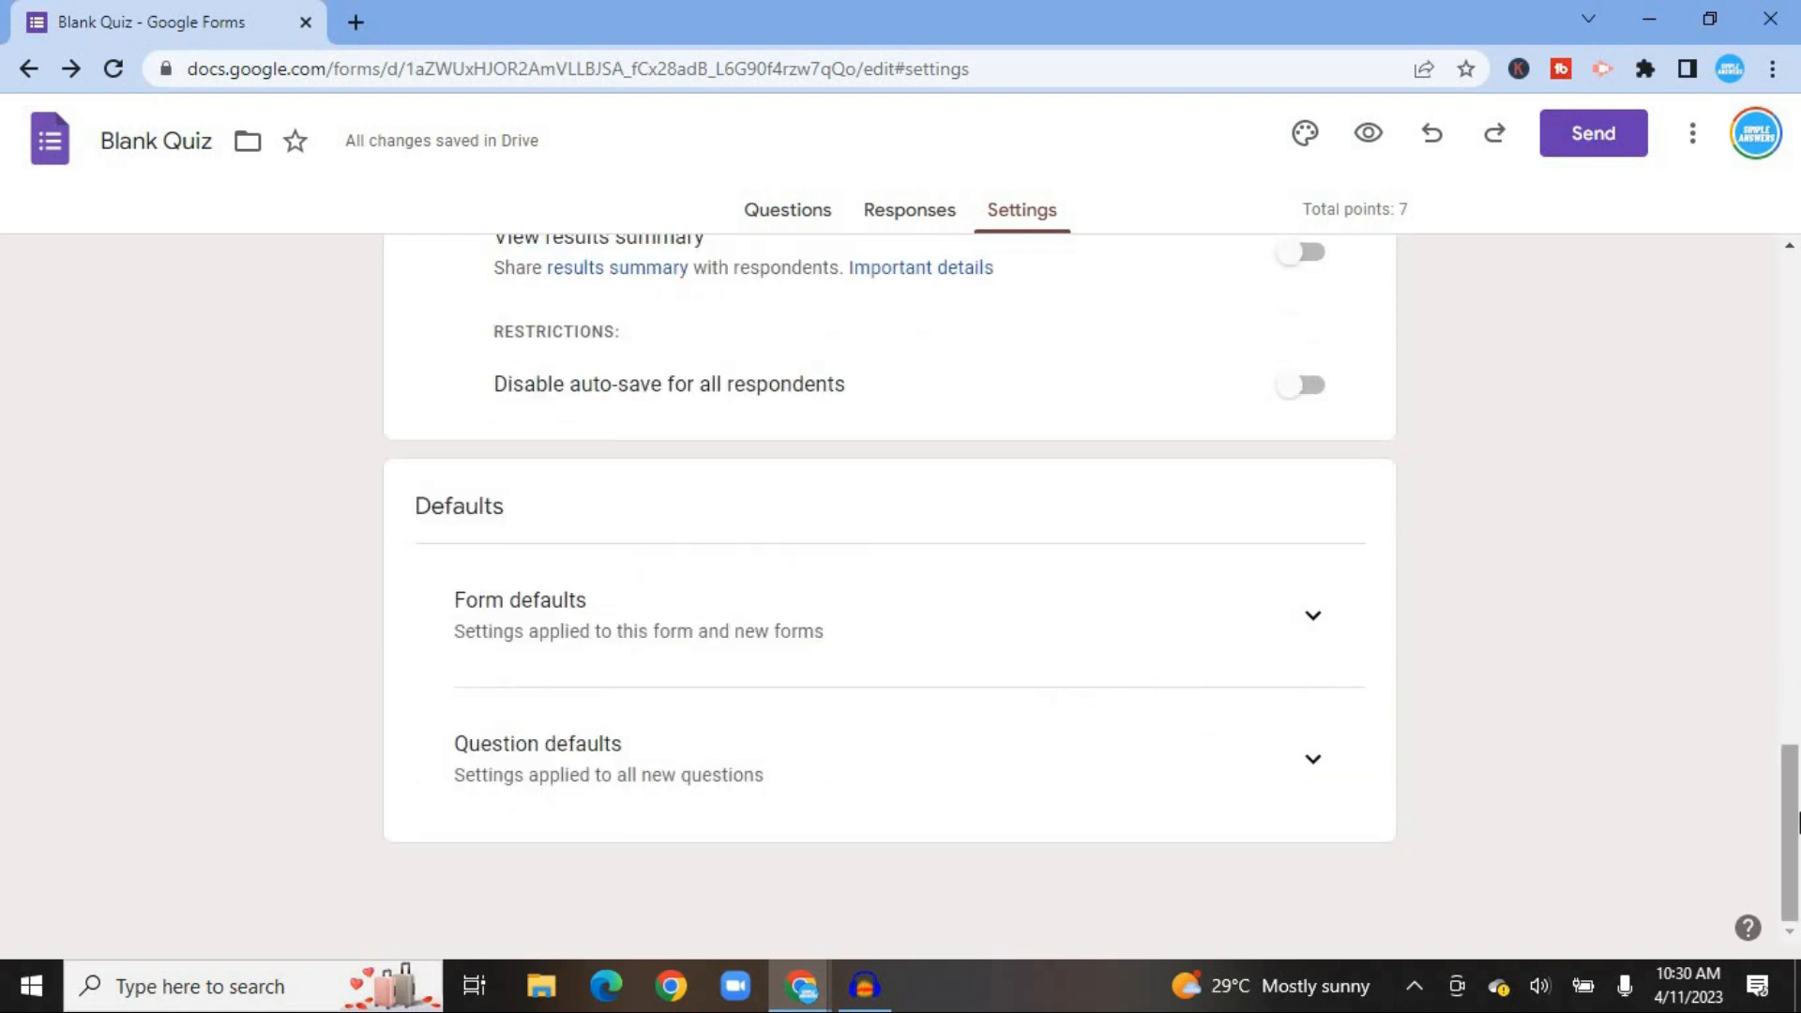
Step: Preview the quiz as respondents see it and look through its first page down to the progress bar
left_click_drag(1797, 823, 1796, 281)
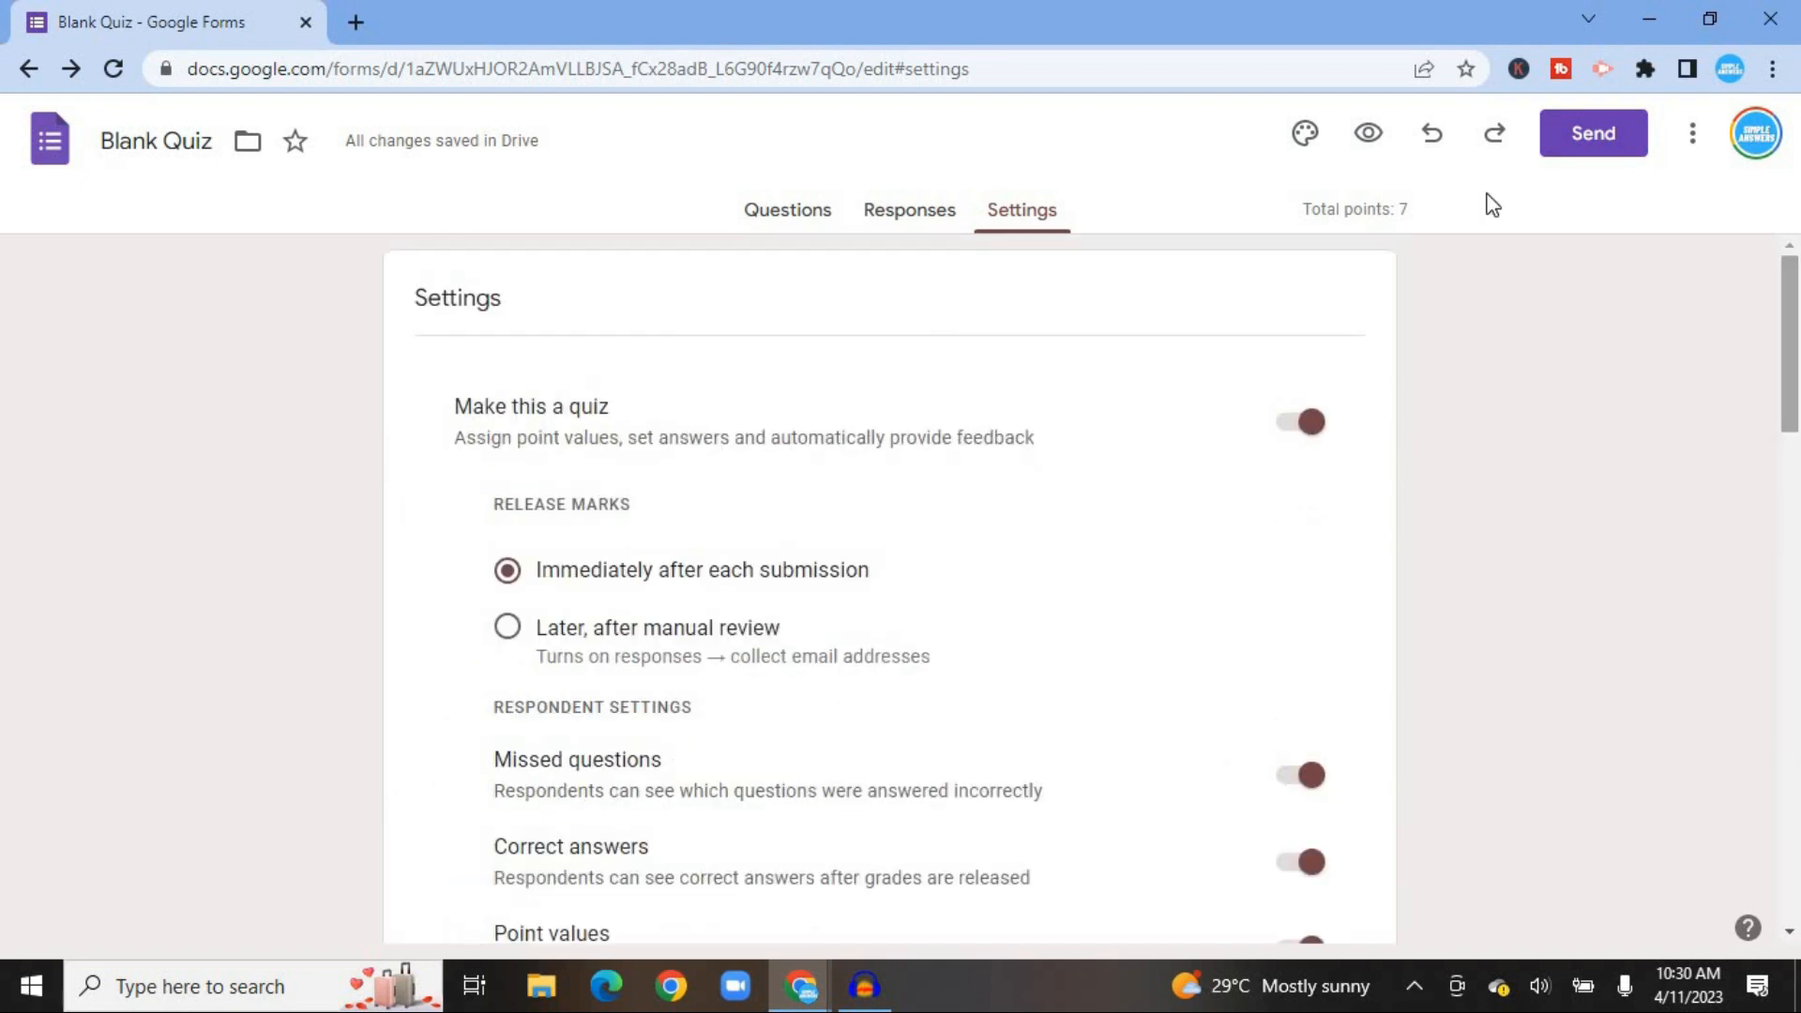
left_click(1371, 134)
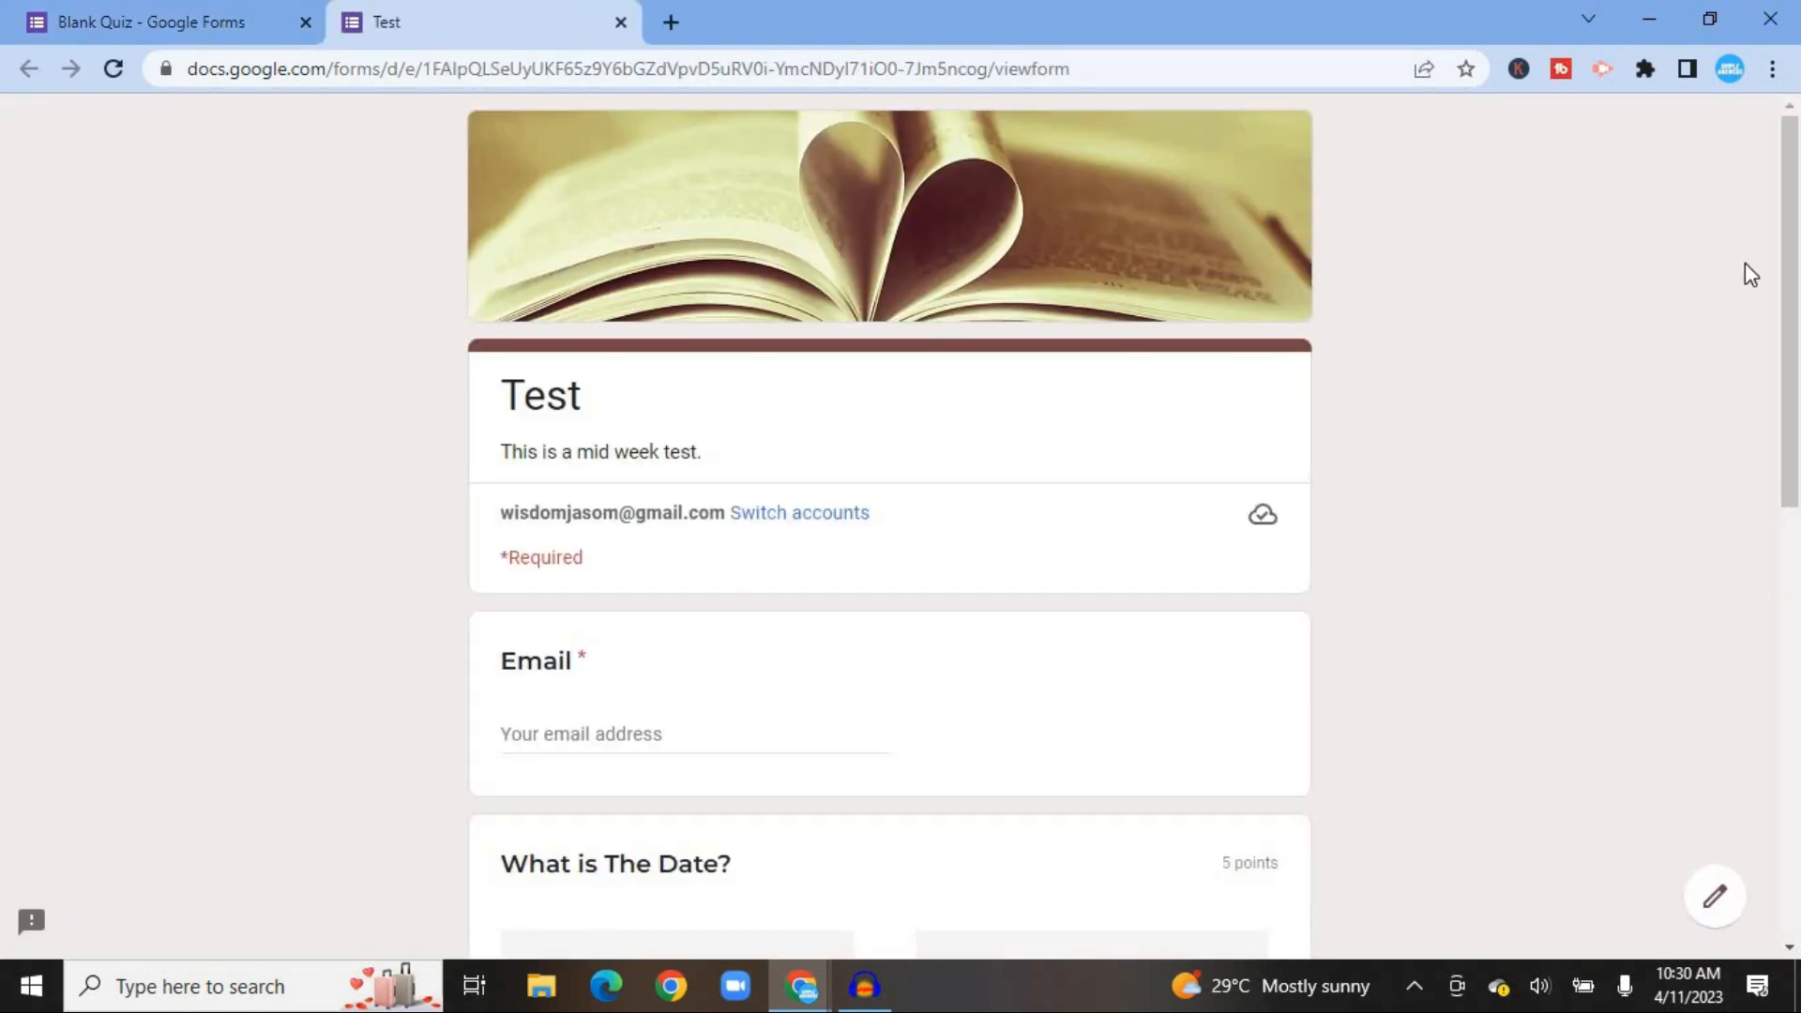
left_click_drag(1799, 281, 1799, 783)
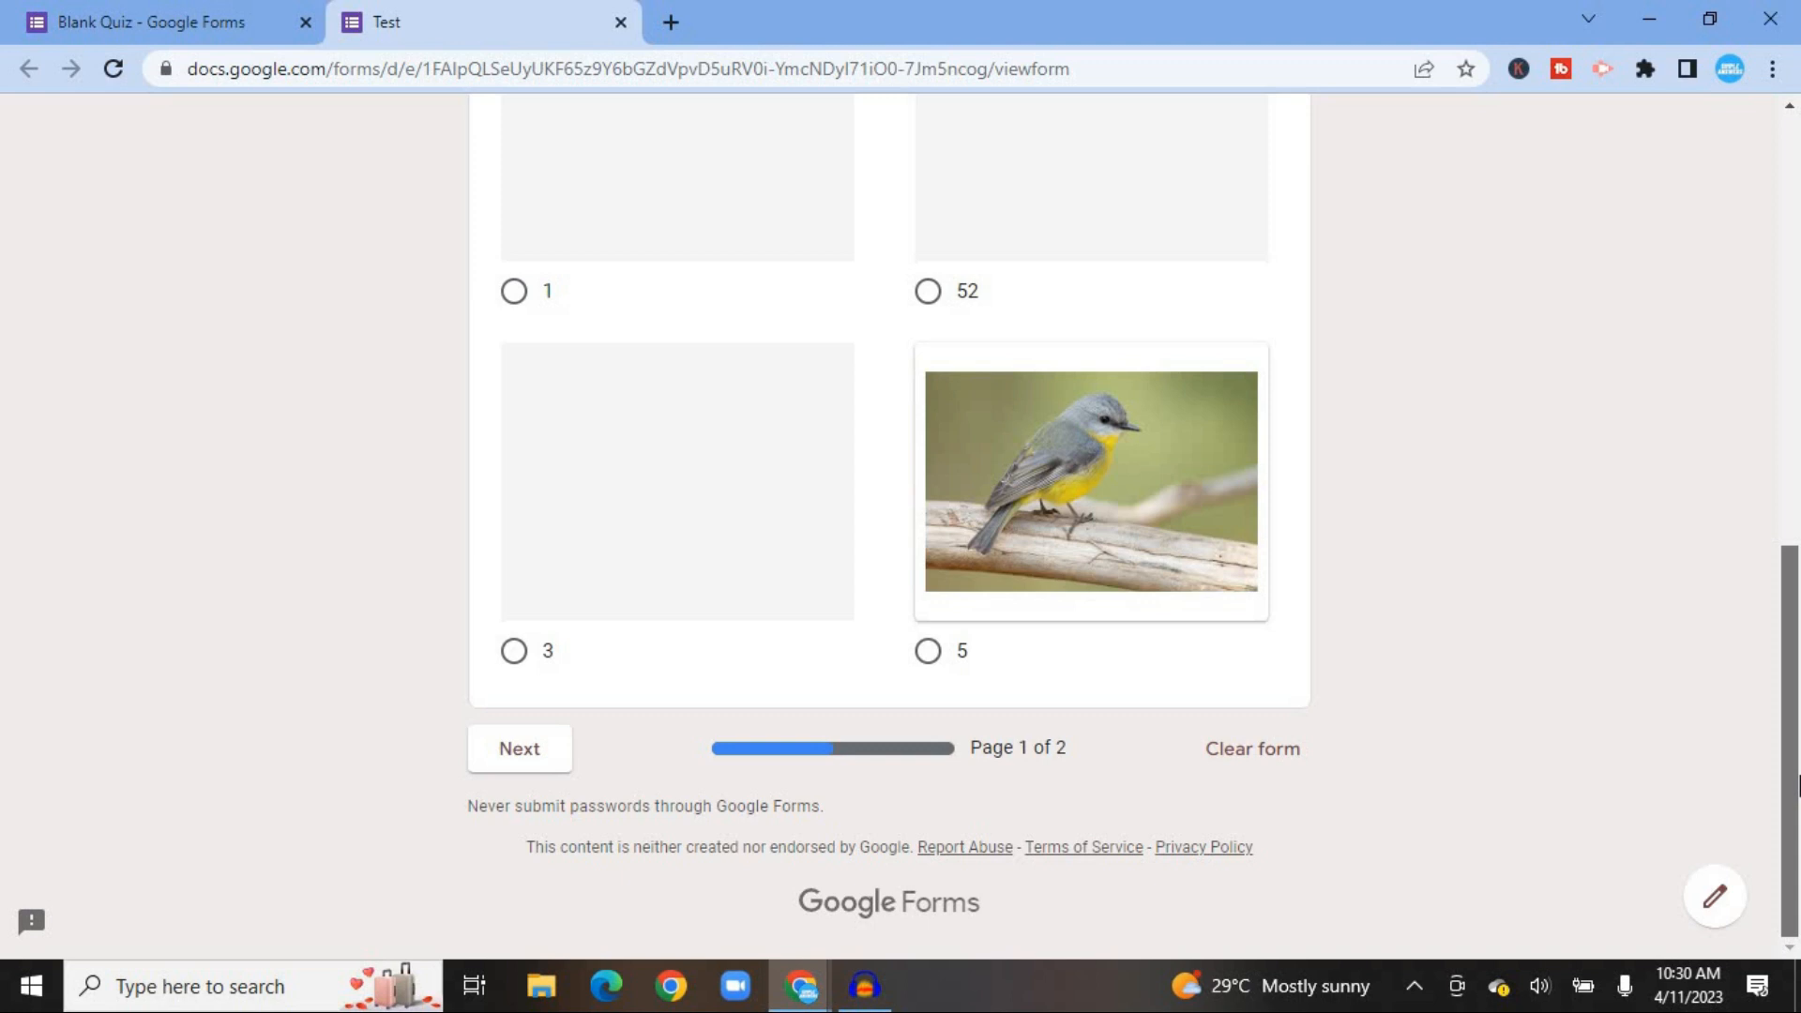
Step: Return from the preview to editing the form and look over its first section
left_click(1716, 901)
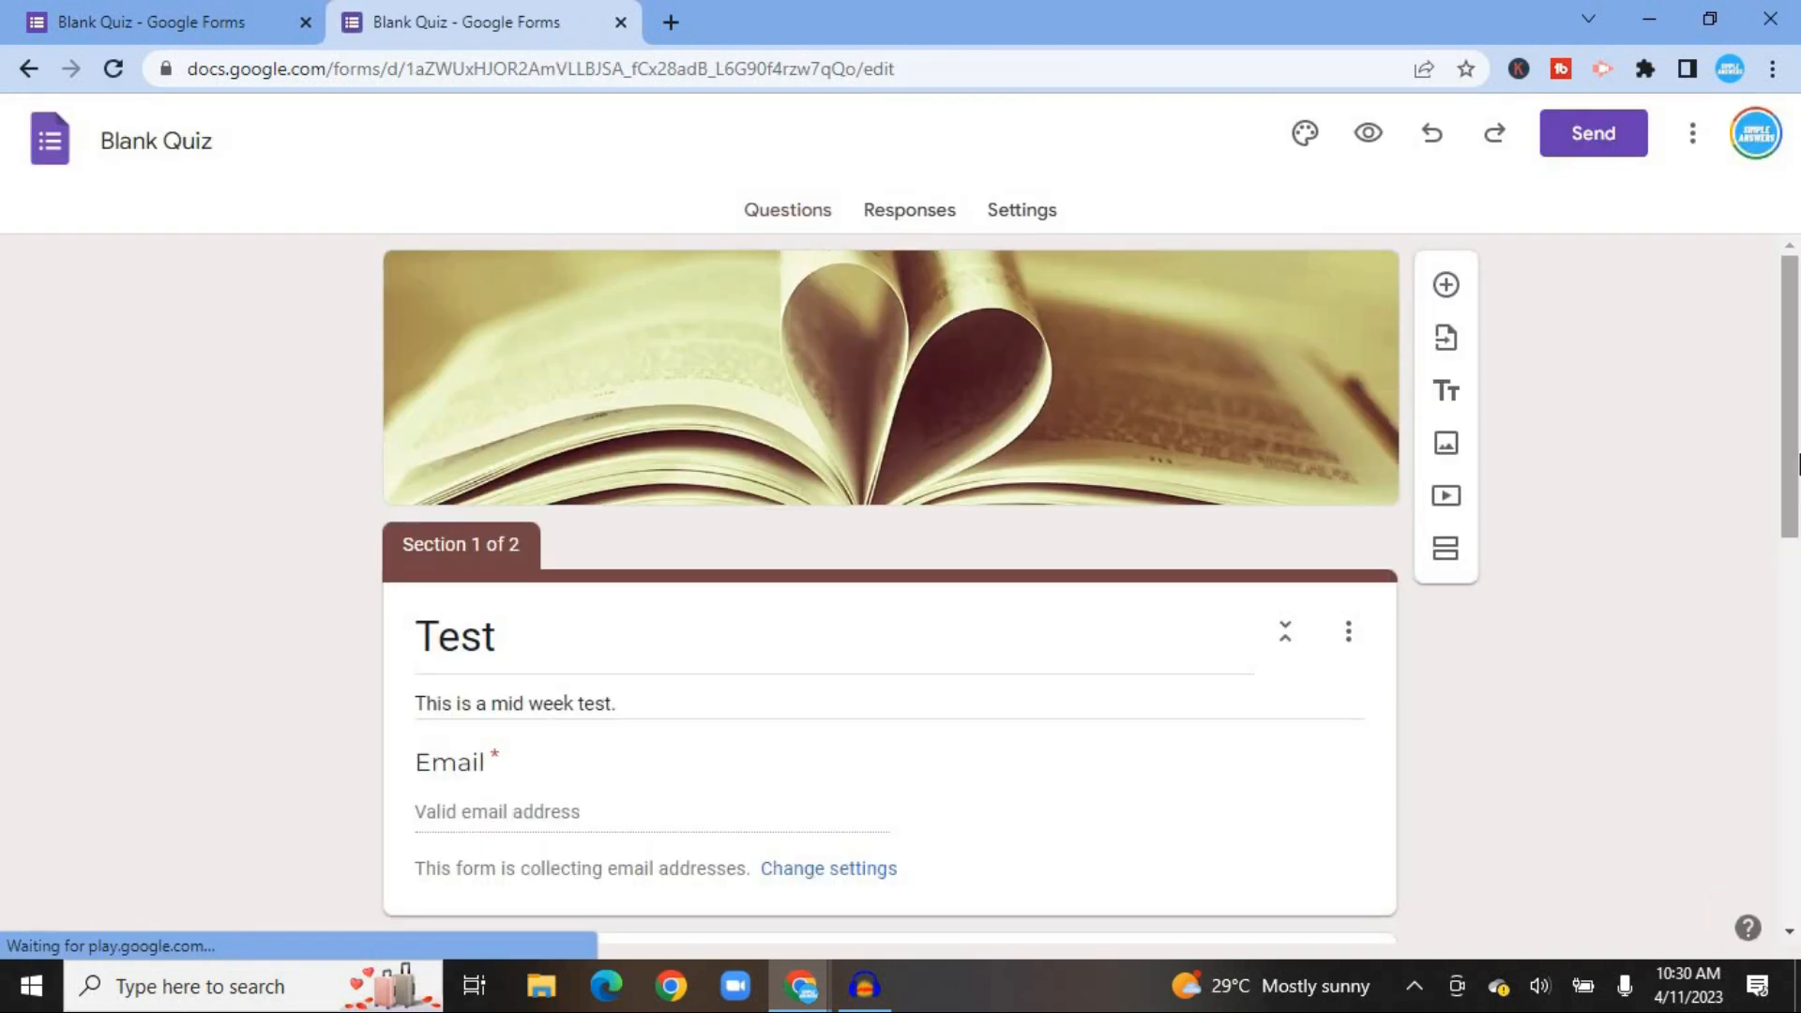
left_click_drag(1791, 452, 1798, 619)
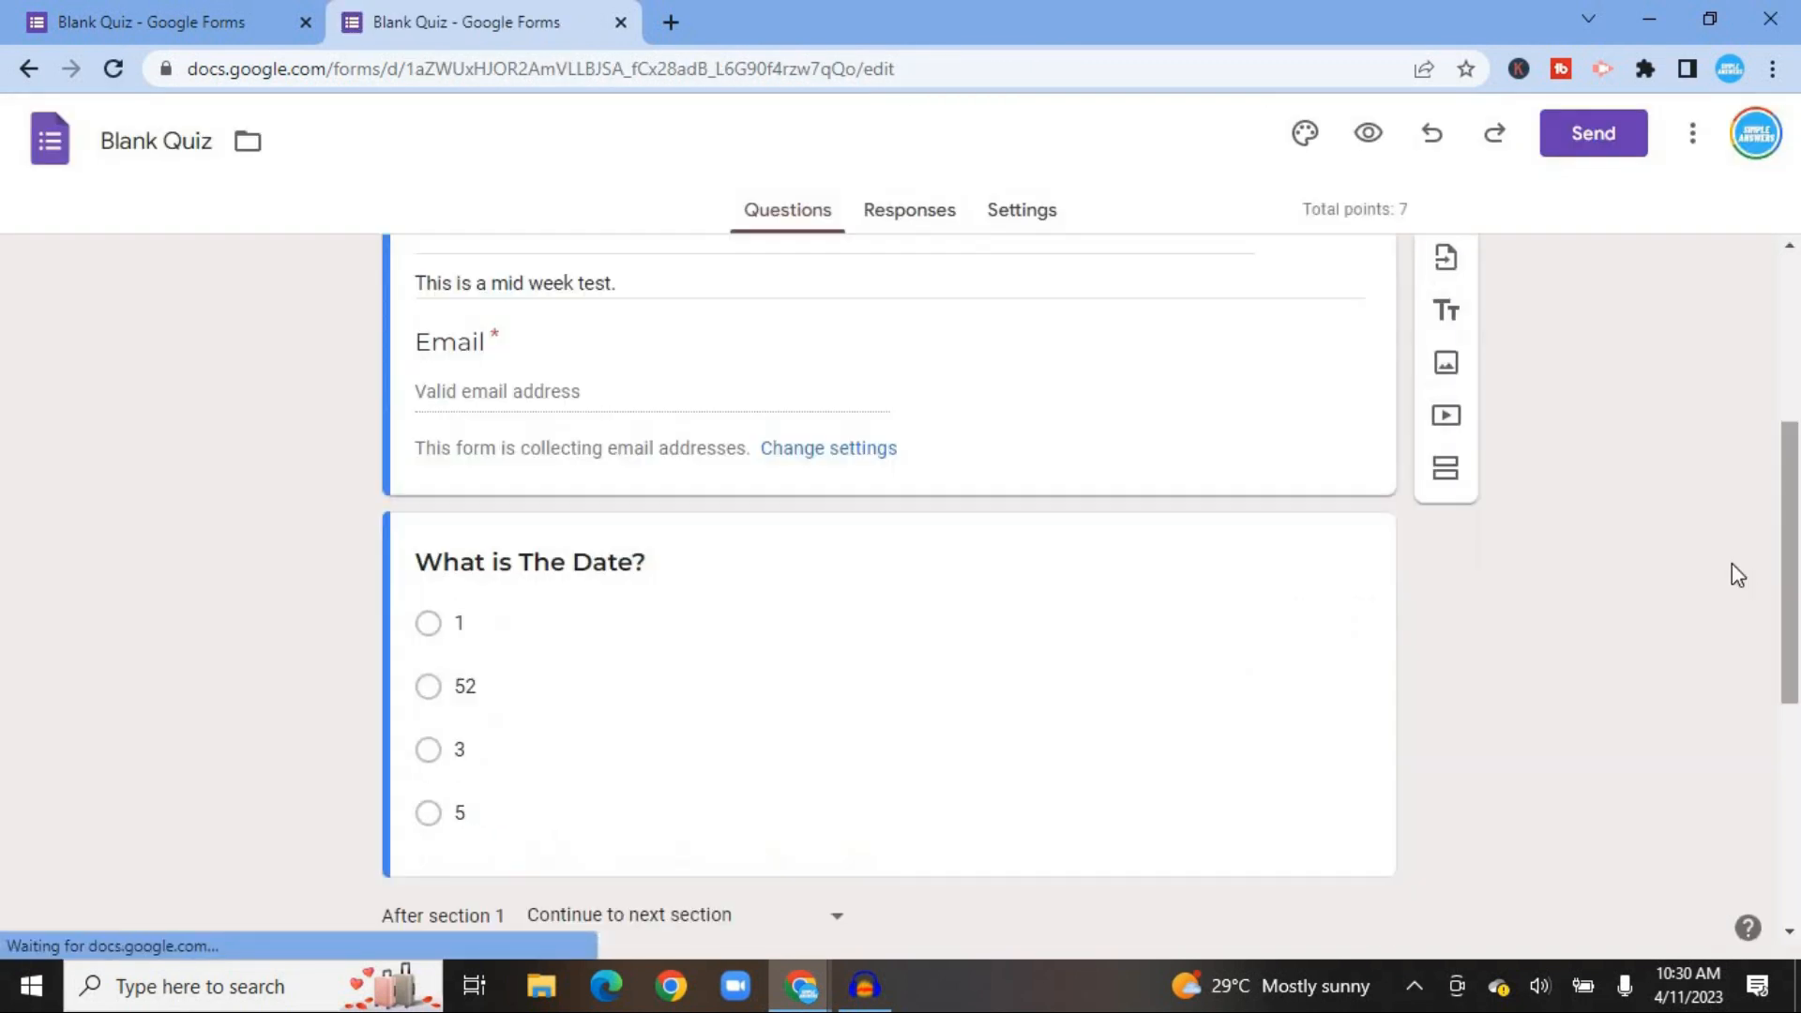
left_click_drag(1794, 507, 1793, 341)
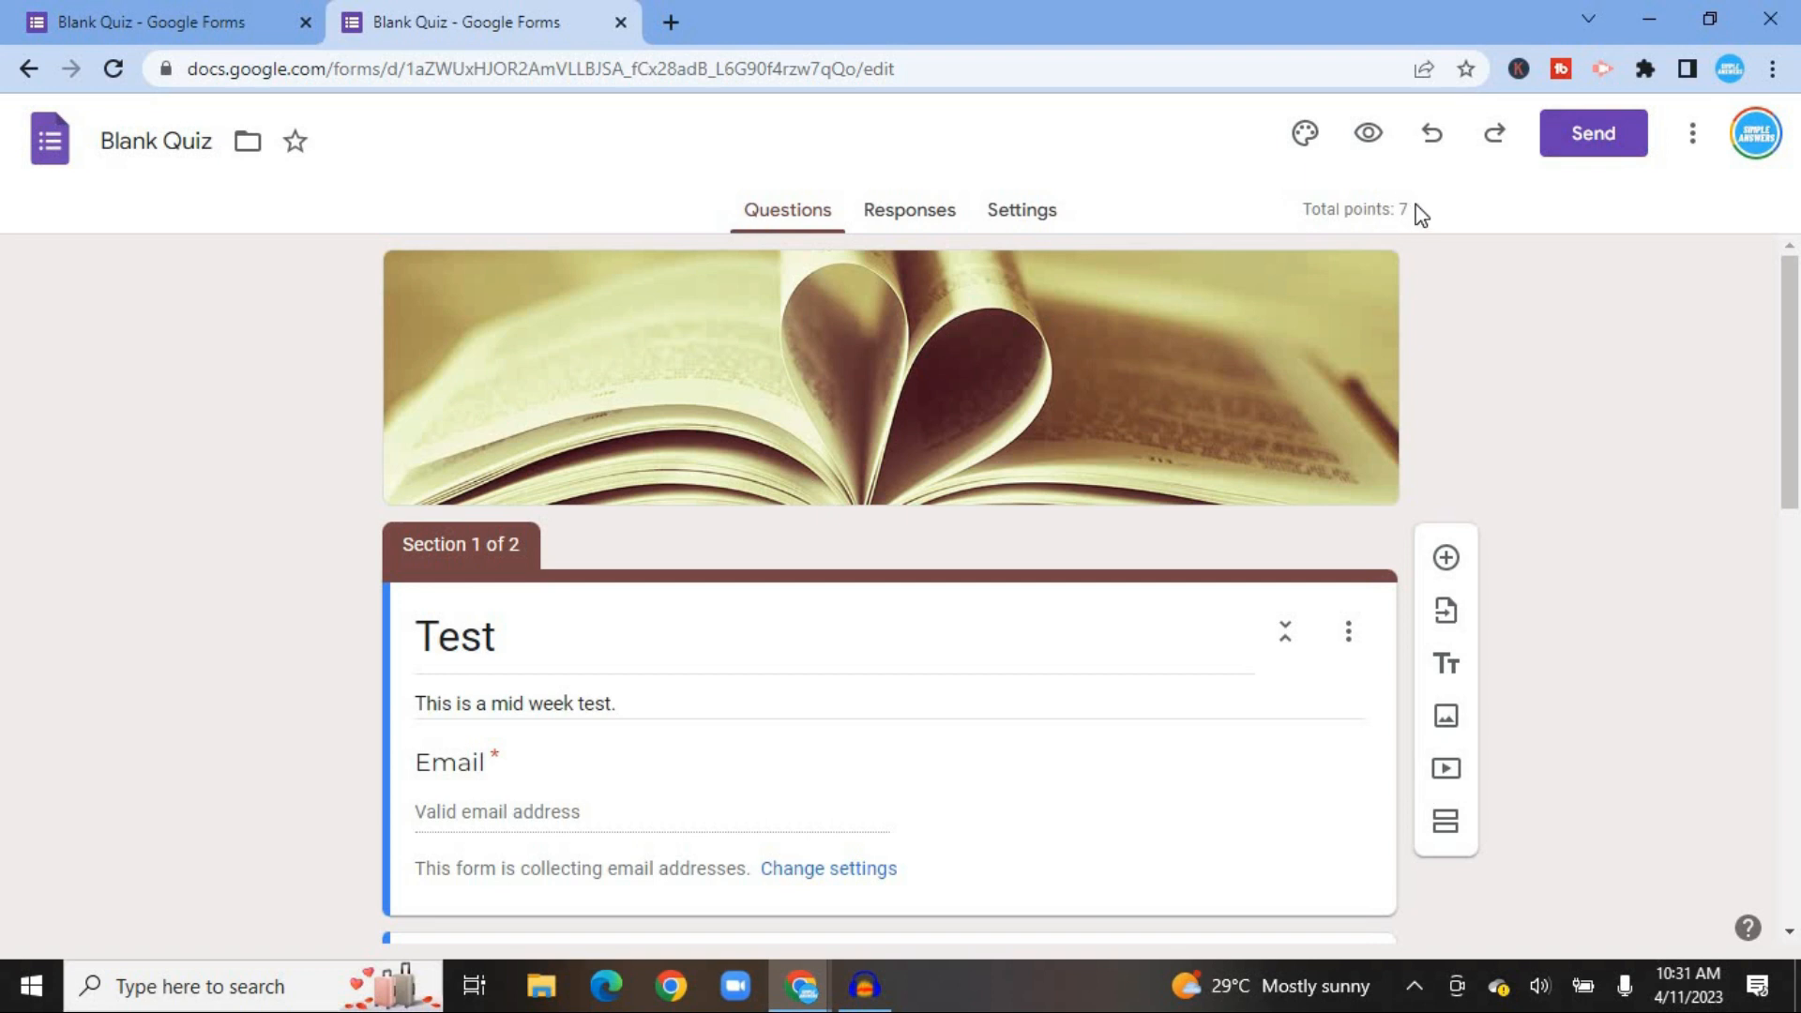
Step: Open the form's sending options, view the email option, and switch to a shareable link with a shortened URL
left_click(1607, 136)
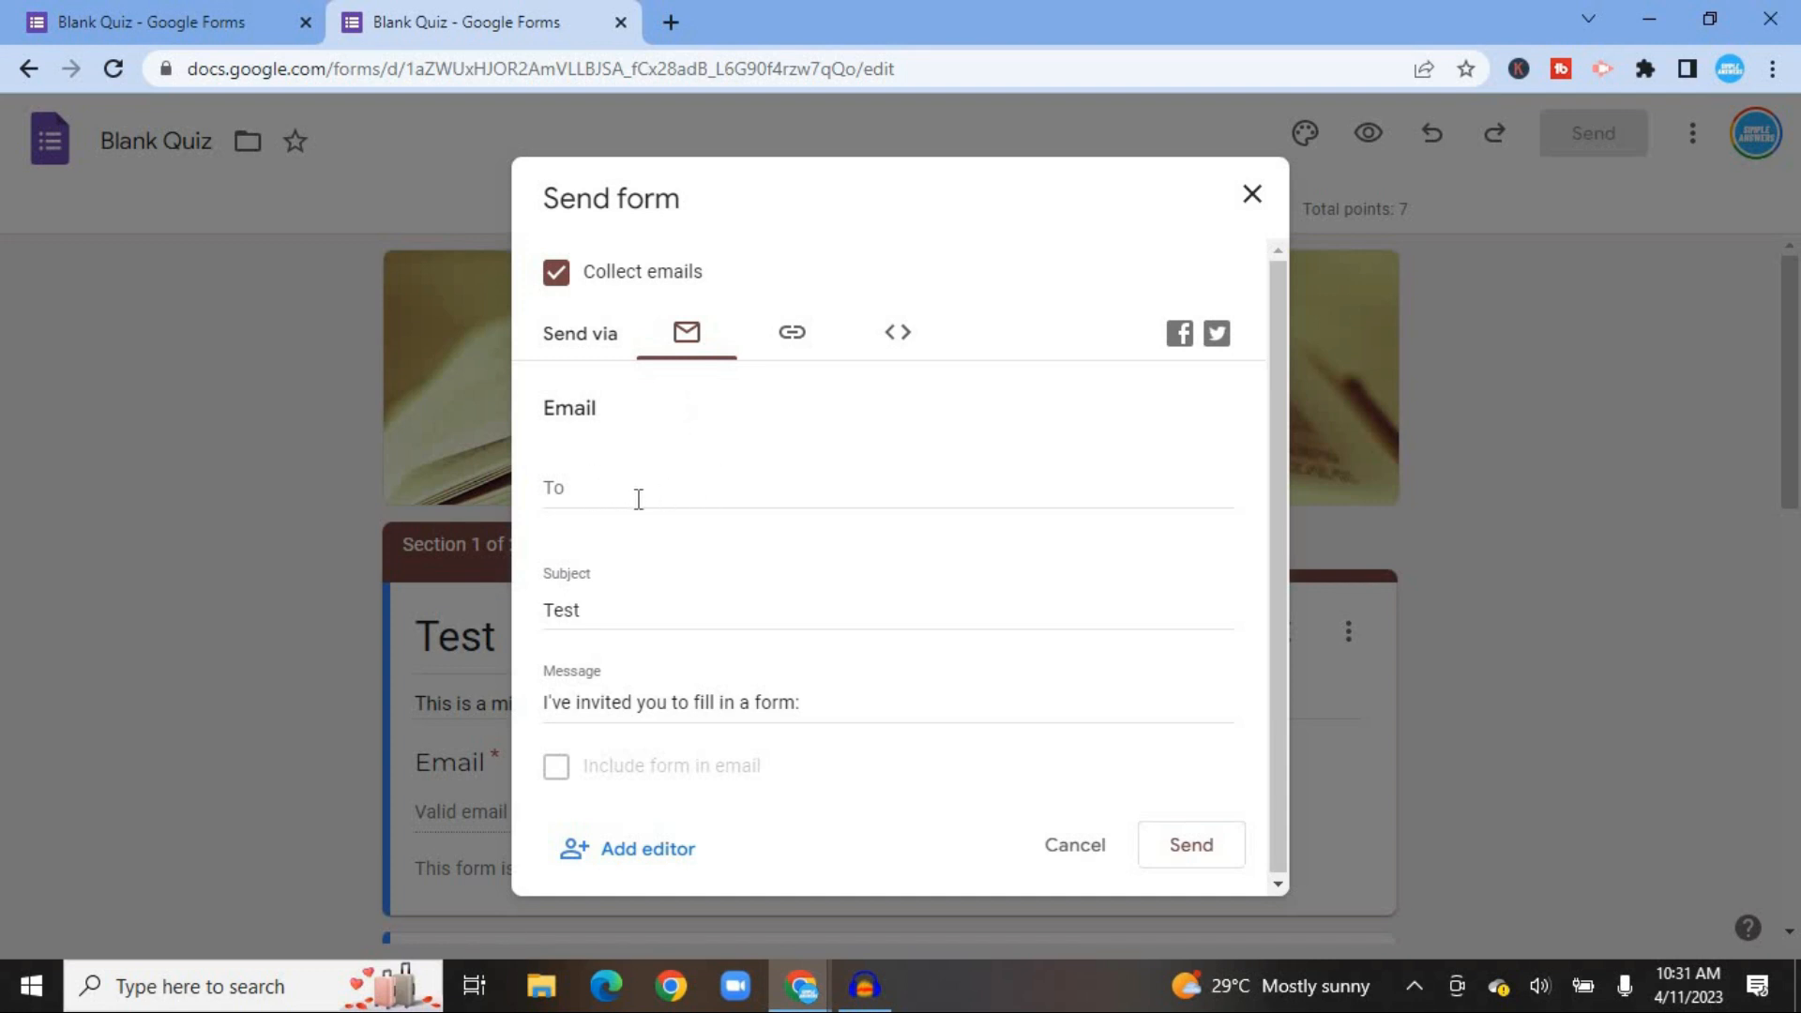
left_click(790, 349)
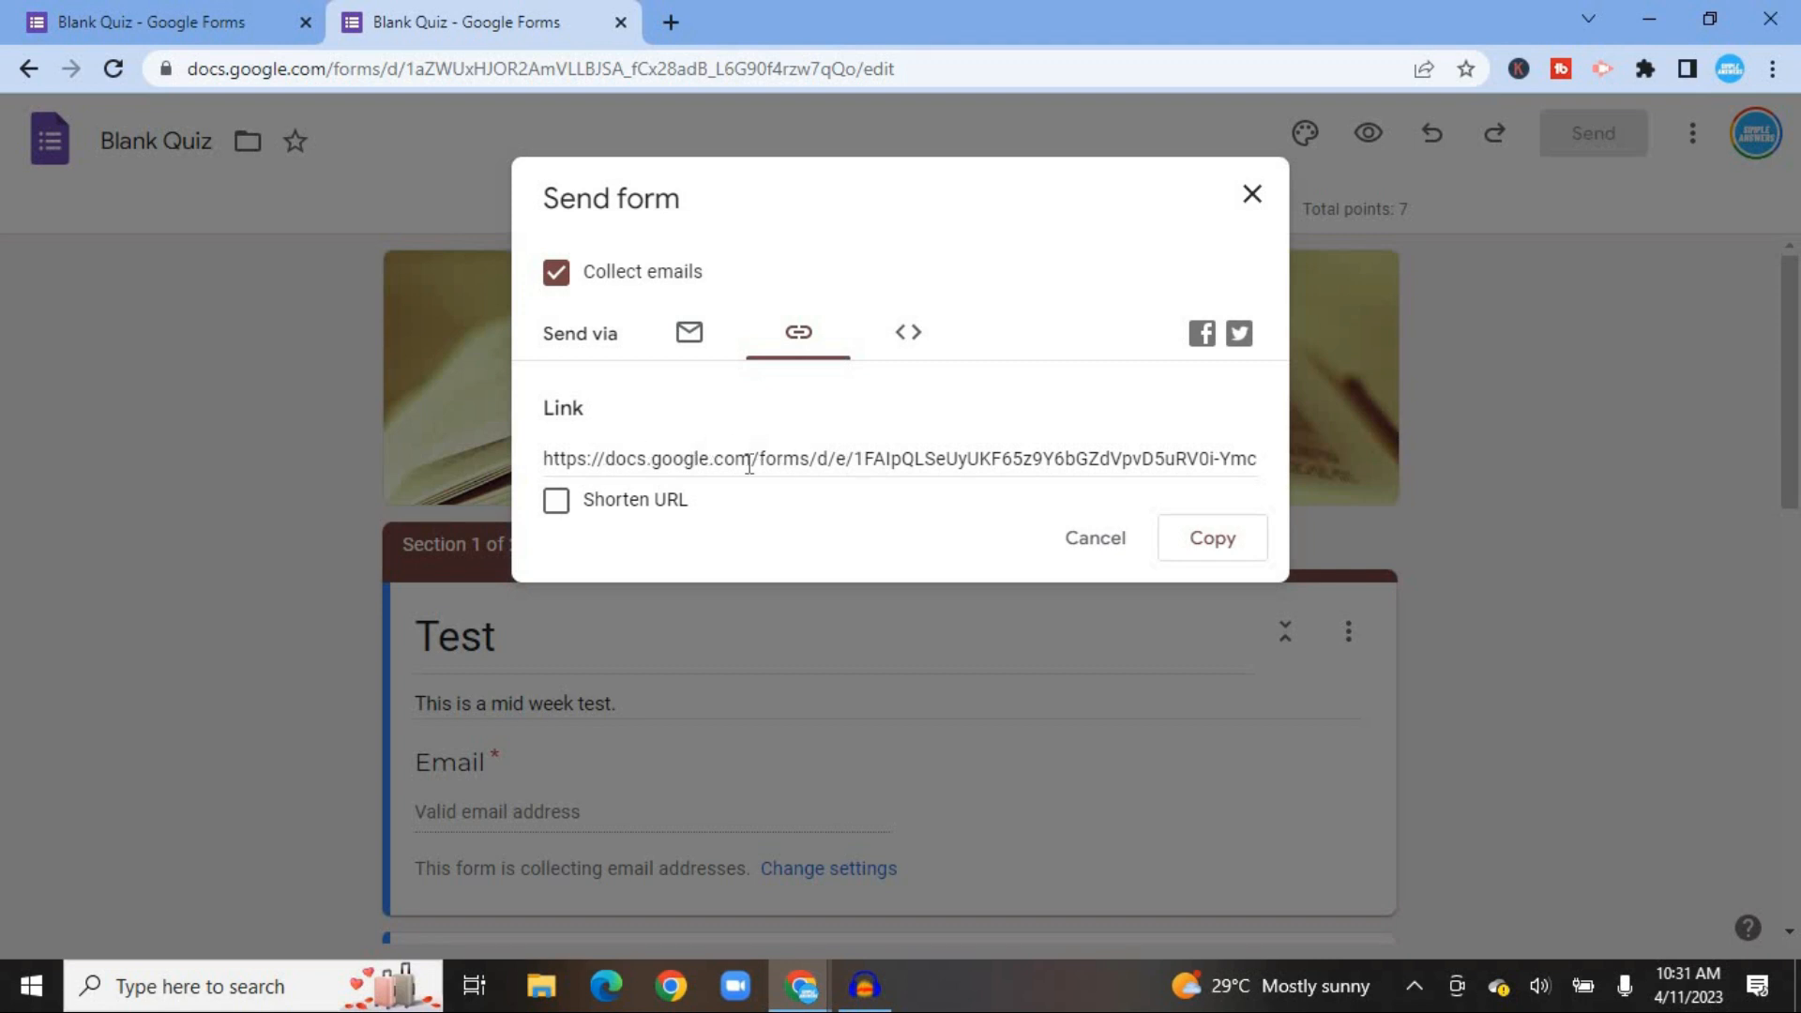
left_click(558, 505)
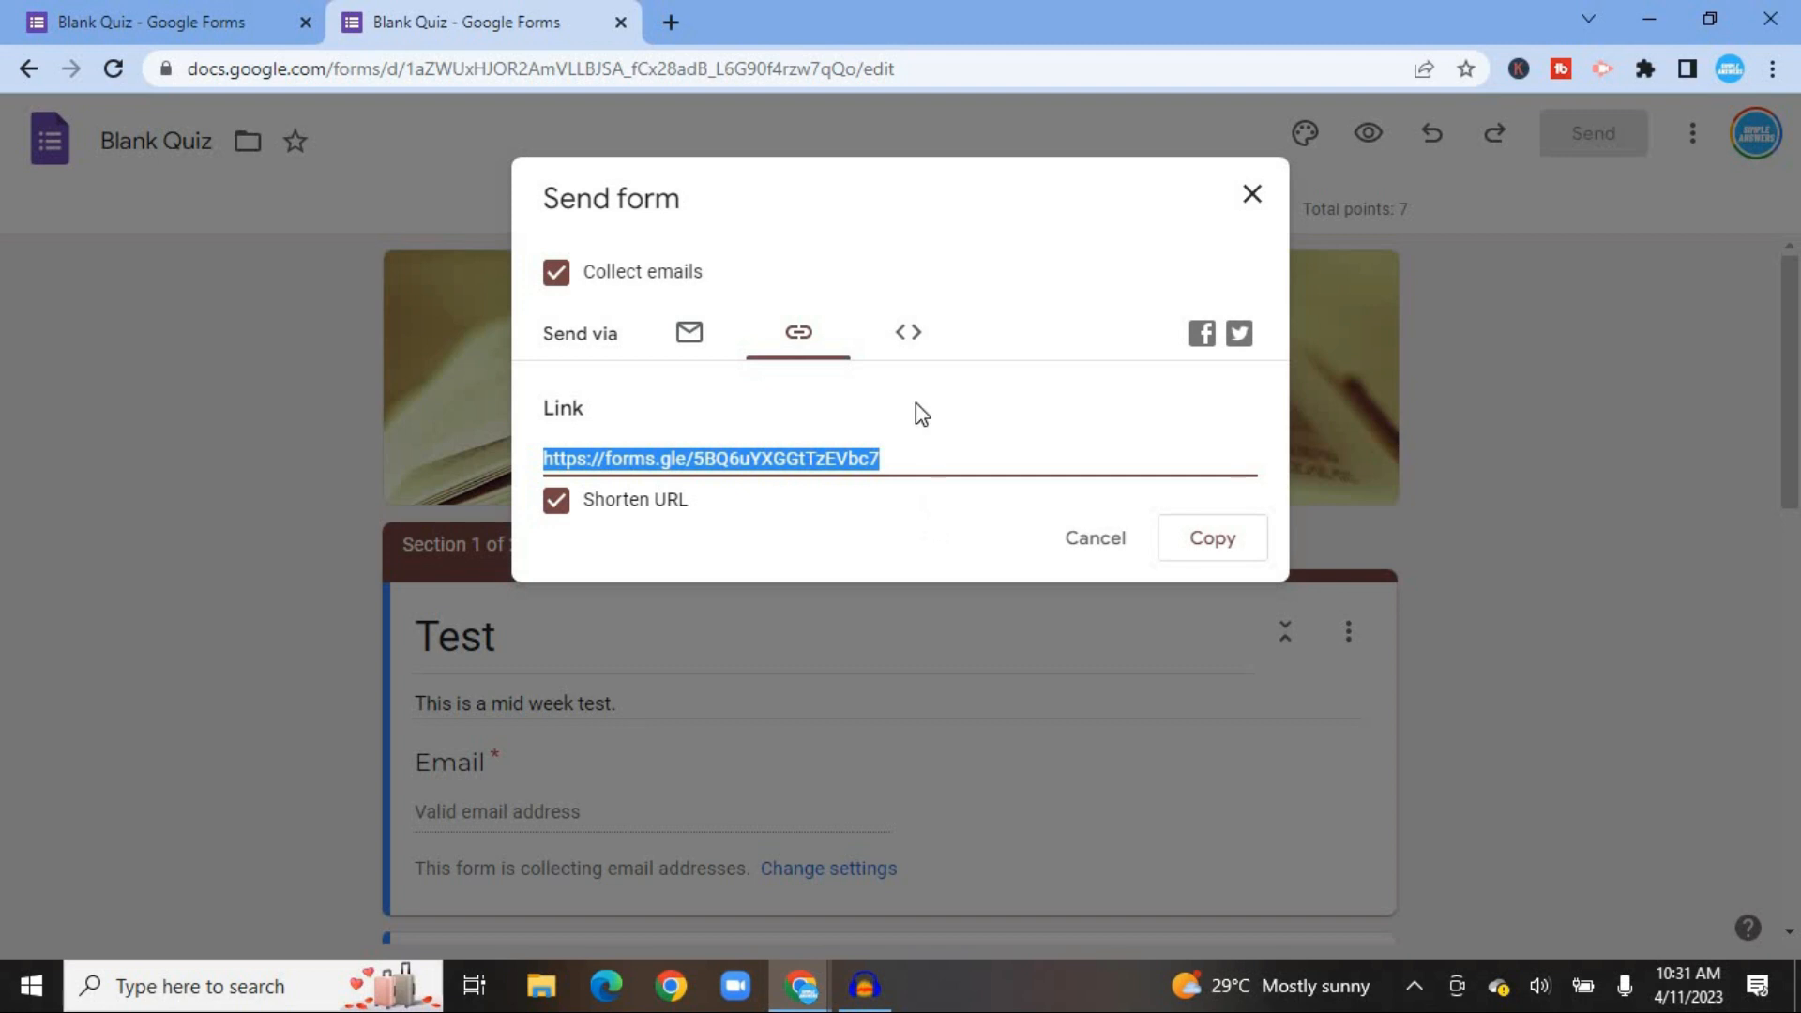
Step: View the form's HTML embed option with its width and height settings, and close the sending options
left_click(907, 336)
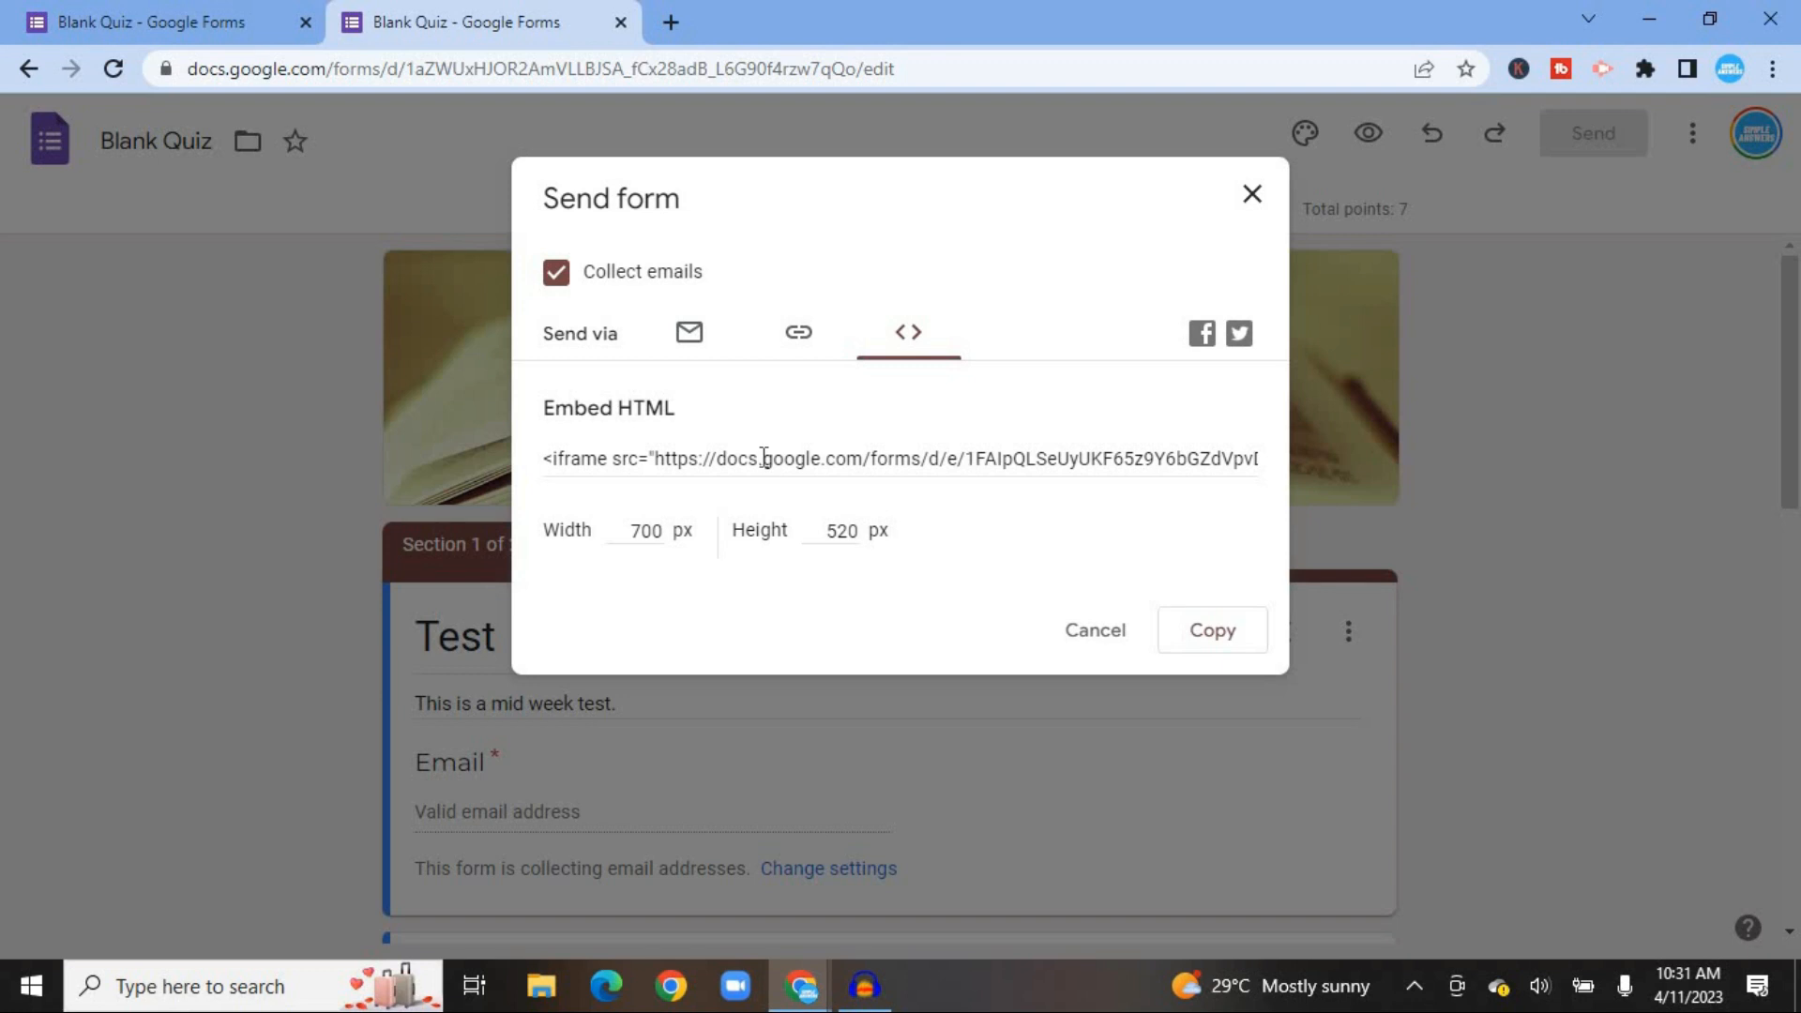
left_click(646, 530)
left_click(847, 530)
left_click(1251, 196)
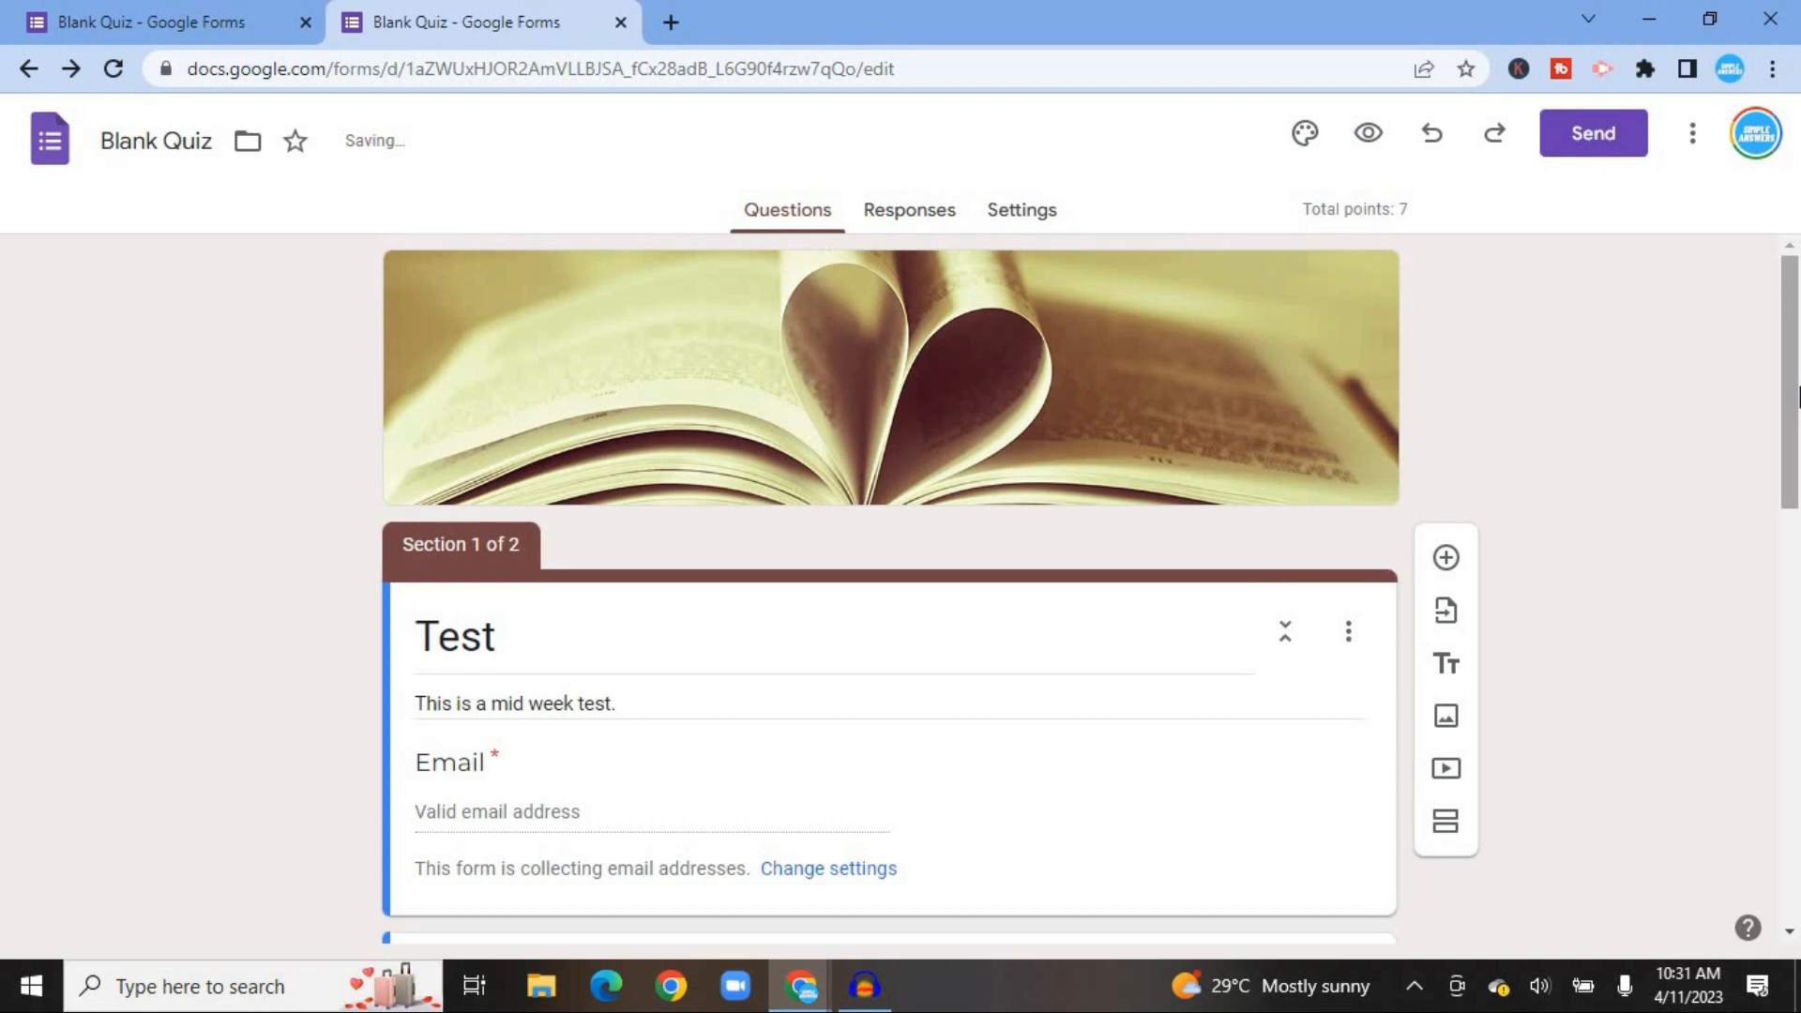
left_click_drag(1797, 394, 1797, 915)
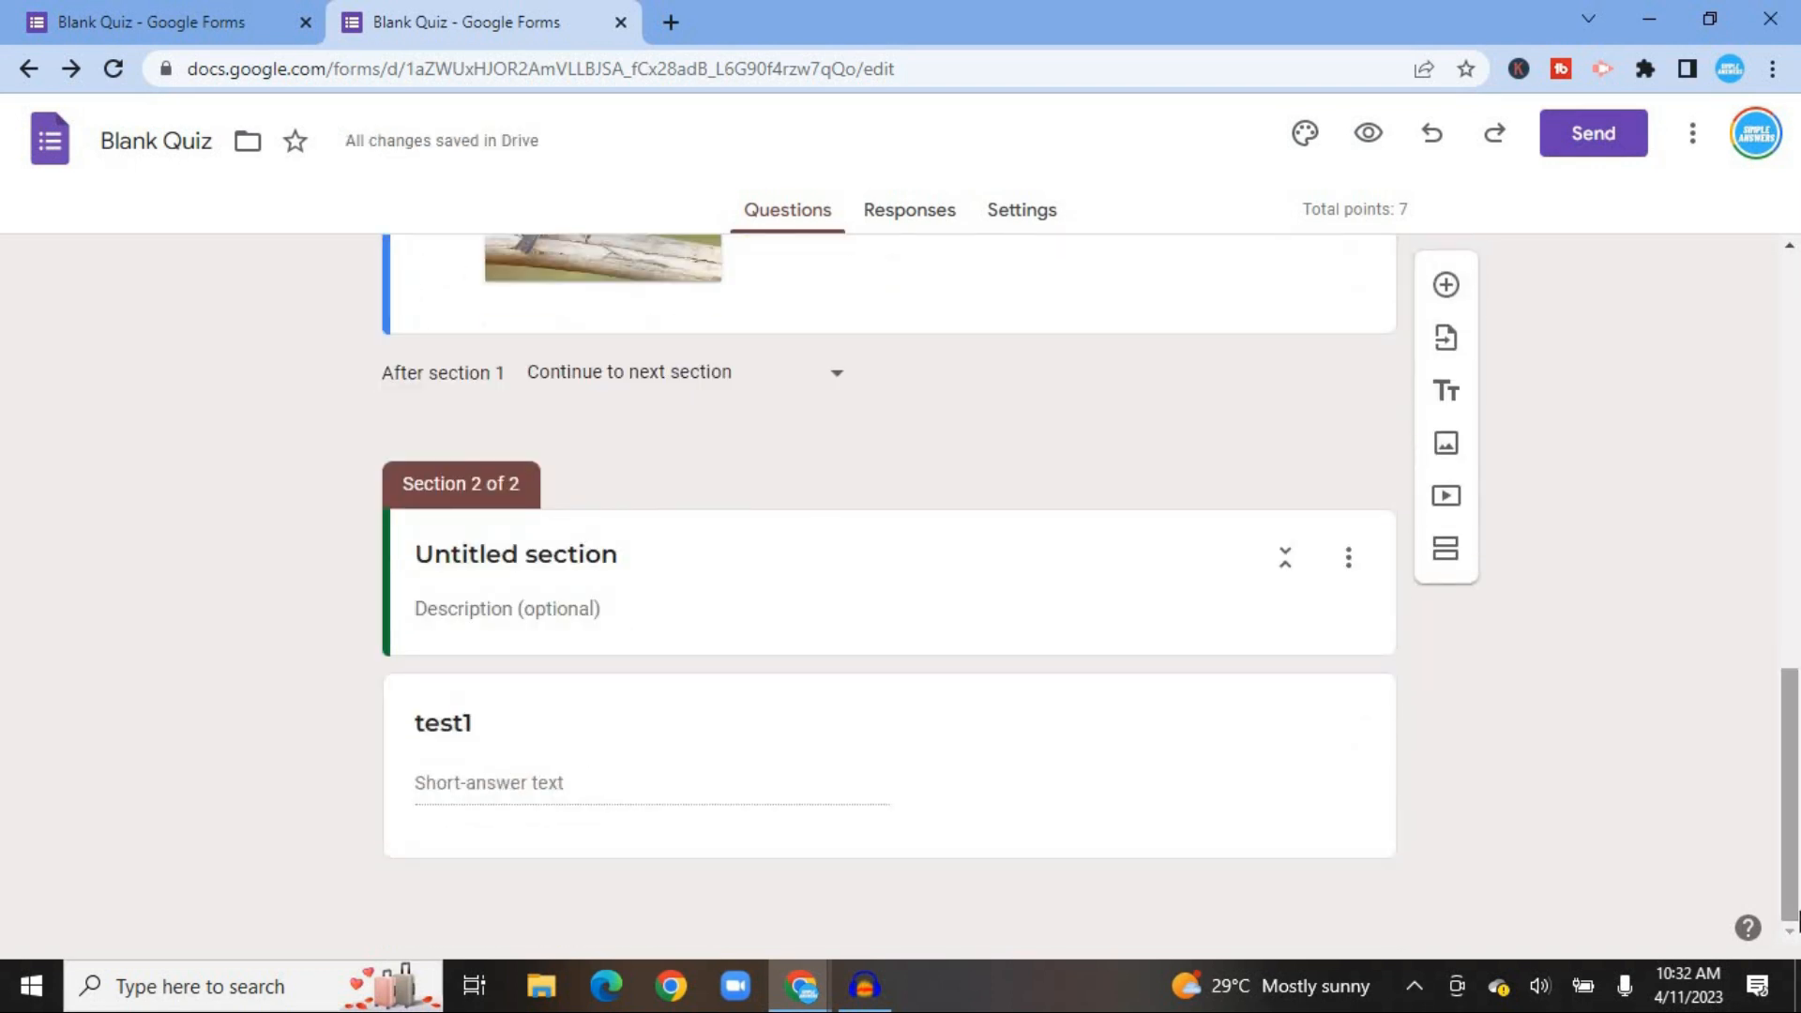
left_click_drag(1798, 914, 1798, 473)
scroll(1797, 473, "up", 4)
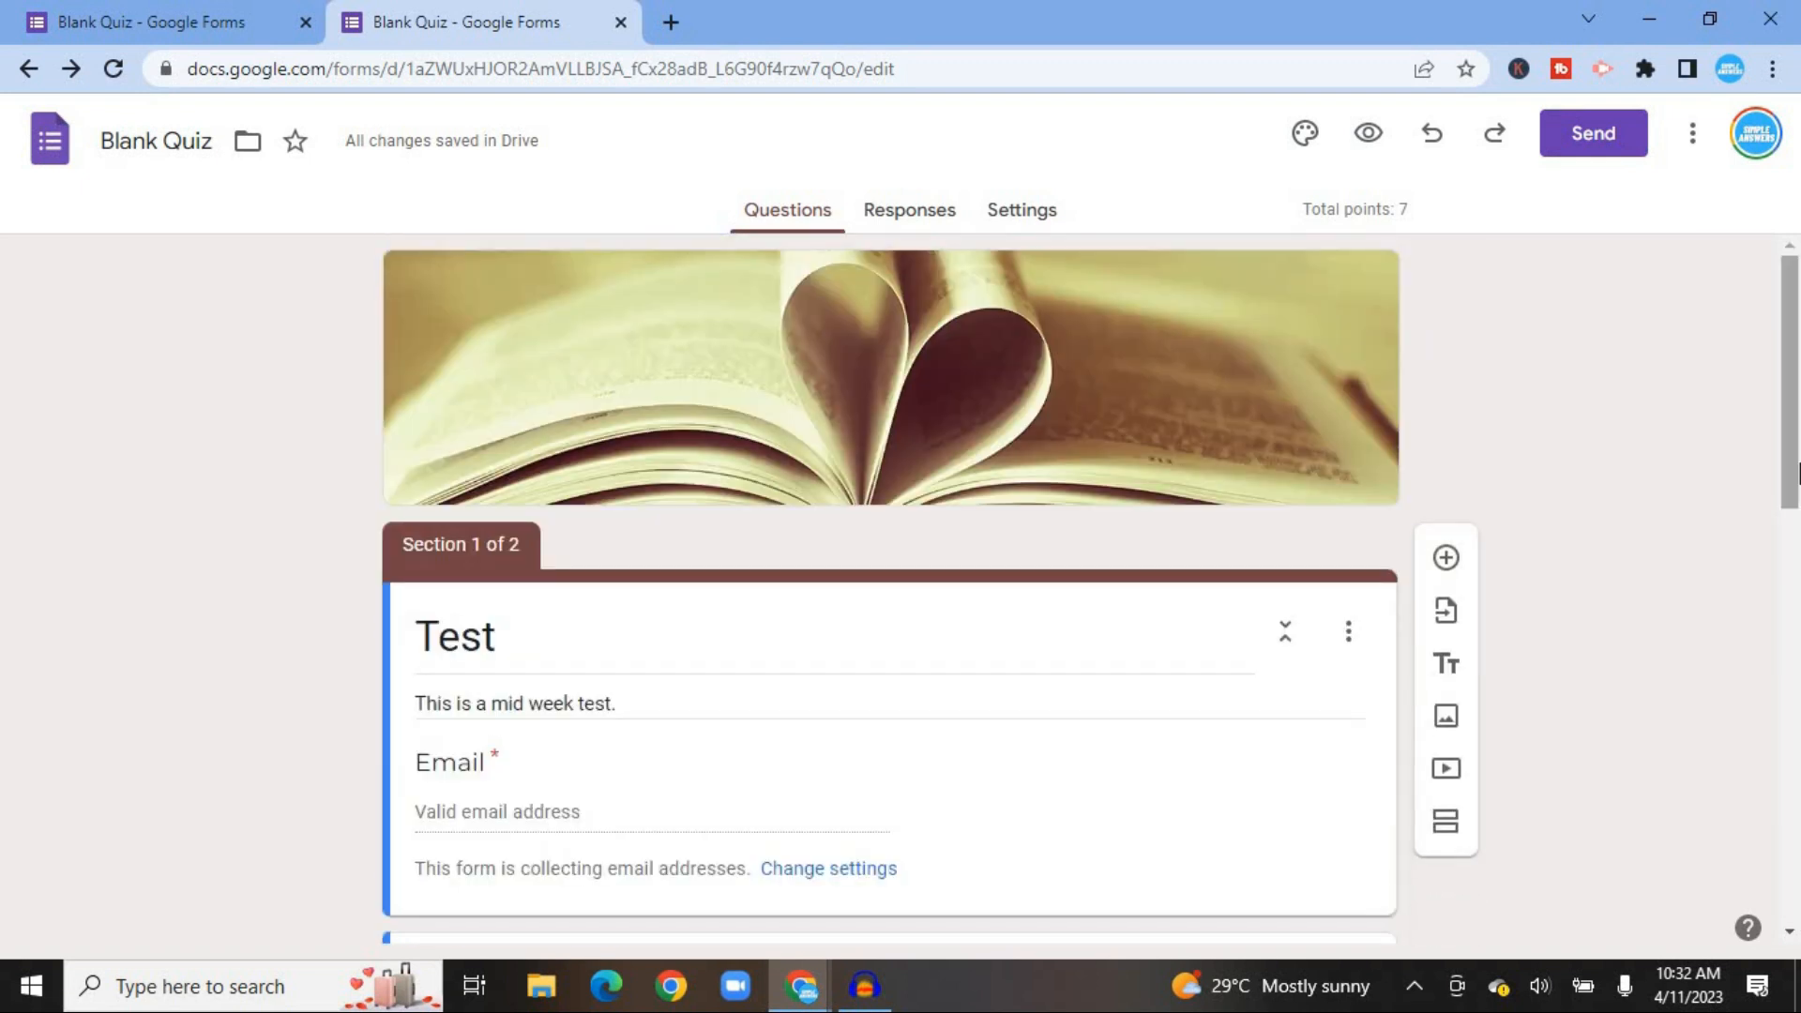